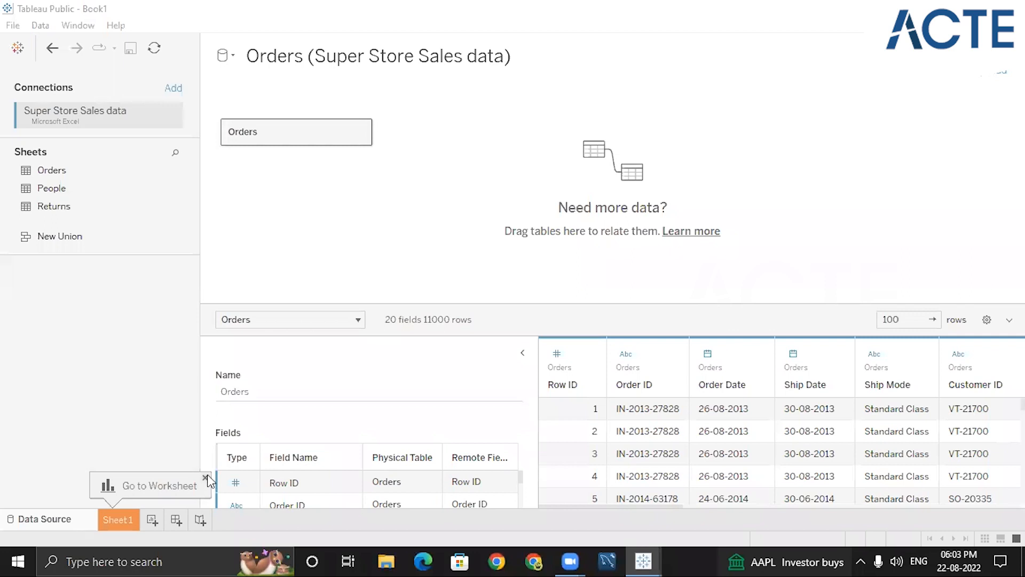
Dismiss the worksheet hint and open Sheet 1
click(205, 477)
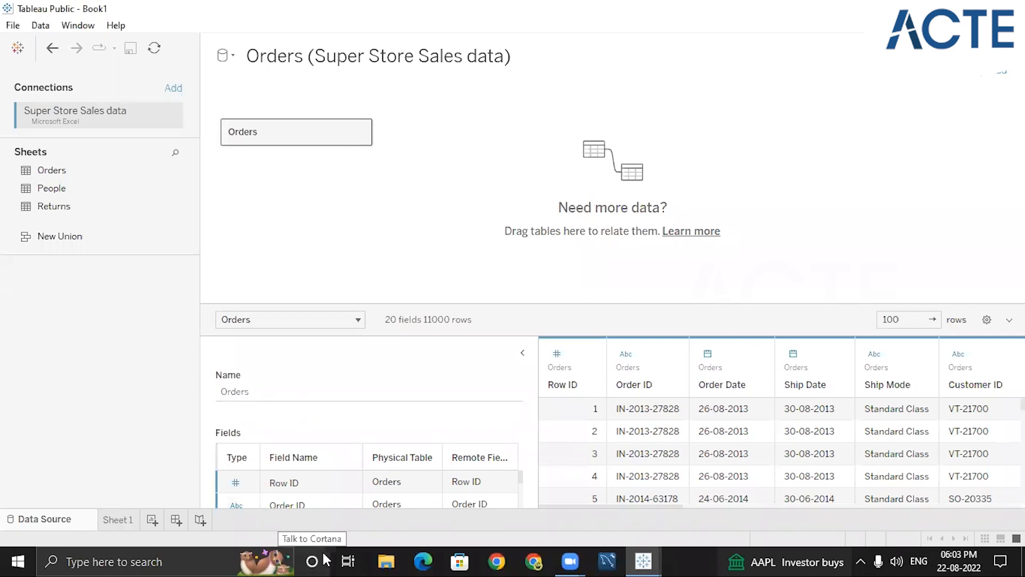
key(XF86MonBrightnessUp)
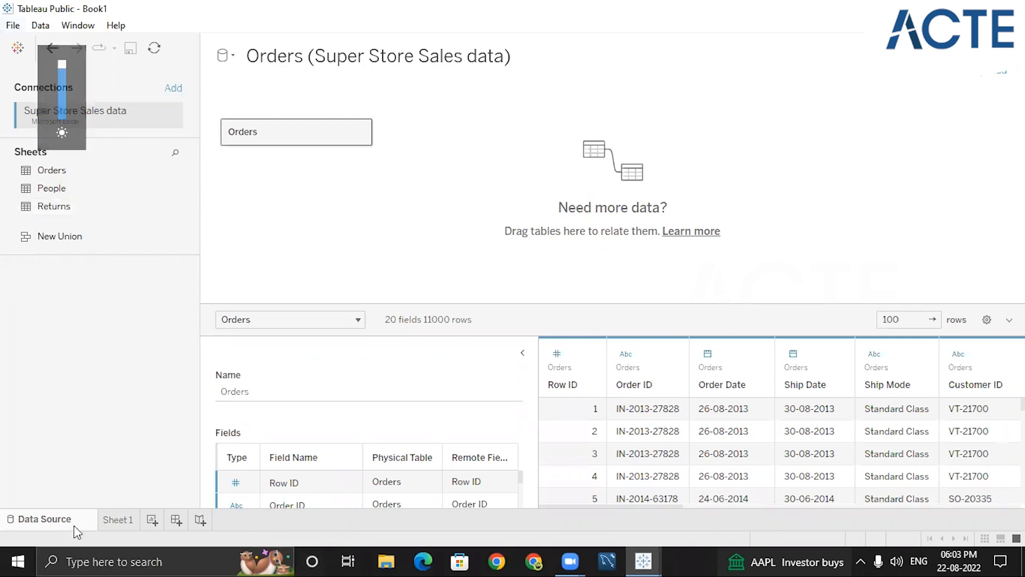
click(118, 519)
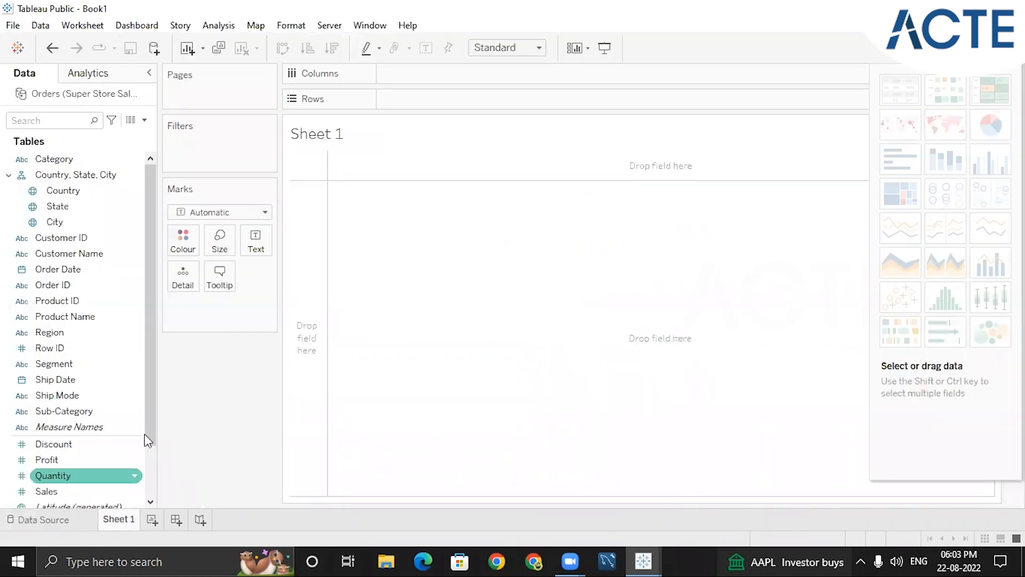
mouse_move(145, 194)
mouse_down()
mouse_move(149, 185)
mouse_move(145, 315)
mouse_move(148, 180)
mouse_up()
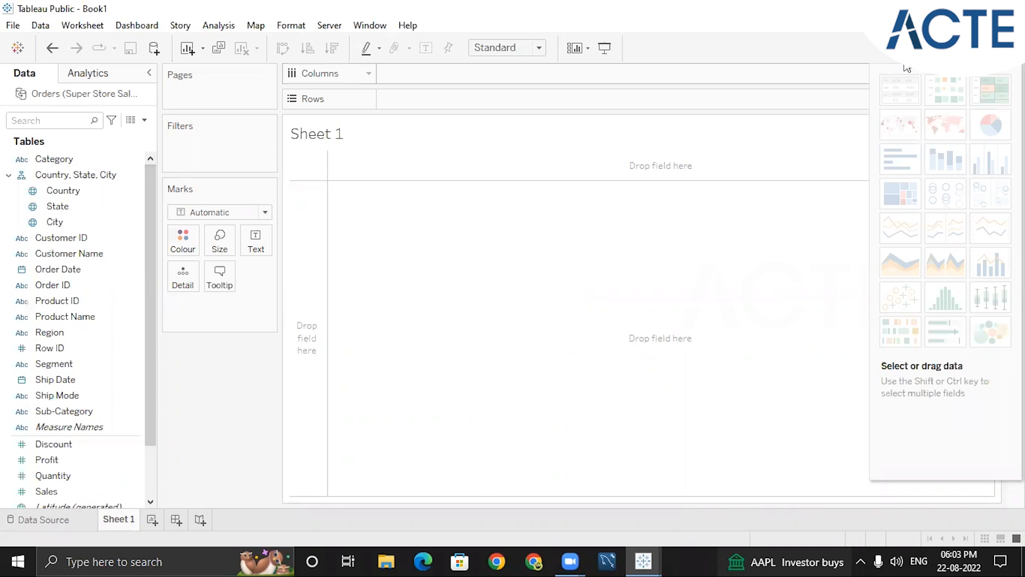
click(988, 49)
click(988, 48)
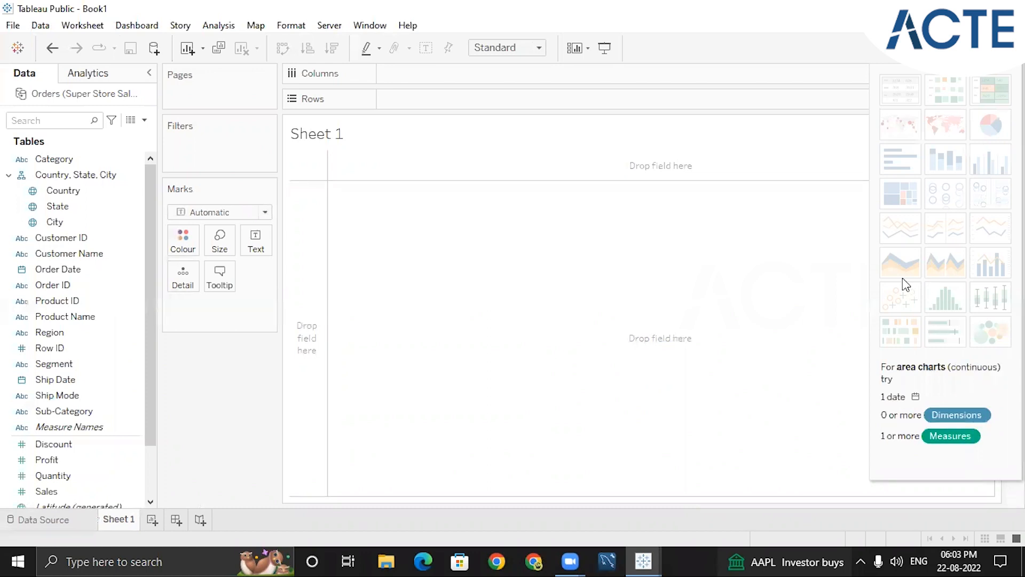
click(987, 48)
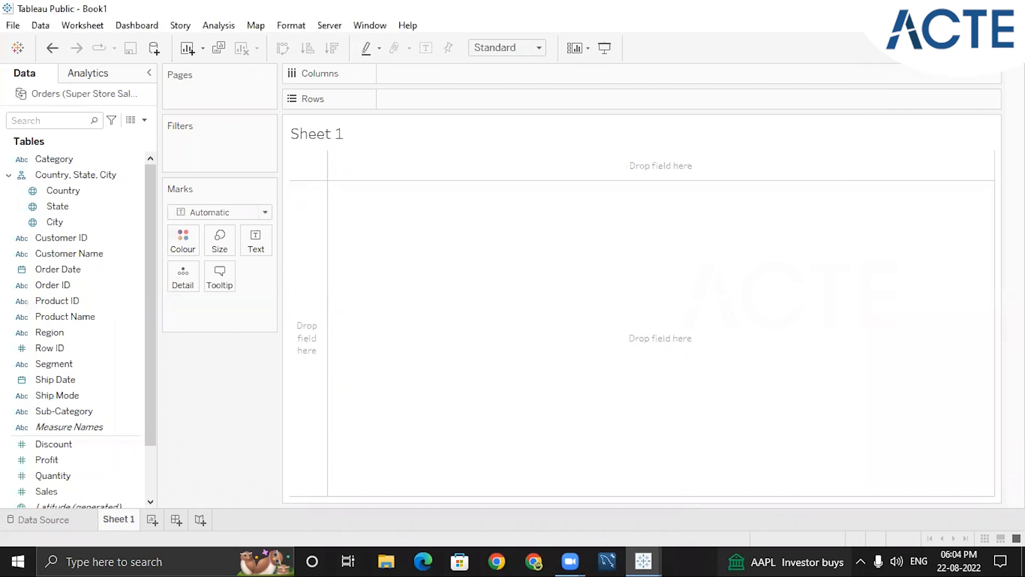
click(247, 559)
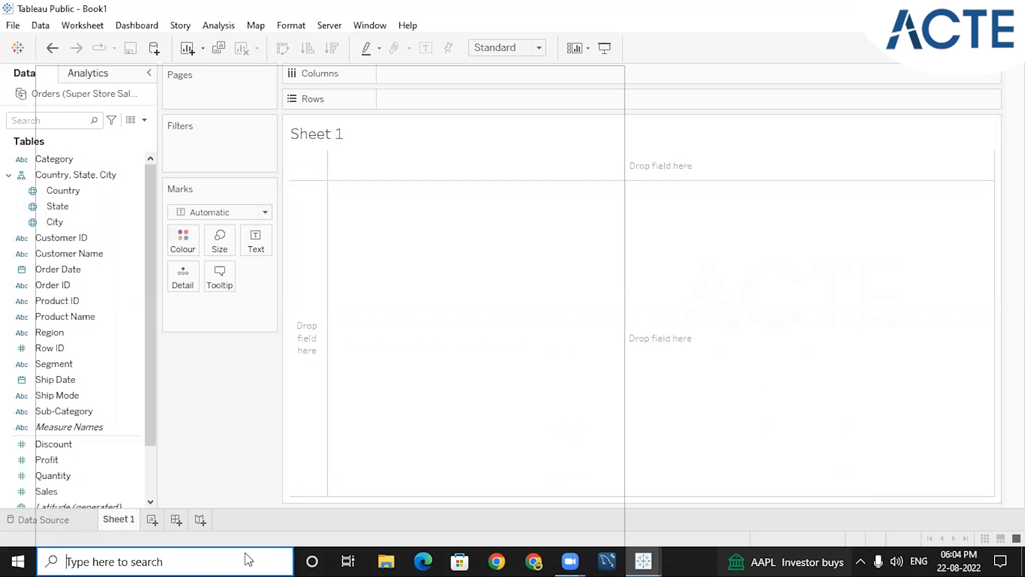
click(812, 199)
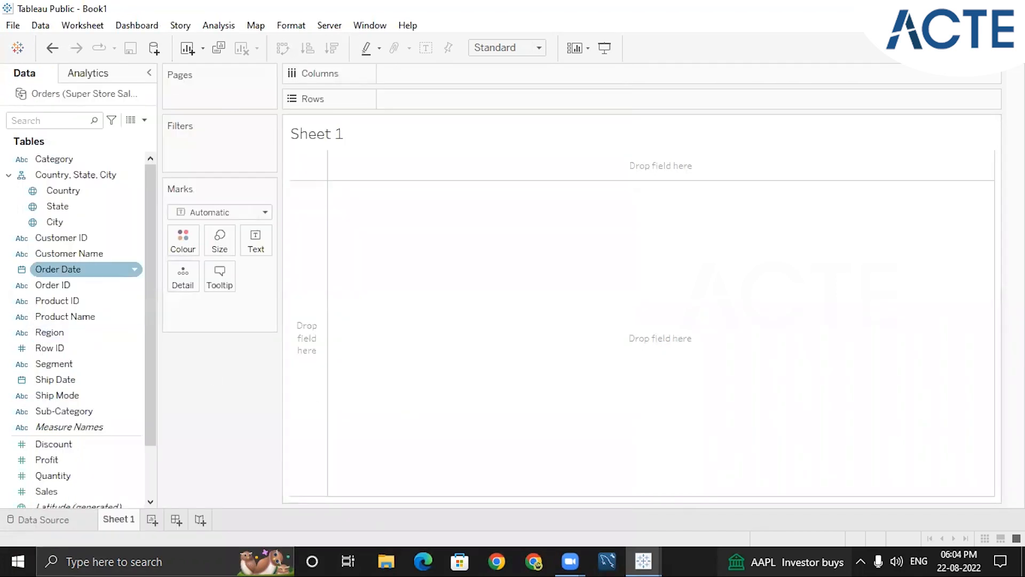
Build a text table with Sub-Category on rows and Profit as the displayed measure
click(71, 415)
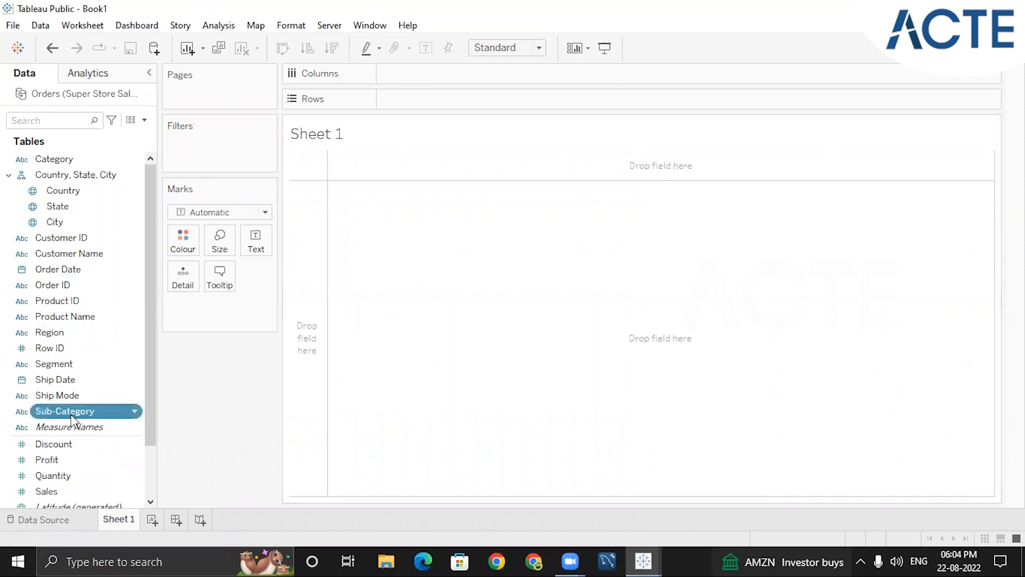
drag(113, 401, 321, 222)
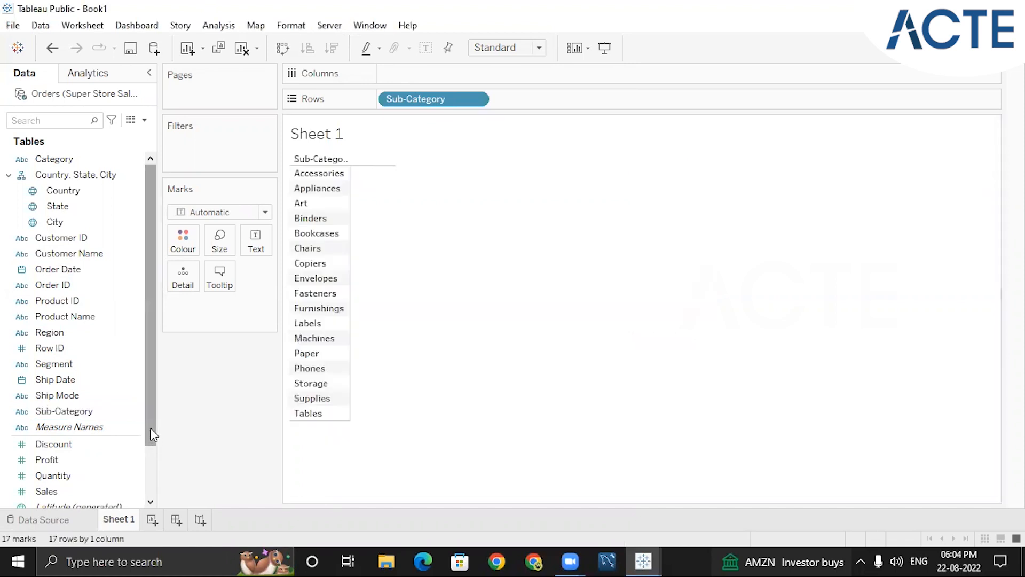
scroll(107, 460, down, 1)
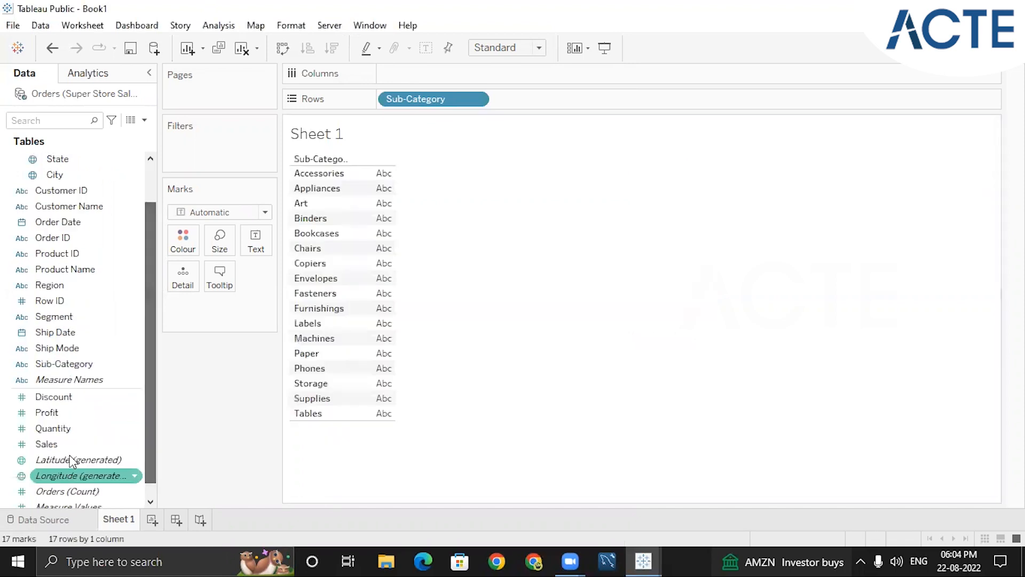
double_click(56, 416)
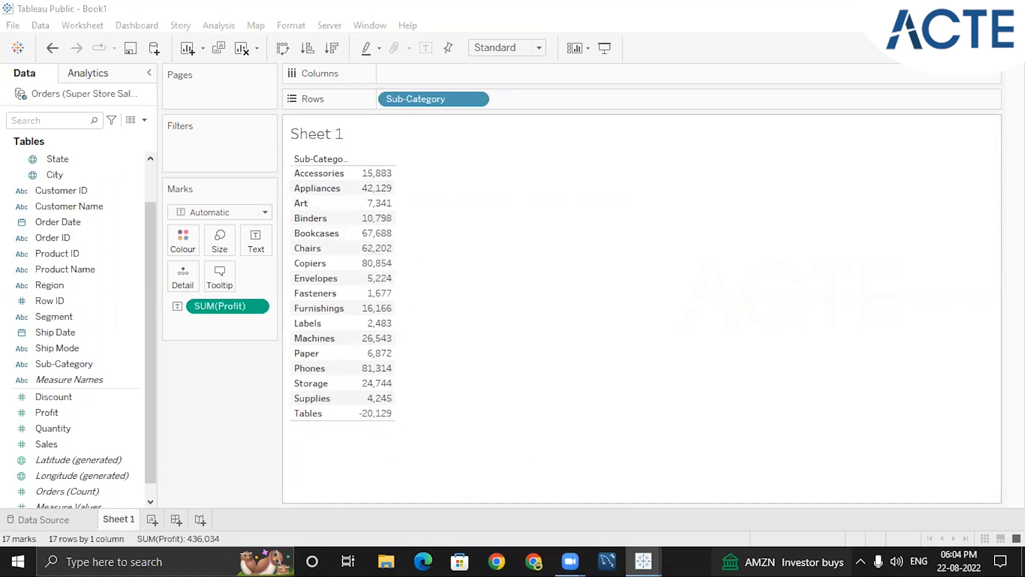
Try showing profit by sub-category as a heat map and as a pie chart, inspecting individual pie slices
click(991, 48)
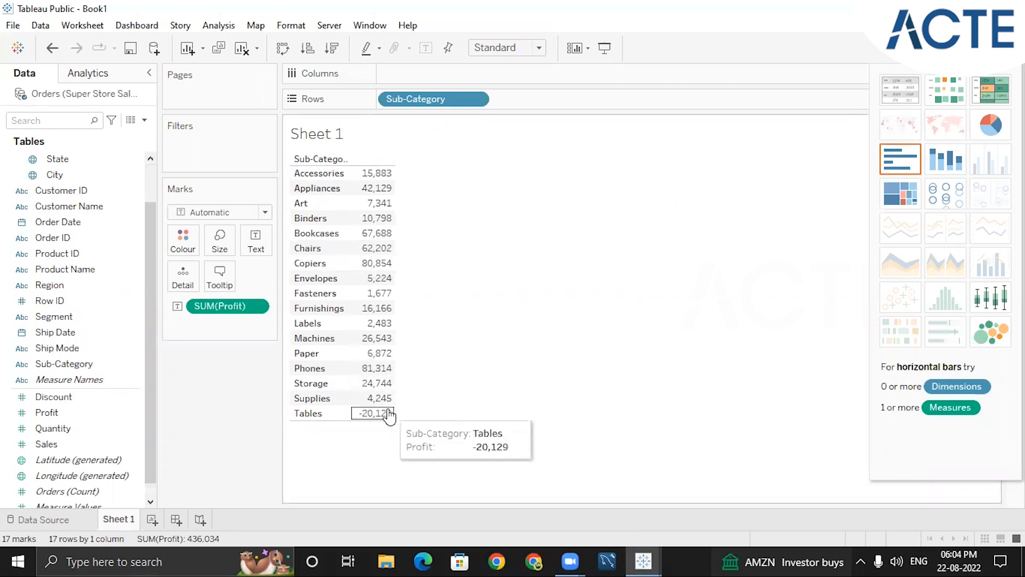
click(945, 103)
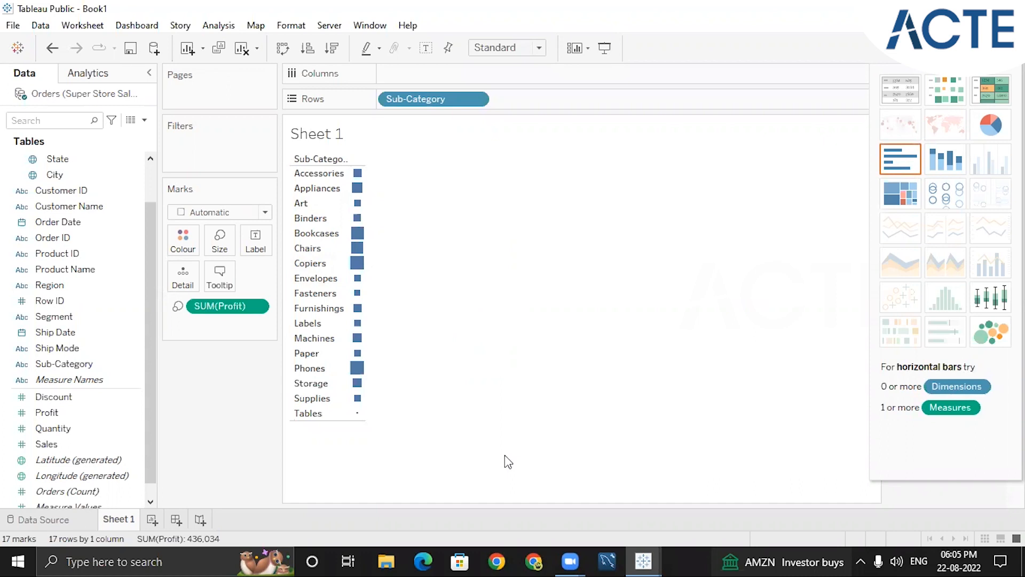
click(989, 126)
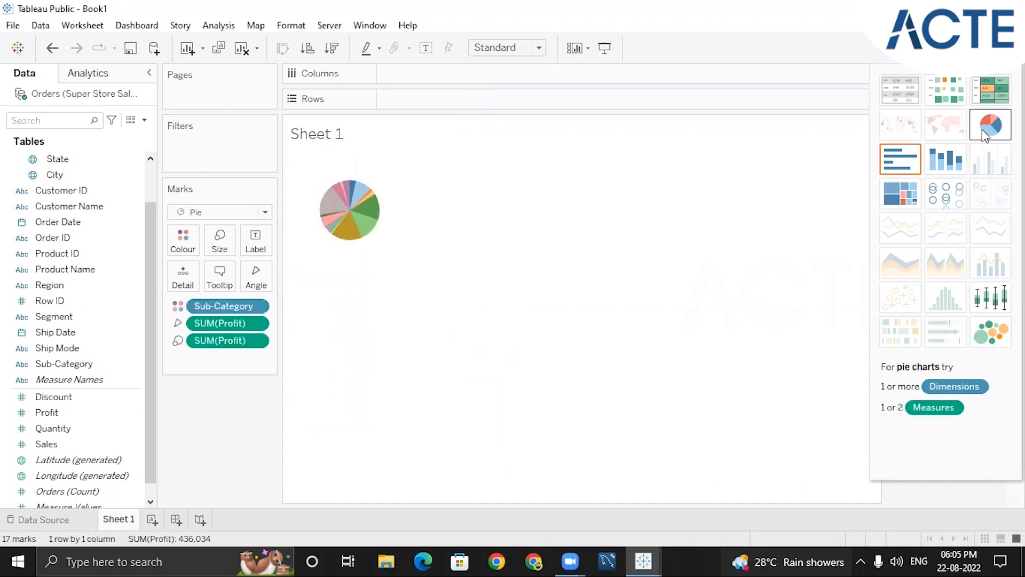
mouse_move(352, 228)
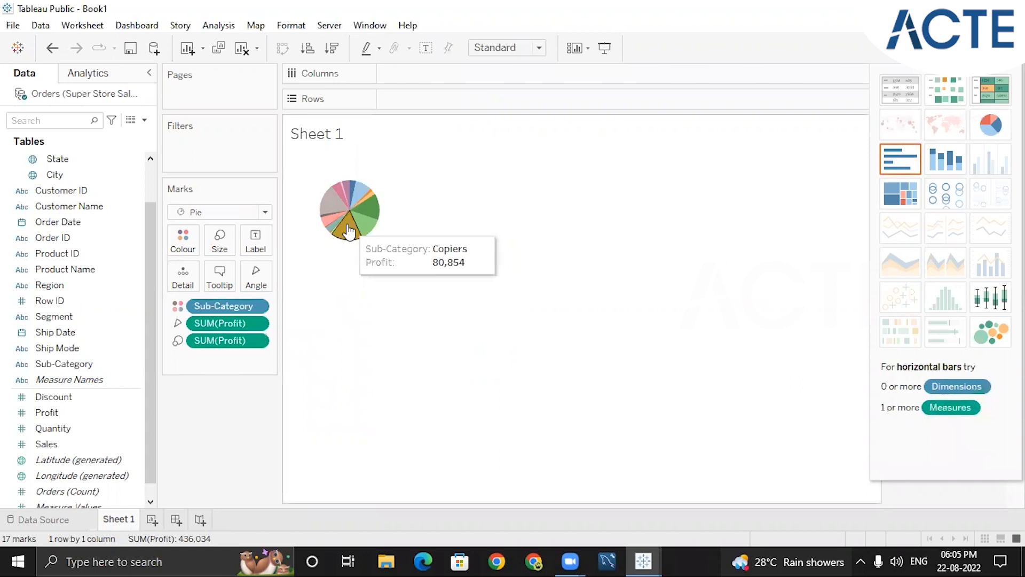
mouse_move(334, 208)
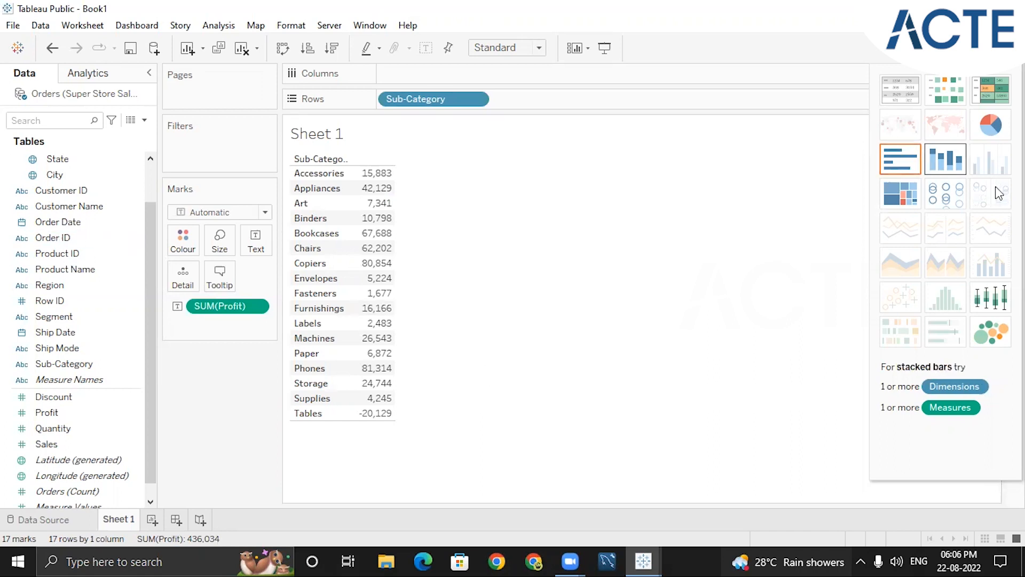
Compare horizontal bars with stacked bars for profit by sub-category and return to horizontal bars
click(893, 162)
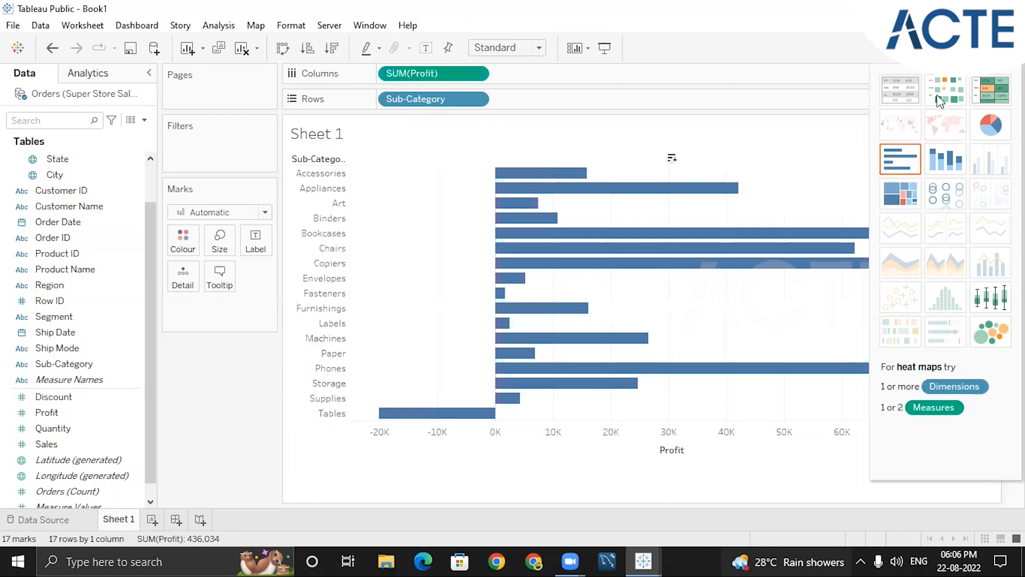
click(961, 159)
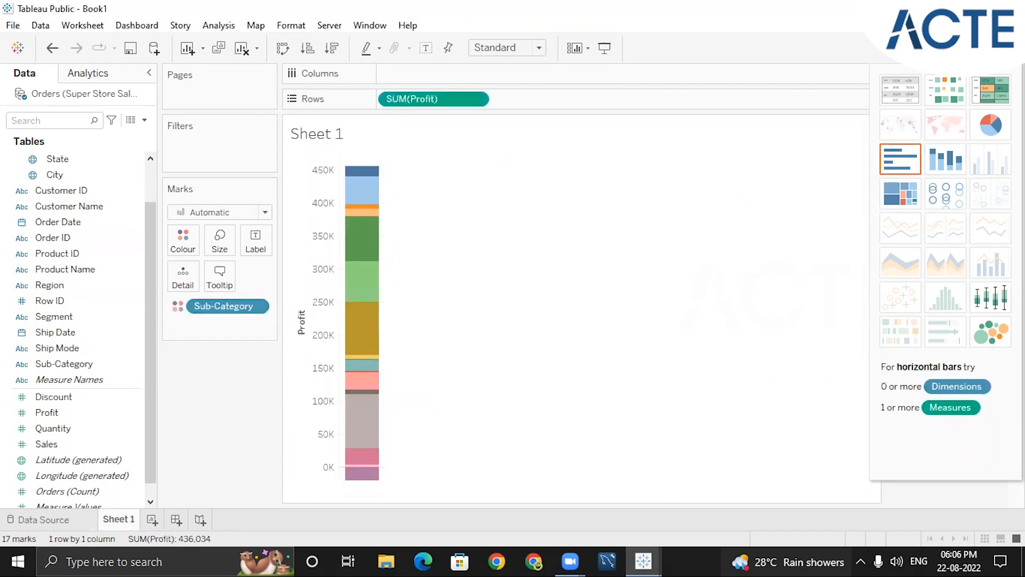
click(910, 159)
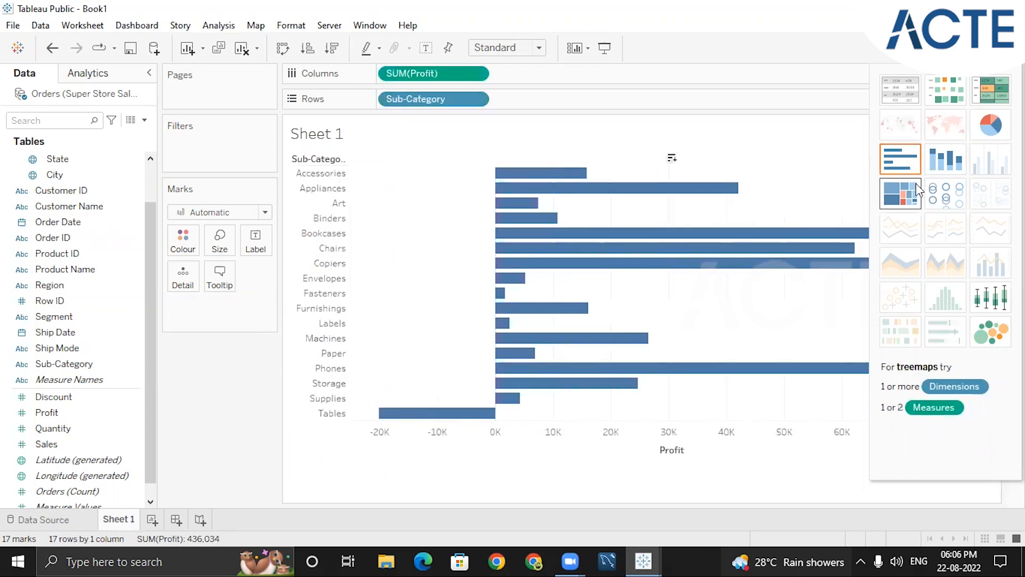
Try showing profit by sub-category as a treemap and as packed bubbles, inspecting individual marks in both charts
click(914, 195)
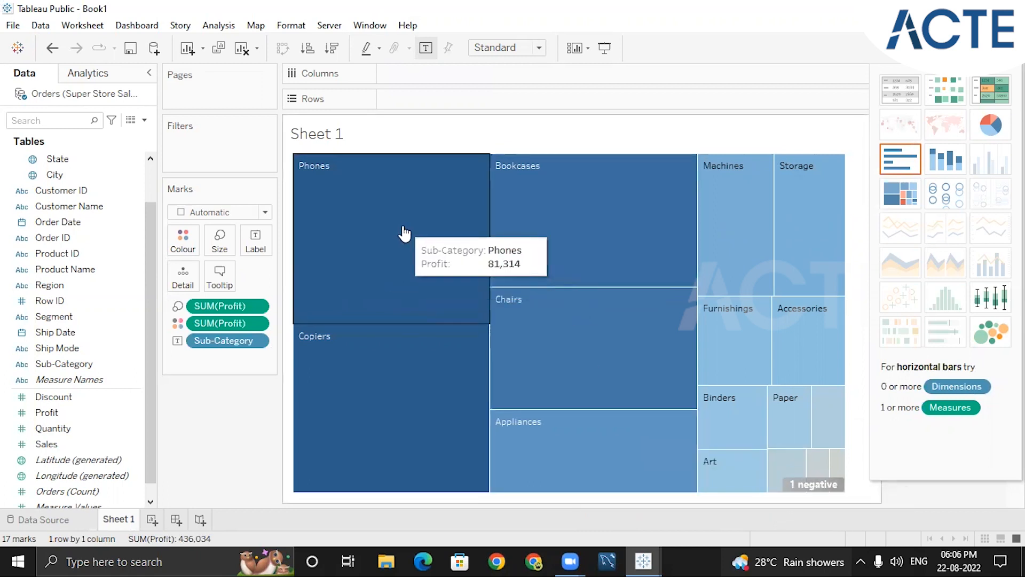
click(985, 48)
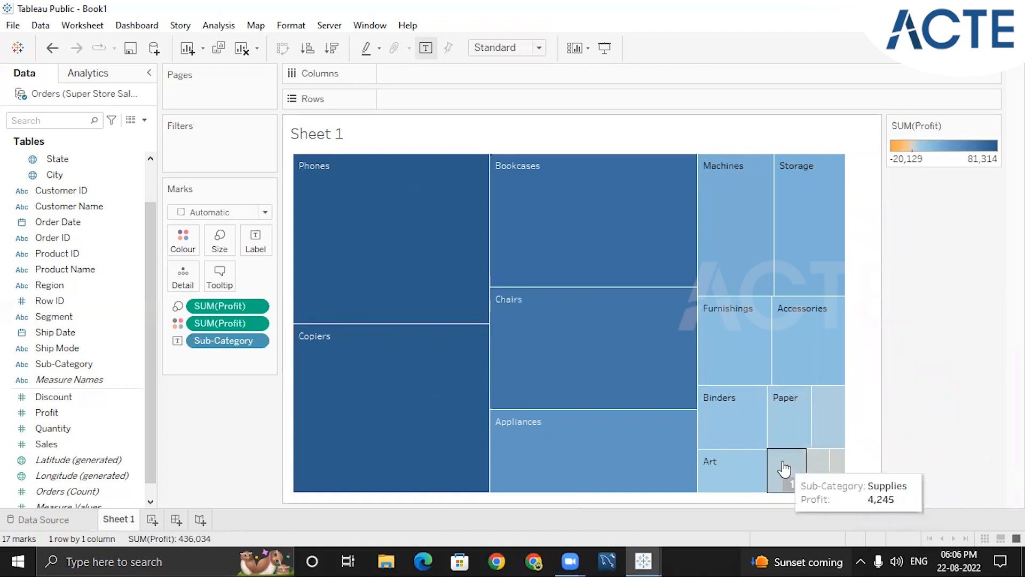
click(994, 48)
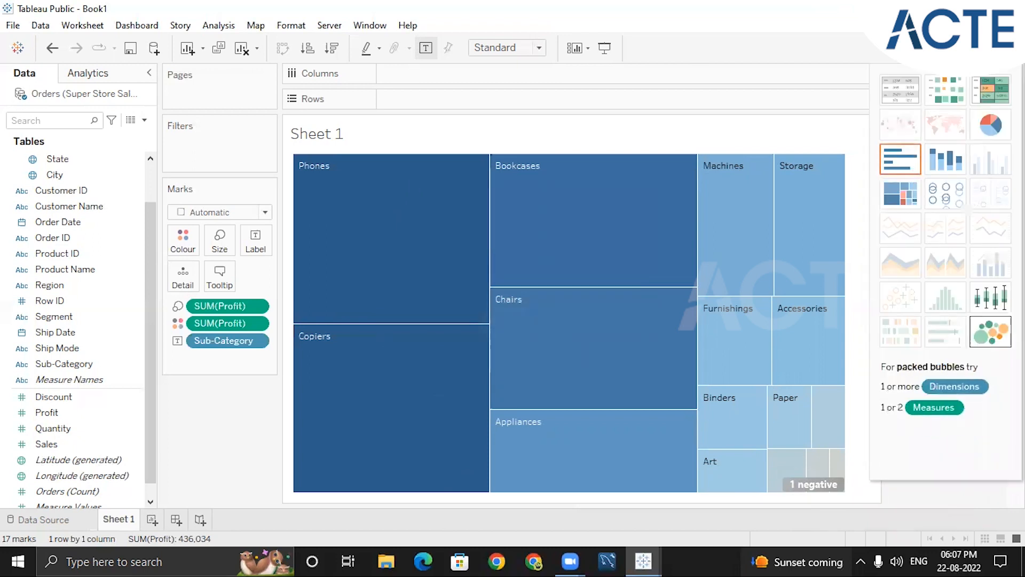
click(990, 331)
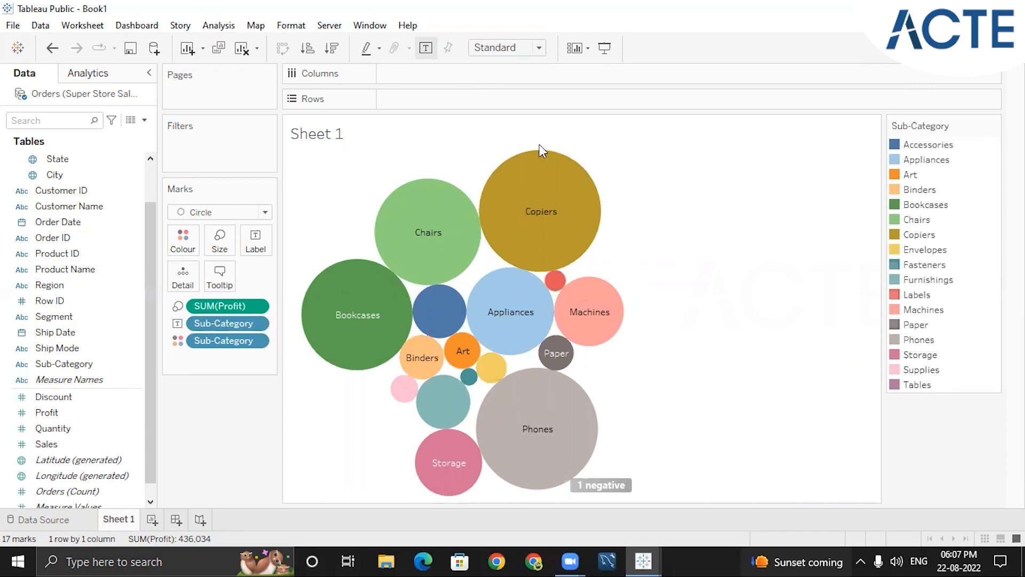
mouse_move(540, 200)
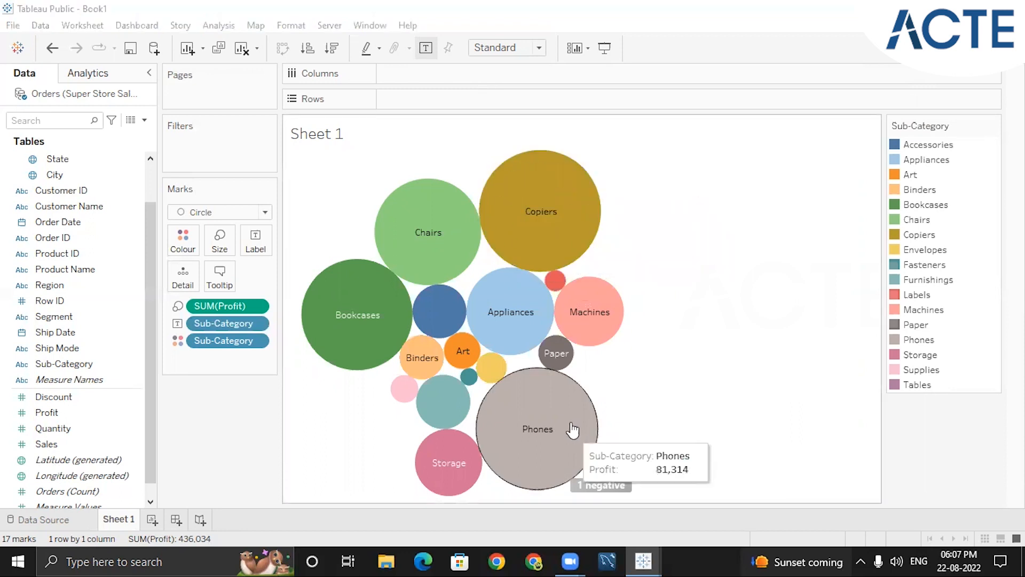
mouse_move(344, 297)
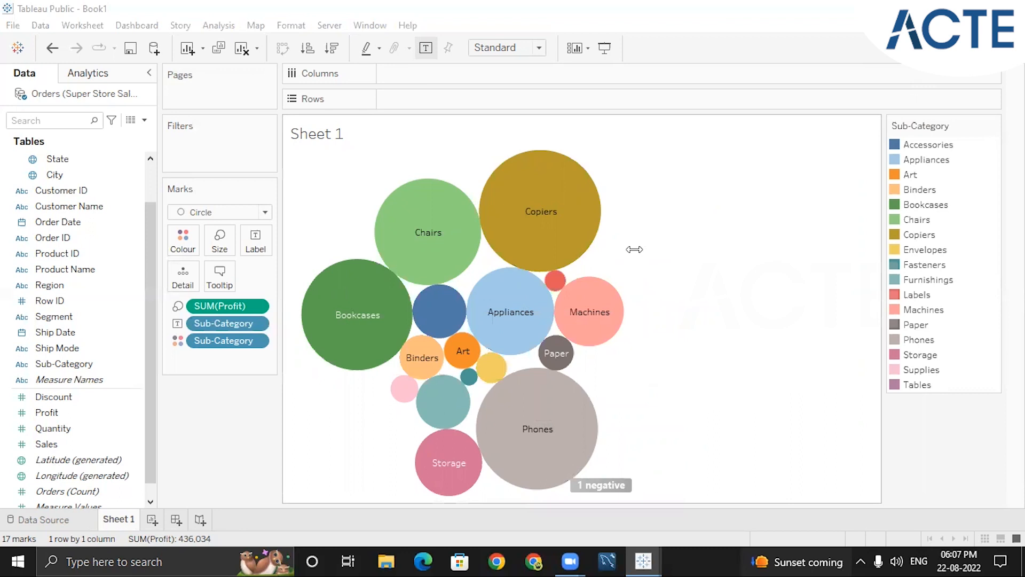
mouse_move(564, 226)
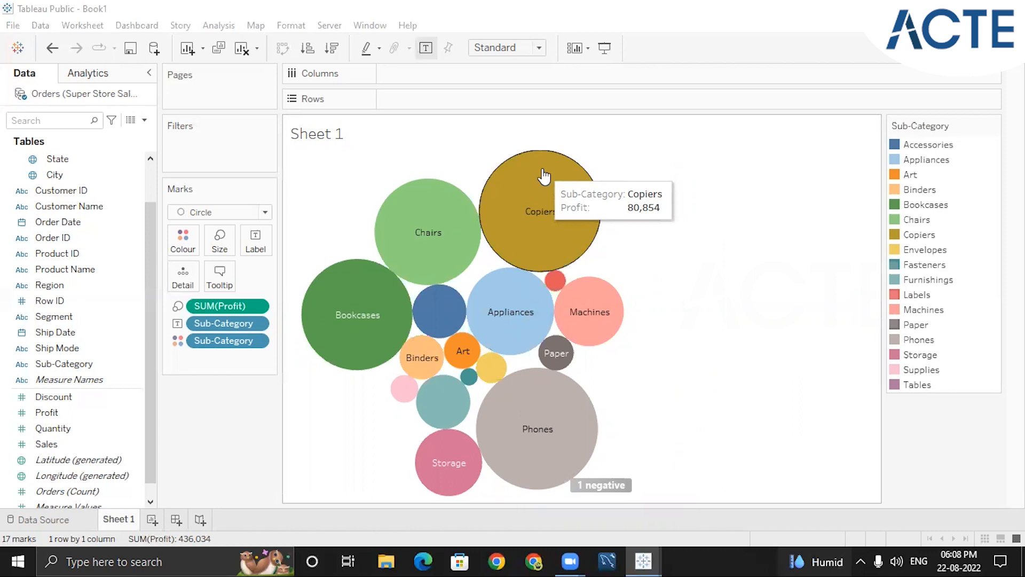
Convert the packed bubbles to horizontal bars and sort the sub-categories by profit in descending order
click(985, 48)
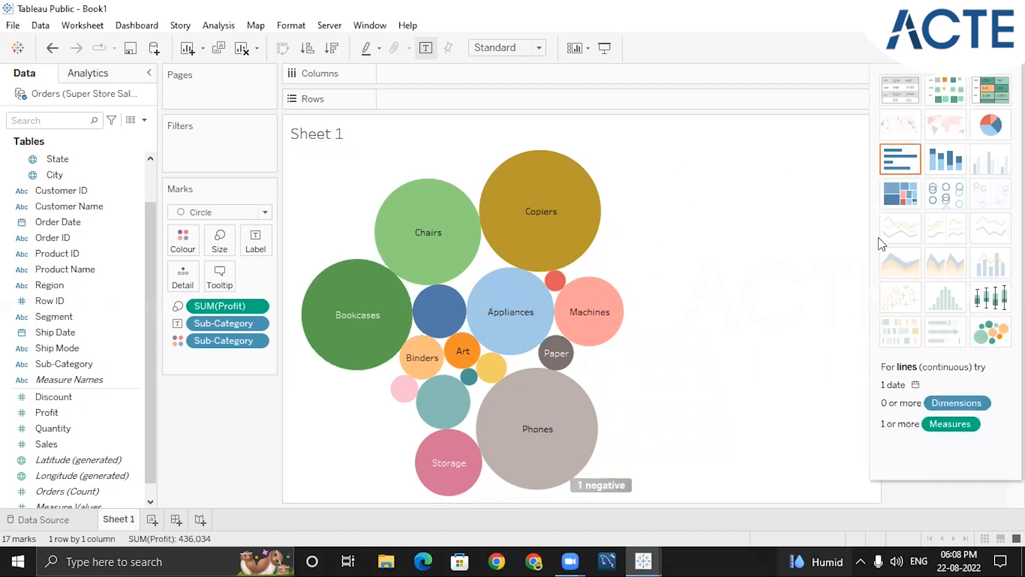
click(907, 171)
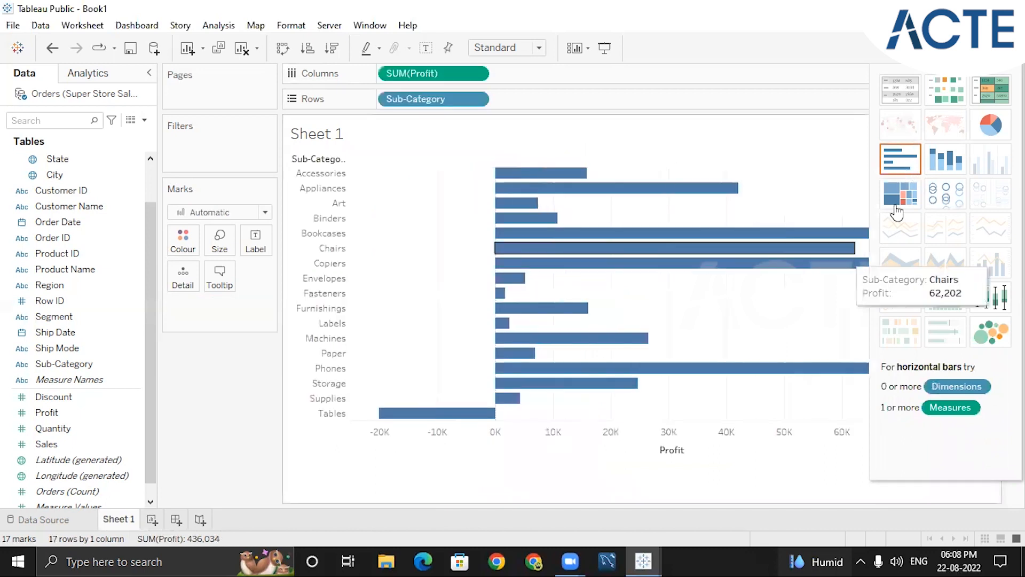
click(986, 48)
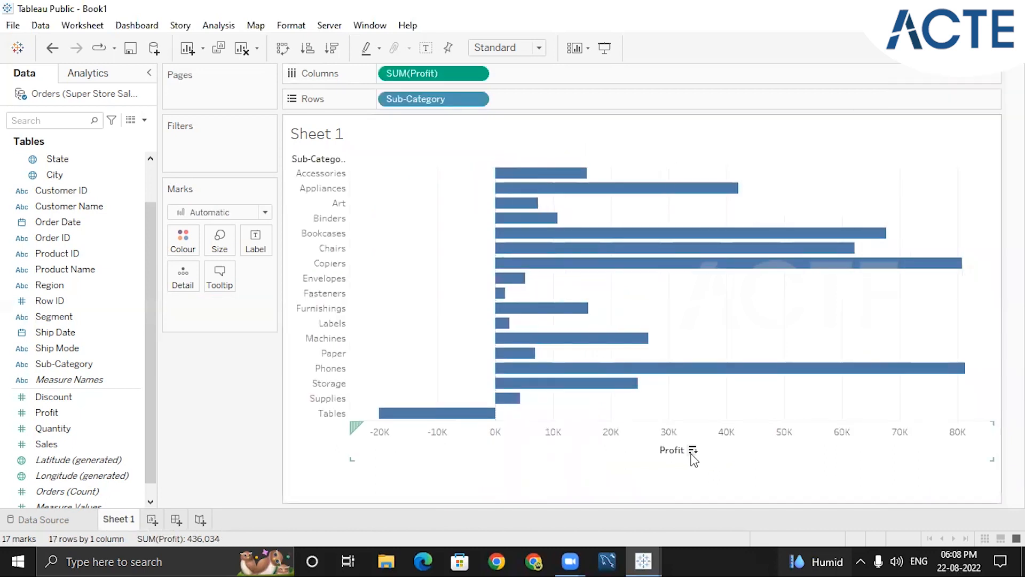
click(693, 450)
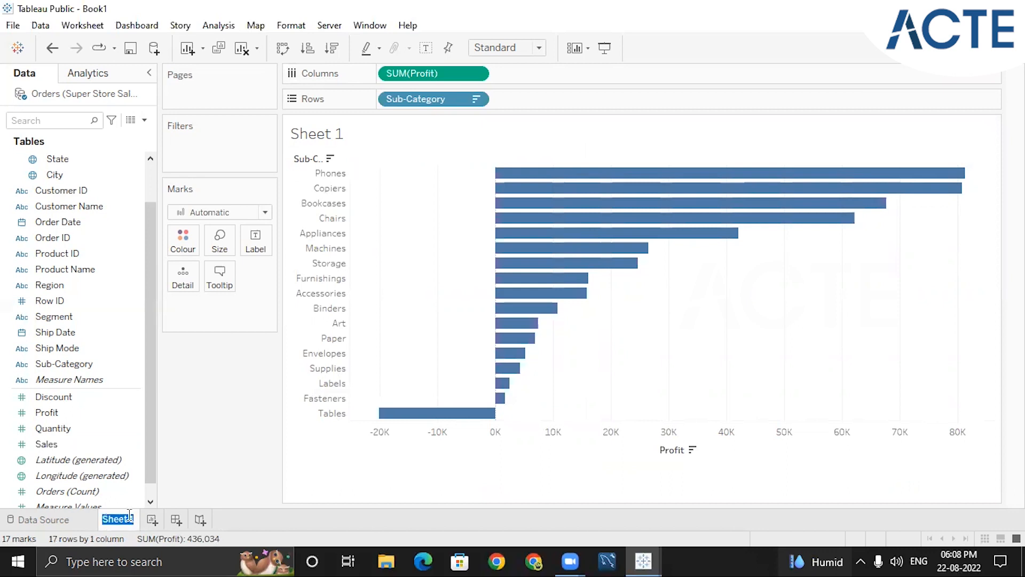
Rename Sheet 1 as "subcategory wise profit"
text(subcategory)
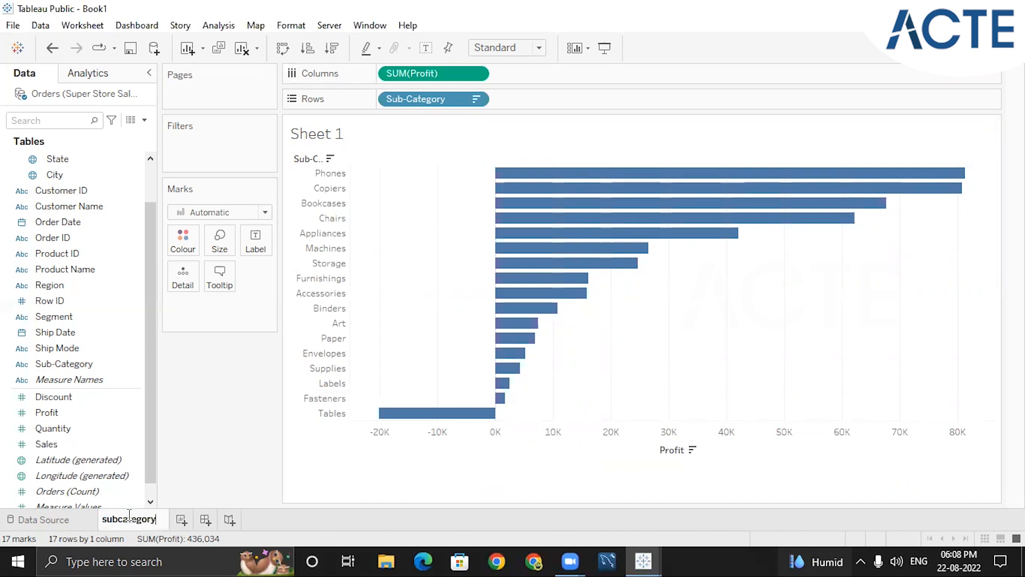
text( wise profit)
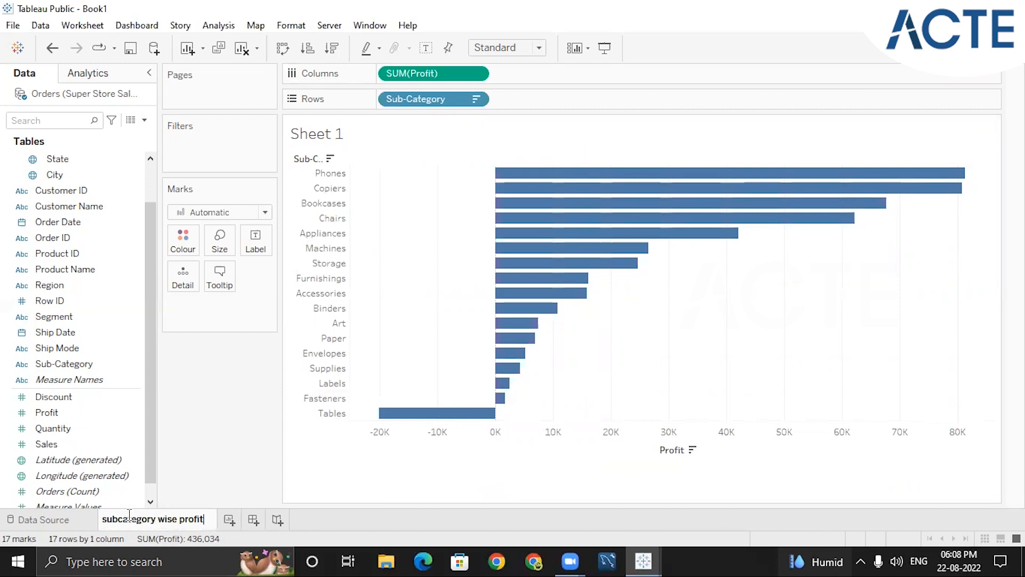
Add a new dashboard to the workbook and return to the "subcategory wise profit" sheet
click(233, 521)
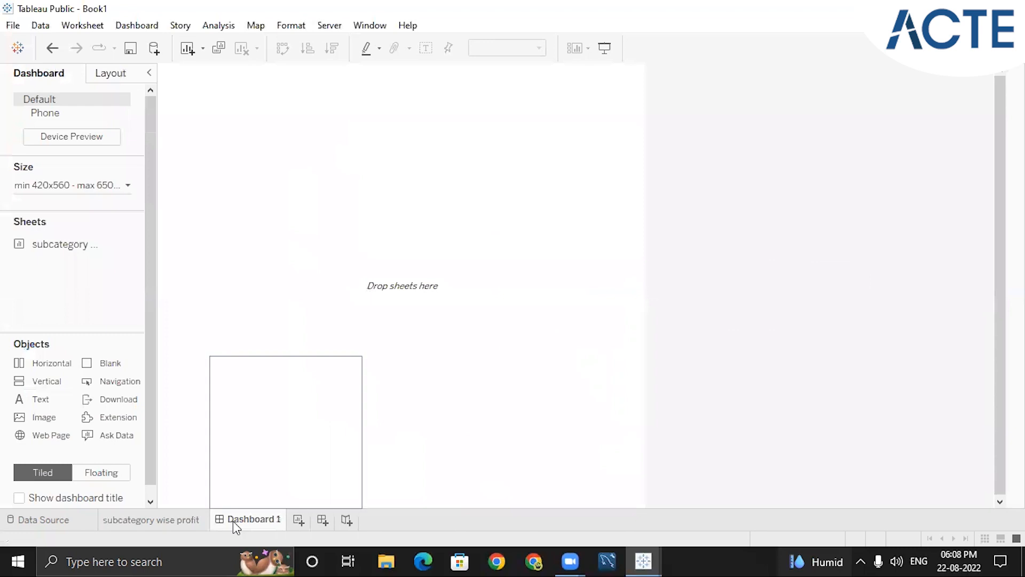
click(161, 526)
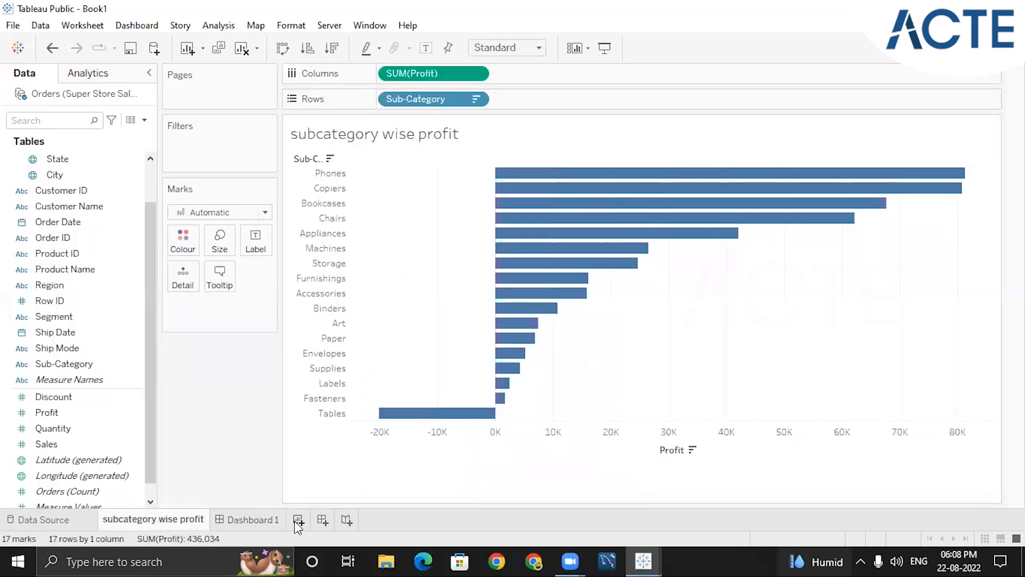
Add a new worksheet to the workbook and delete the empty Dashboard 1
click(298, 521)
click(247, 525)
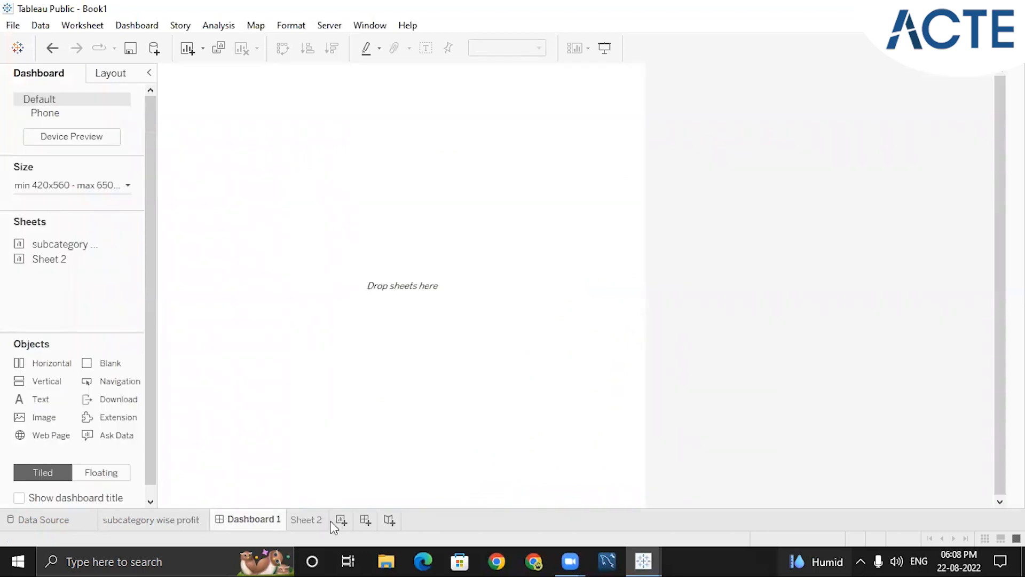
right_click(269, 525)
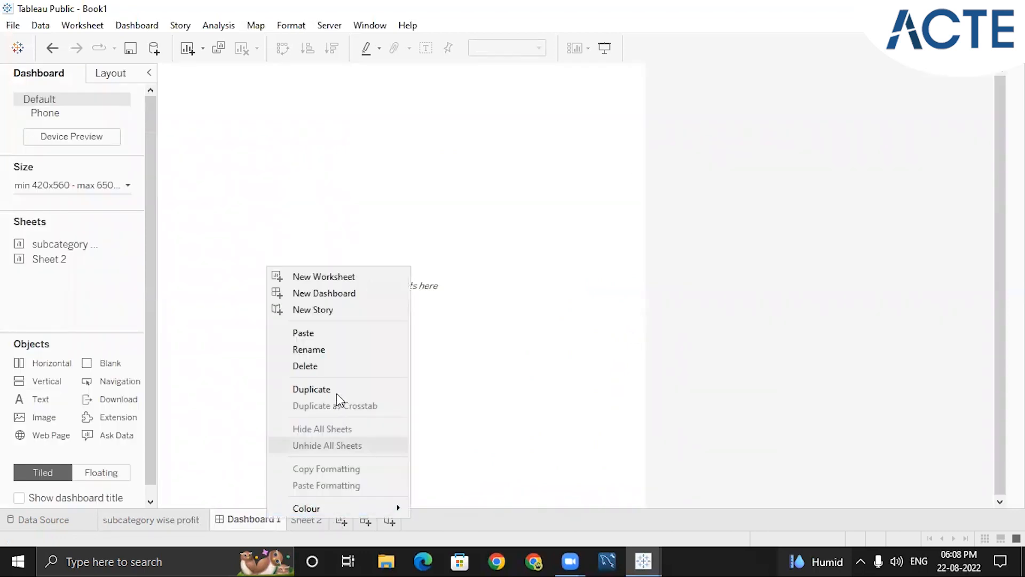
click(320, 363)
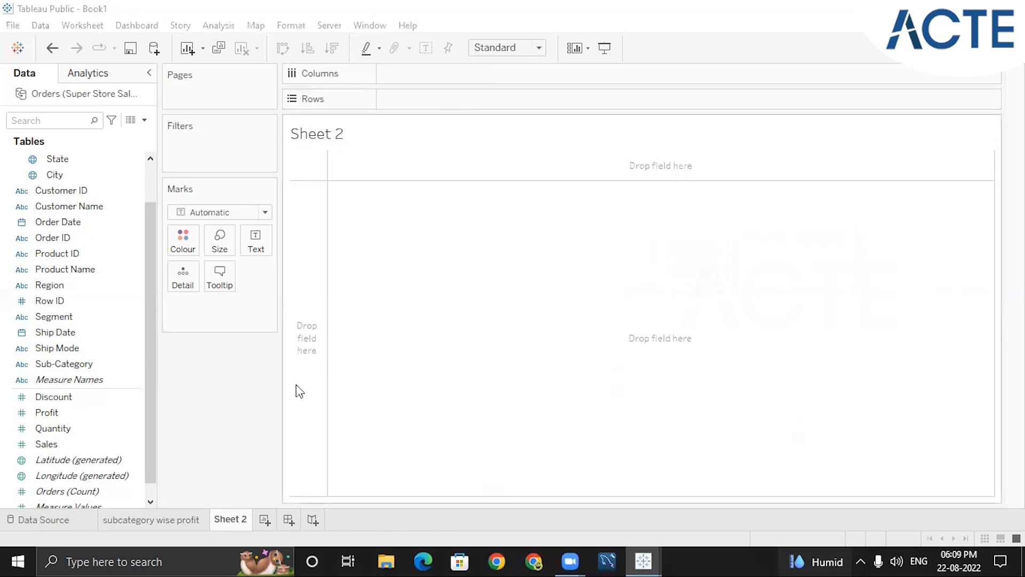
Rename Sheet 2 as "Shipmode wise Quantity"
double_click(237, 518)
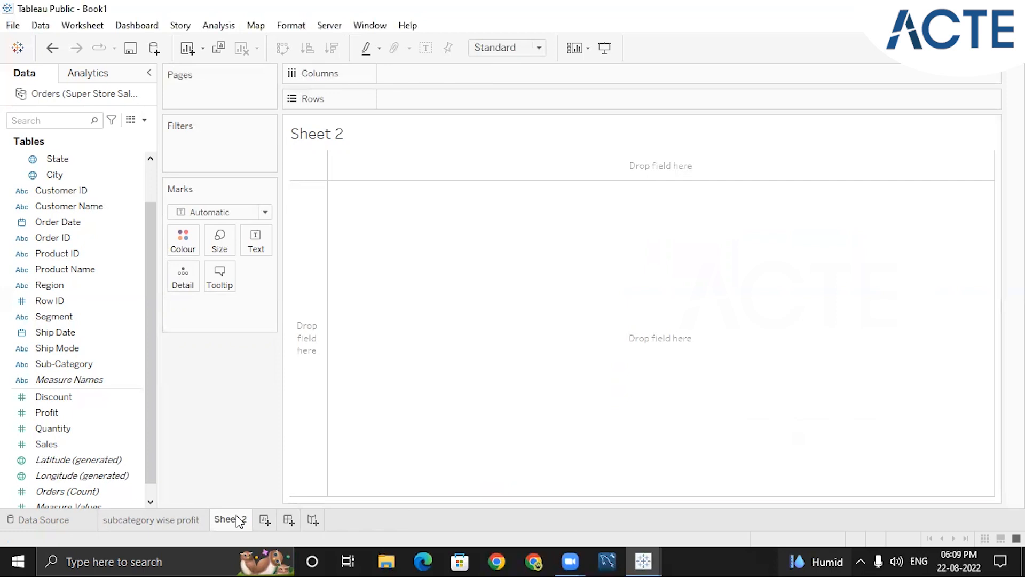
text(Shipmode )
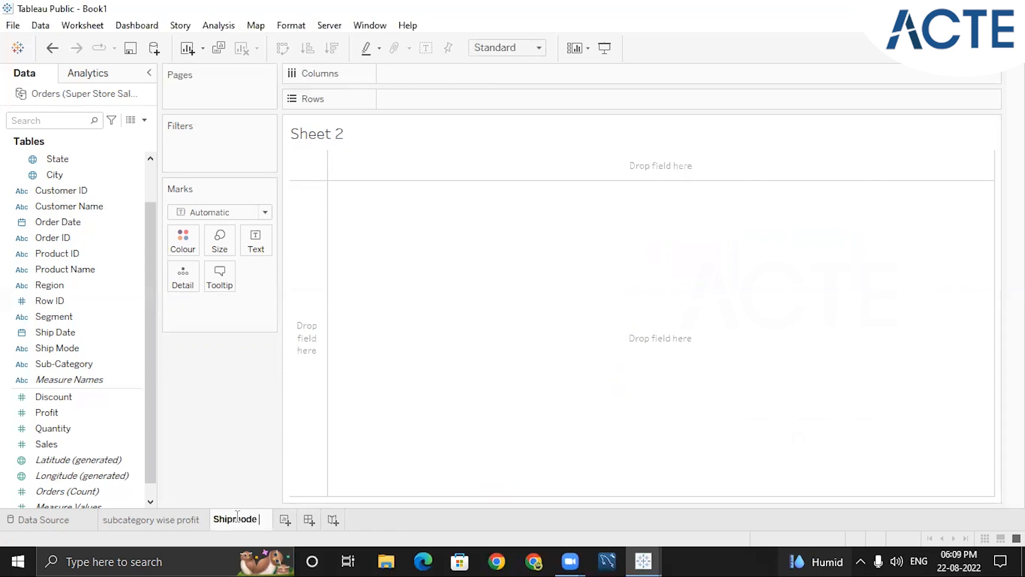
text(wise )
text(Quantity)
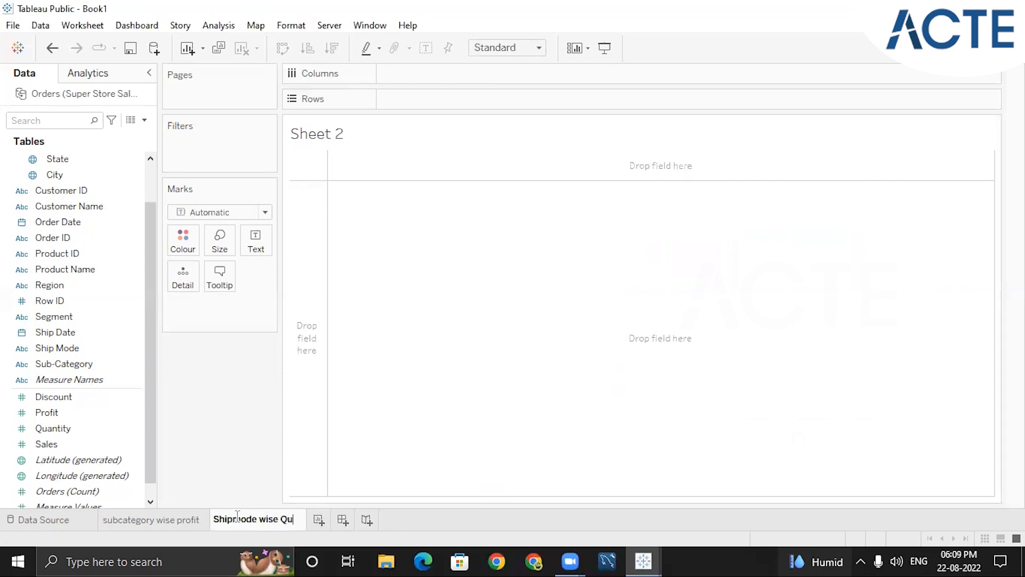
key(Return)
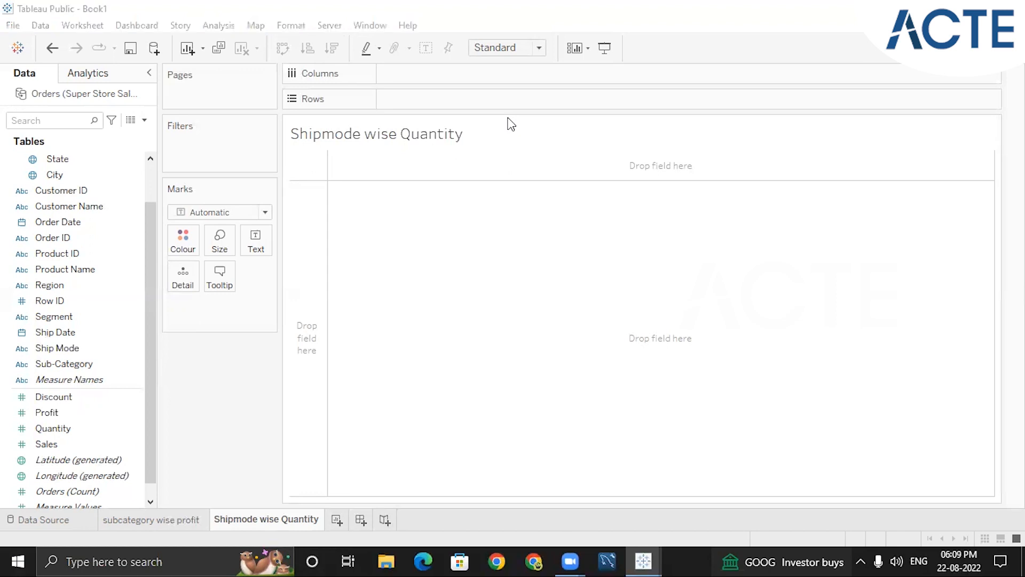
Write the on-screen annotation "Total sales of each segment" over the empty view
double_click(447, 287)
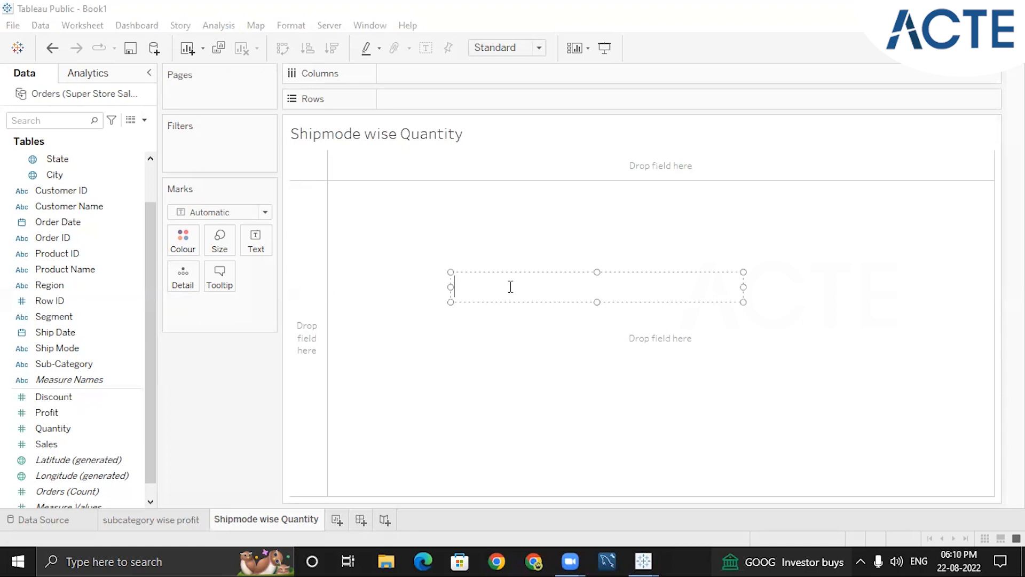
text(tot)
text(l)
key(BackSpace)
key(BackSpace)
text(al sales of e)
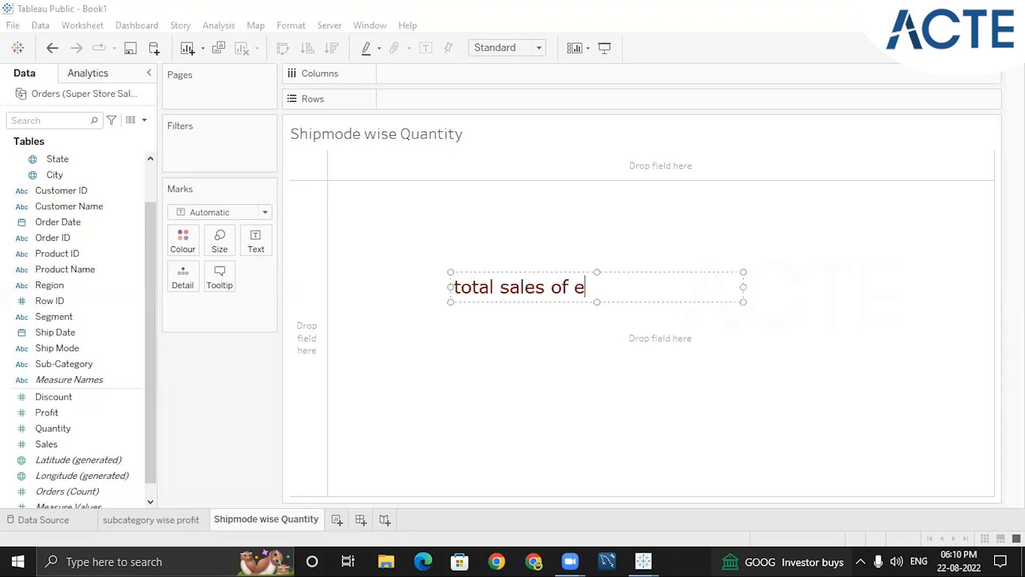
text(ach segment)
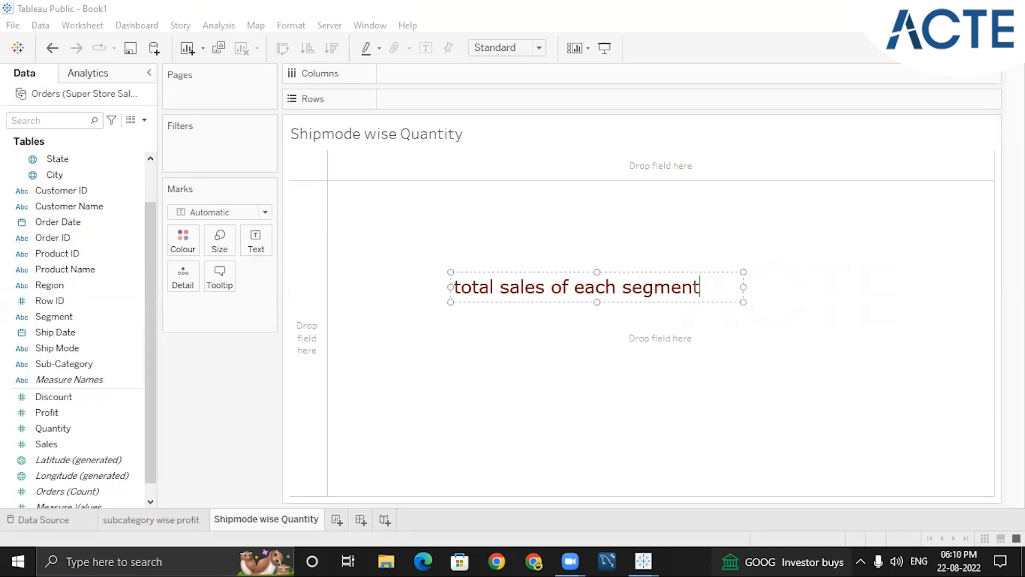
key(Home)
key(Delete)
text(T)
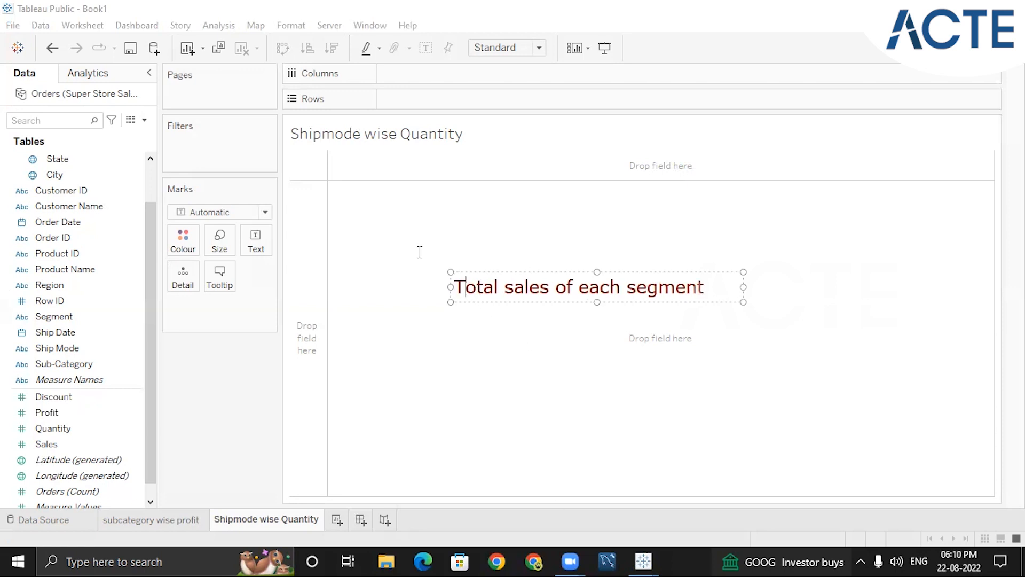
click(791, 299)
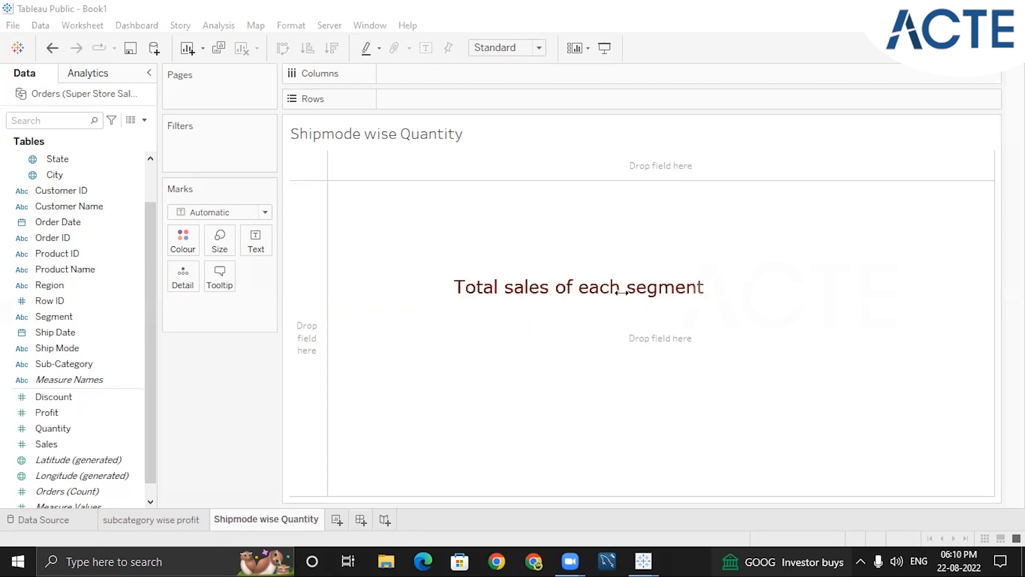
Clear the text annotation from the view
click(622, 291)
click(622, 293)
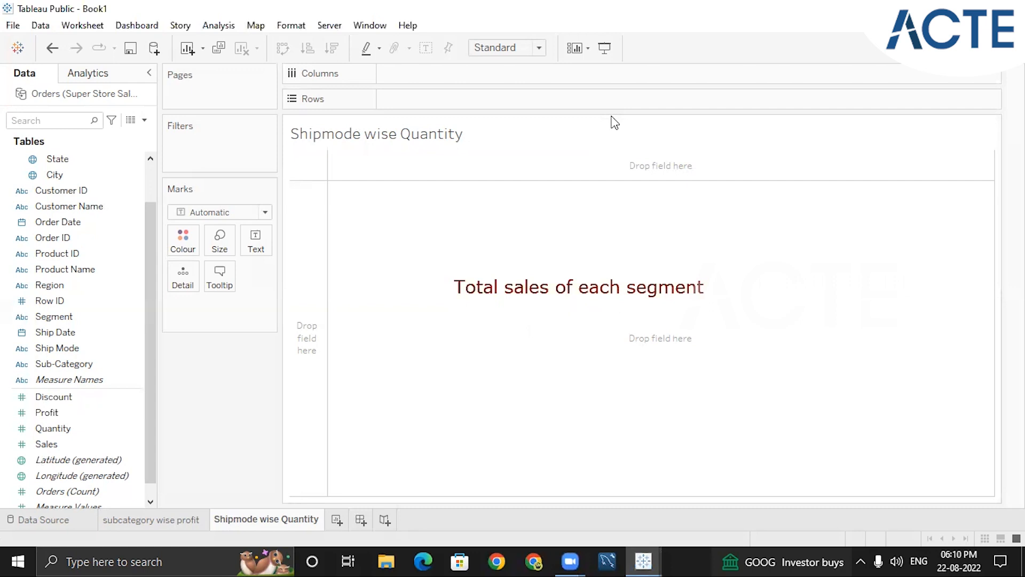
click(697, 114)
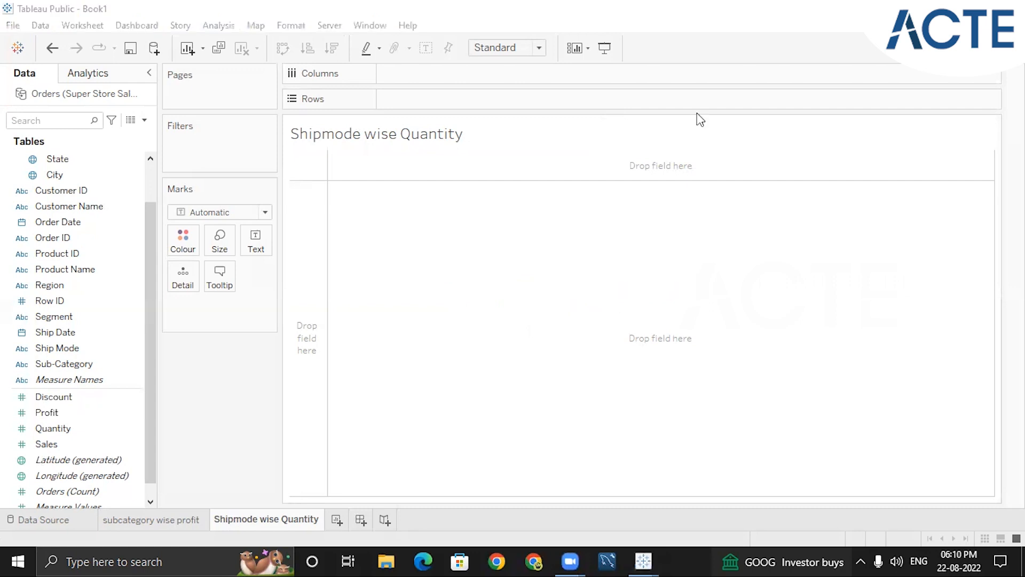
Add another worksheet and name it "Segment Wise Sales"
click(337, 519)
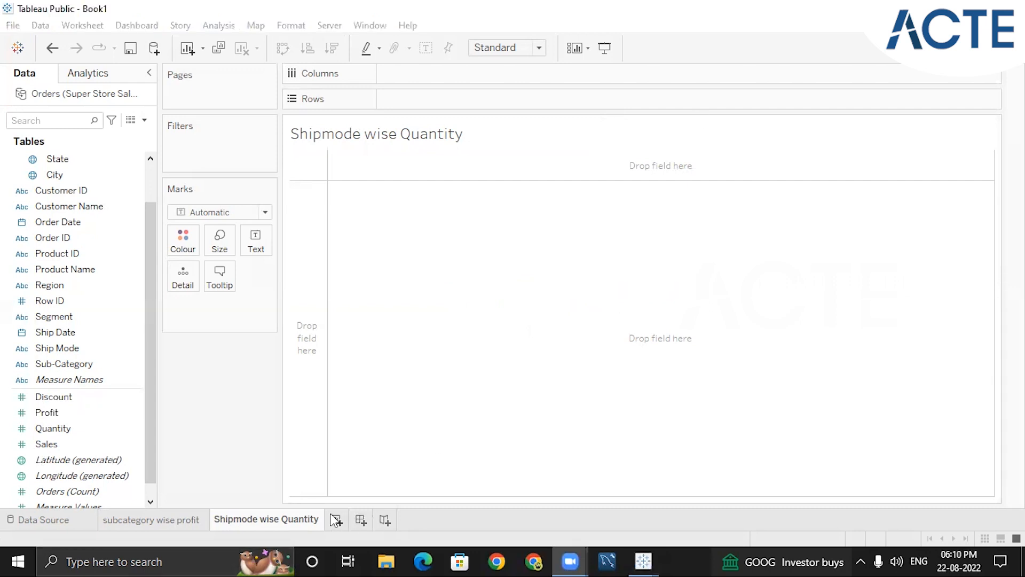
double_click(336, 520)
text(Segment )
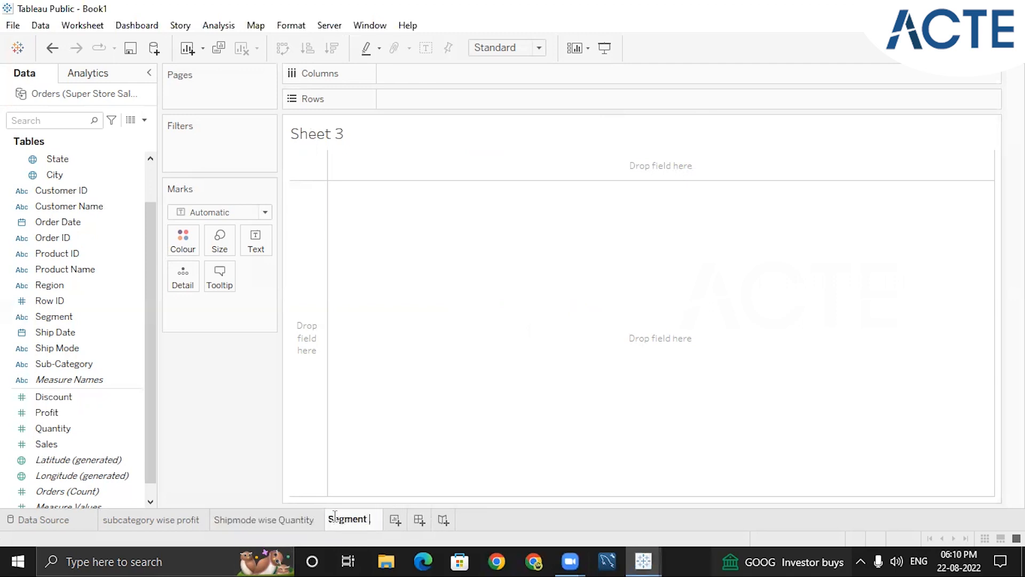
text(Wise Sales)
click(453, 409)
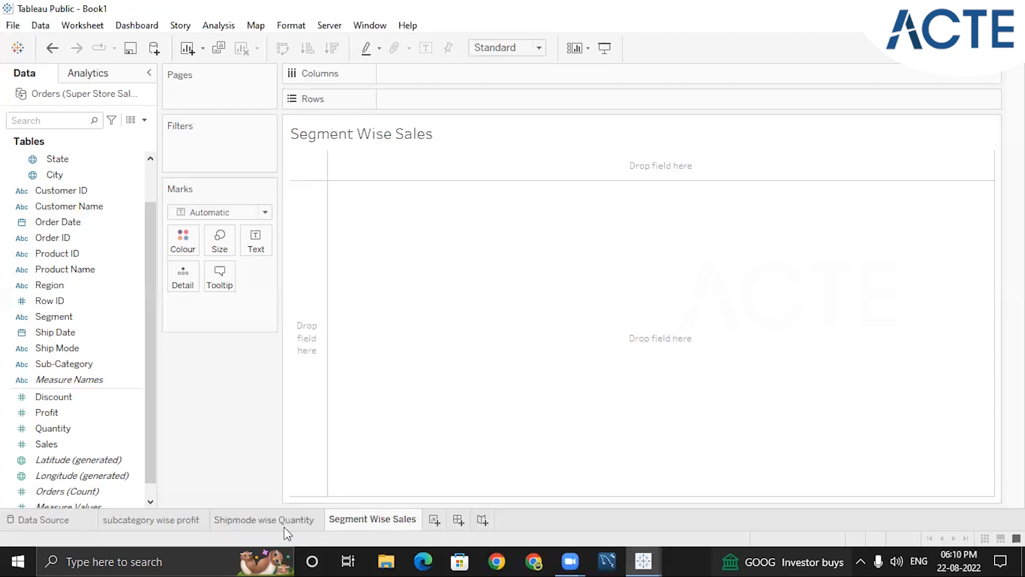
click(314, 521)
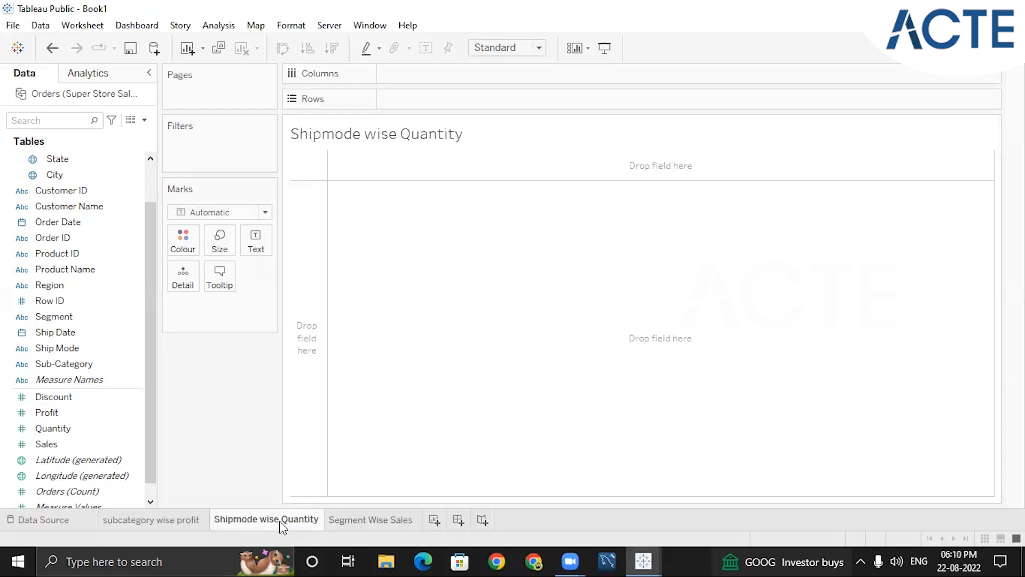
click(343, 526)
click(261, 520)
click(346, 526)
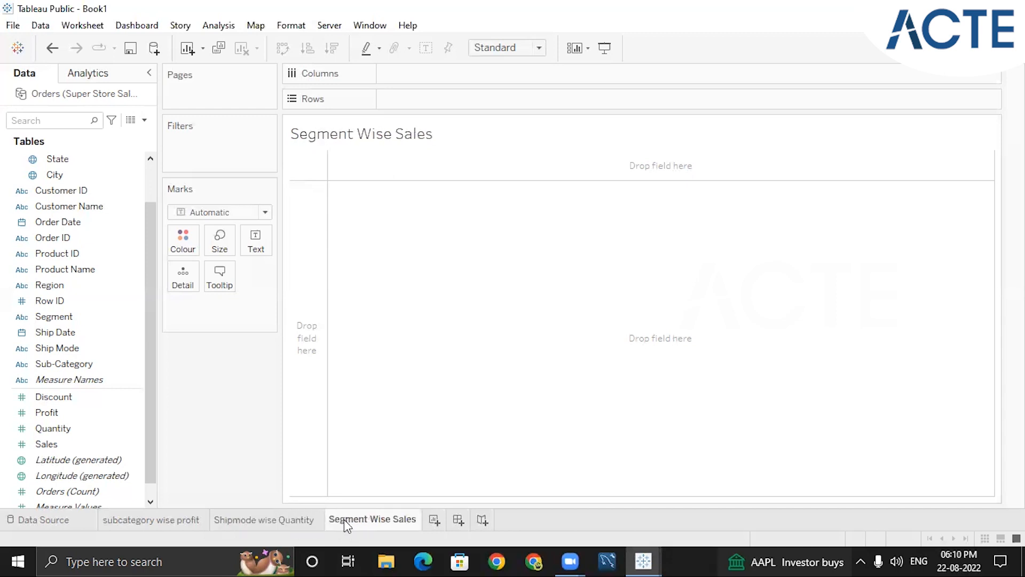
On the "Shipmode wise Quantity" sheet, build a text table of Quantity by Ship Mode
click(292, 520)
drag(149, 299, 153, 247)
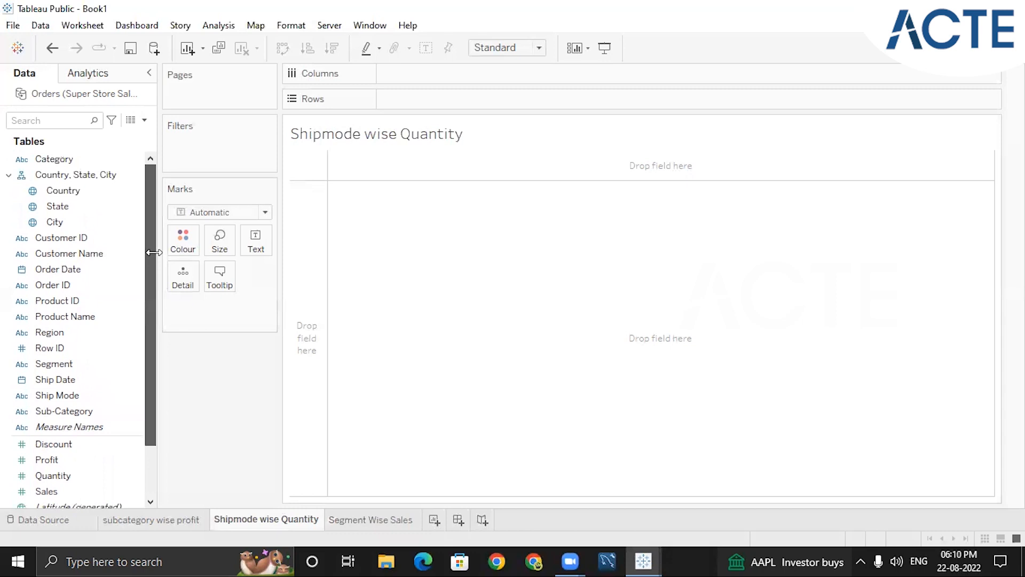
drag(153, 284, 151, 352)
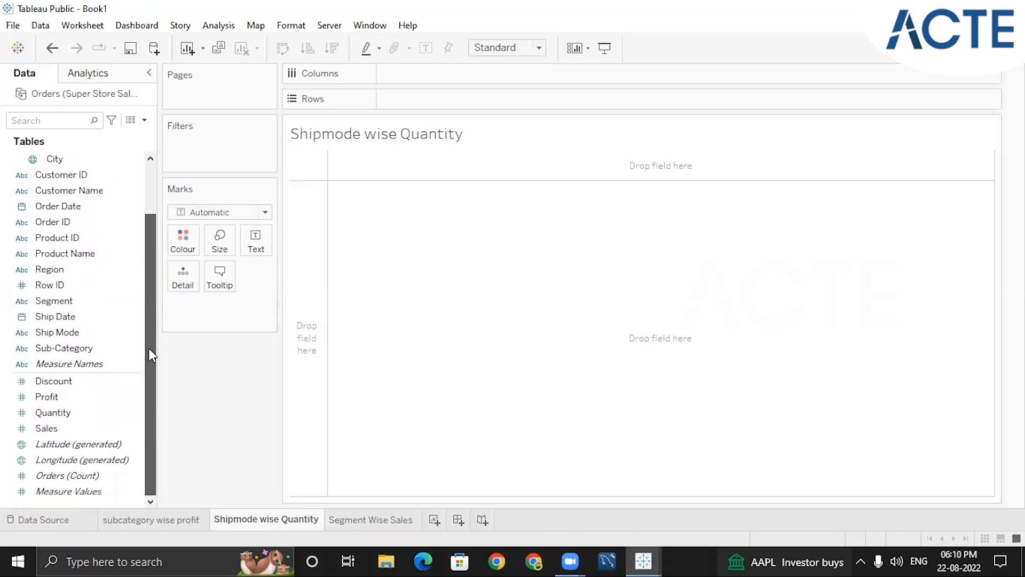
double_click(89, 327)
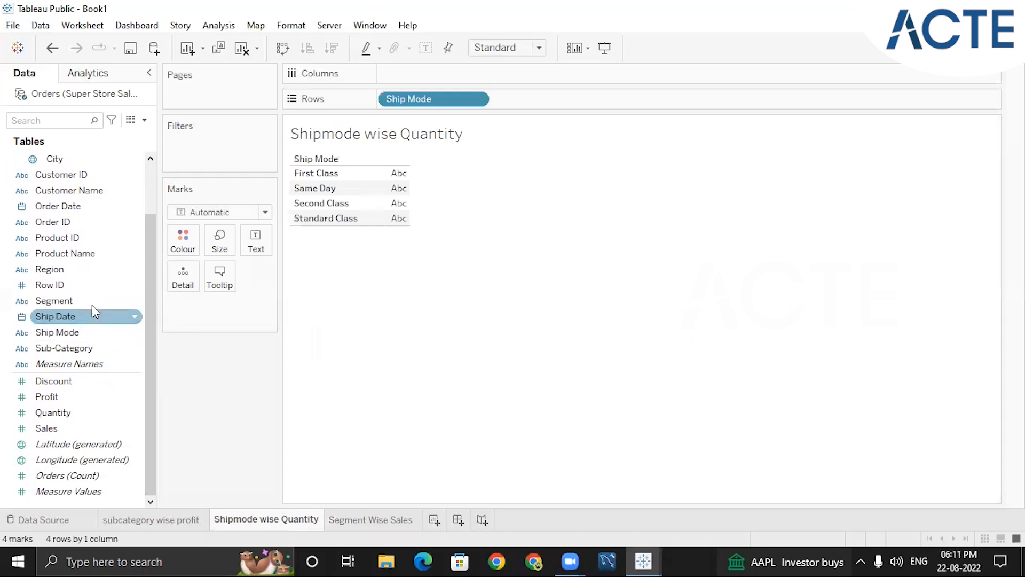
click(65, 415)
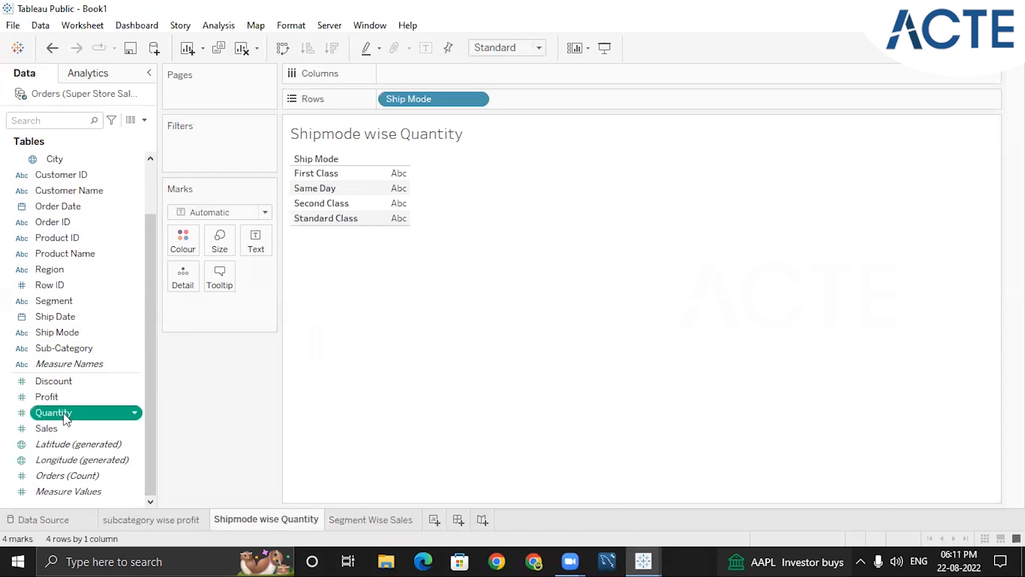
double_click(65, 416)
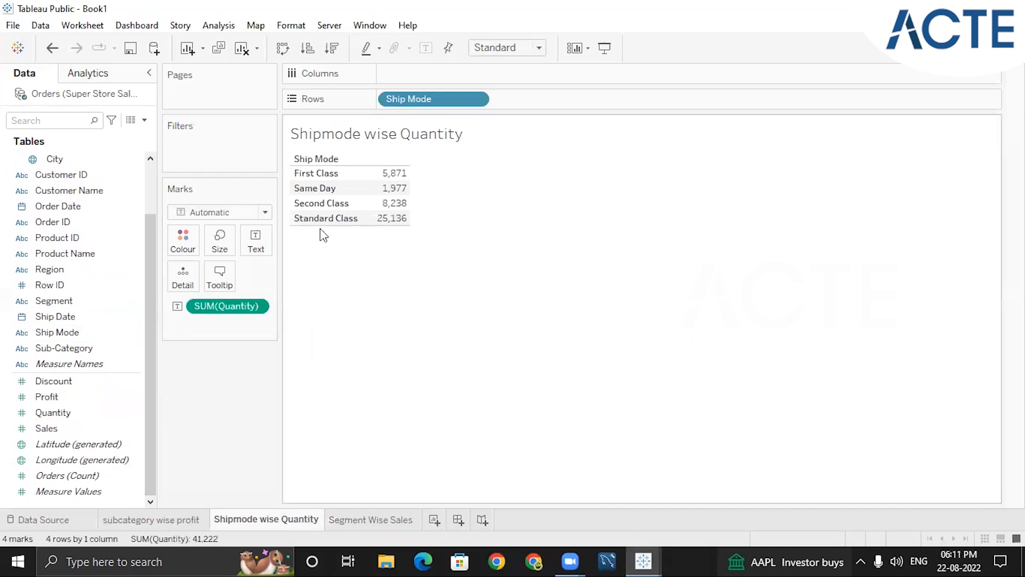
Try packed bubbles and a pie chart with mark labels for quantity by ship mode, settling on a highlight table
mouse_move(403, 225)
click(991, 48)
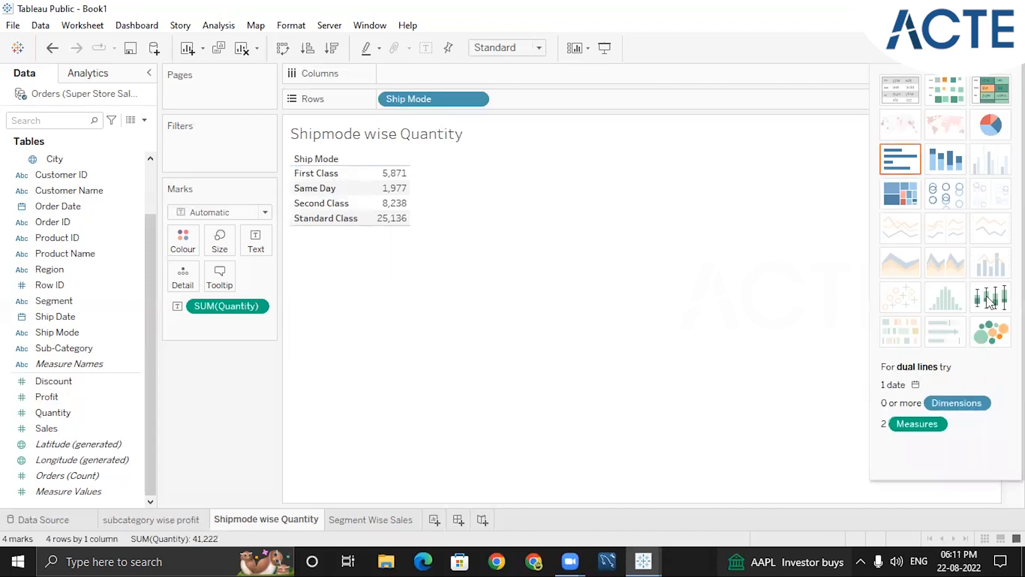
click(990, 334)
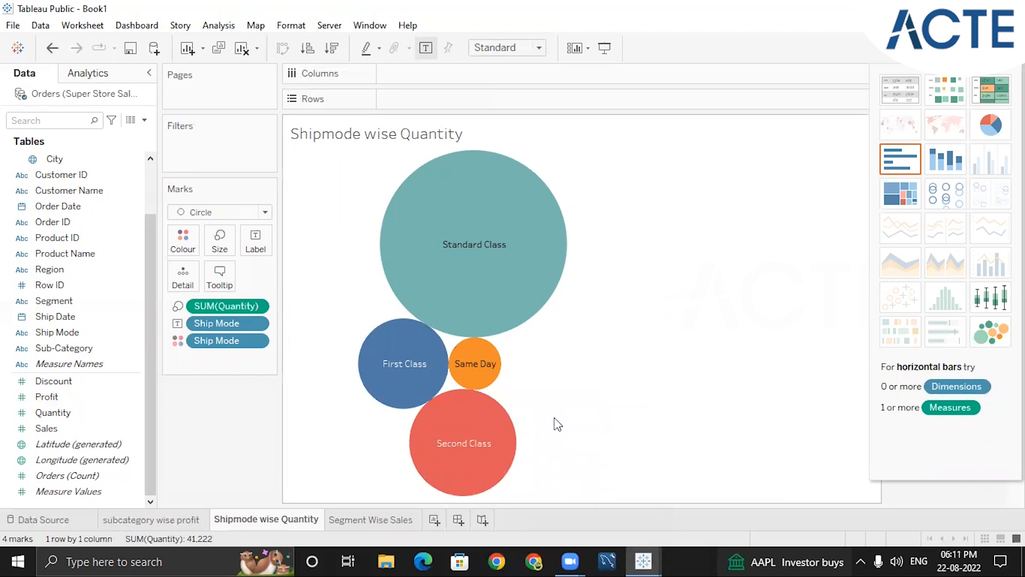
click(991, 126)
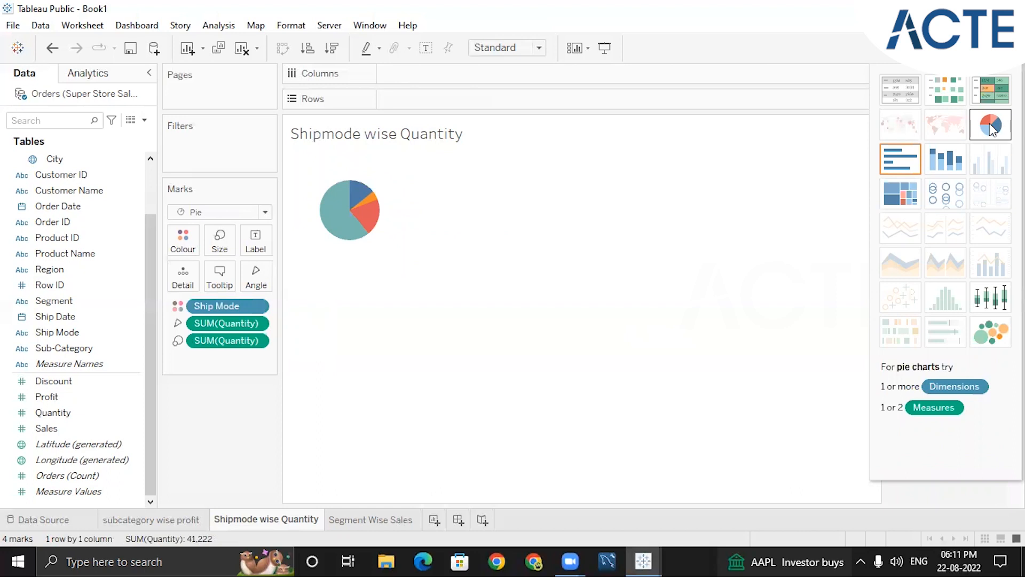
mouse_move(355, 200)
mouse_move(367, 221)
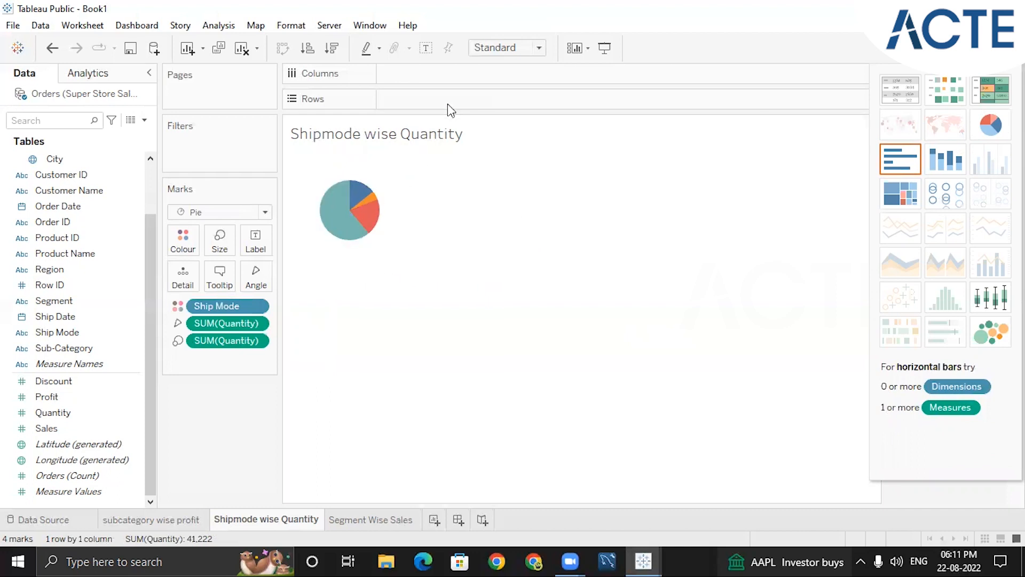
click(425, 49)
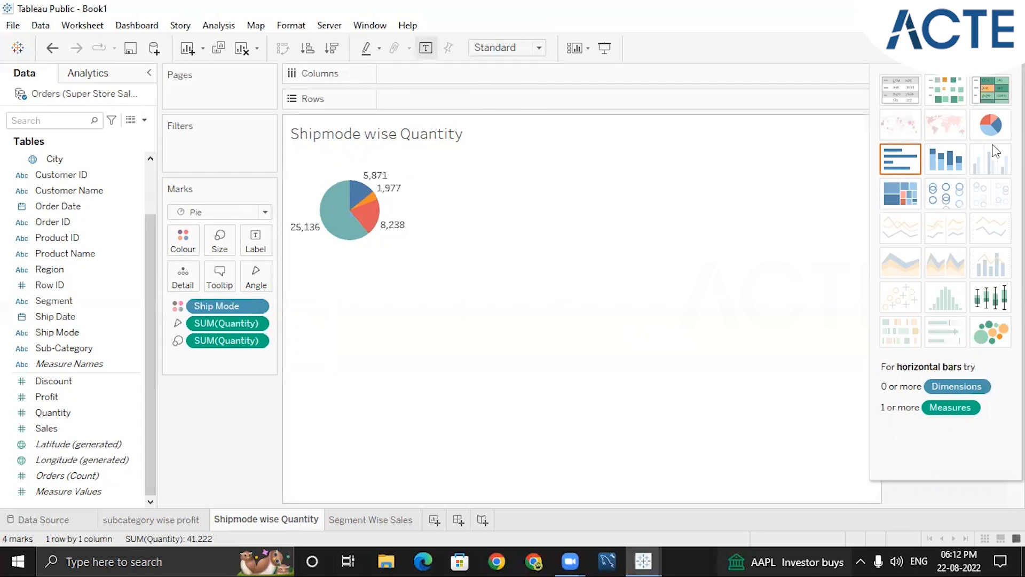
click(991, 91)
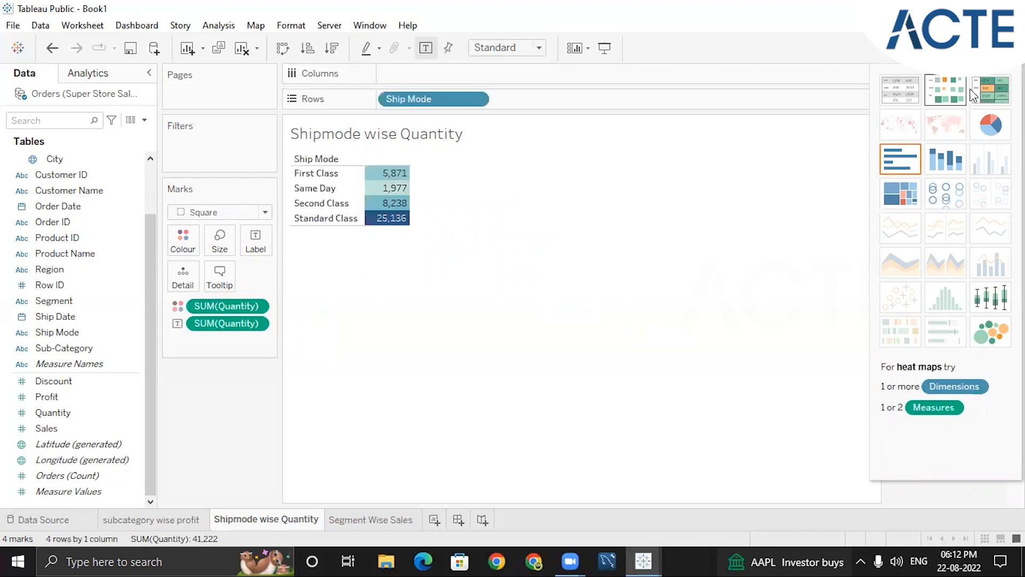
On the "Segment Wise Sales" sheet, build a text table of Sales by Segment
click(344, 519)
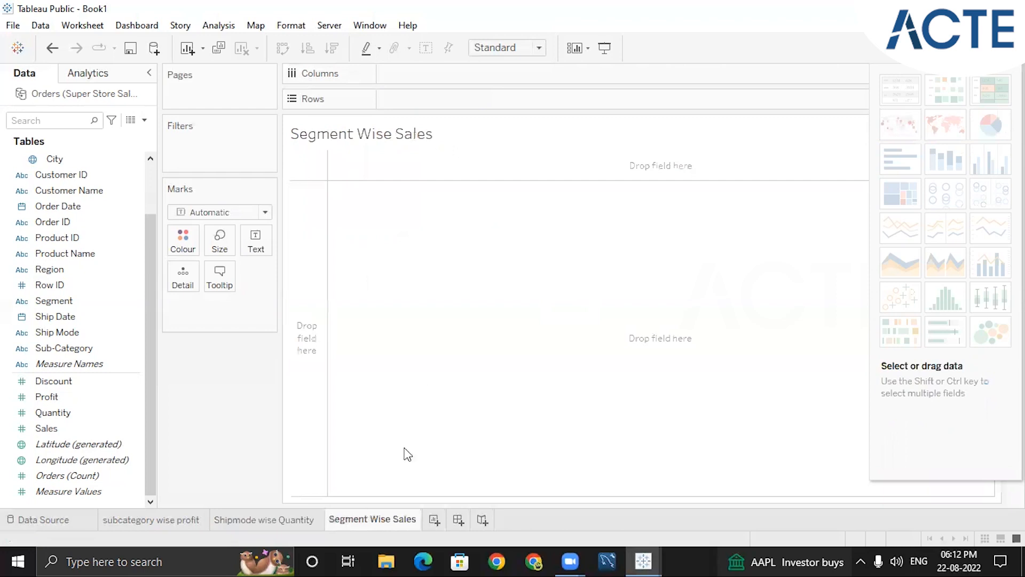
click(89, 350)
double_click(68, 303)
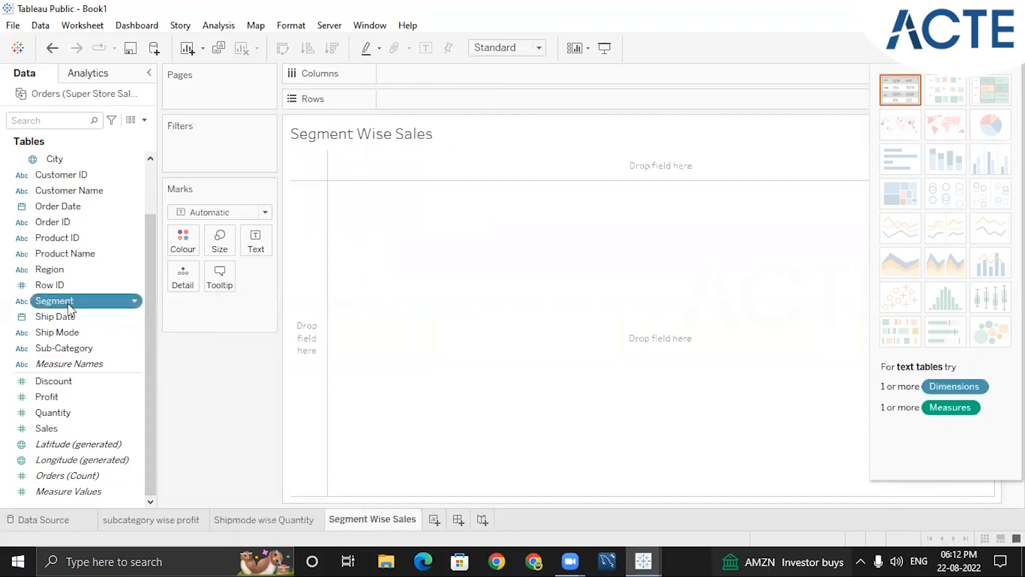
double_click(70, 427)
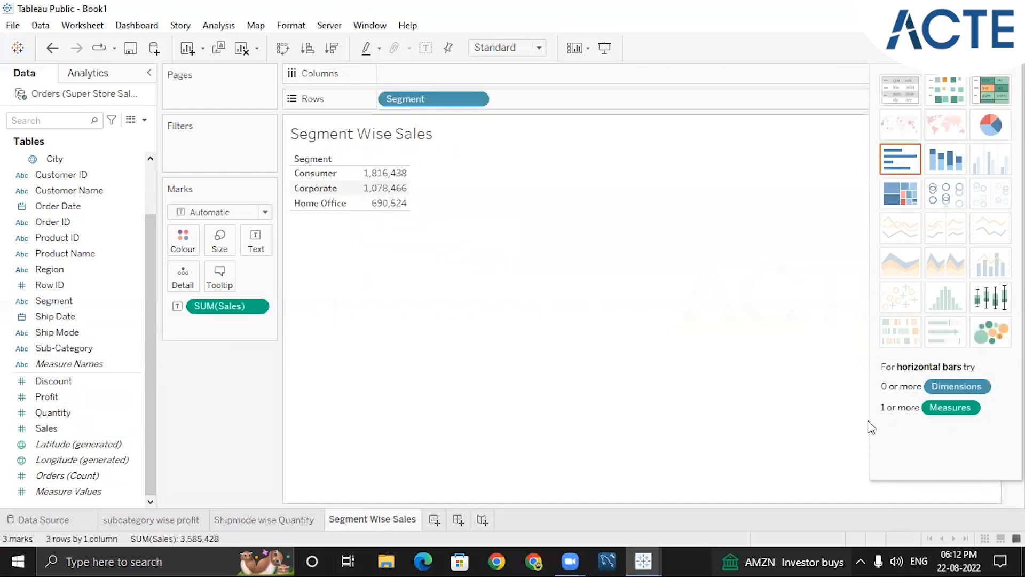
Try a highlight table and a pie chart for the segment sales, settling on horizontal bars
click(977, 93)
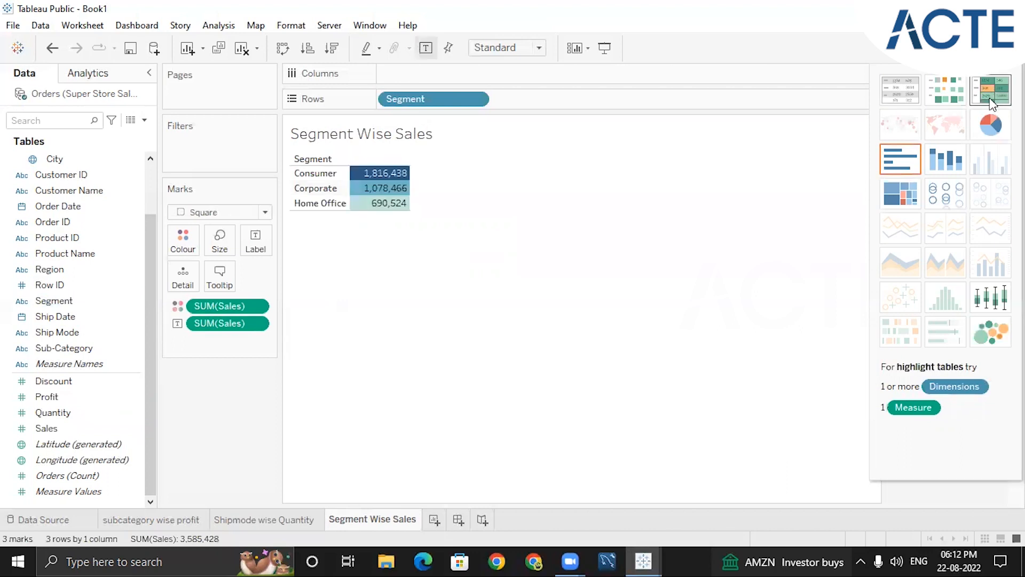
click(985, 135)
click(900, 158)
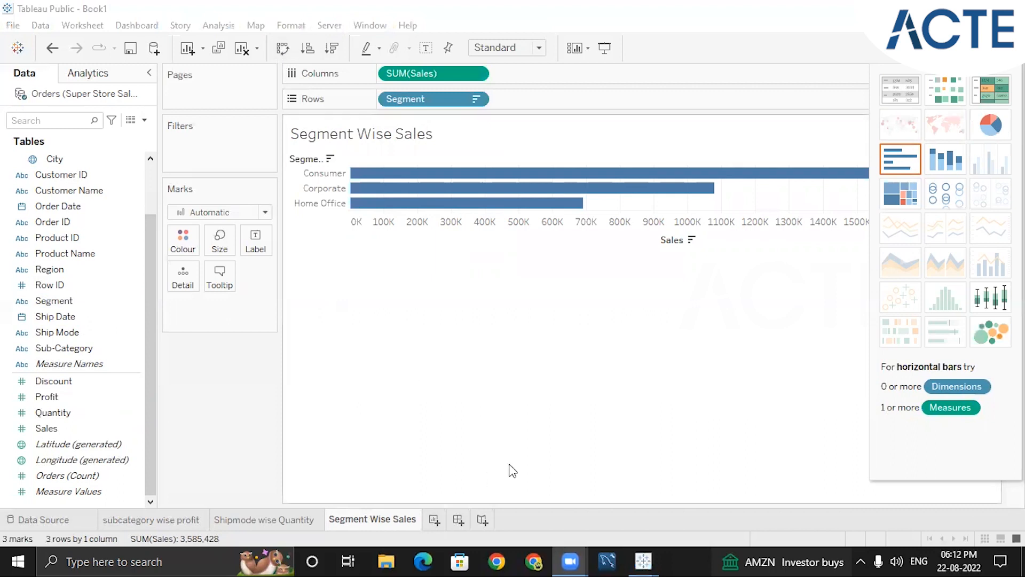
Swap the rows and columns of the segment sales chart and try stacked and horizontal bars
mouse_move(291, 34)
mouse_down()
mouse_move(272, 56)
mouse_move(301, 33)
mouse_up()
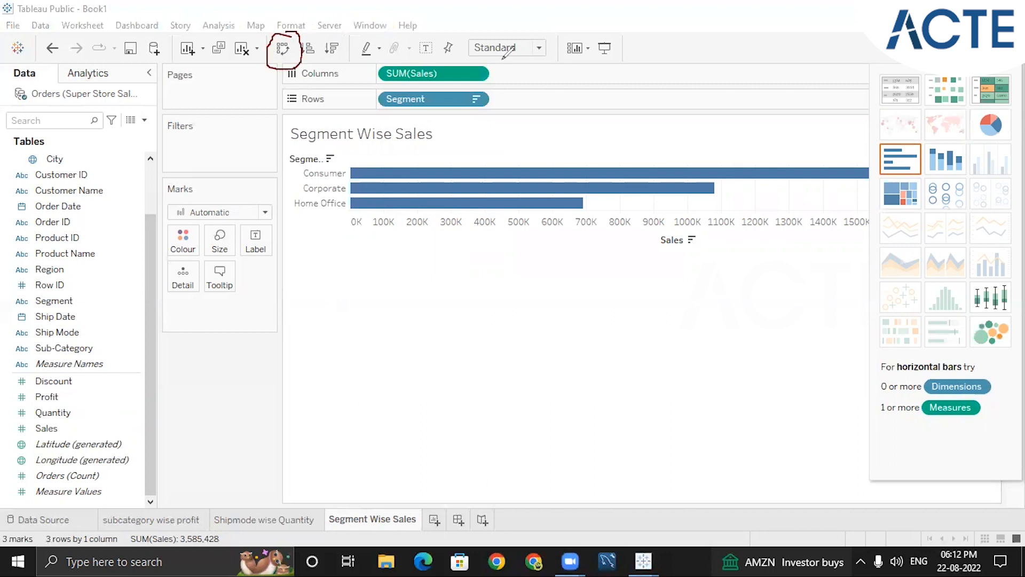
click(283, 49)
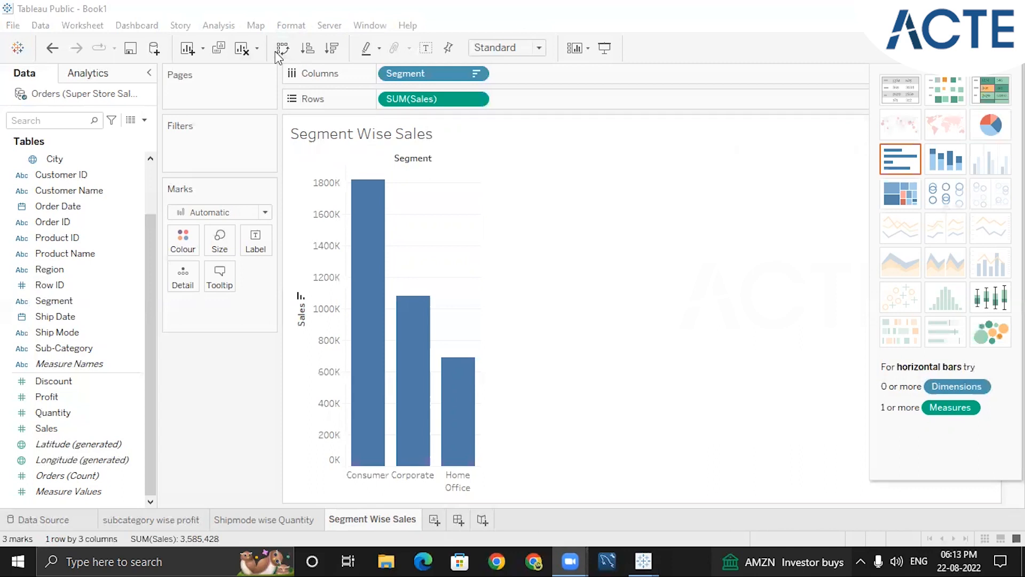
click(945, 170)
click(906, 171)
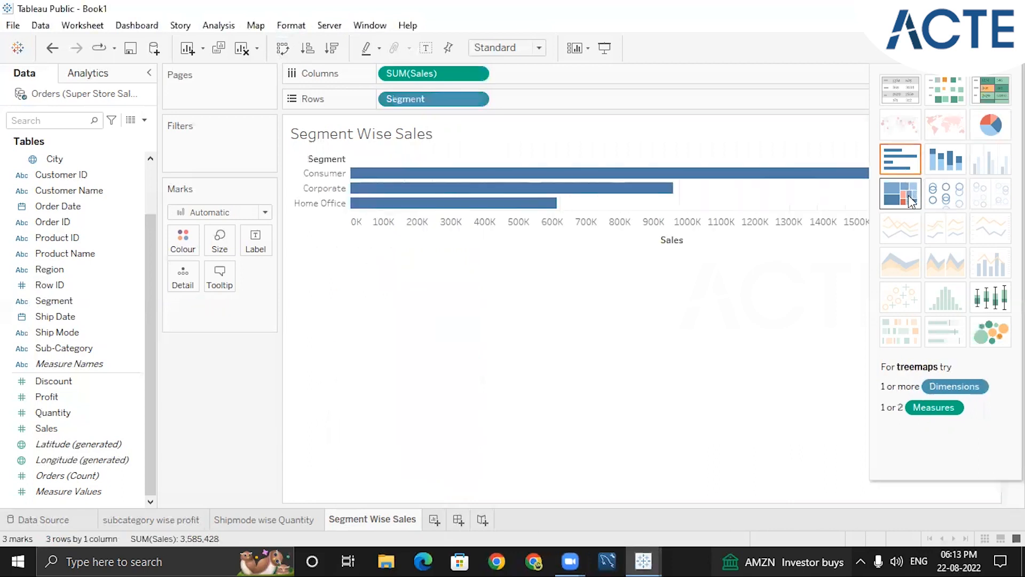
Try circle views and packed bubbles for the segment sales, toggling the mark labels on the bubbles
click(943, 201)
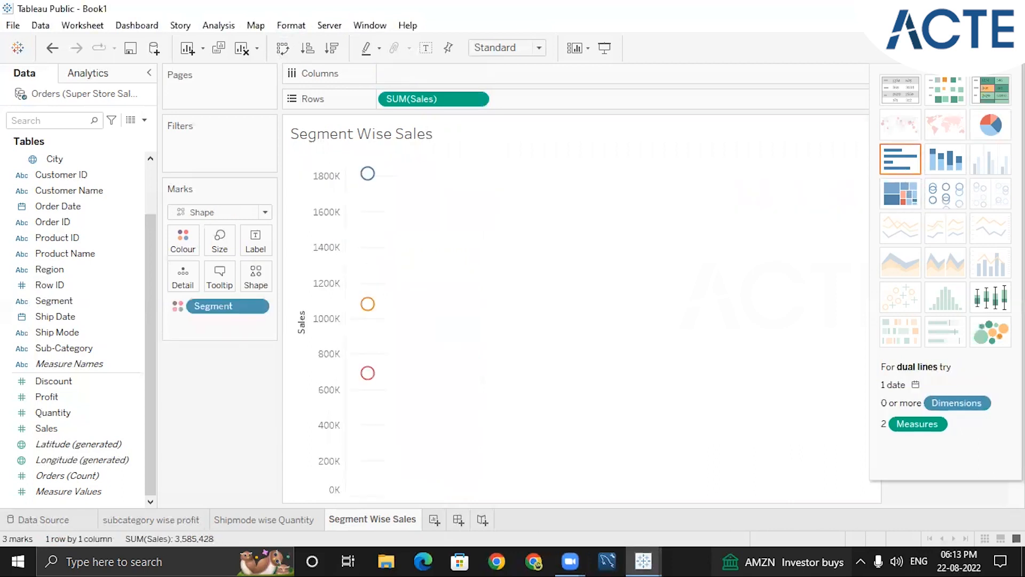
click(991, 328)
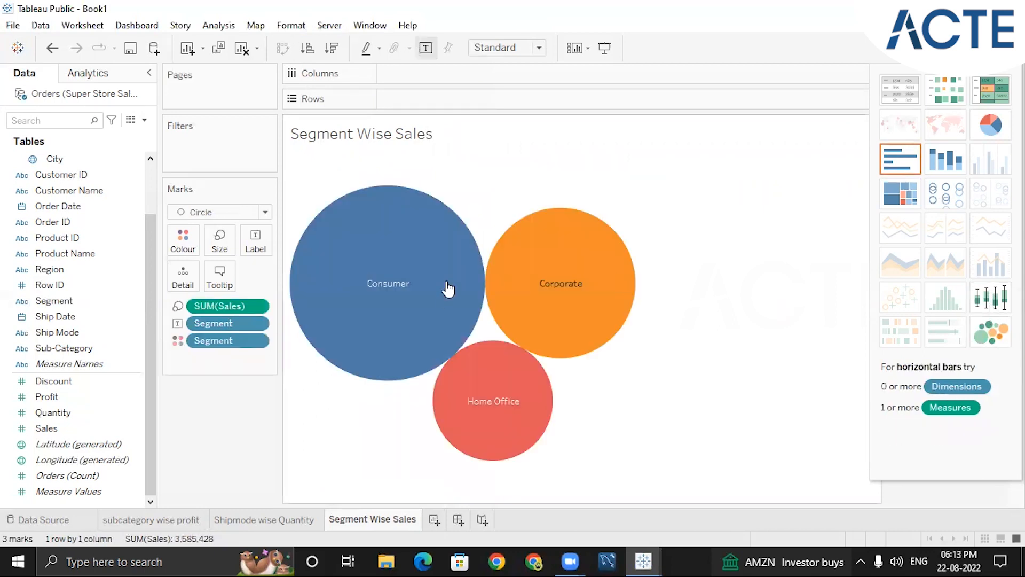
mouse_move(546, 283)
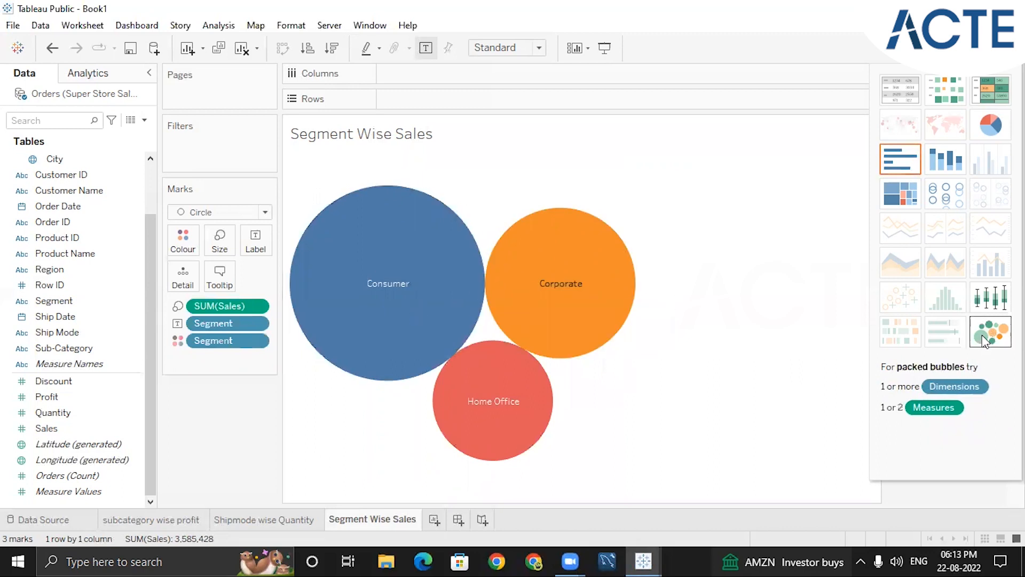
mouse_move(504, 288)
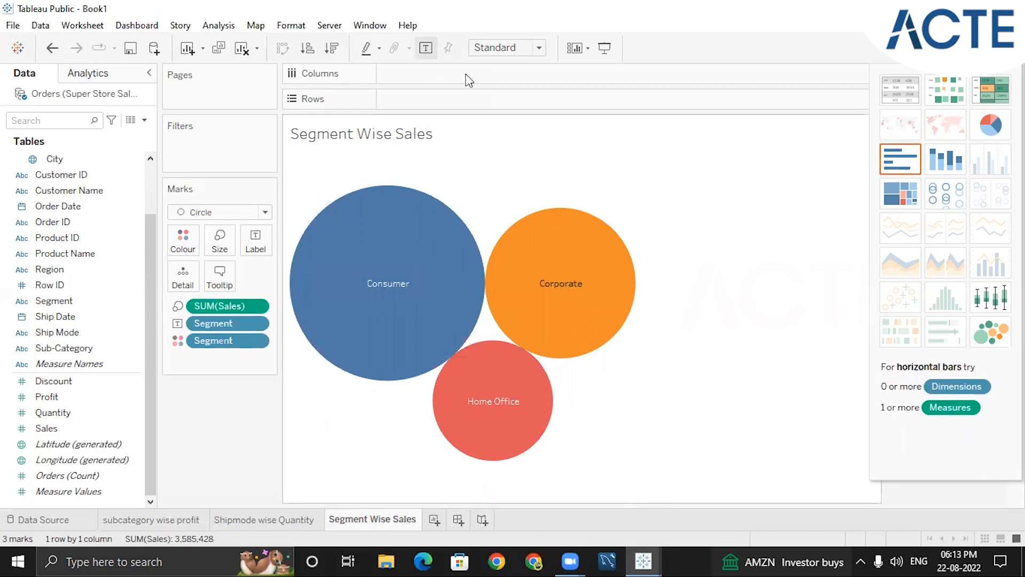
click(431, 47)
click(429, 47)
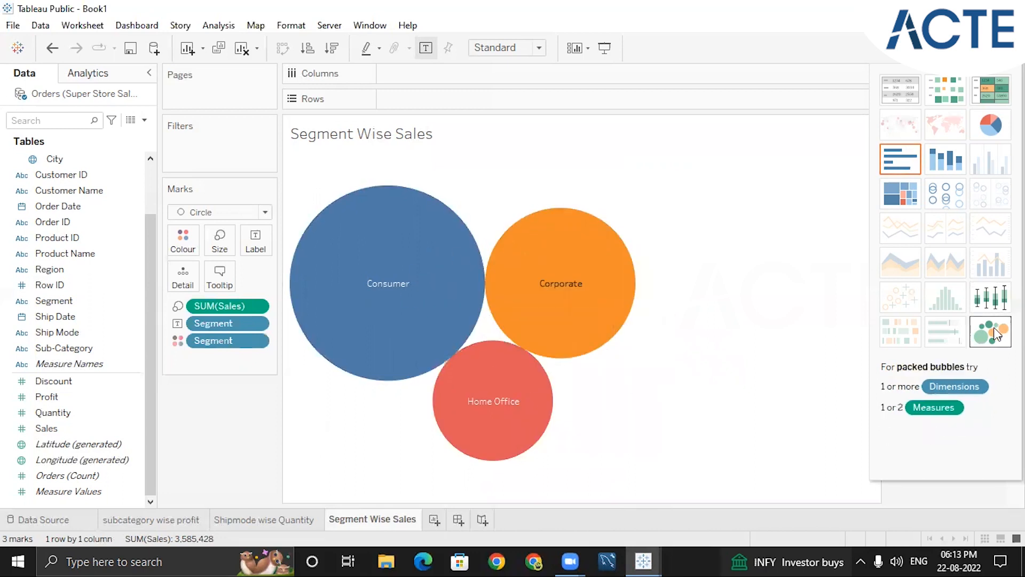
Return the segment sales to horizontal bars, swap the rows and columns for vertical bars, and close the chart picker
click(900, 170)
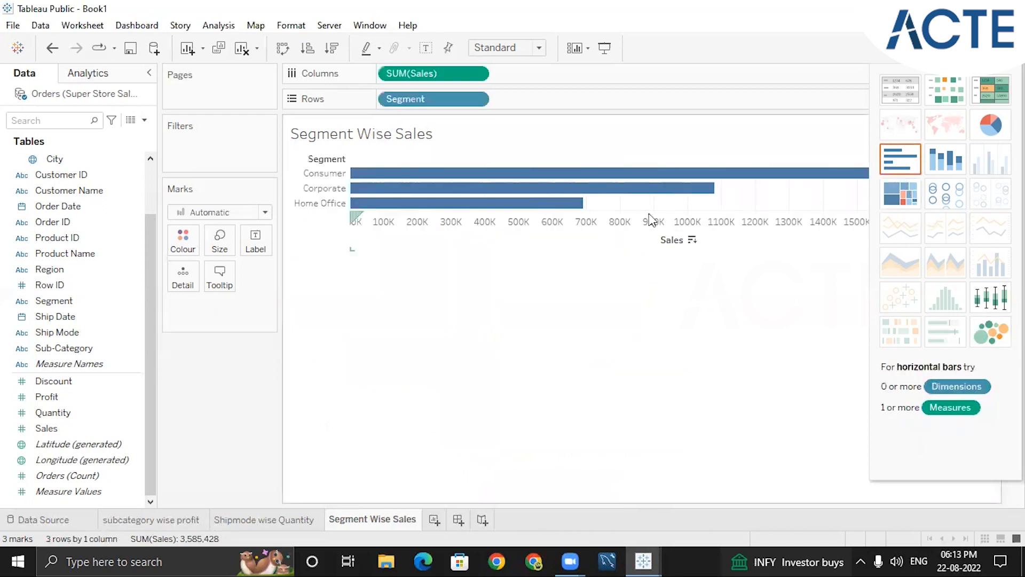
click(283, 47)
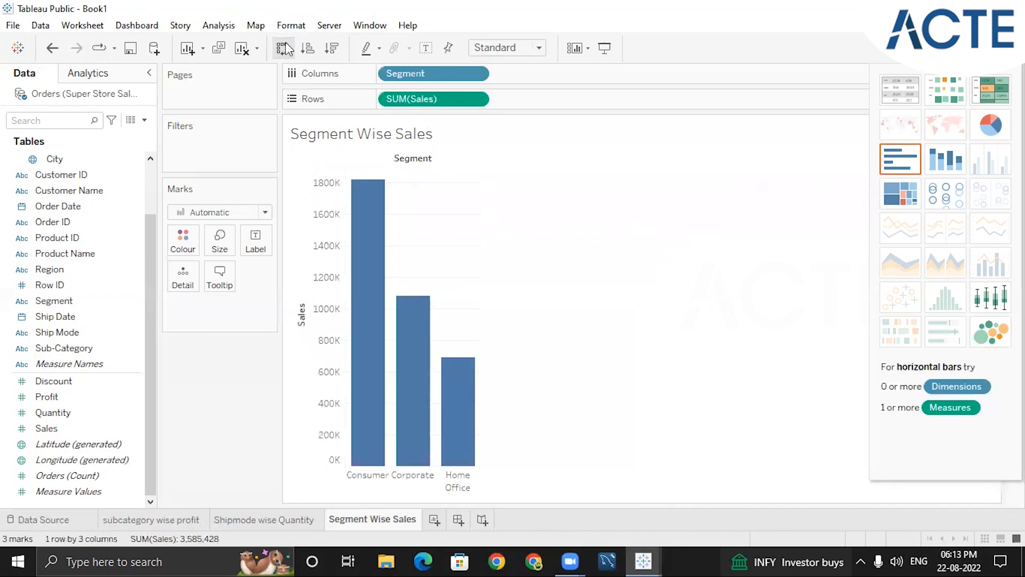
click(982, 48)
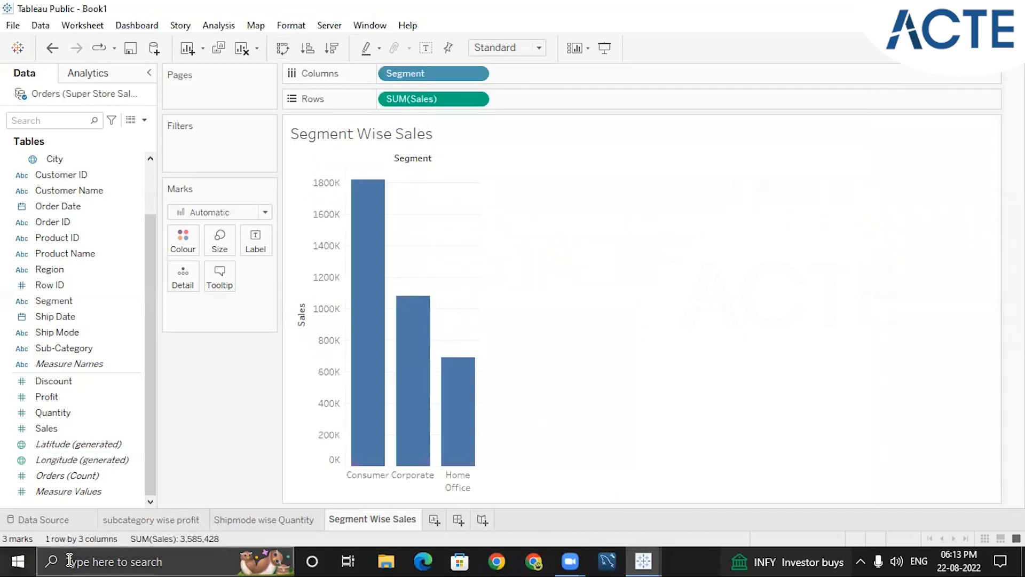
On the "Shipmode wise Quantity" sheet, try a plain text table and return it to a highlight table
click(278, 520)
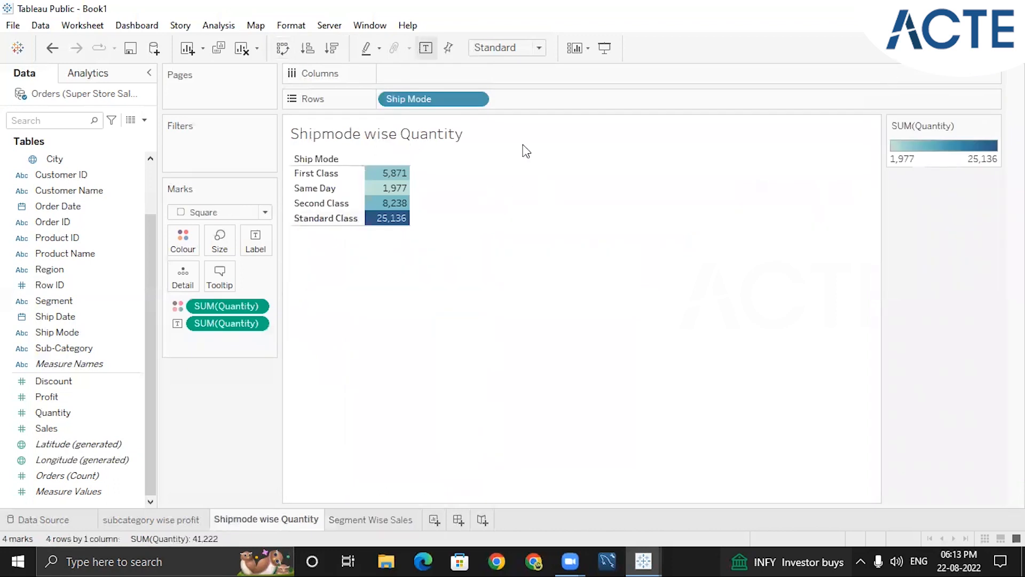
click(982, 48)
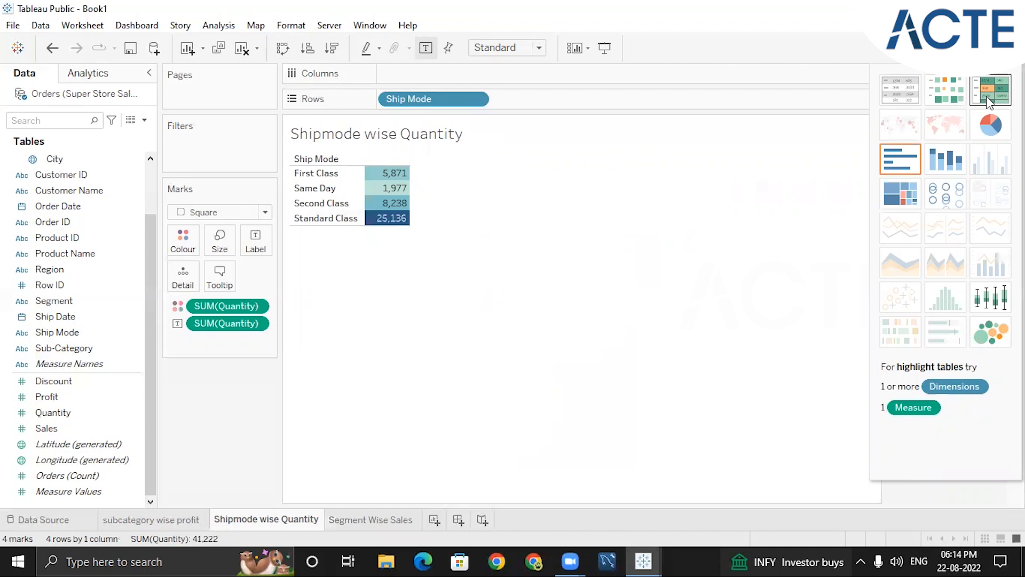
key(ctrl+z)
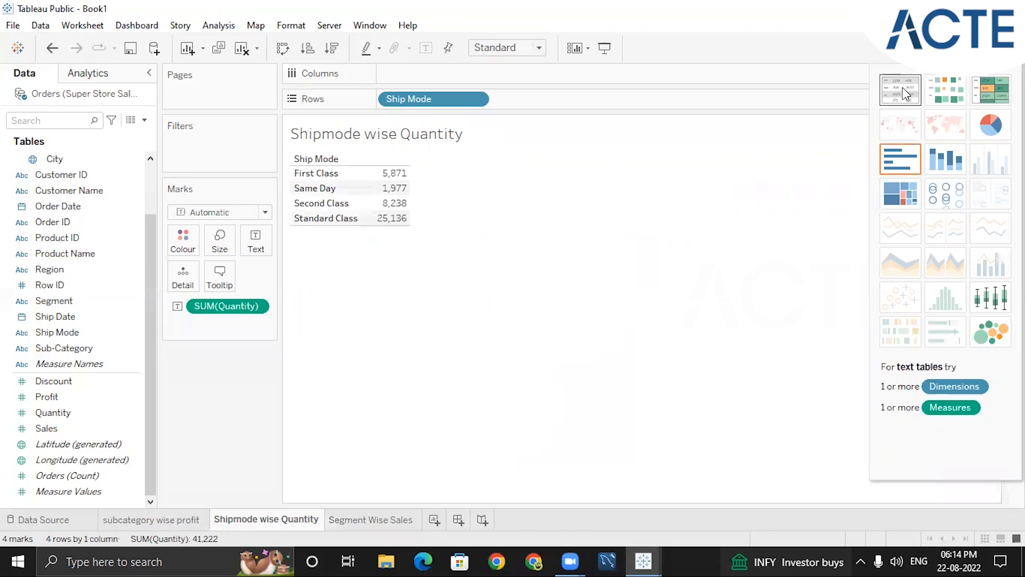
click(988, 89)
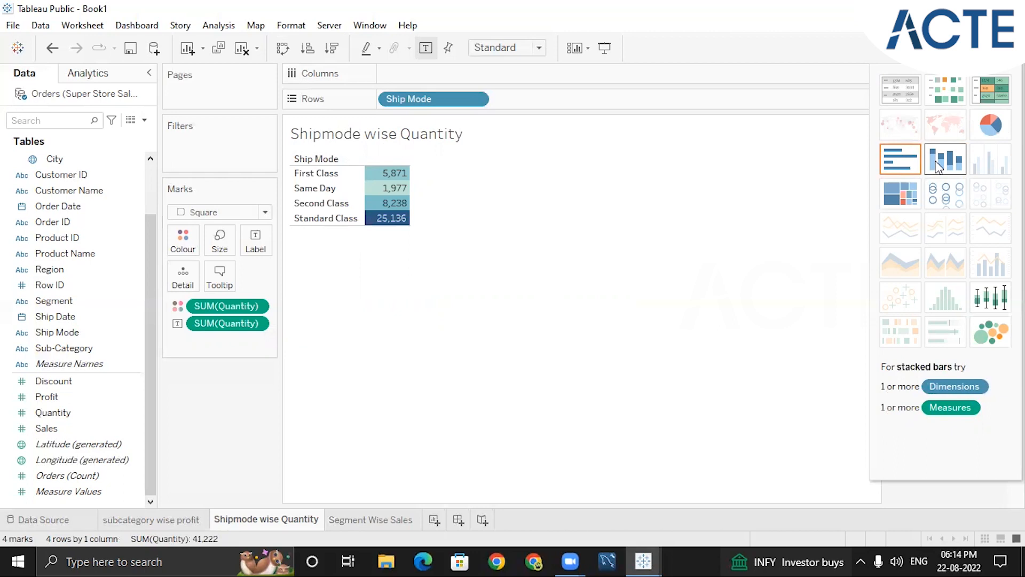
On a new worksheet, build a side-by-side bar chart of Profit and Sales by Segment
click(435, 519)
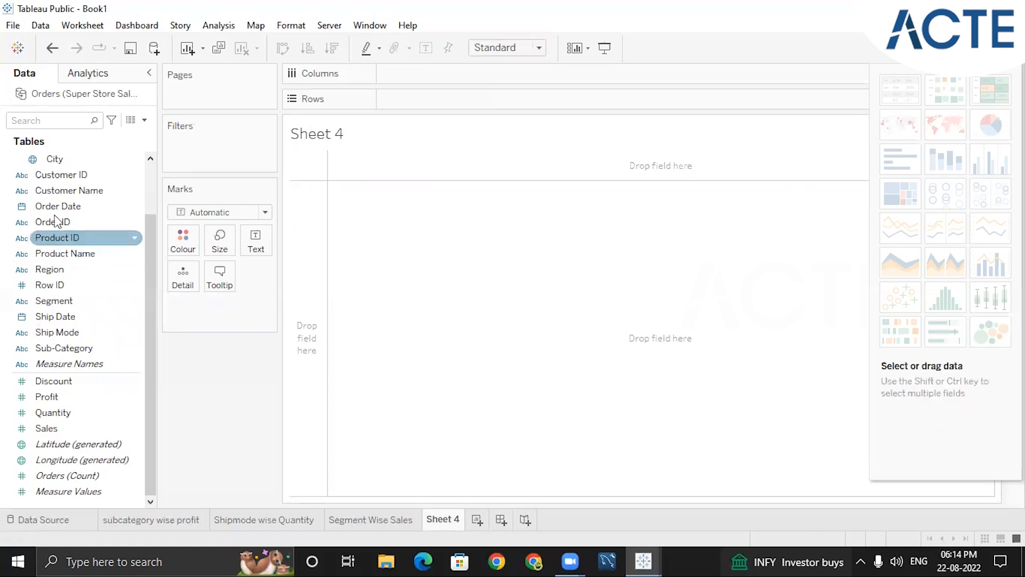
double_click(63, 303)
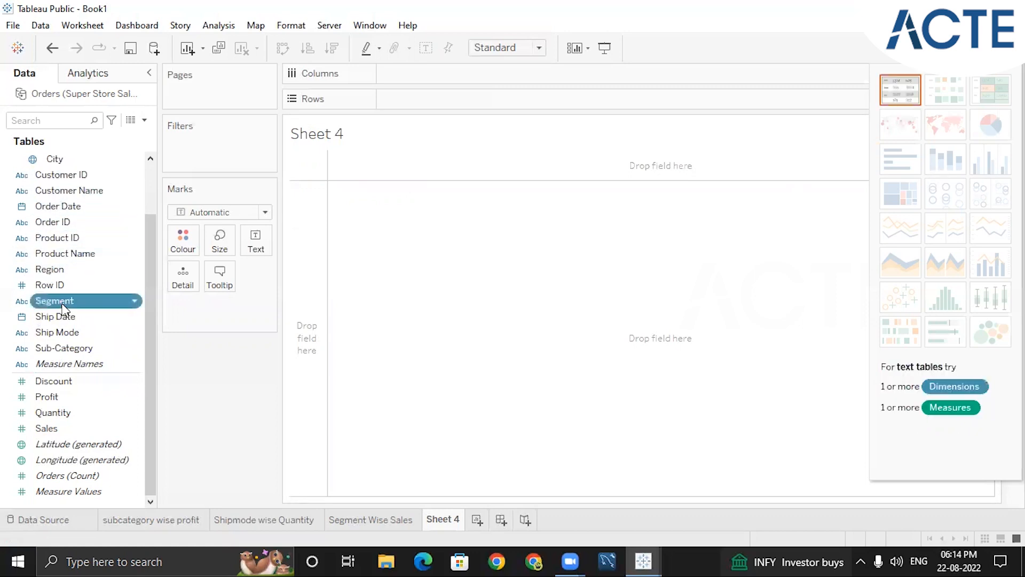
double_click(51, 398)
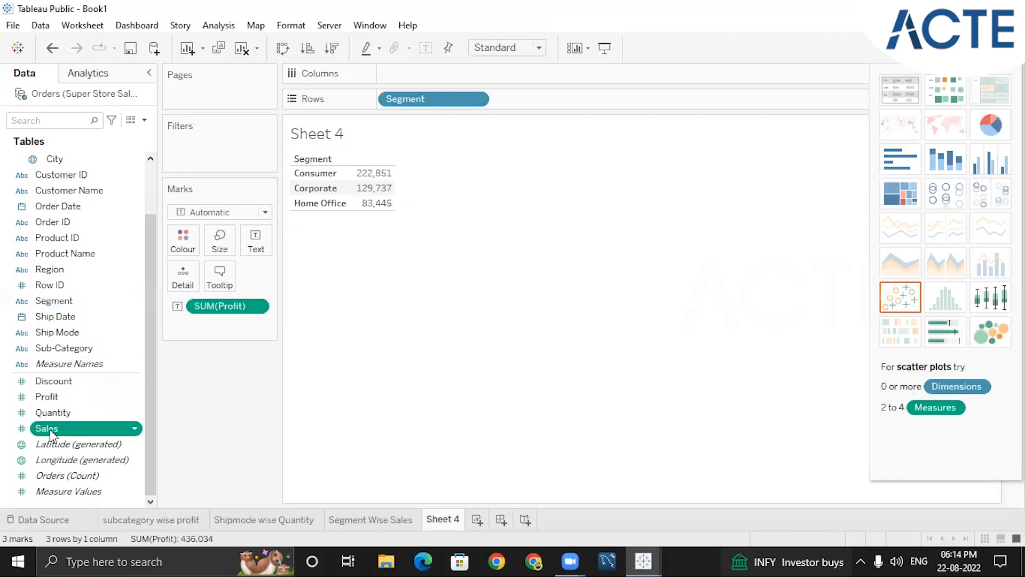
double_click(51, 430)
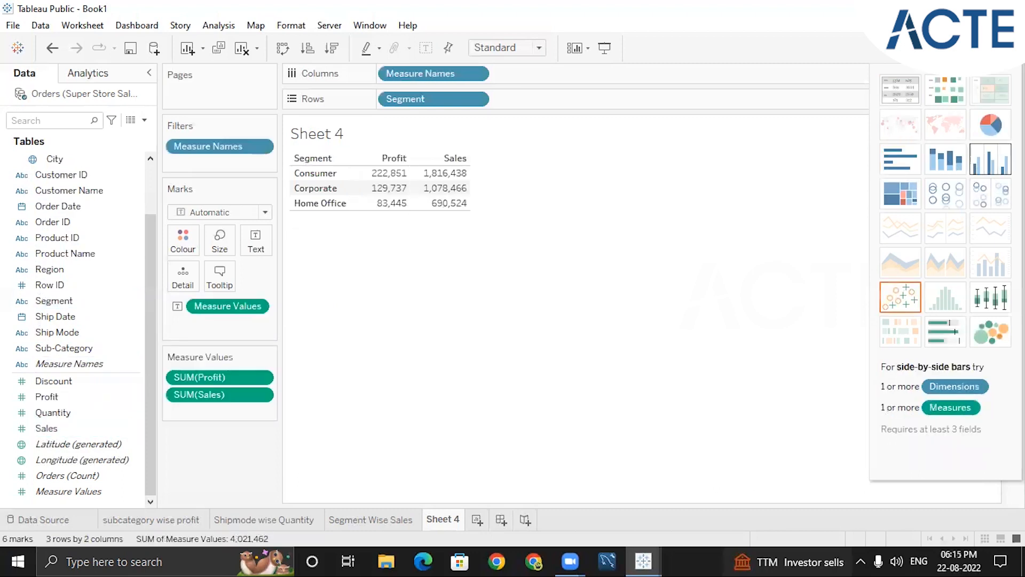
click(990, 159)
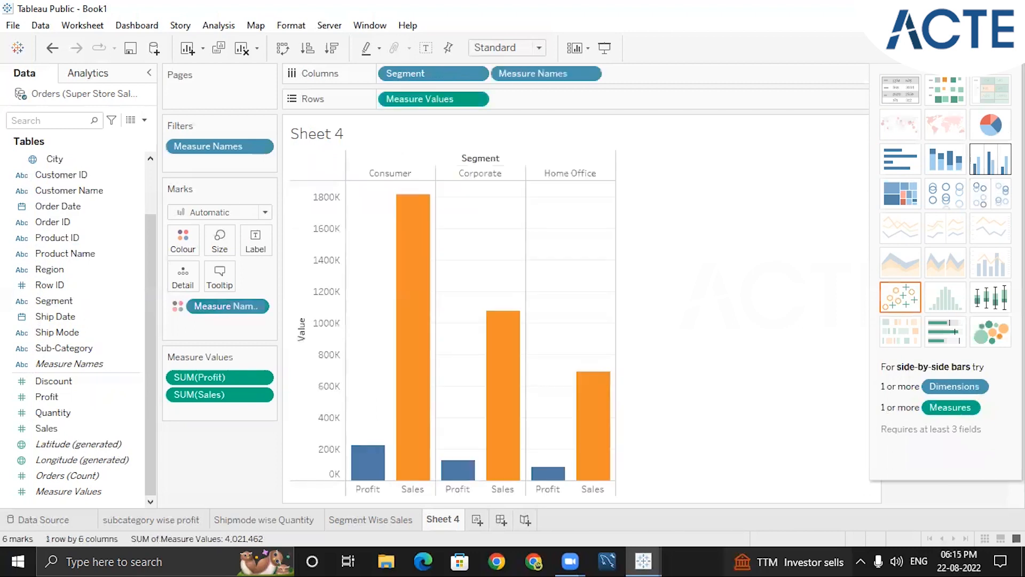
Try stacked bars, moving Sales and Profit to the columns and Segment to the rows
click(946, 159)
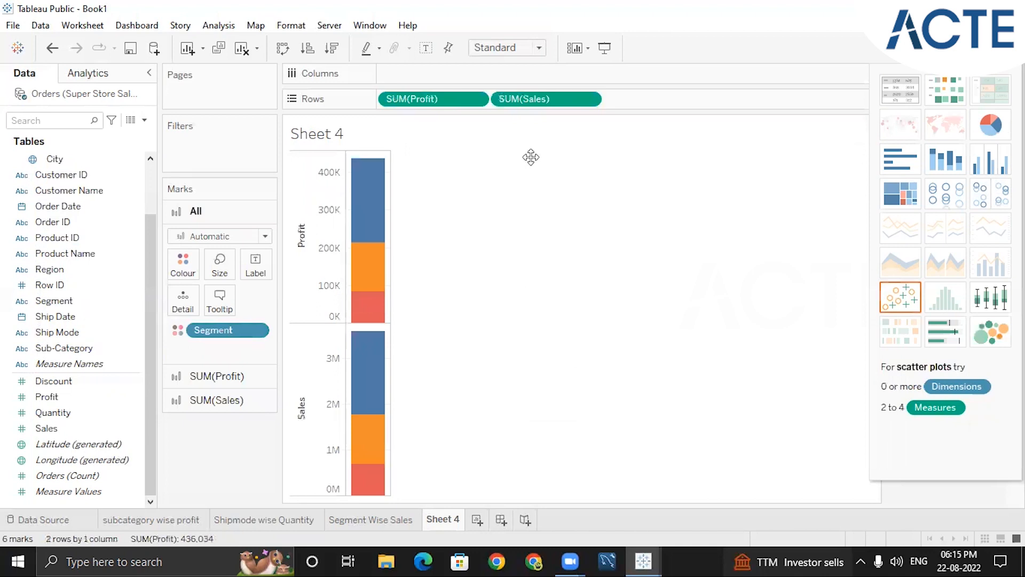
drag(529, 99, 555, 70)
drag(590, 76, 594, 76)
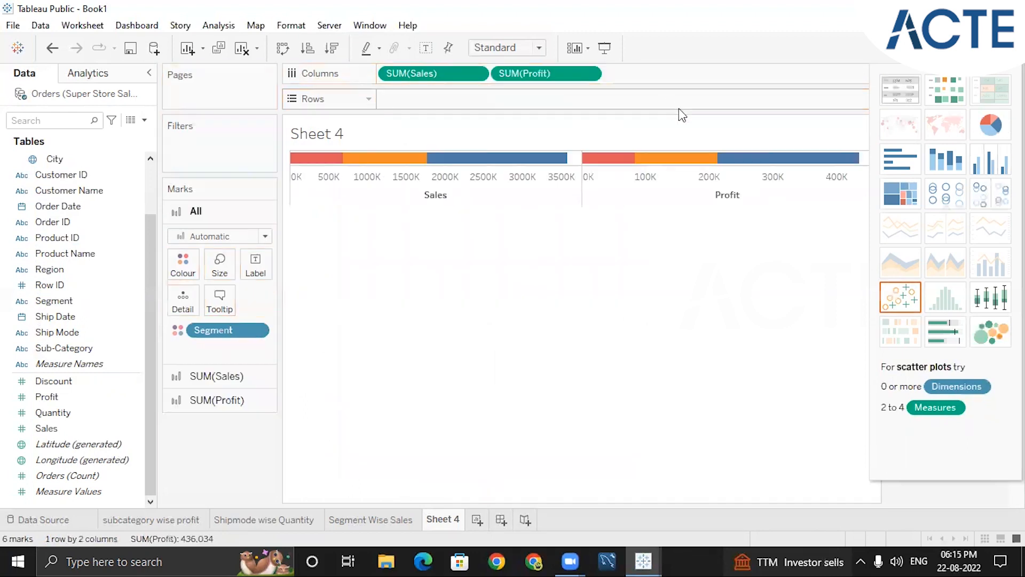
drag(218, 340, 434, 102)
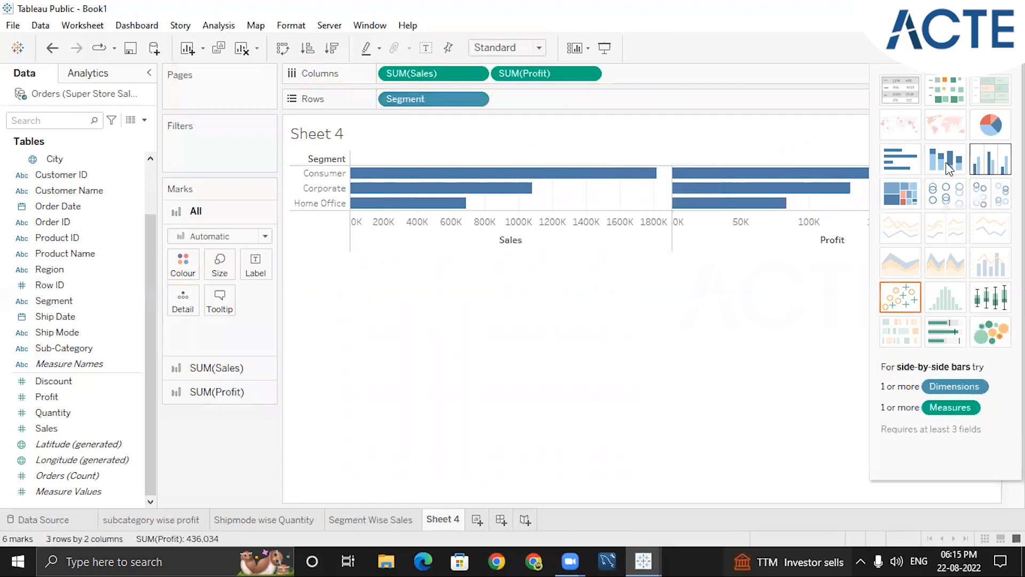
Try stacked bars again for profit and sales by segment, switching from and back to side-by-side bars
click(990, 159)
click(946, 170)
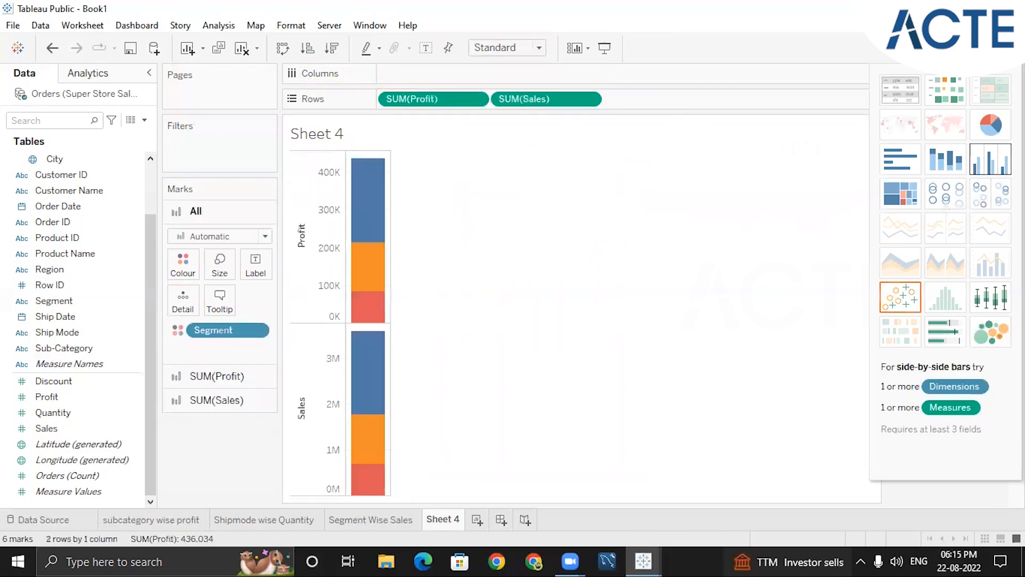
click(990, 159)
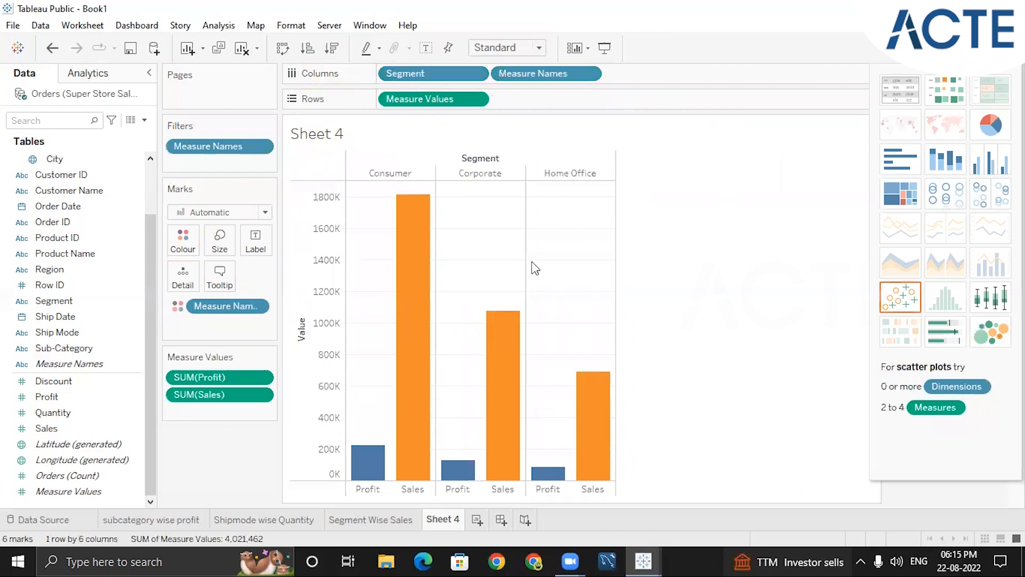
Undo the chart type and field placement changes back to the first side-by-side bars
key(ctrl+z)
key(ctrl+w)
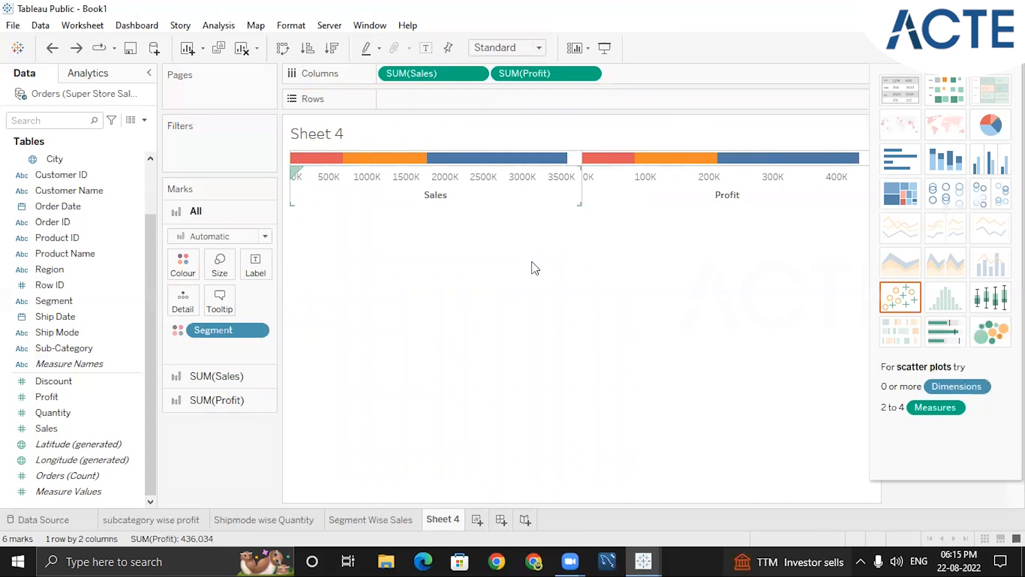
key(ctrl+z)
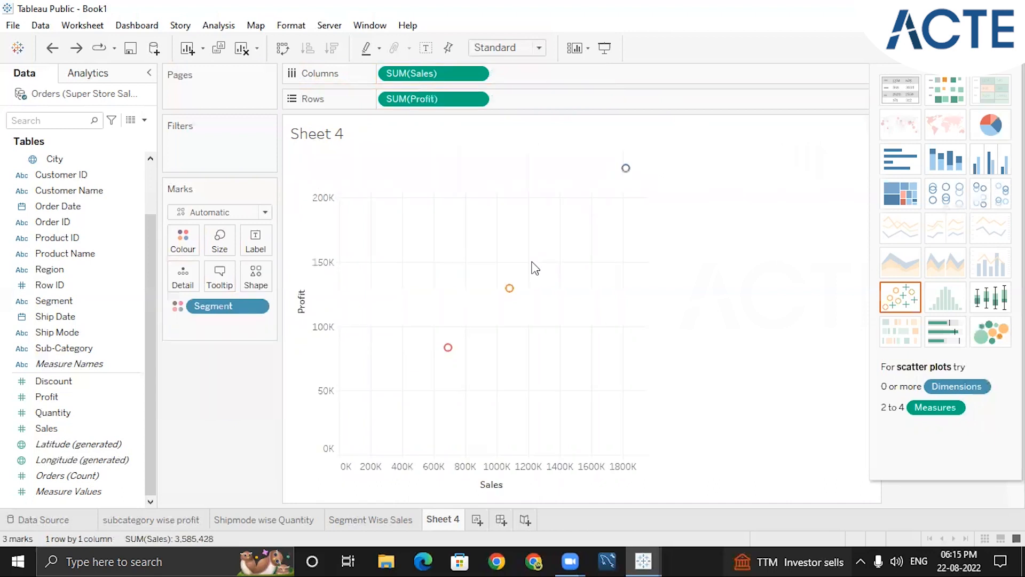
key(ctrl+z)
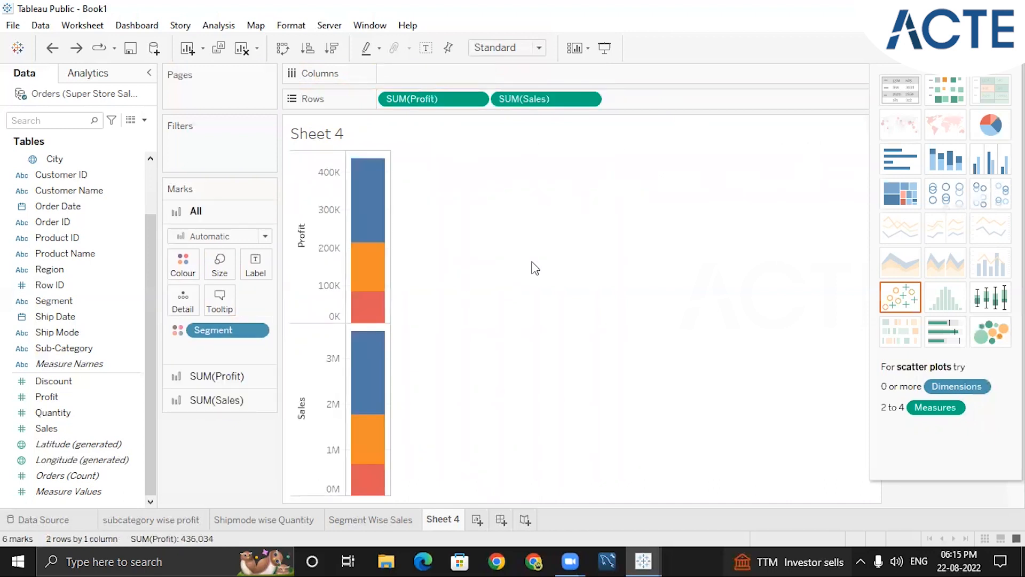
key(ctrl+z)
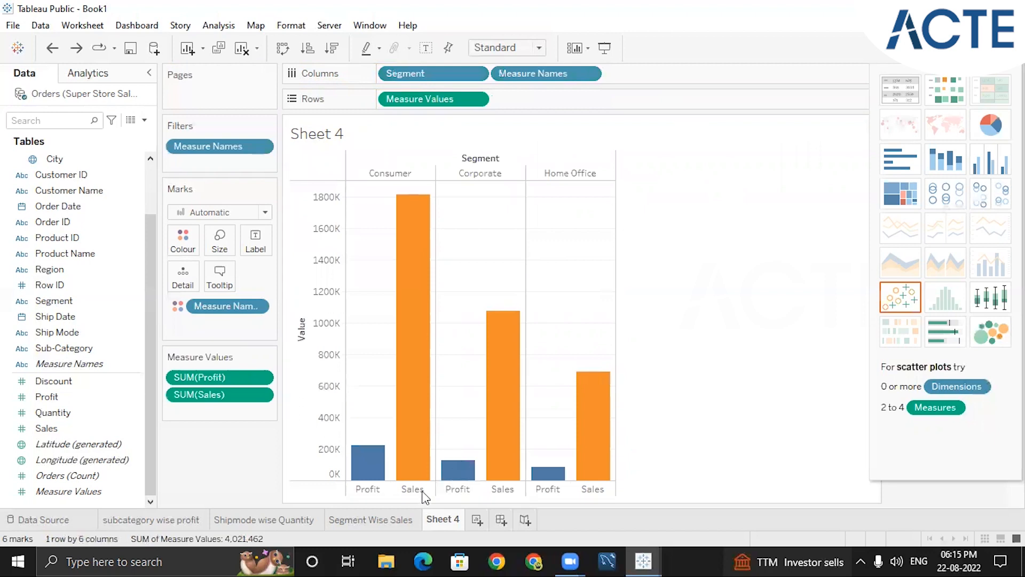
Close the chart picker and inspect the profit and sales bars of the Corporate and Home Office segments
click(939, 48)
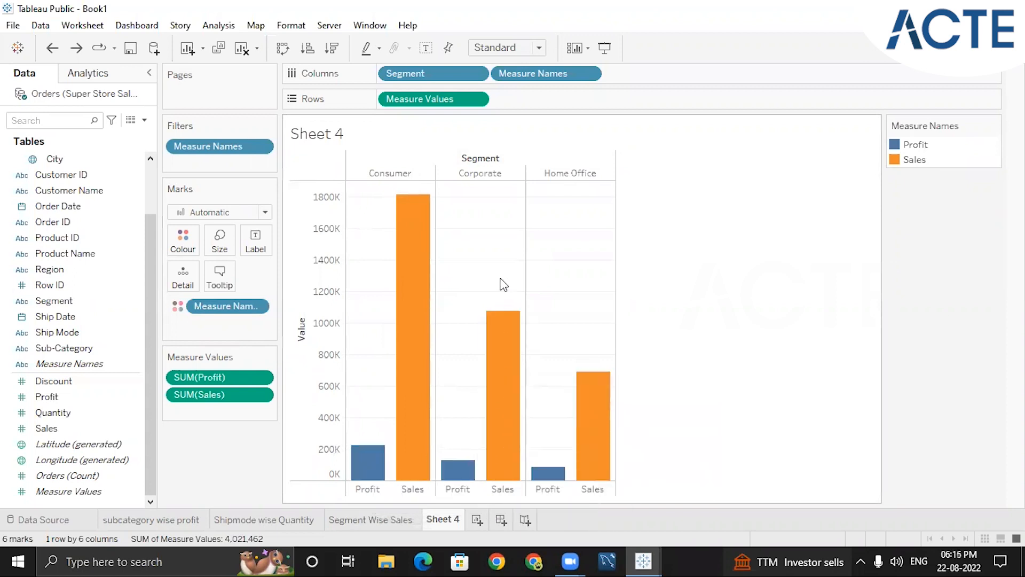
mouse_move(501, 383)
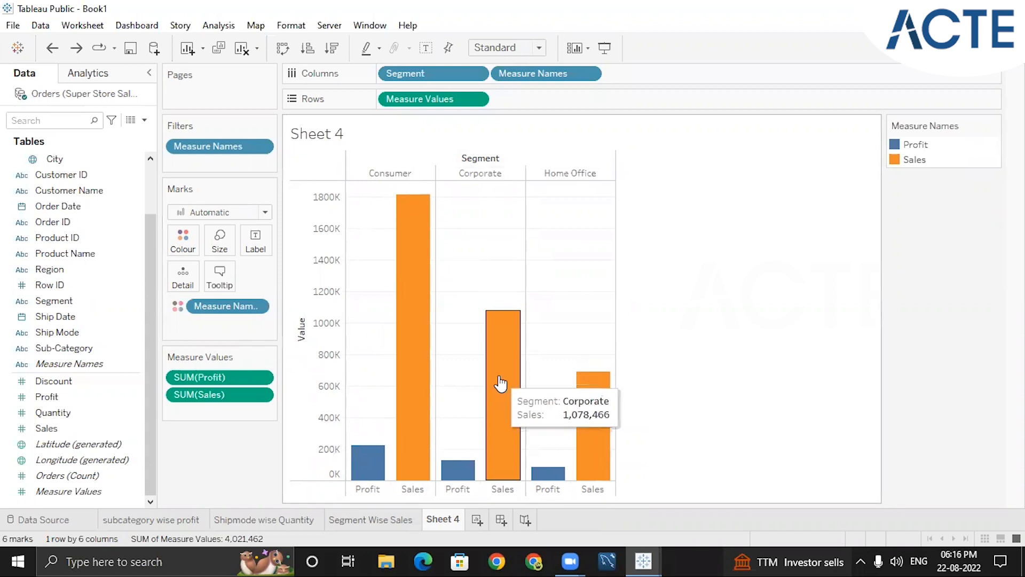
mouse_move(453, 477)
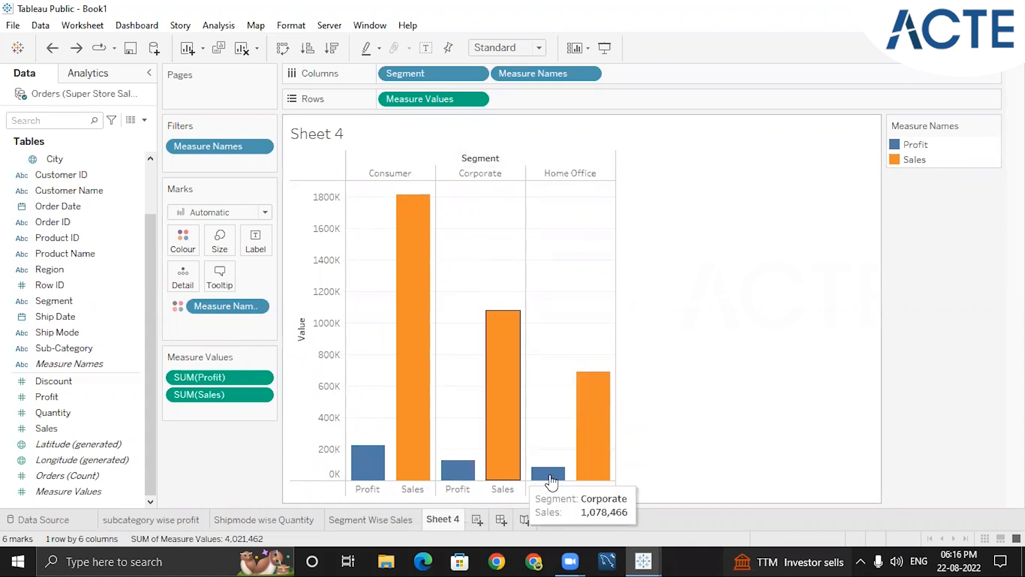
mouse_move(581, 473)
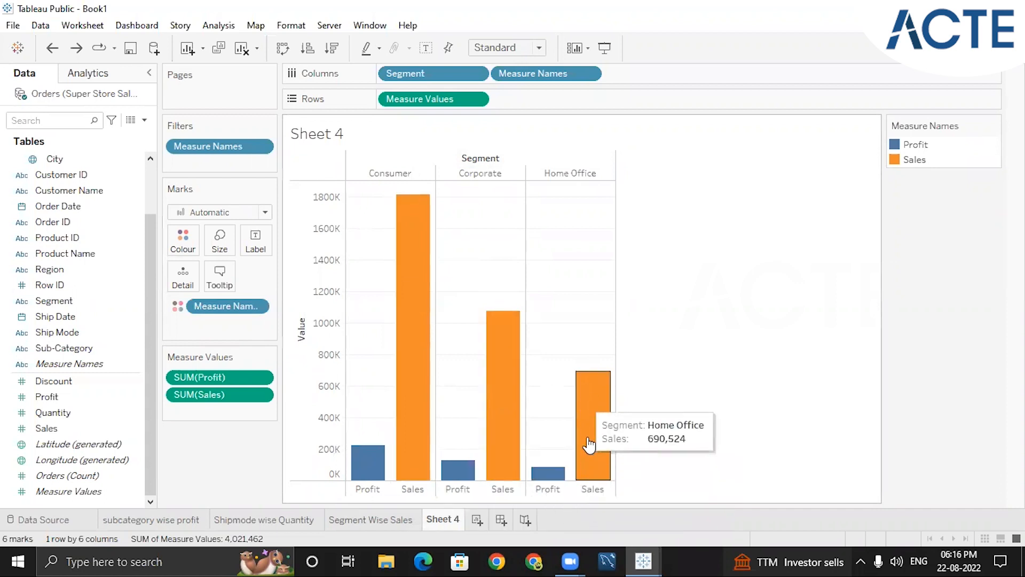
mouse_move(534, 483)
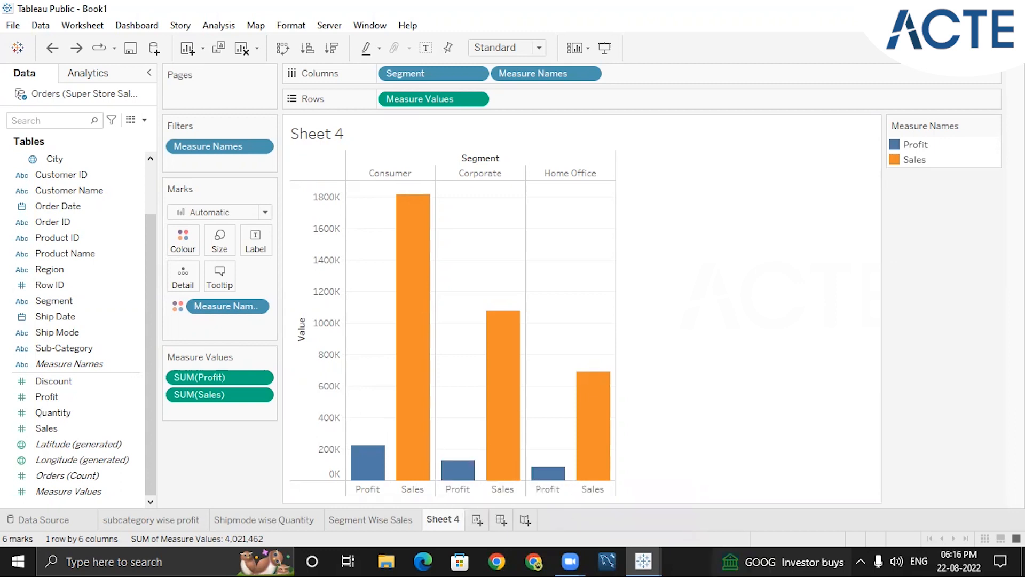
Change the profit and sales by segment chart to horizontal bars
click(987, 48)
click(911, 176)
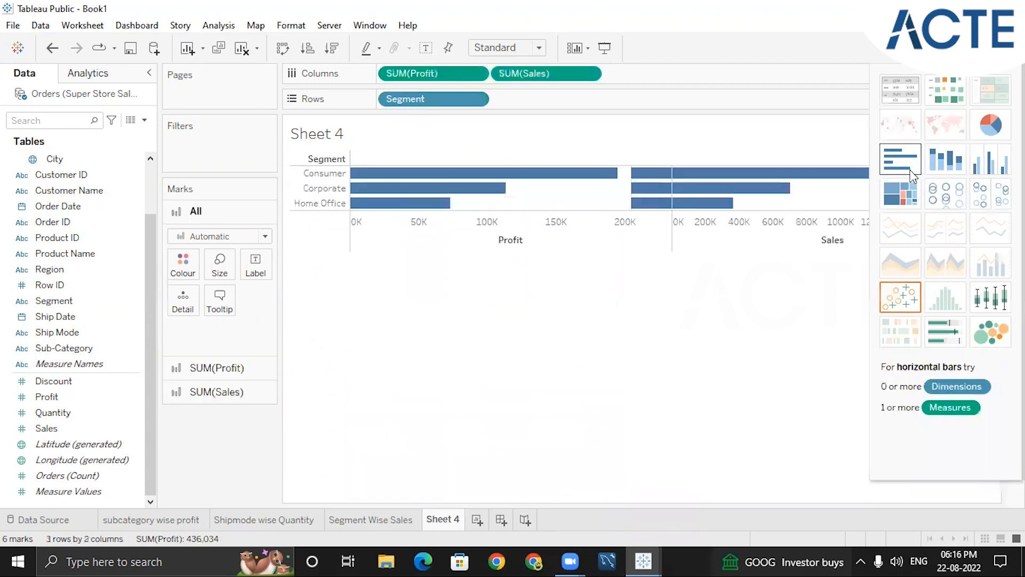
Try stacked bars for profit and sales by segment, moving both measures from rows to columns before reapplying the stacked bars
click(932, 166)
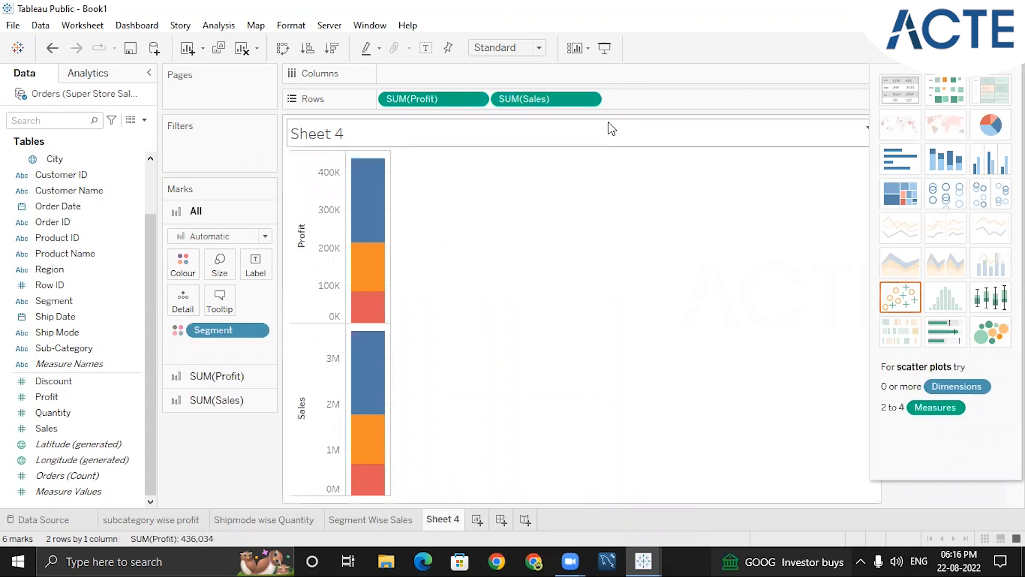
drag(577, 101, 523, 80)
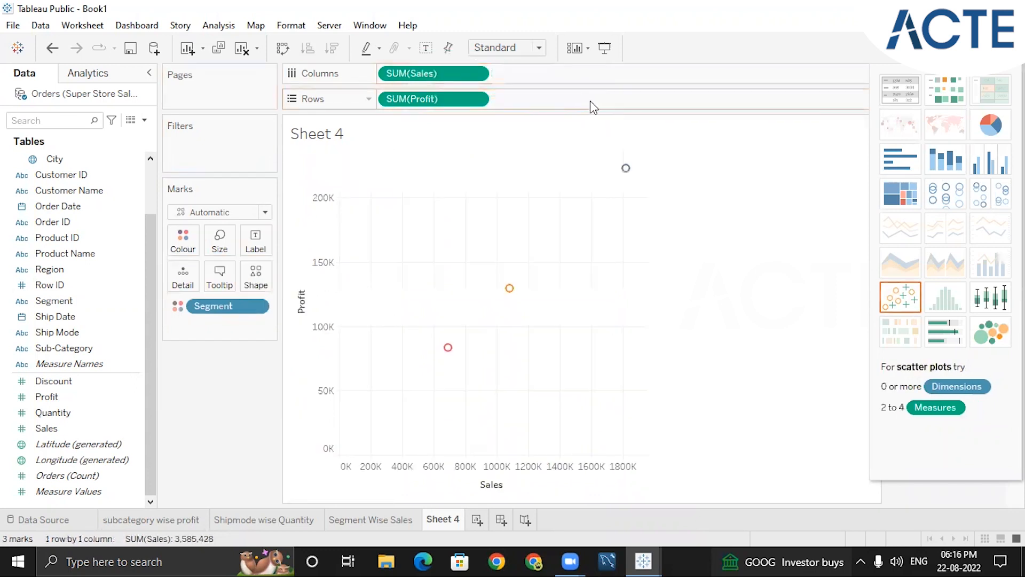
mouse_move(428, 98)
mouse_down()
mouse_move(484, 99)
mouse_move(569, 76)
mouse_move(599, 87)
mouse_up()
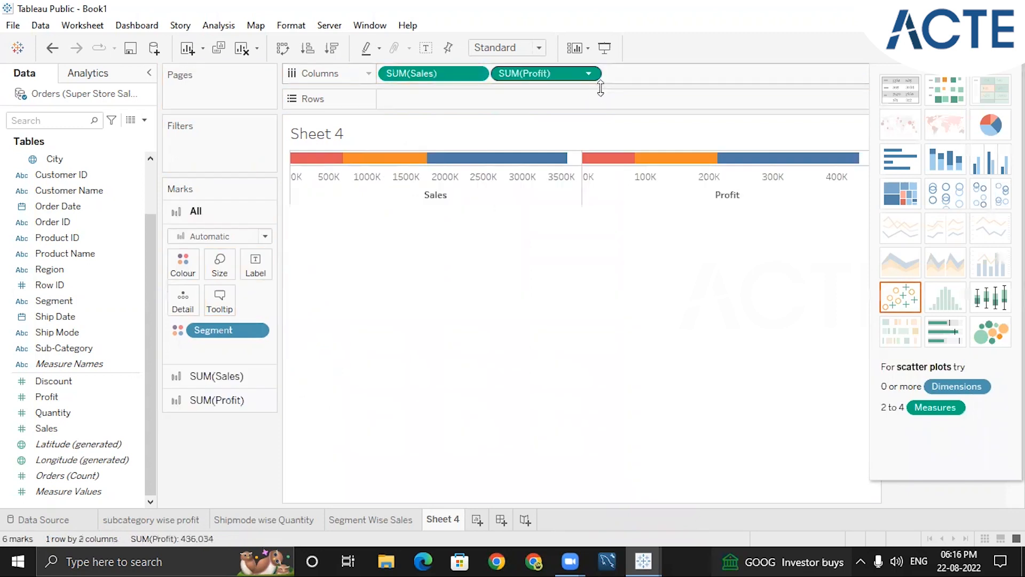
click(948, 158)
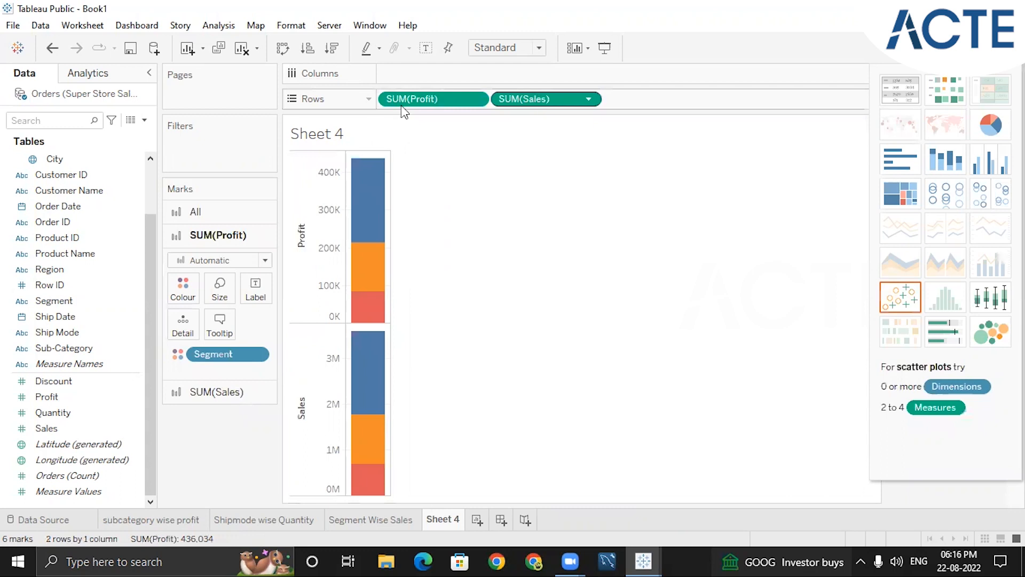
Place Segment on columns, then move Sales from rows to columns beside it to plot profit against sales per segment
drag(256, 354, 469, 87)
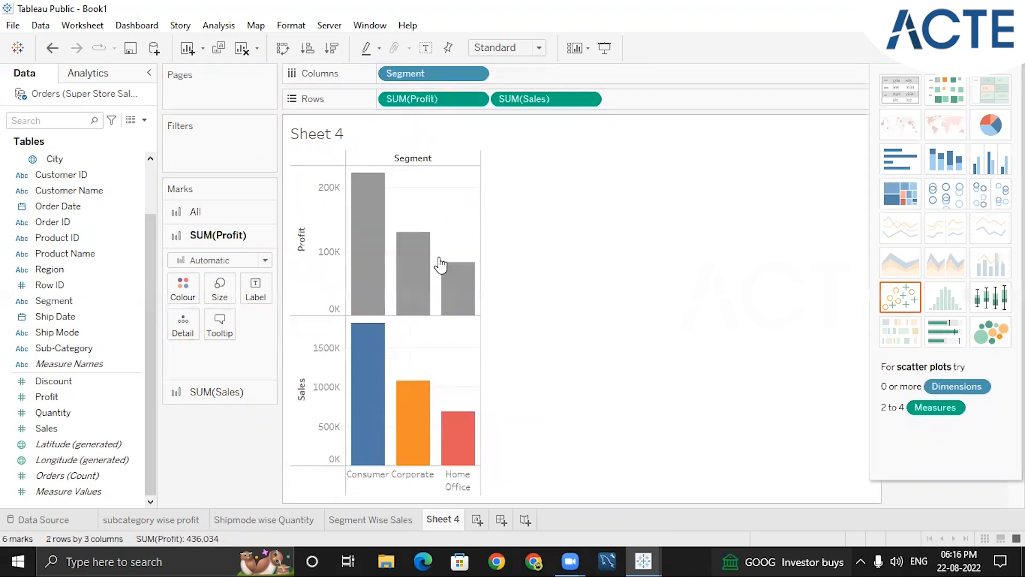
mouse_move(423, 271)
click(419, 235)
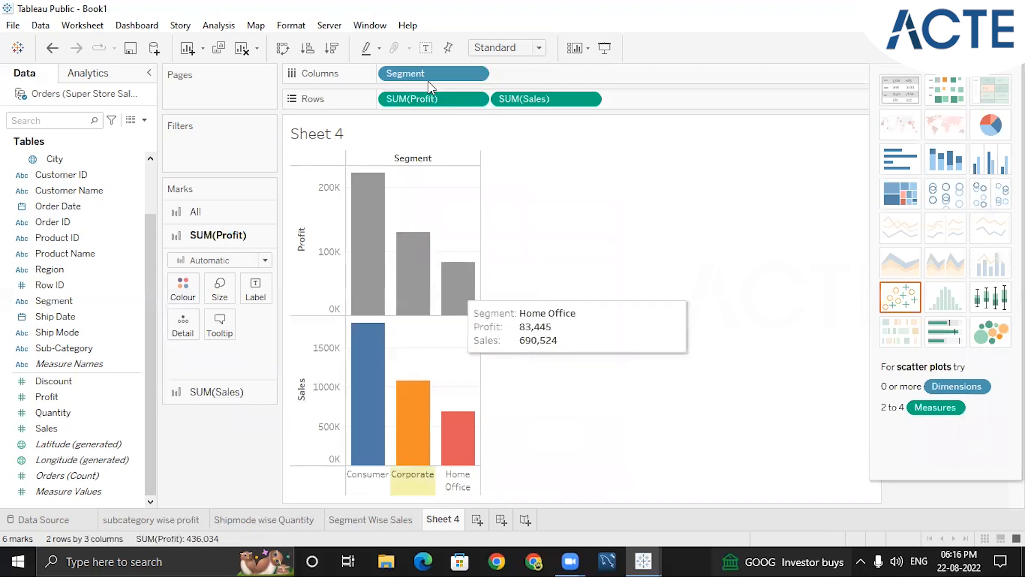
drag(531, 103, 533, 76)
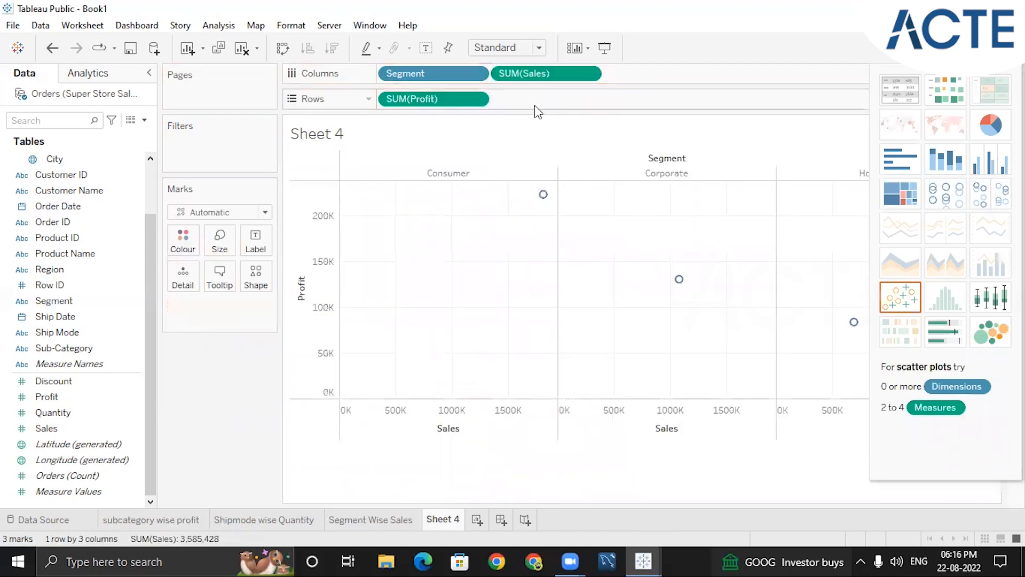
Clear Sheet 4 by removing the Sales, Segment and Profit fields from the columns and rows
click(588, 74)
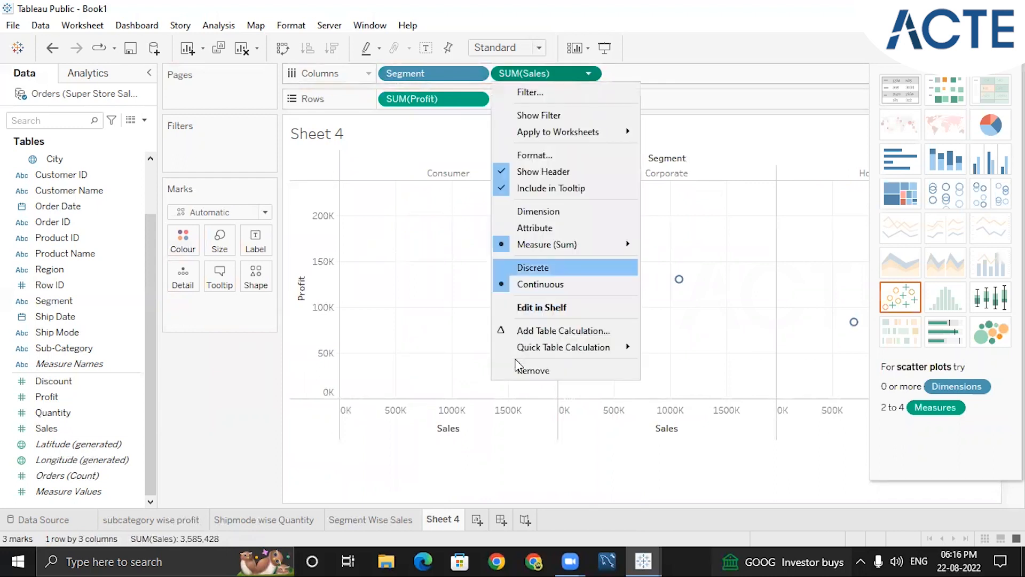
click(516, 369)
click(476, 75)
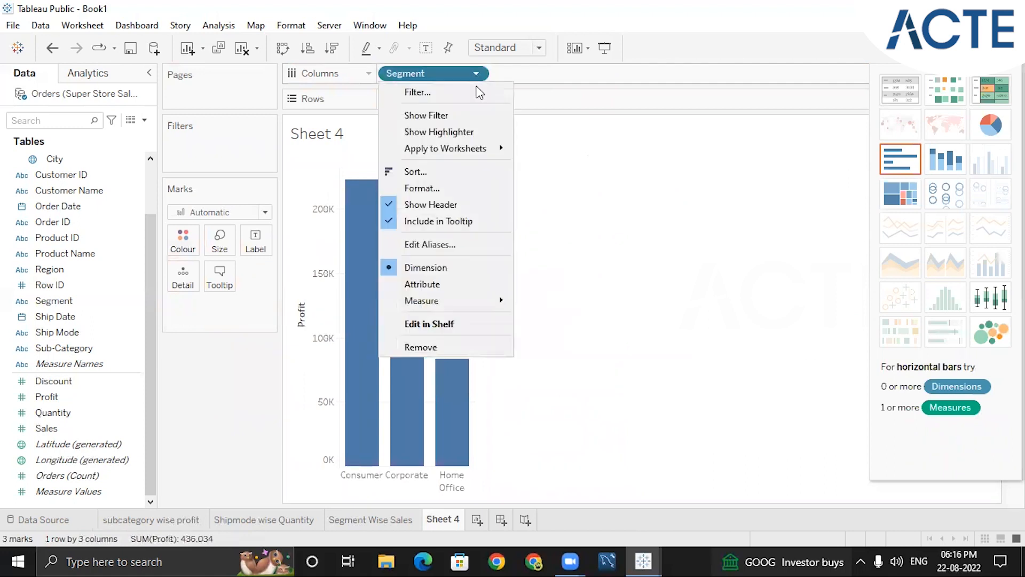
click(428, 347)
click(477, 100)
click(446, 394)
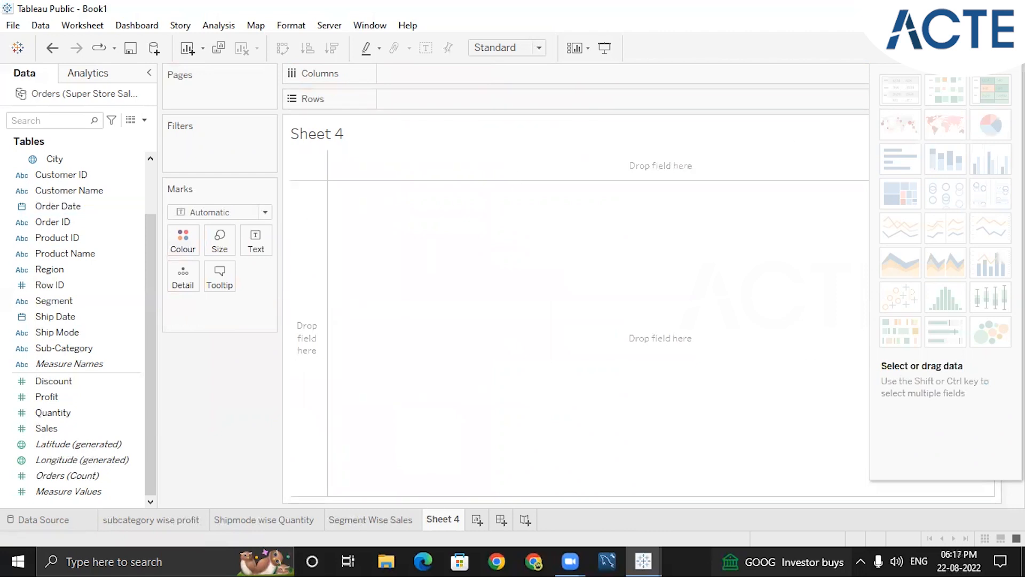
Build a symbol map from the Country field with circles sized by Profit, and close the chart picker
click(52, 347)
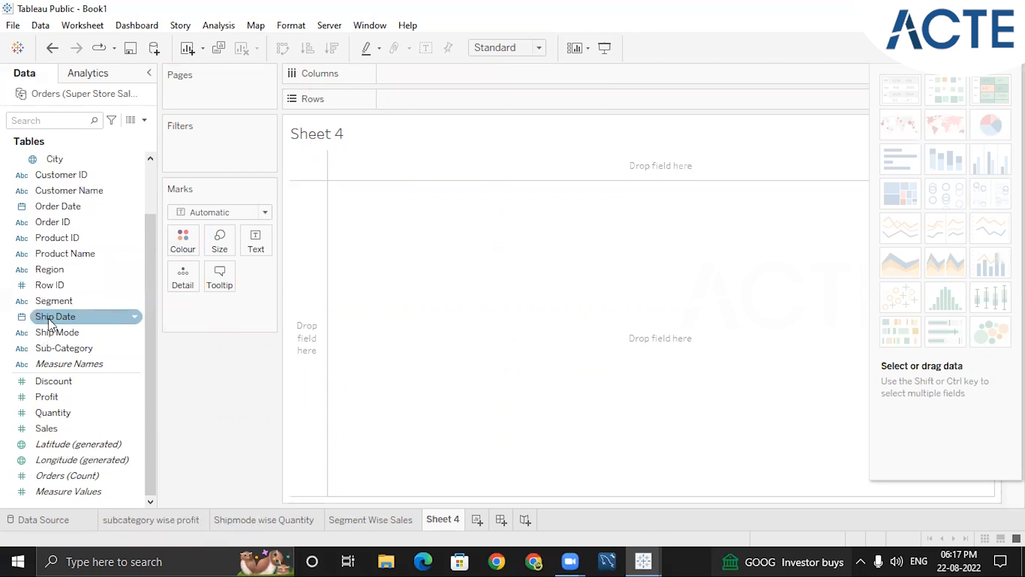
drag(150, 291, 149, 210)
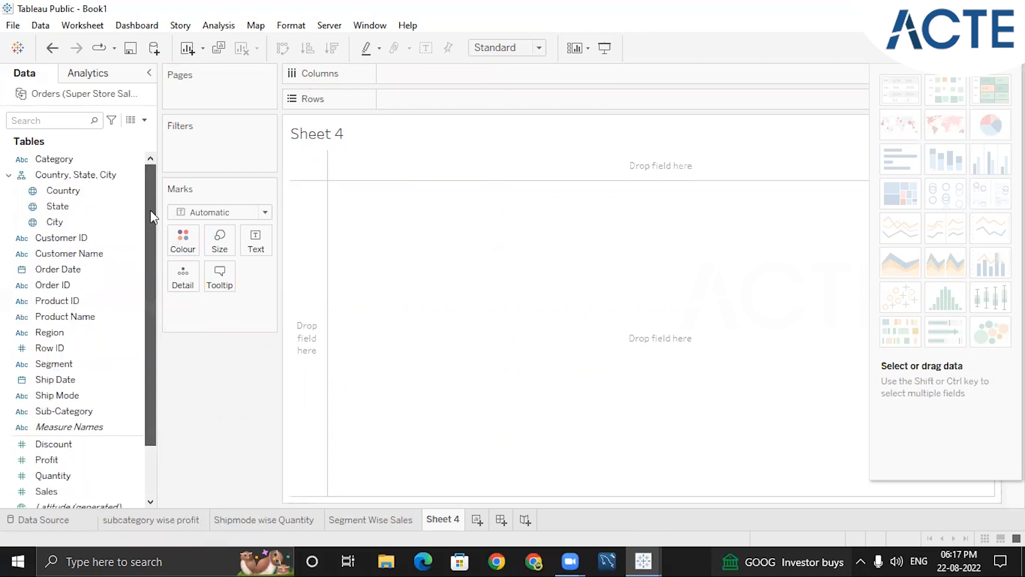
click(78, 196)
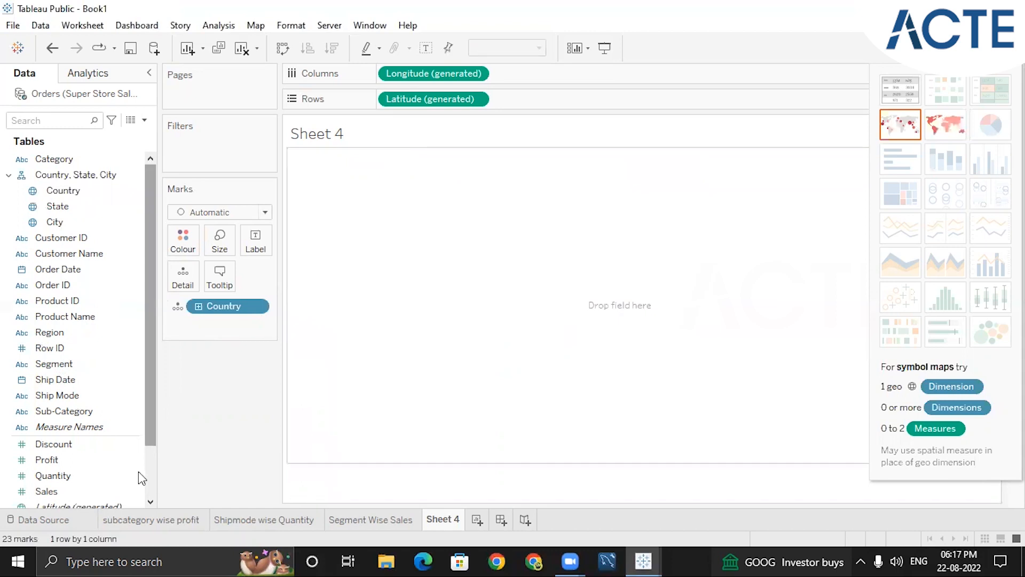
scroll(127, 463, down, 3)
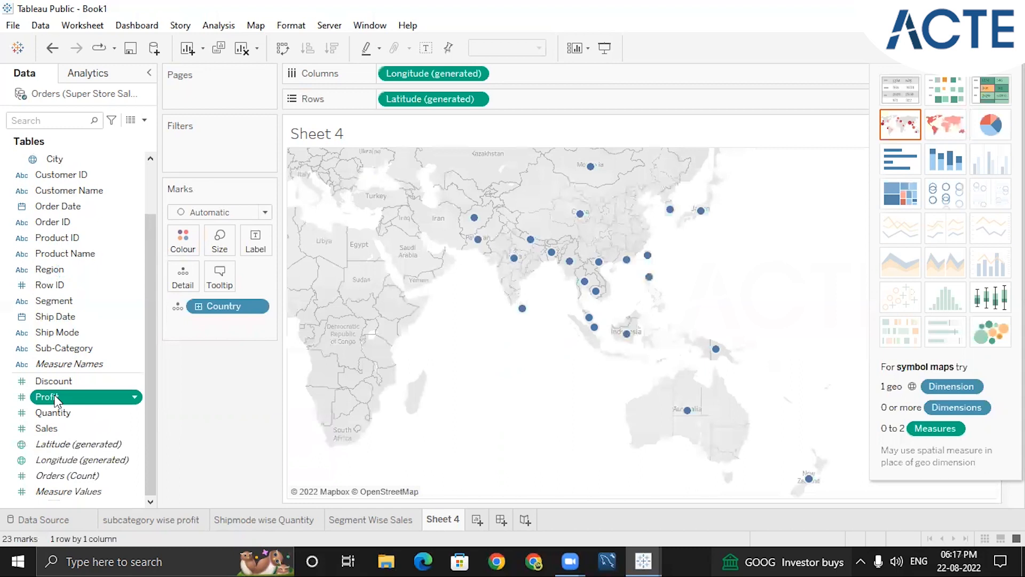
double_click(53, 397)
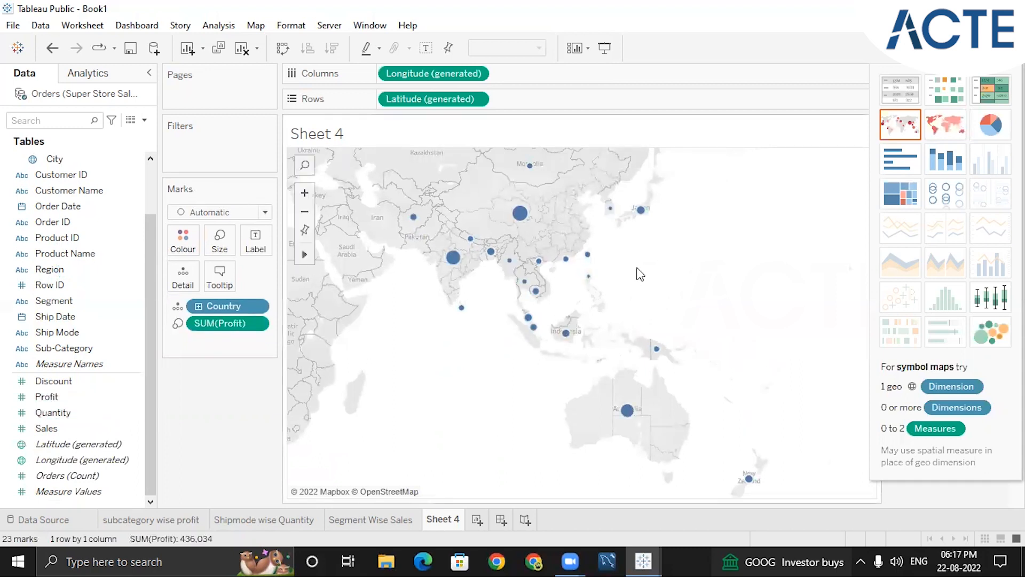
click(986, 48)
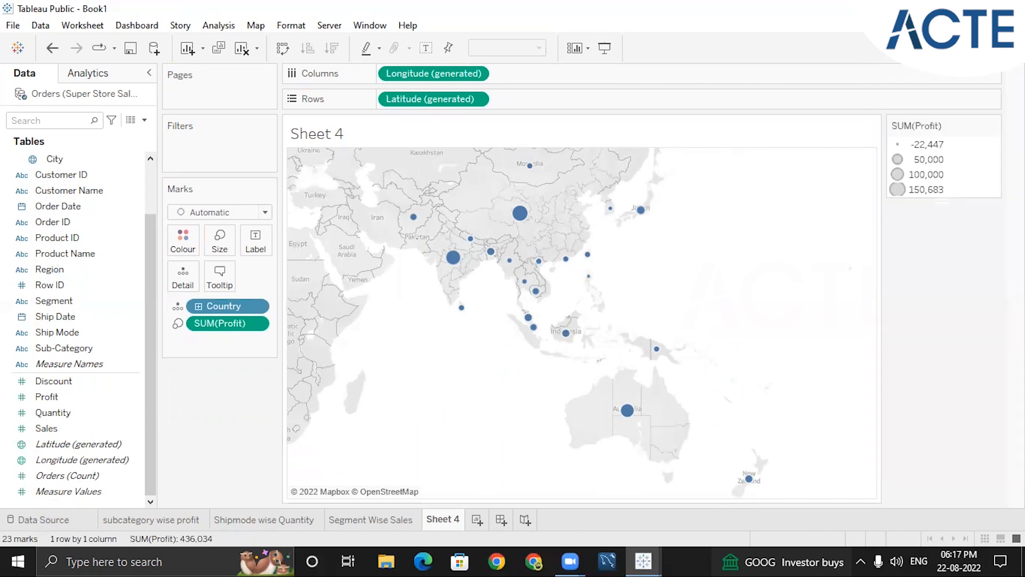
Review the available chart types, then zoom the symbol map and inspect the profit of countries such as China and India
click(985, 48)
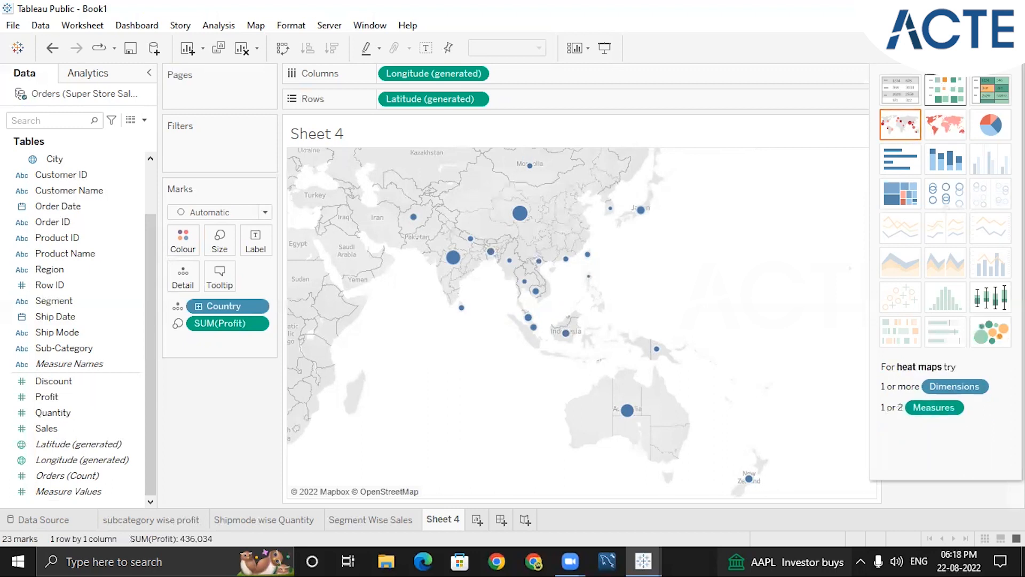
click(979, 48)
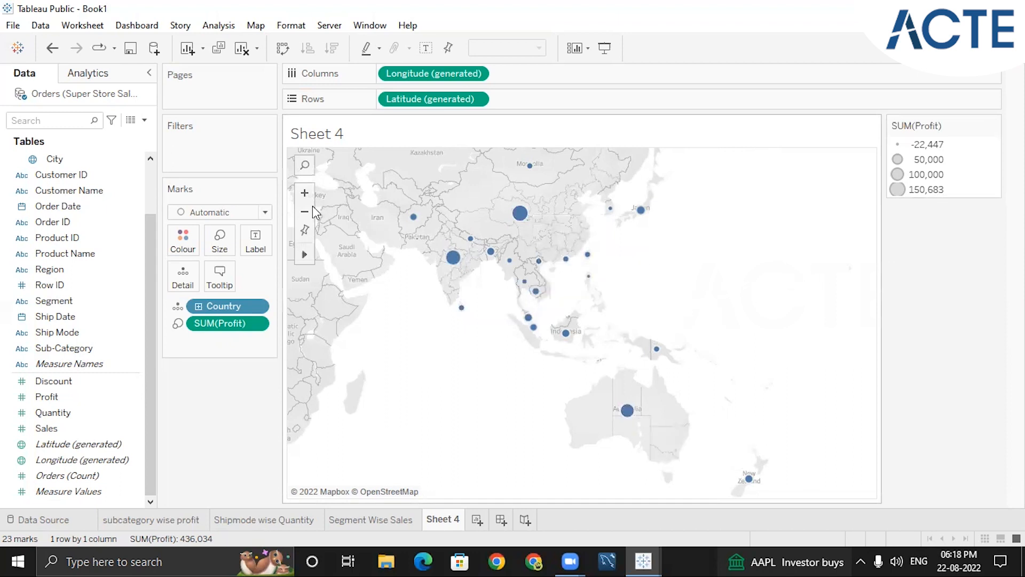
click(304, 195)
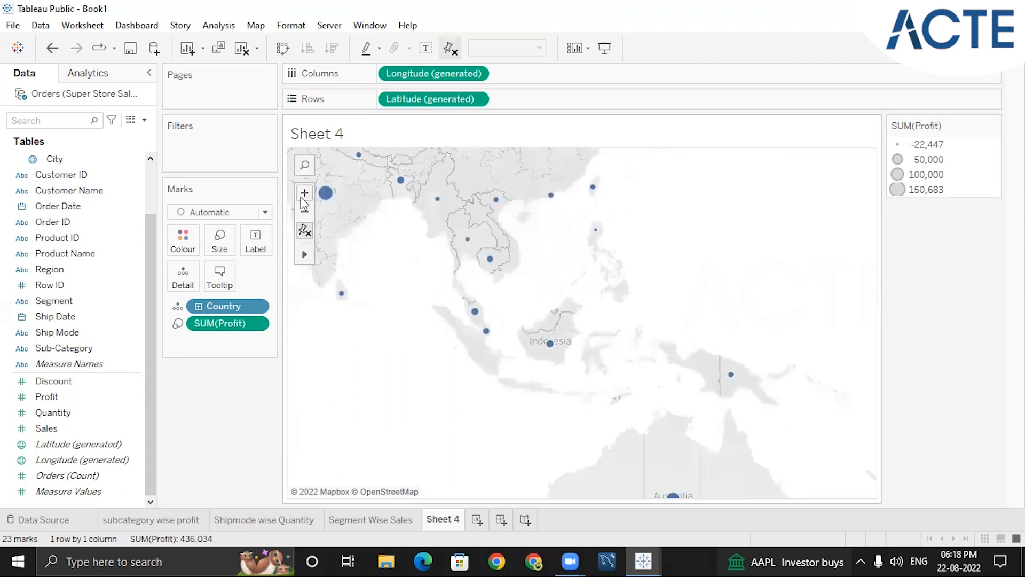
click(305, 213)
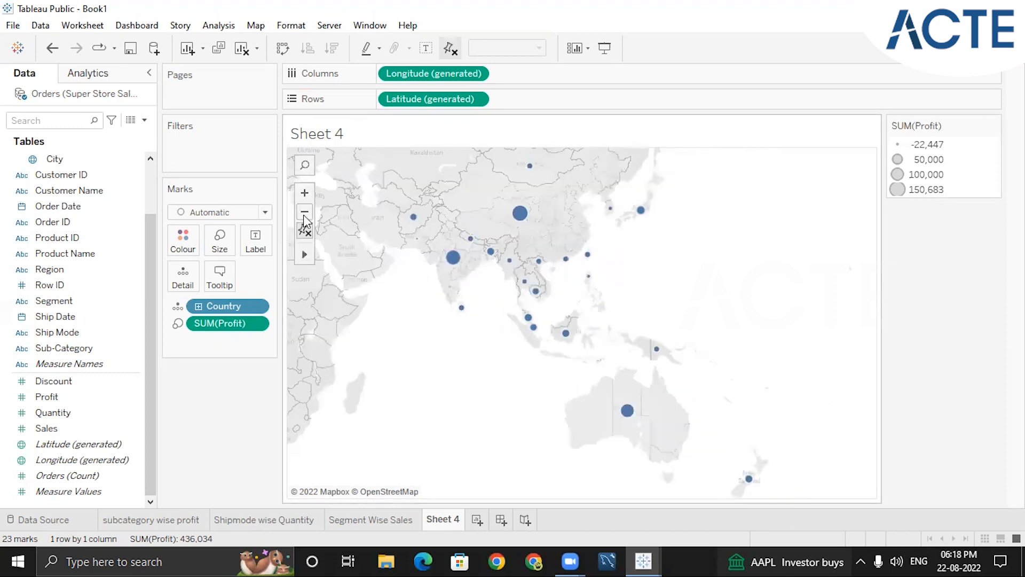
scroll(664, 281, up, 1)
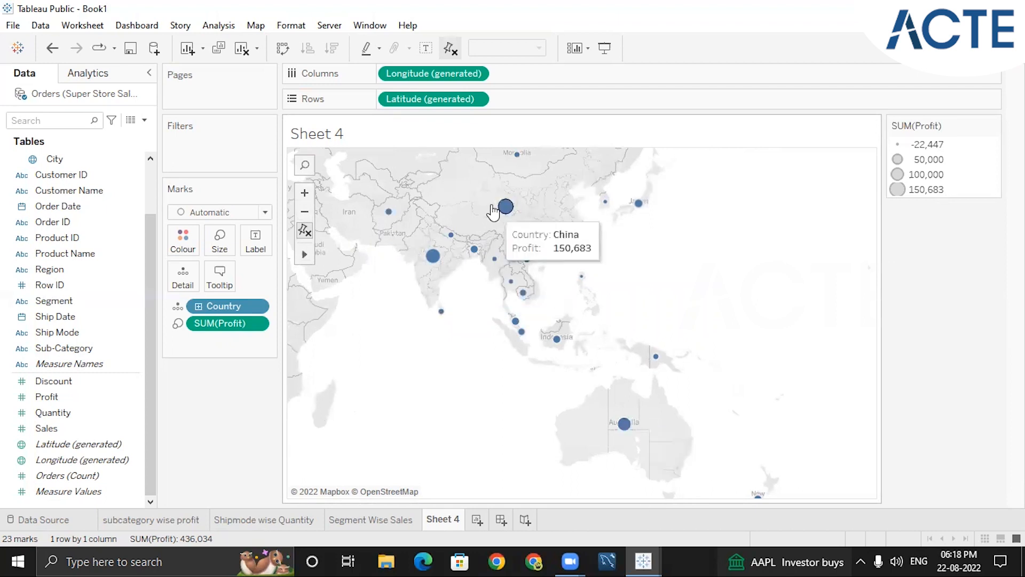
mouse_move(439, 260)
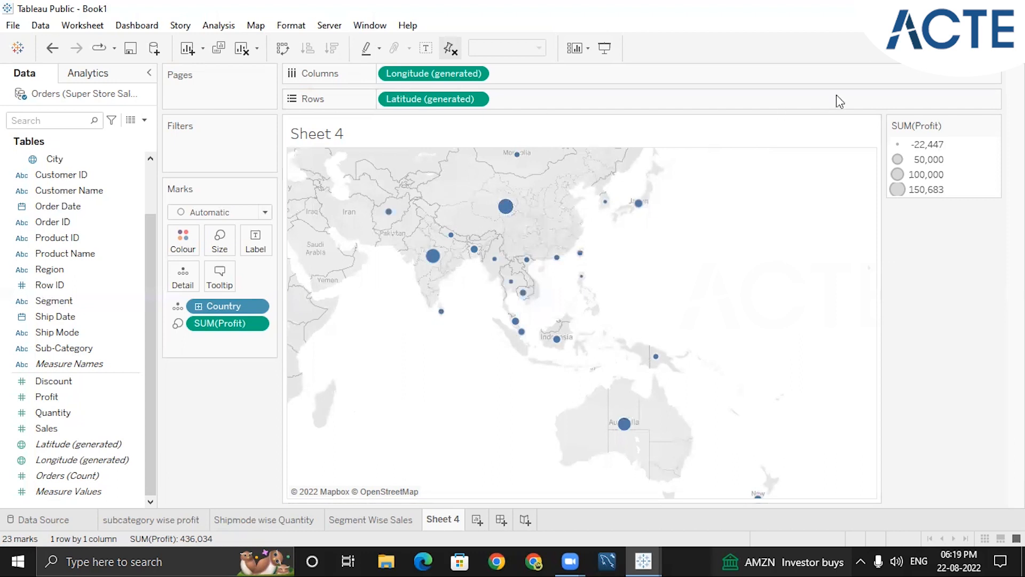
Change the country profit chart to a filled map coloured by profit, and close the chart picker
click(985, 48)
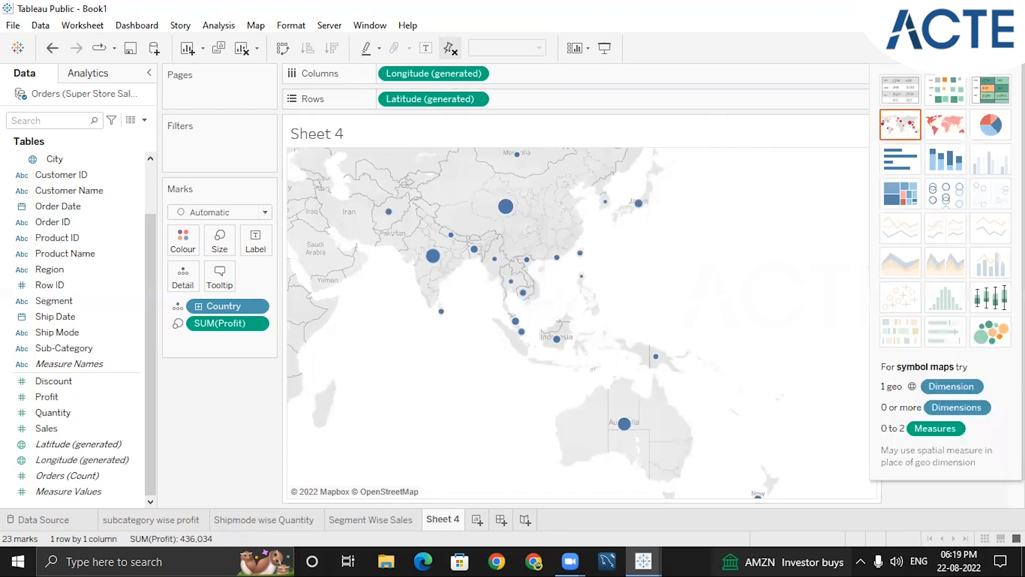
click(945, 128)
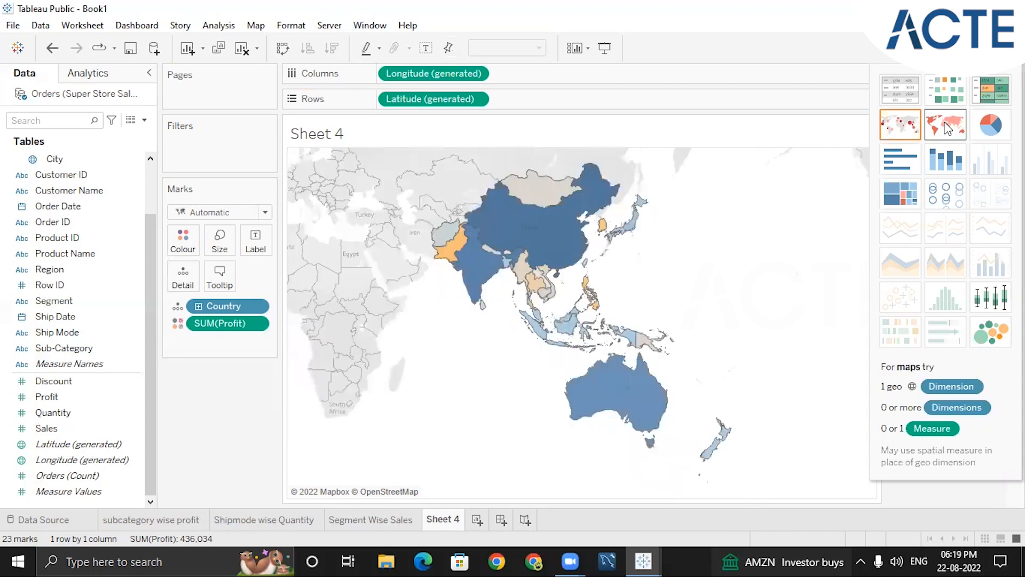
click(989, 48)
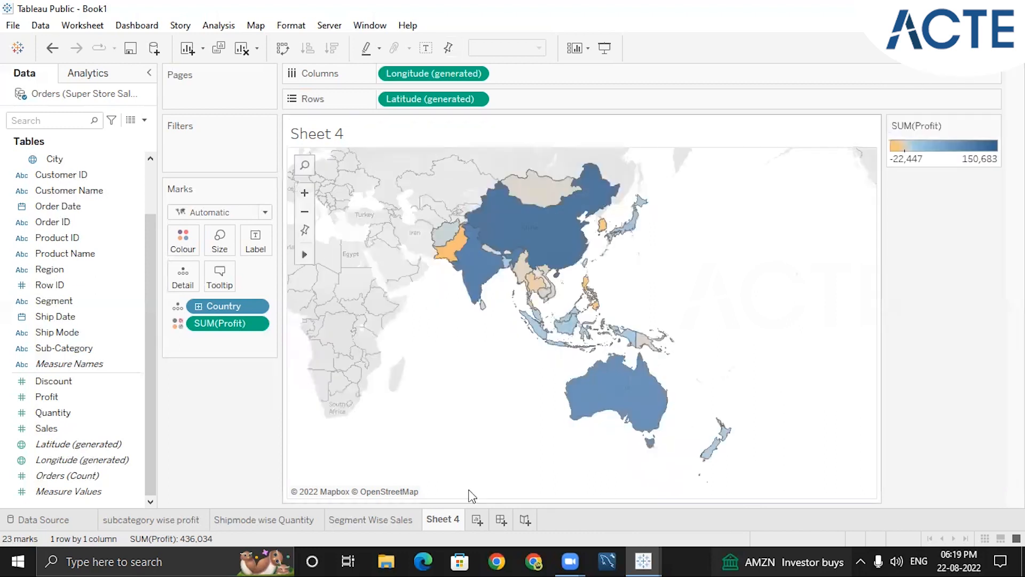
Examine the profit of individual countries such as Pakistan and China on the filled map, and compare the two map types in the chart picker
mouse_move(485, 235)
scroll(600, 304, up, 1)
scroll(551, 313, up, 1)
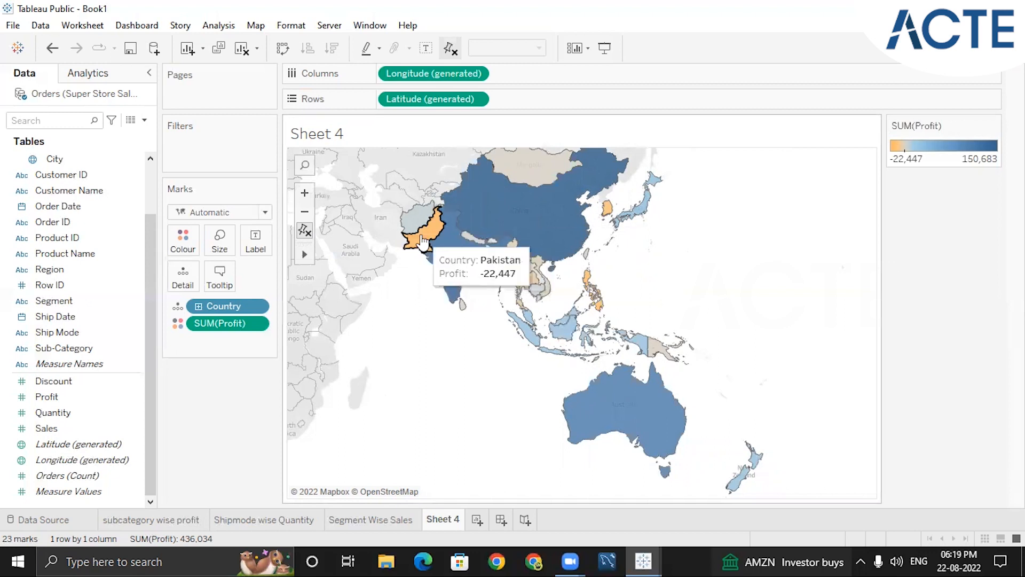
scroll(628, 332, down, 2)
scroll(627, 333, up, 4)
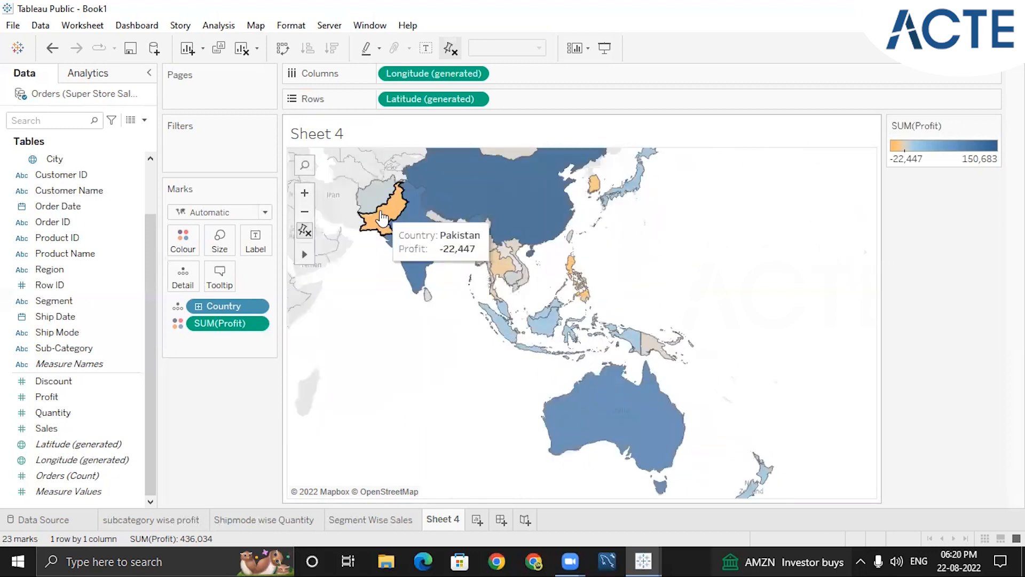
mouse_move(384, 227)
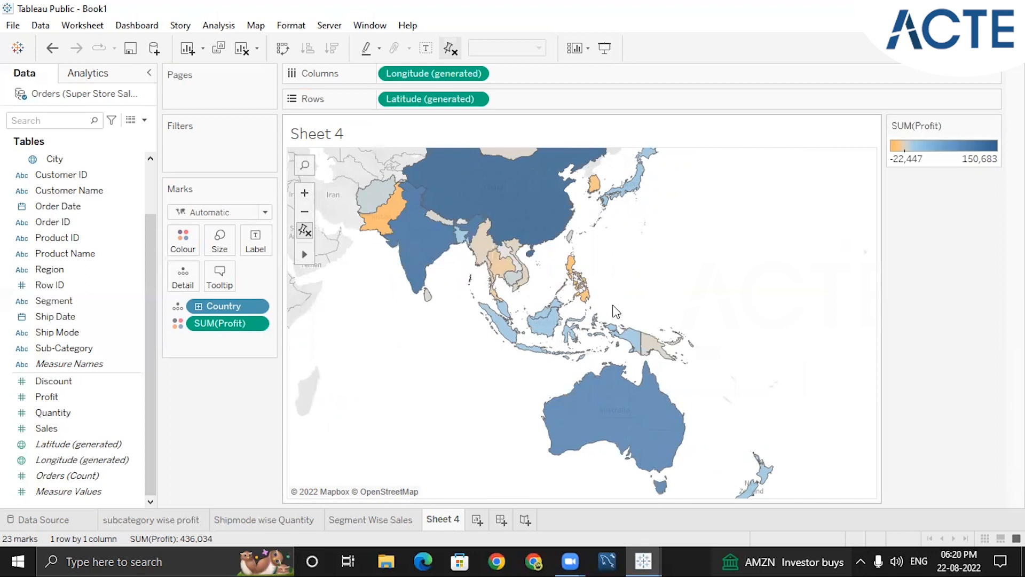
click(989, 48)
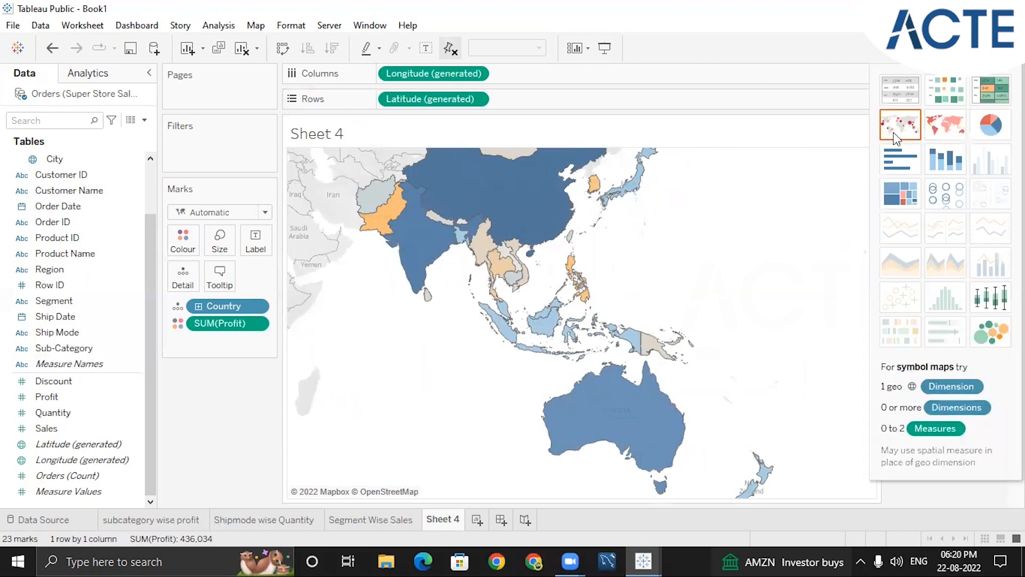
click(945, 124)
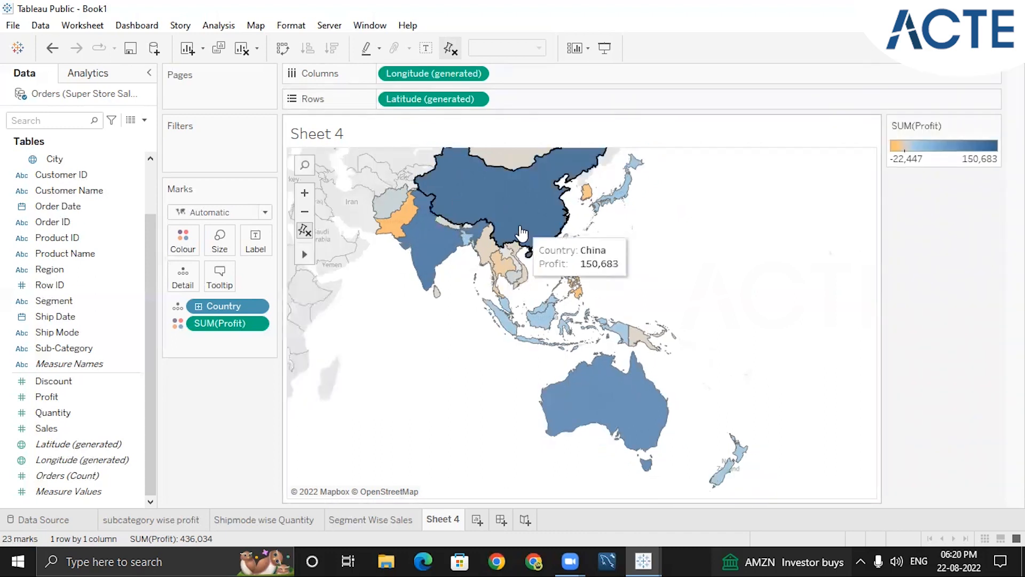
Rename Sheet 4 as "Countrywise Profit" and fit the coloured countries in the map view
double_click(327, 137)
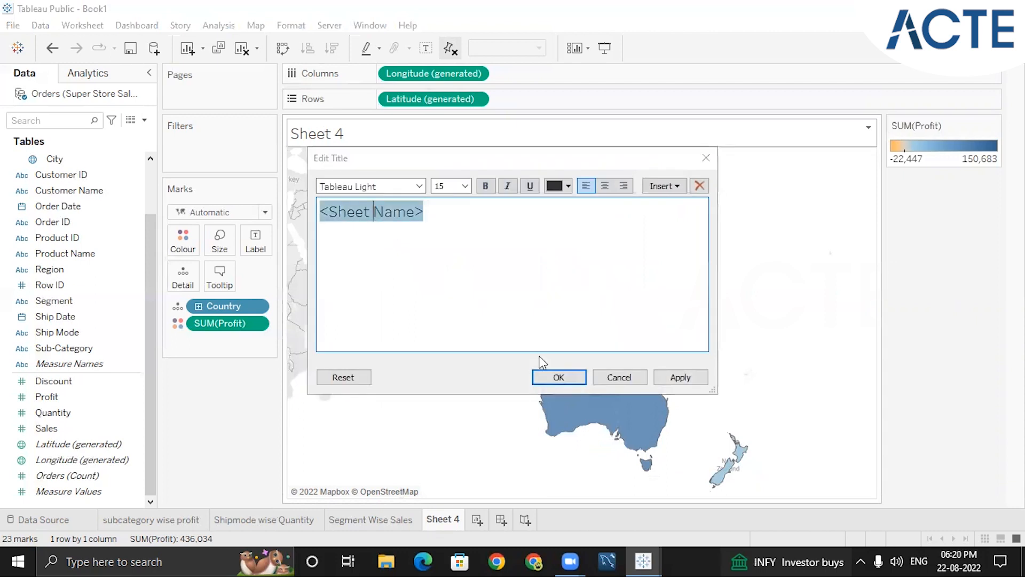
click(707, 159)
double_click(437, 517)
text(Coun)
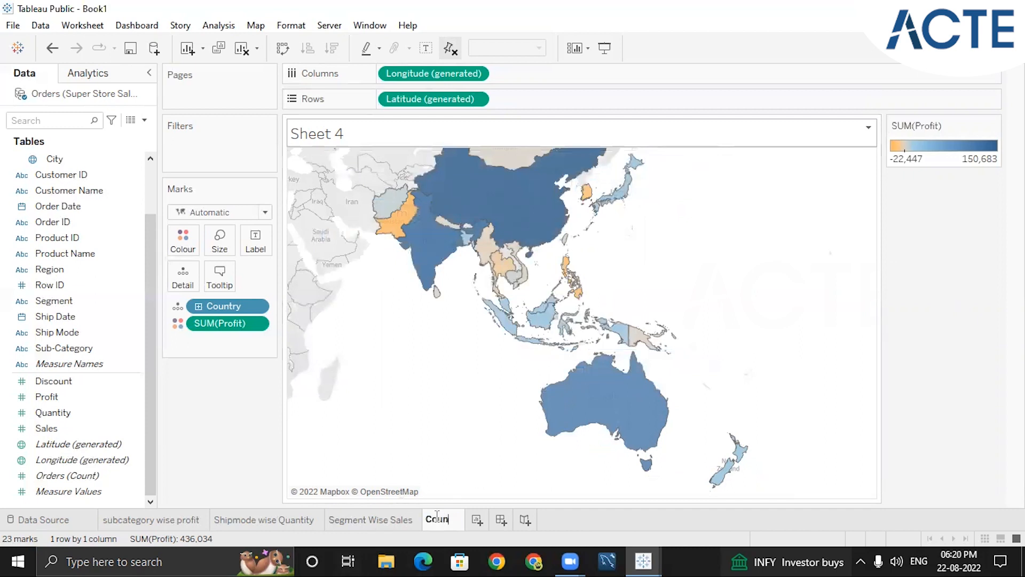
text(trywise )
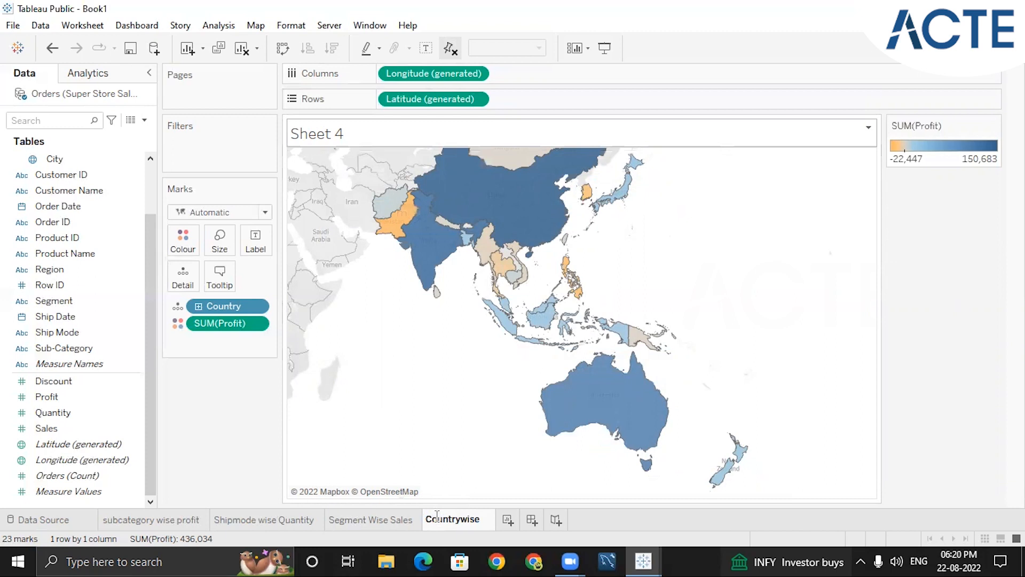
text(Profit)
key(Return)
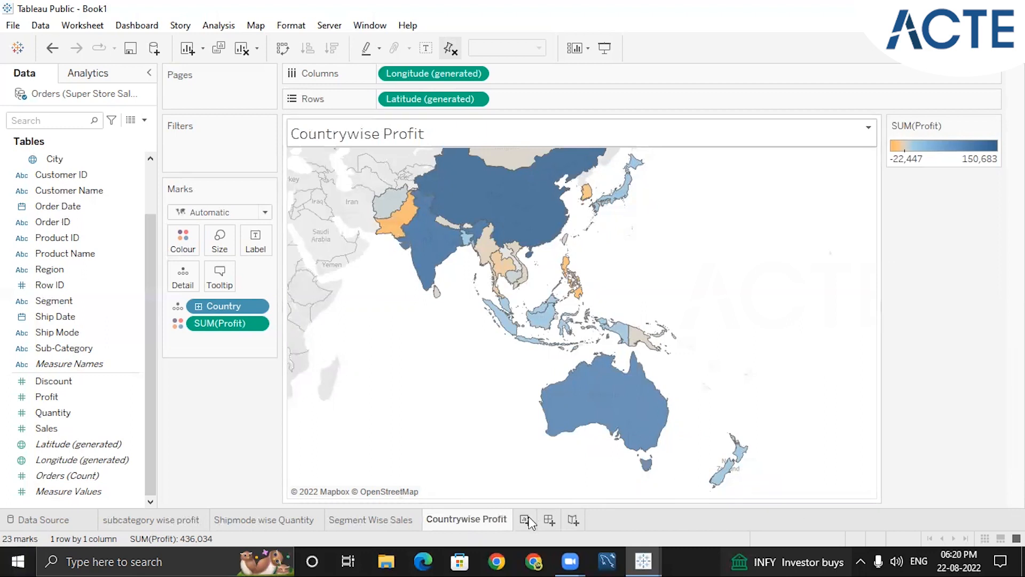
scroll(582, 444, up, 2)
scroll(589, 442, down, 3)
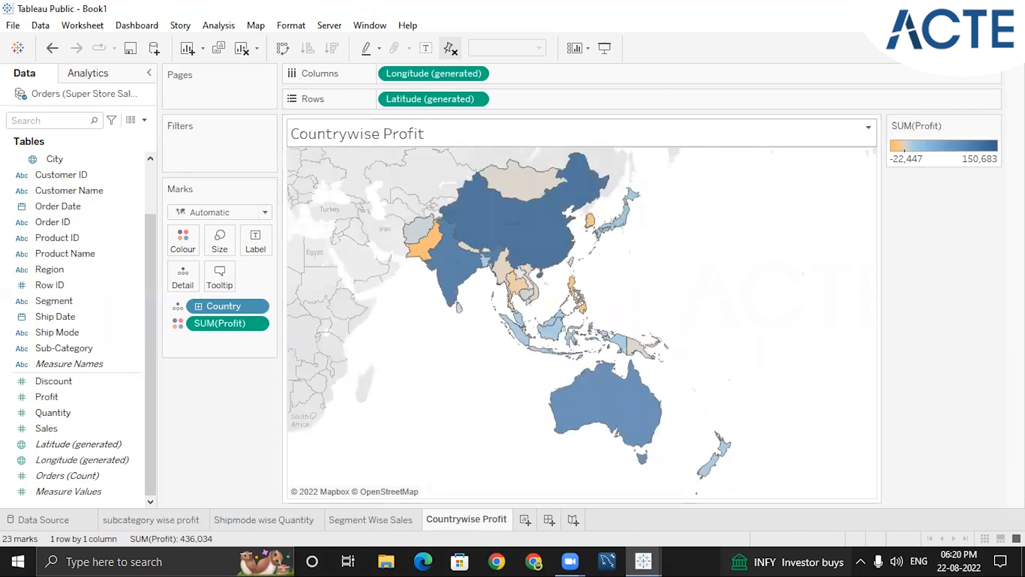
Review the chart types available for the country profit map, and close the chart picker
click(985, 48)
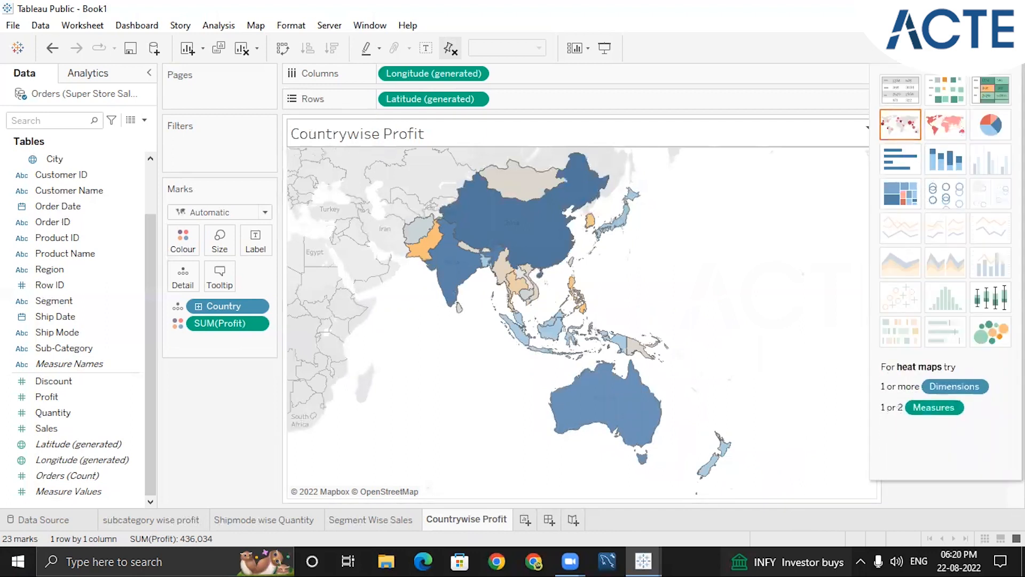
click(986, 48)
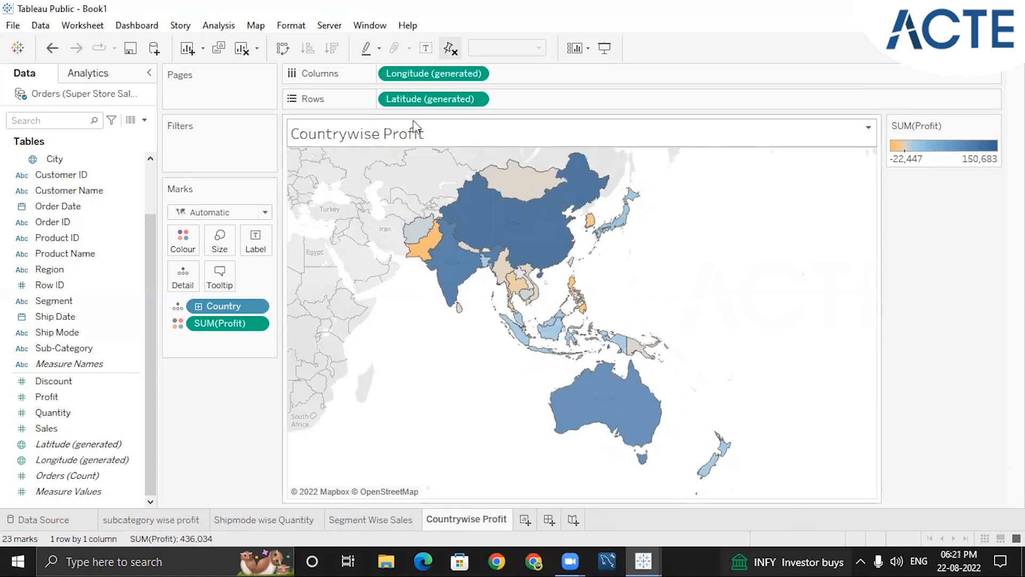
click(986, 48)
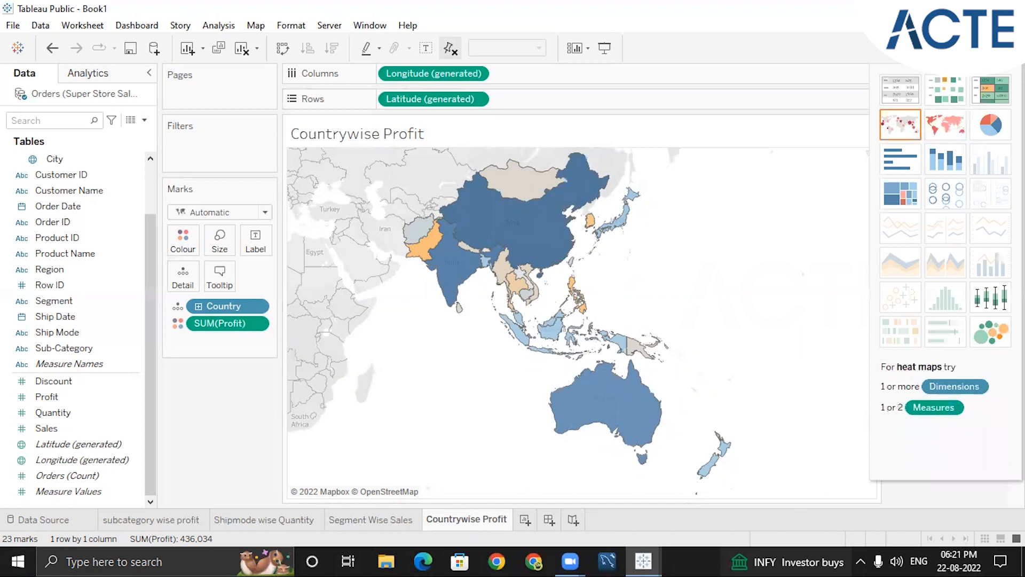
click(986, 48)
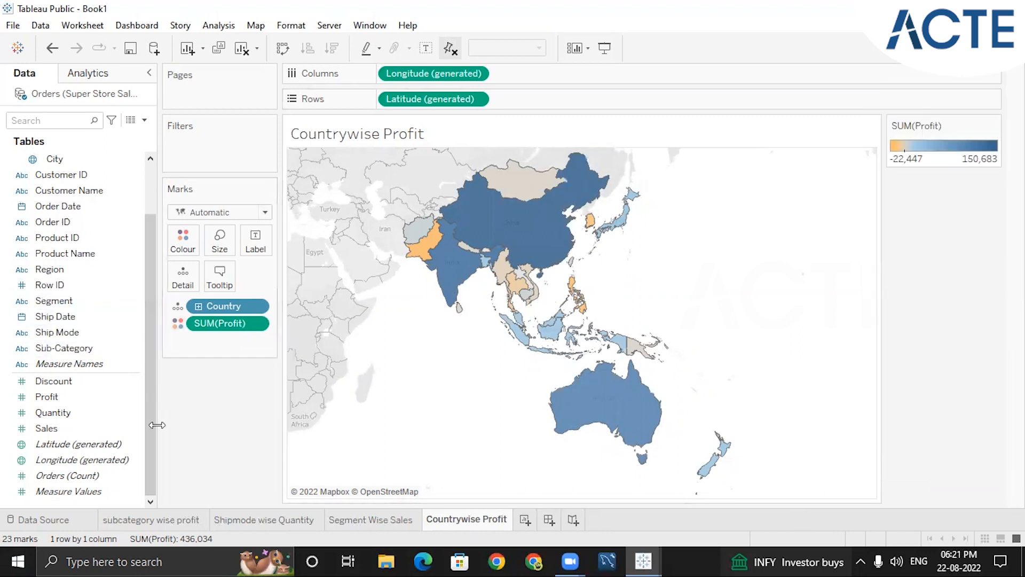
Add Sales to the marks of the filled country profit map and inspect the tooltip over China
double_click(76, 427)
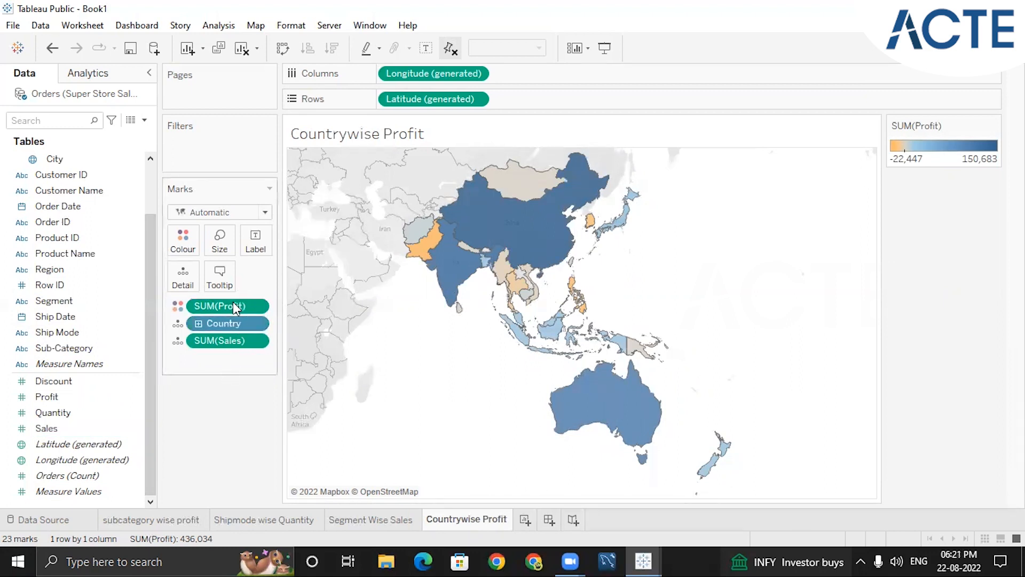
click(80, 459)
click(87, 476)
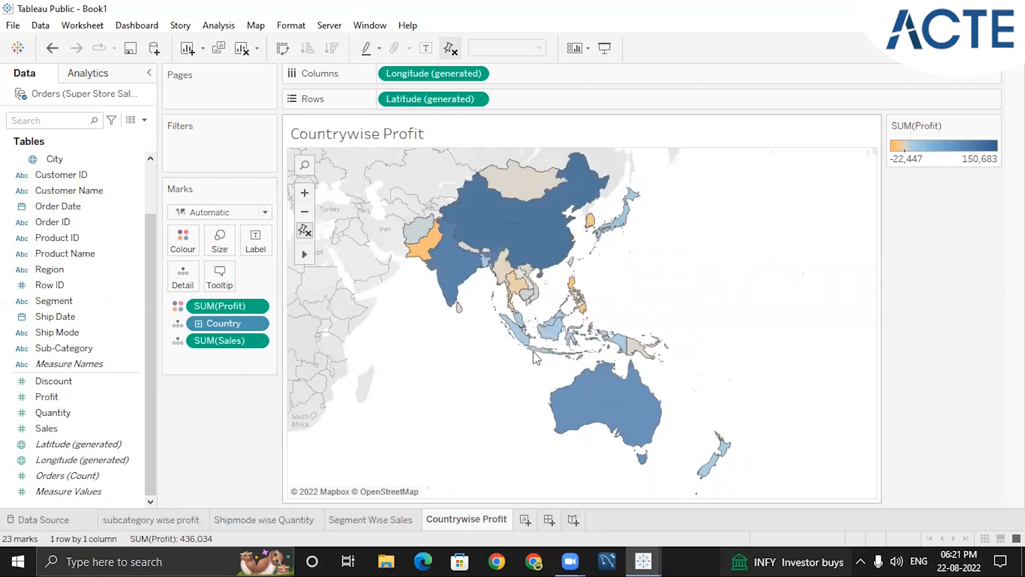
mouse_move(510, 243)
mouse_move(484, 231)
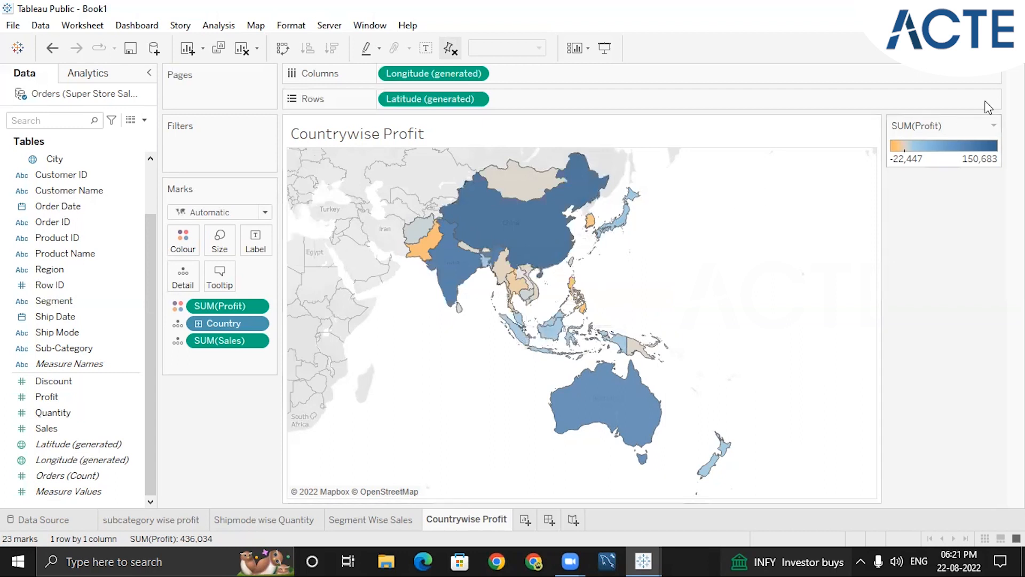
Try the symbol map for the country data, then assign Profit to the mark colour
click(992, 48)
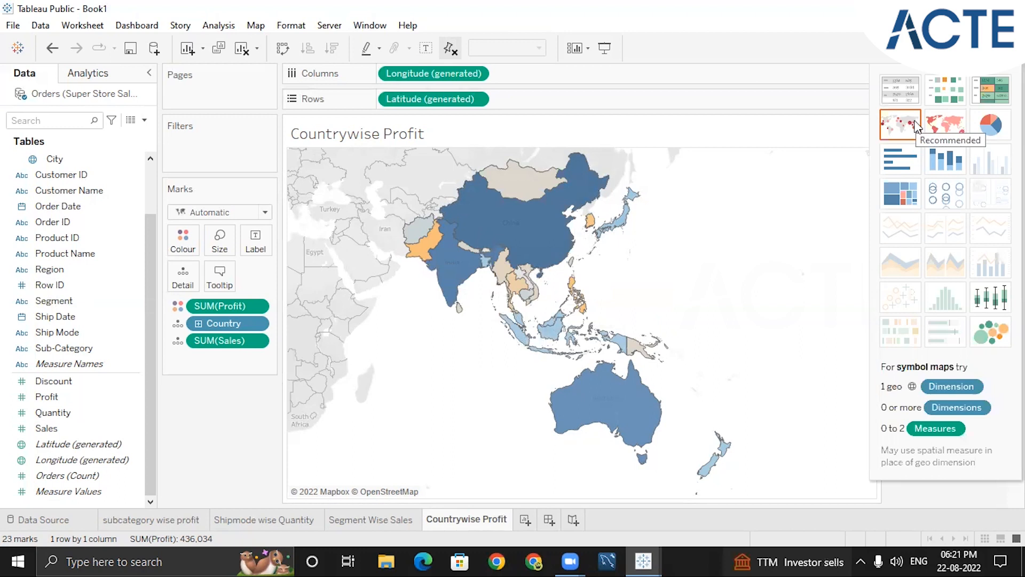
click(903, 129)
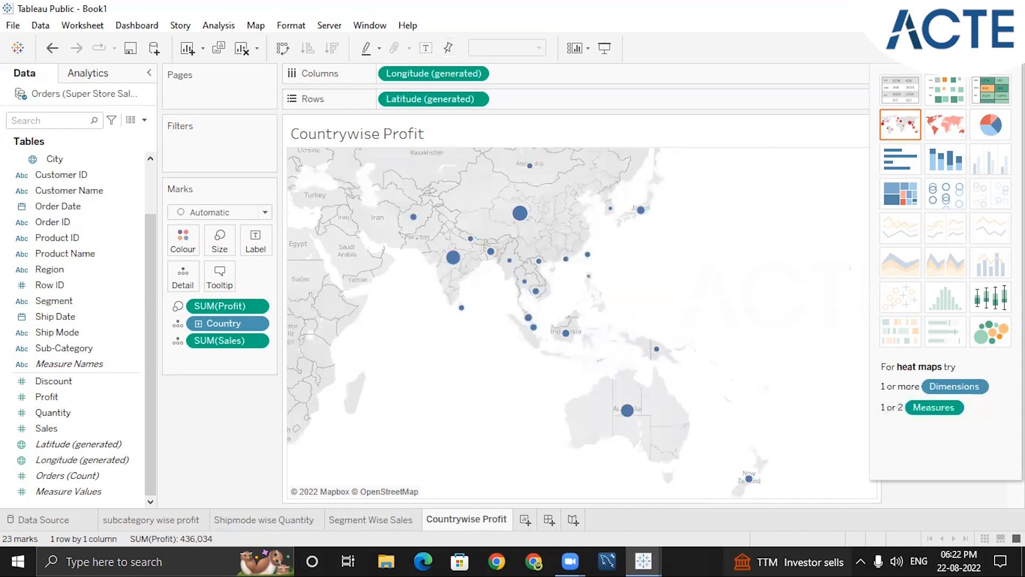
click(981, 49)
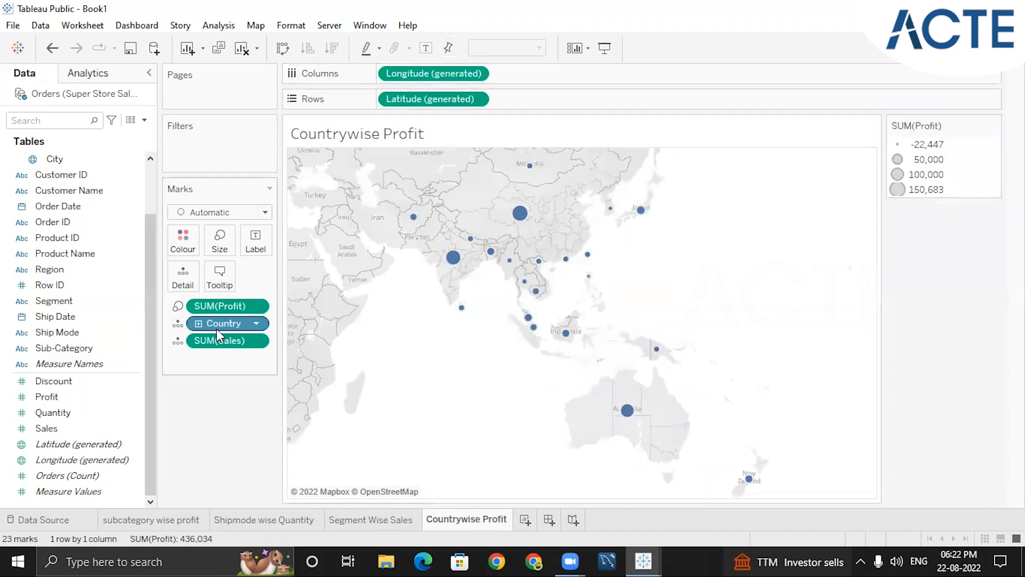
drag(256, 312, 183, 240)
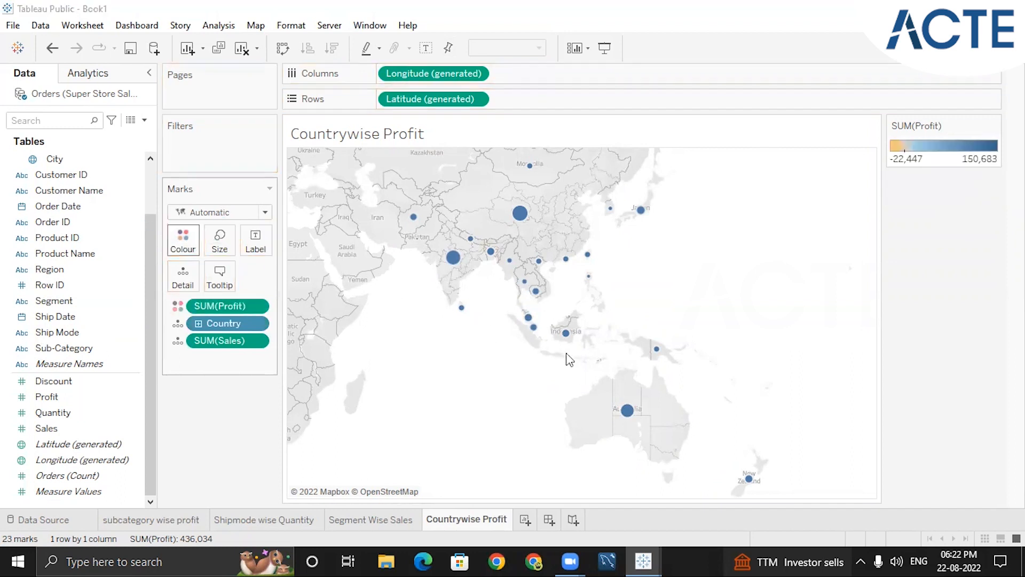
click(250, 436)
Clear the Countrywise Profit sheet by removing all mark fields and the generated Longitude and Latitude fields
click(260, 305)
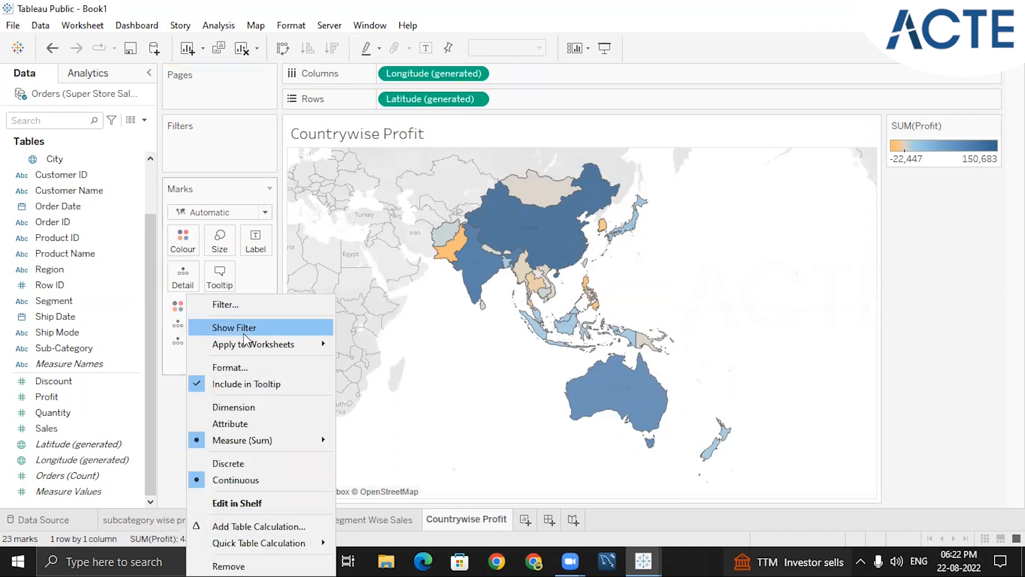
click(234, 562)
right_click(252, 308)
key(Escape)
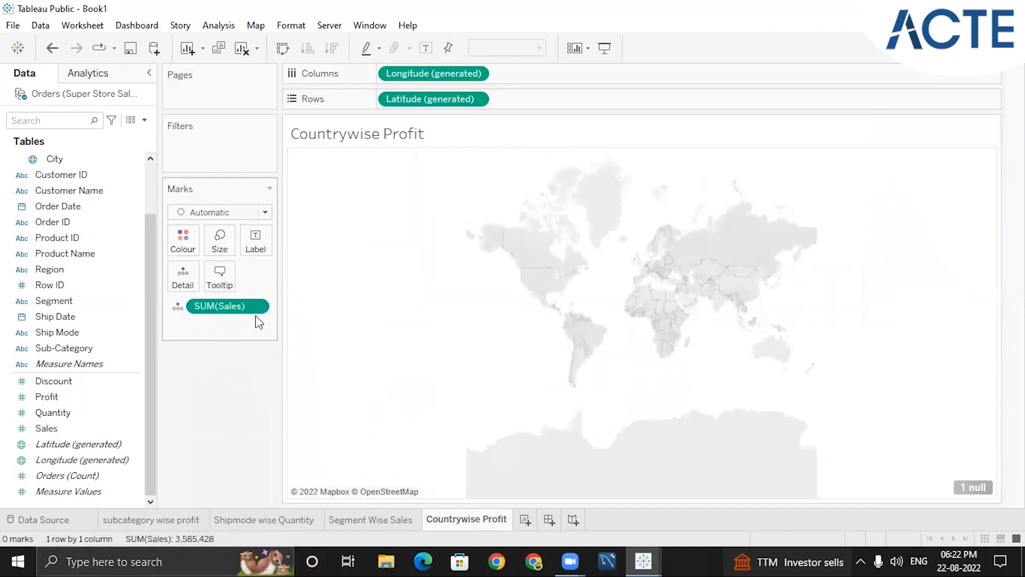
right_click(259, 314)
click(260, 561)
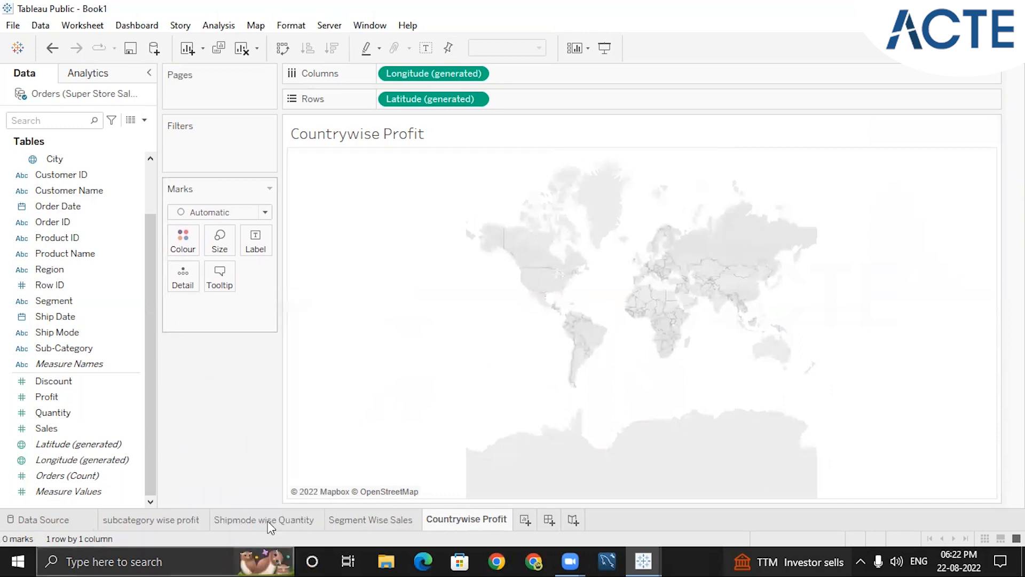
click(475, 73)
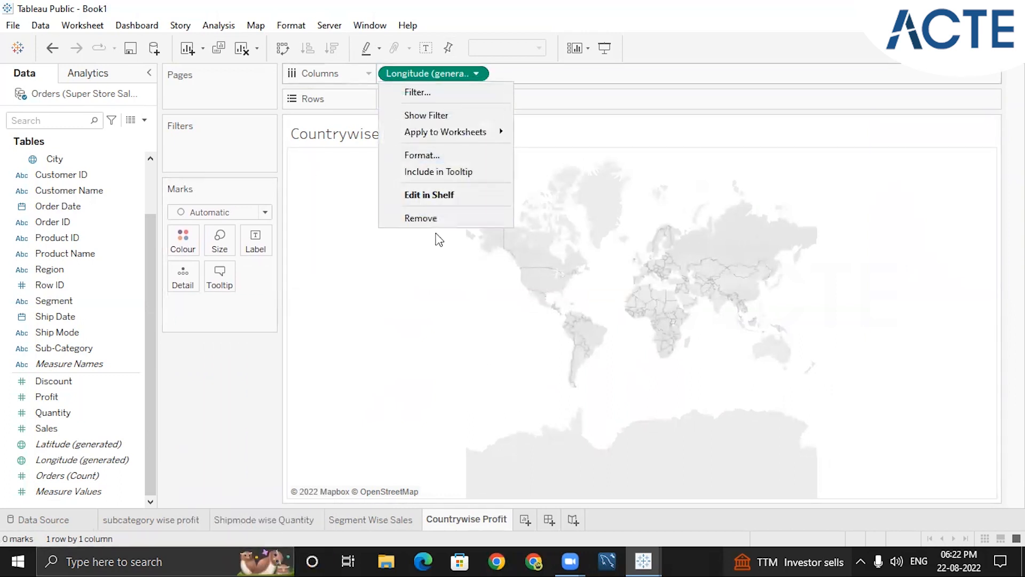
click(478, 218)
click(476, 100)
click(422, 258)
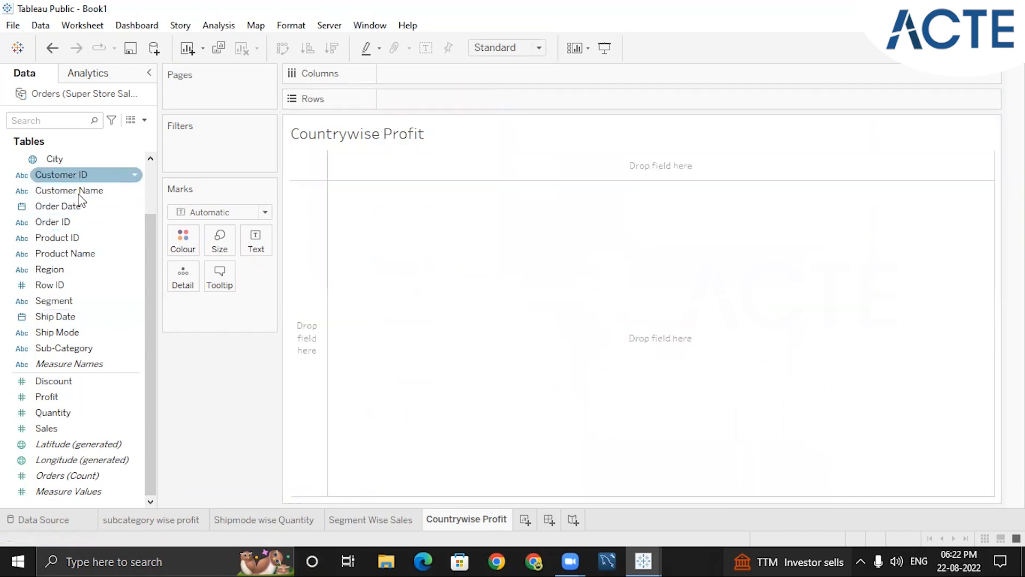
Build a symbol map by Country with Profit as mark size and Sales as mark colour
scroll(114, 320, up, 3)
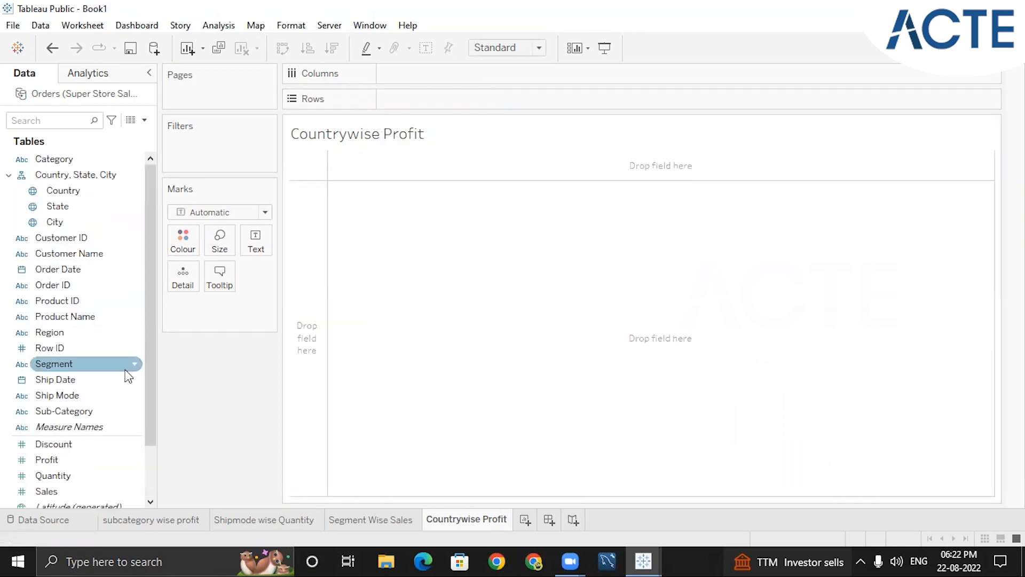
double_click(81, 190)
drag(146, 289, 146, 399)
double_click(51, 396)
double_click(48, 428)
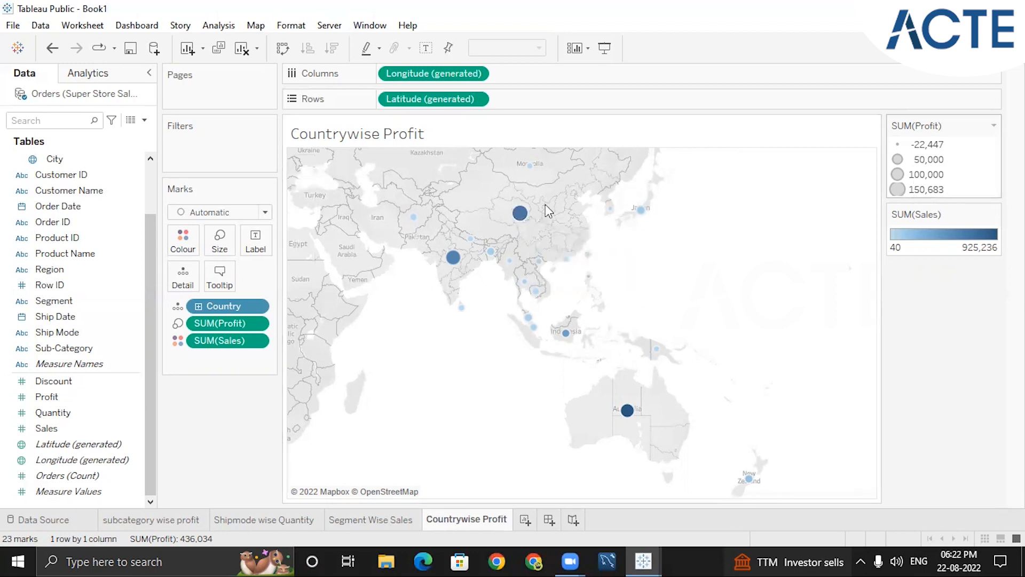
Show the mark labels on the country symbol map, then hide them again
mouse_move(525, 227)
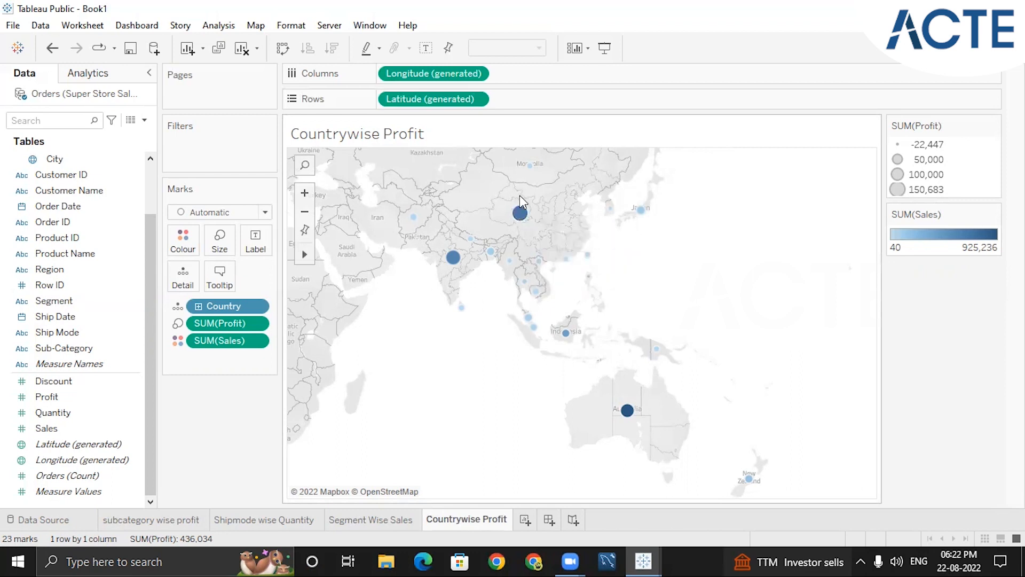
click(425, 47)
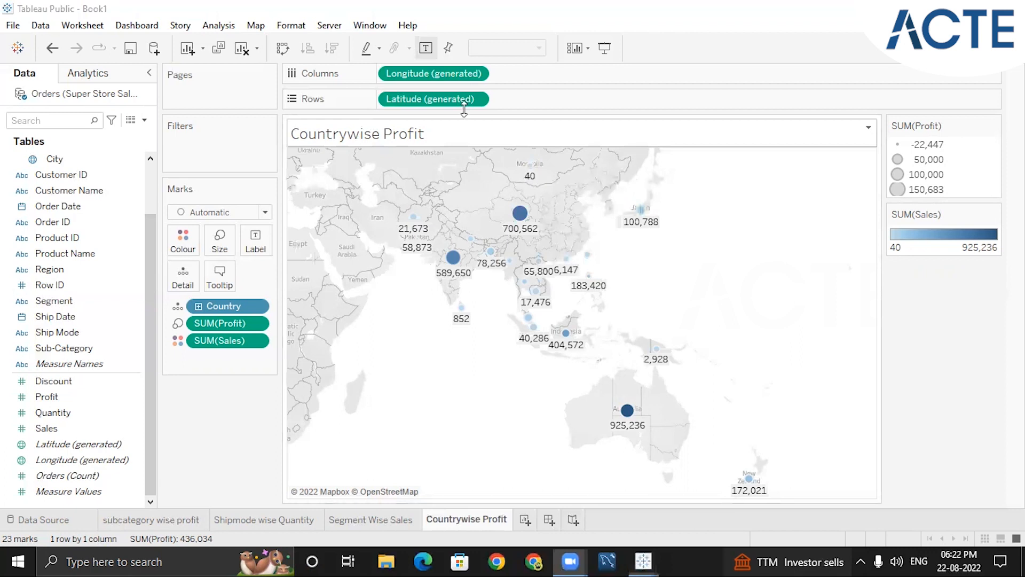
click(426, 47)
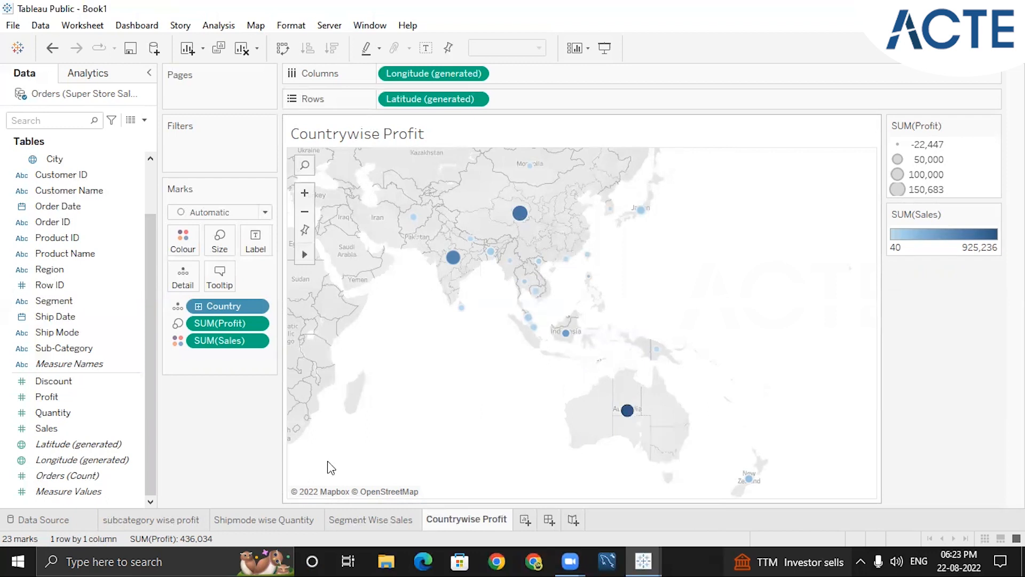
Inspect India's mark on the symbol map and review the chart types available for this data
mouse_move(458, 259)
click(980, 48)
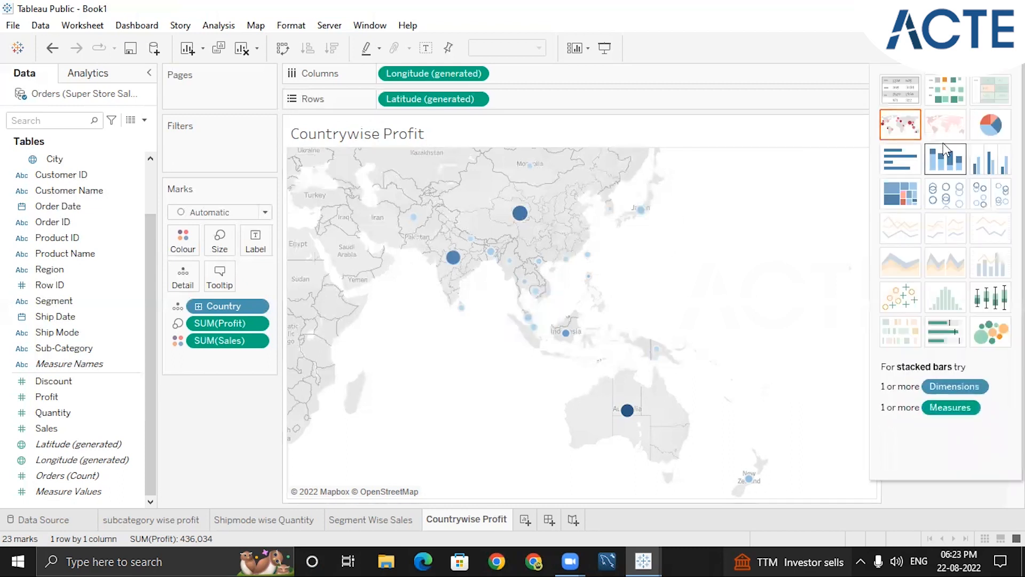
click(980, 48)
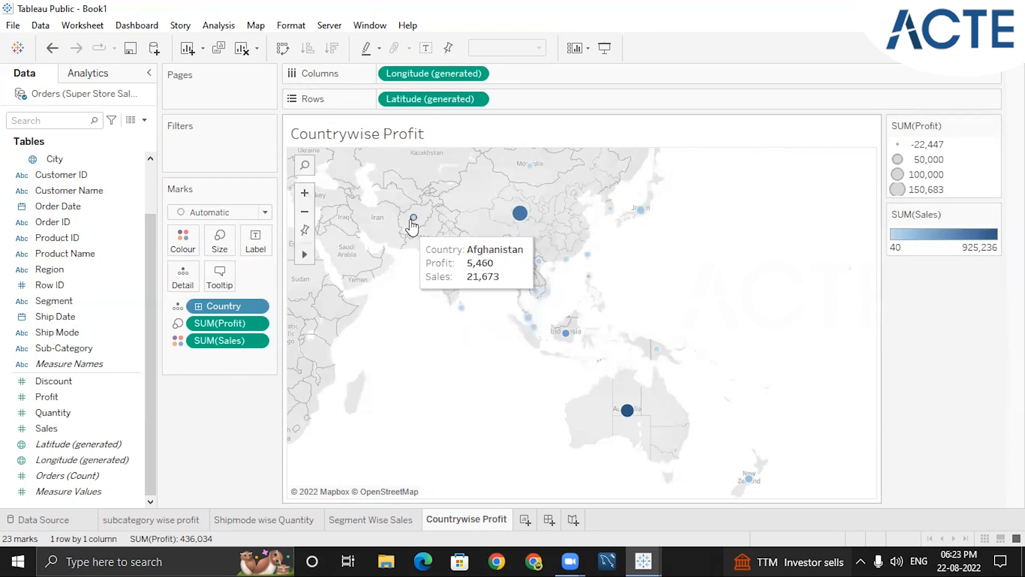
Set the Sales colour palette of the symbol map to Red-Green-White Diverging
click(993, 216)
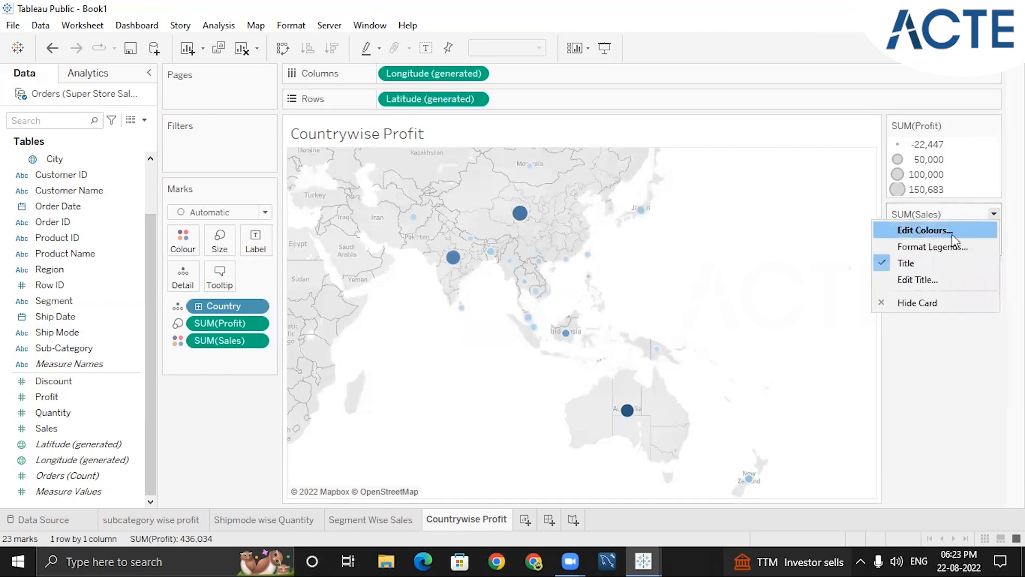
click(909, 230)
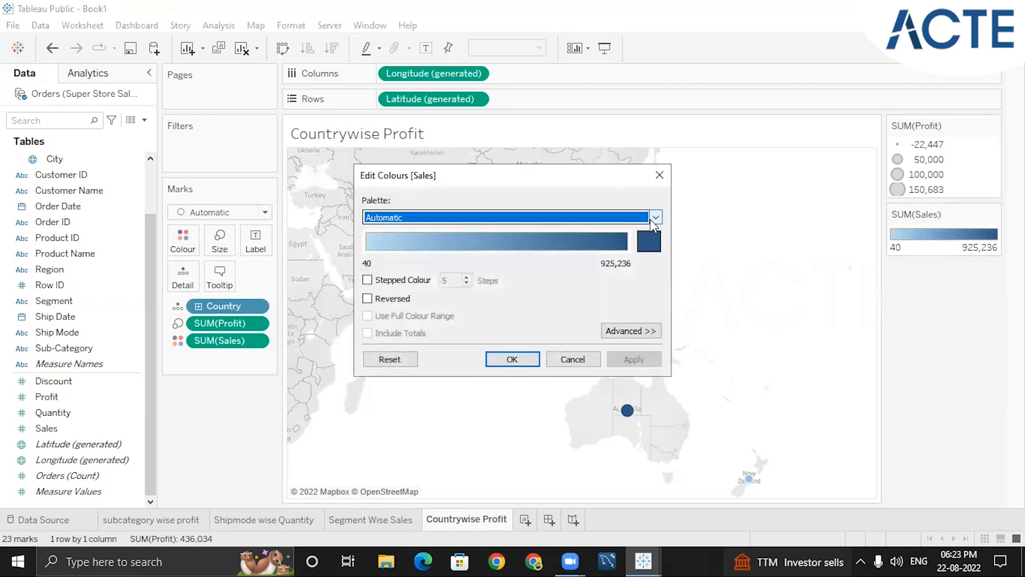
click(655, 217)
click(655, 217)
click(655, 217)
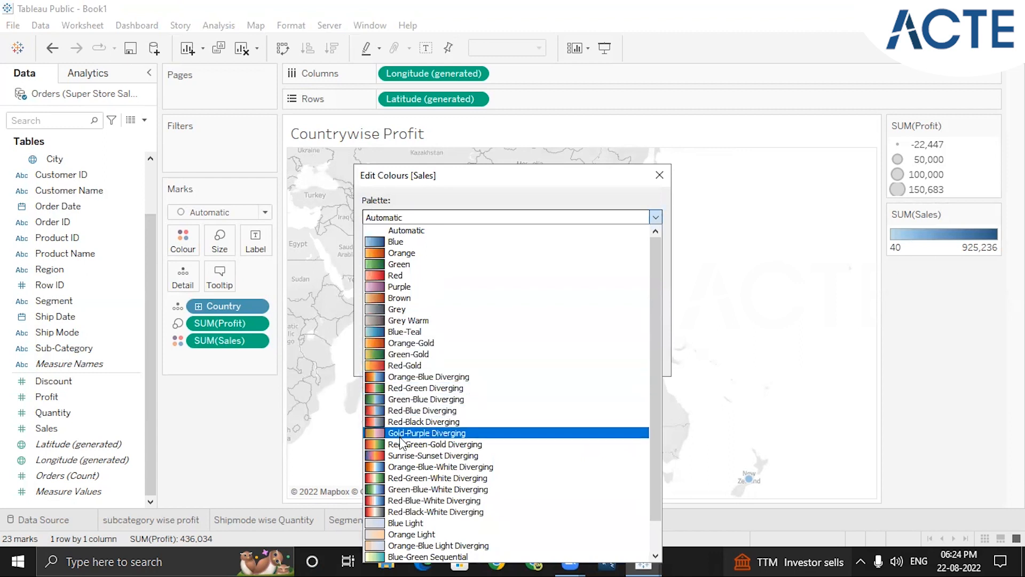
click(416, 479)
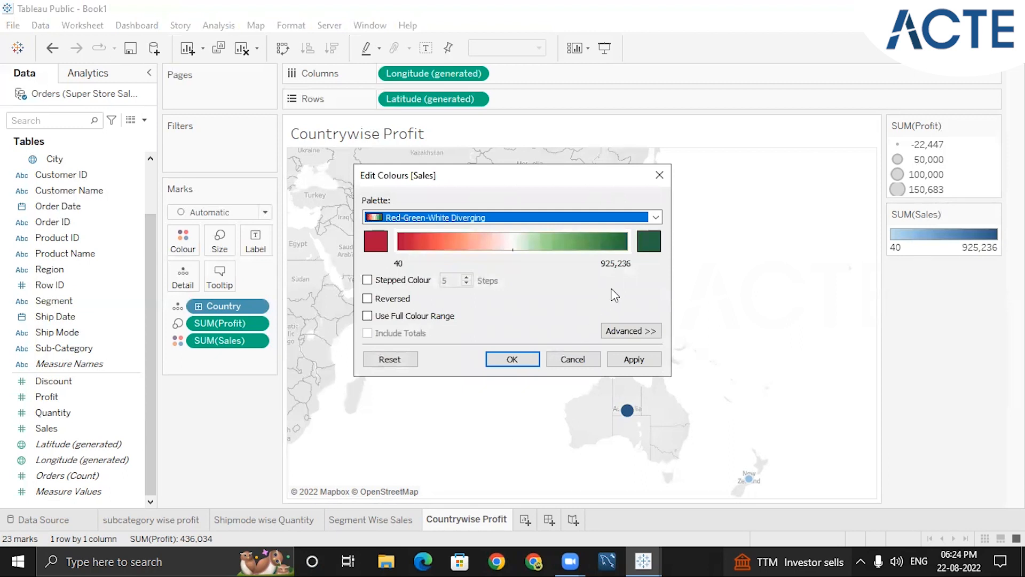
click(511, 360)
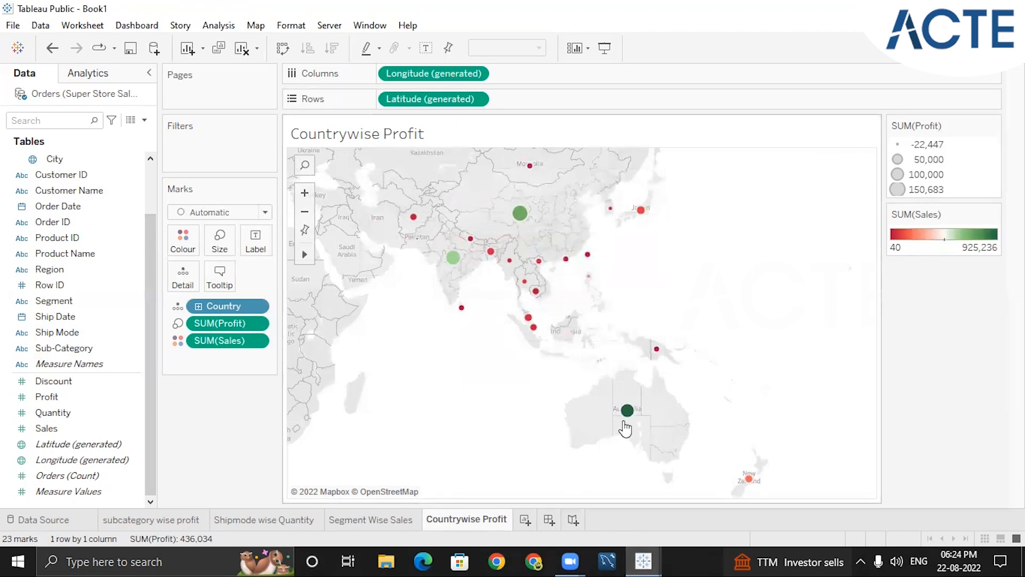
Examine the profit and sales of individual countries such as Australia, China and Mongolia on the recoloured map
mouse_move(627, 419)
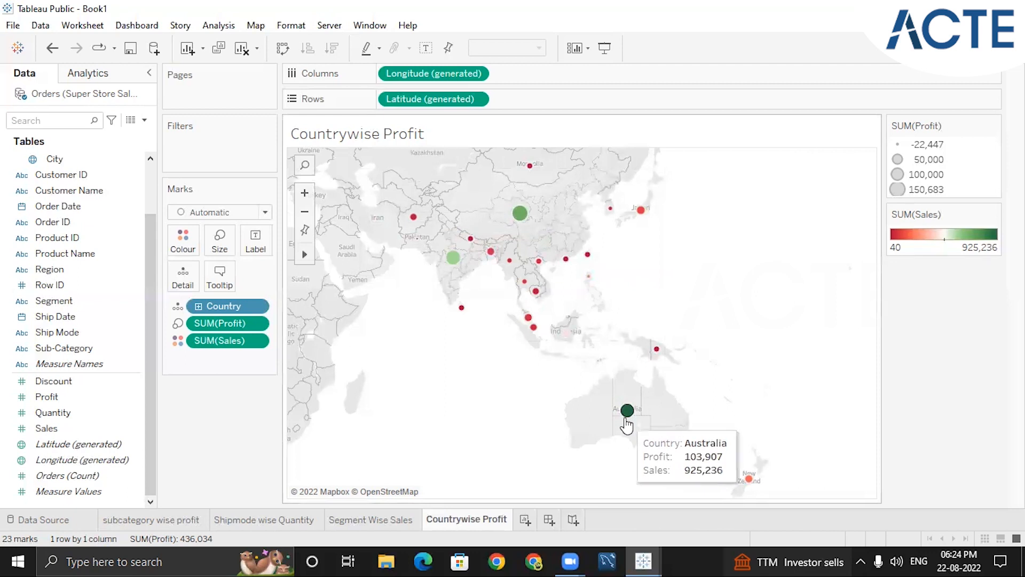
mouse_move(521, 218)
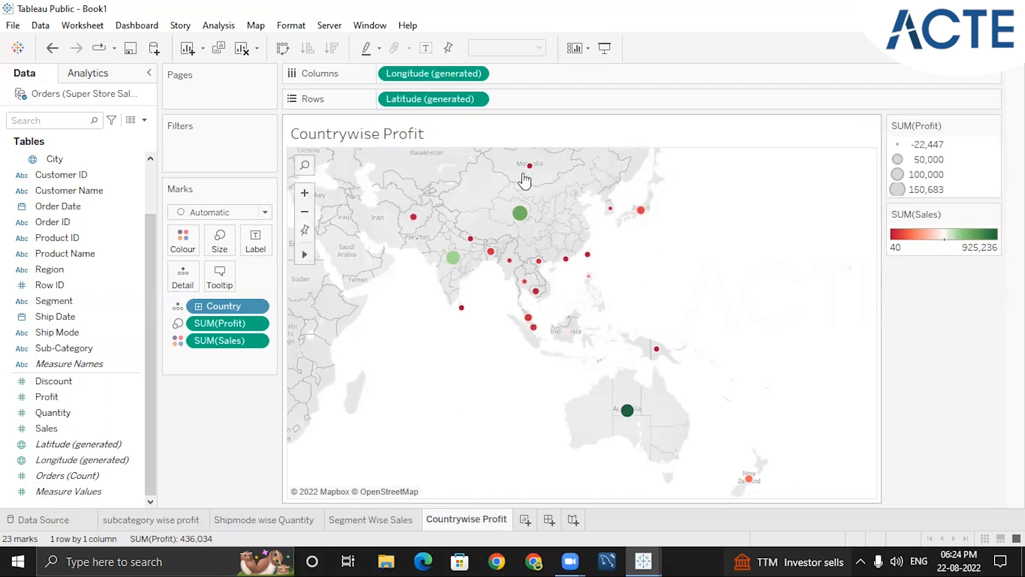
mouse_move(531, 174)
mouse_move(472, 244)
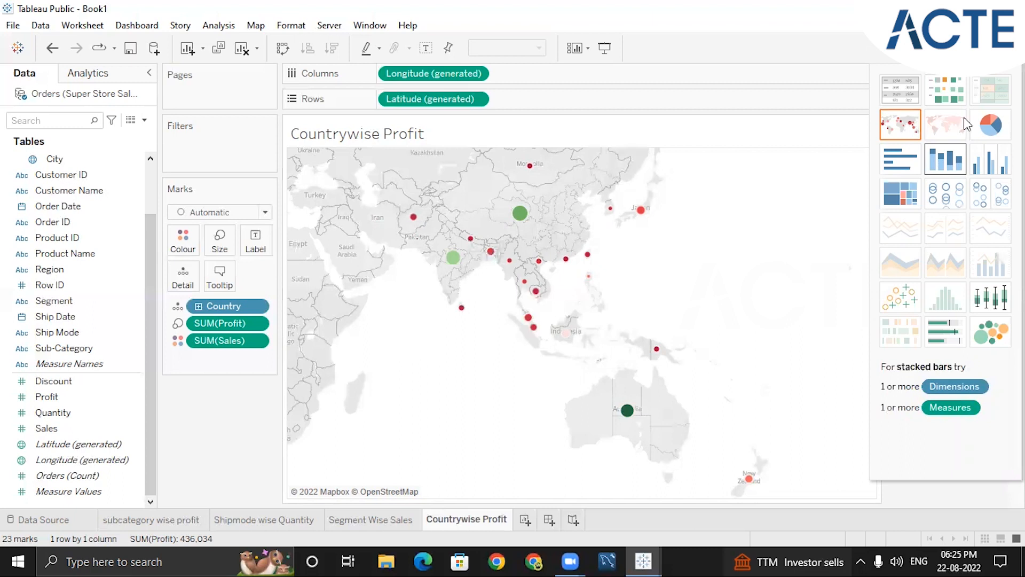
Create a new worksheet with a stacked bar chart of Sales by Sub-Category, coloured by Ship Mode
click(526, 519)
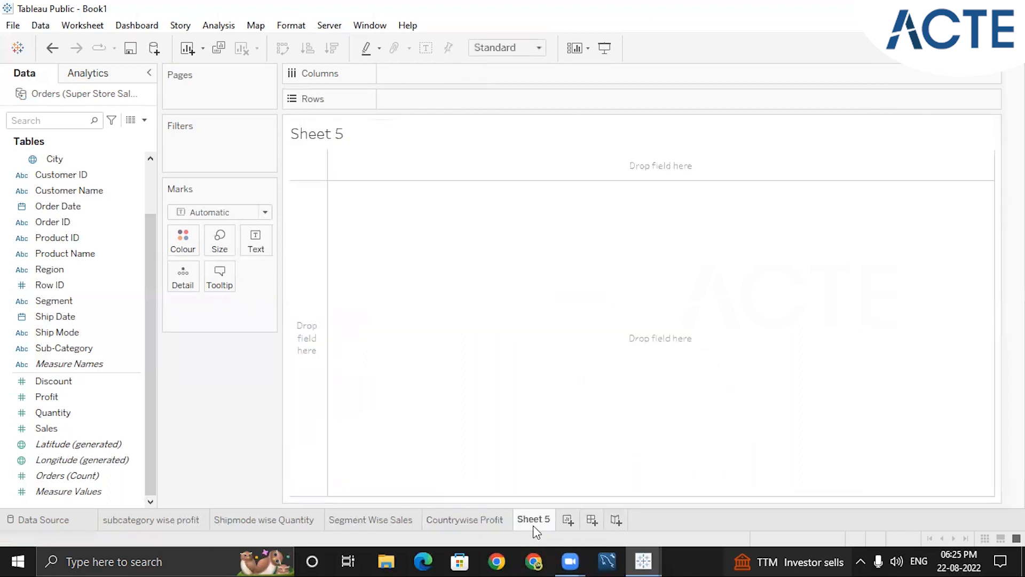
click(38, 319)
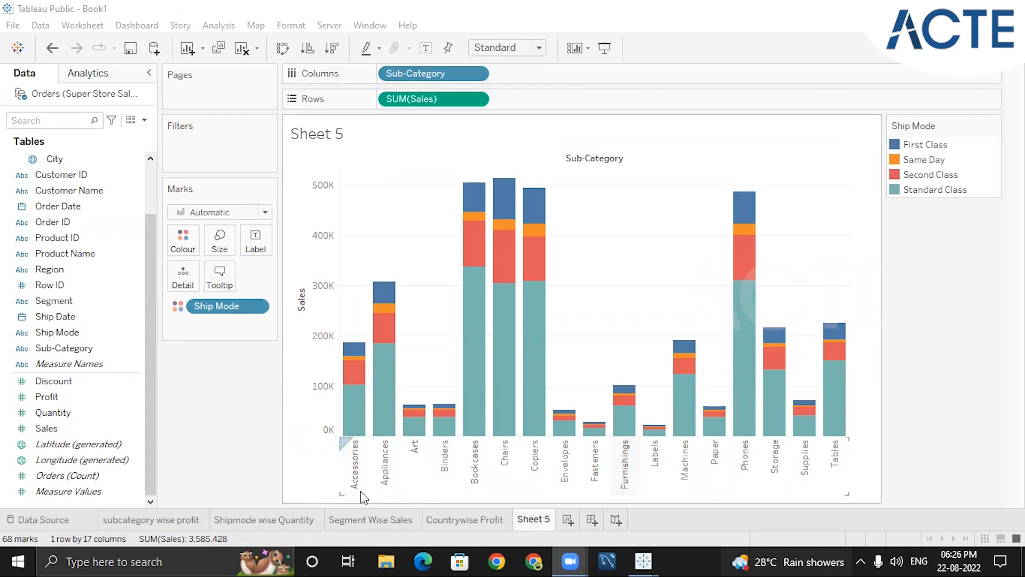
mouse_move(353, 405)
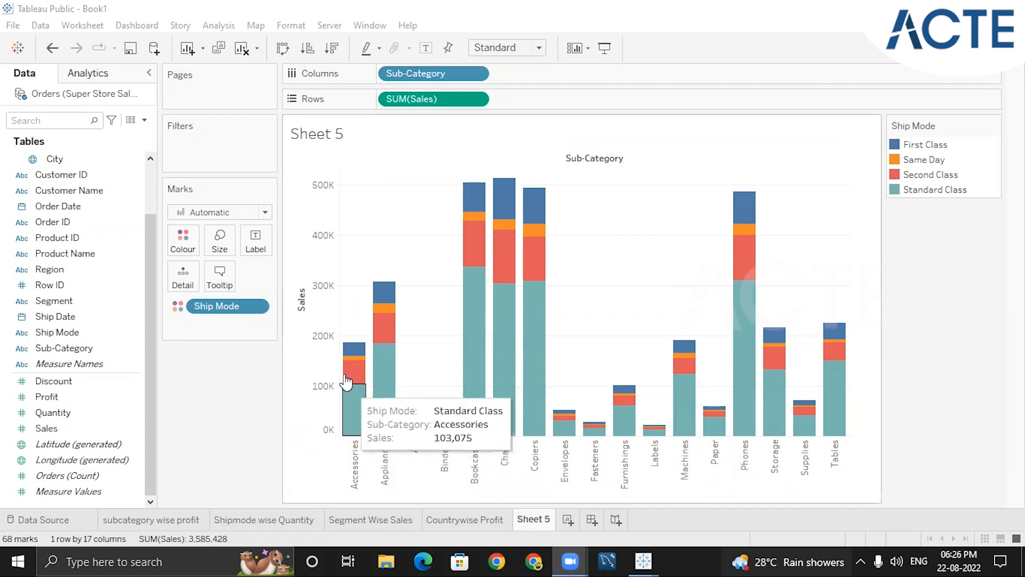
Show the sales values as mark labels on the stacked bars
mouse_move(358, 427)
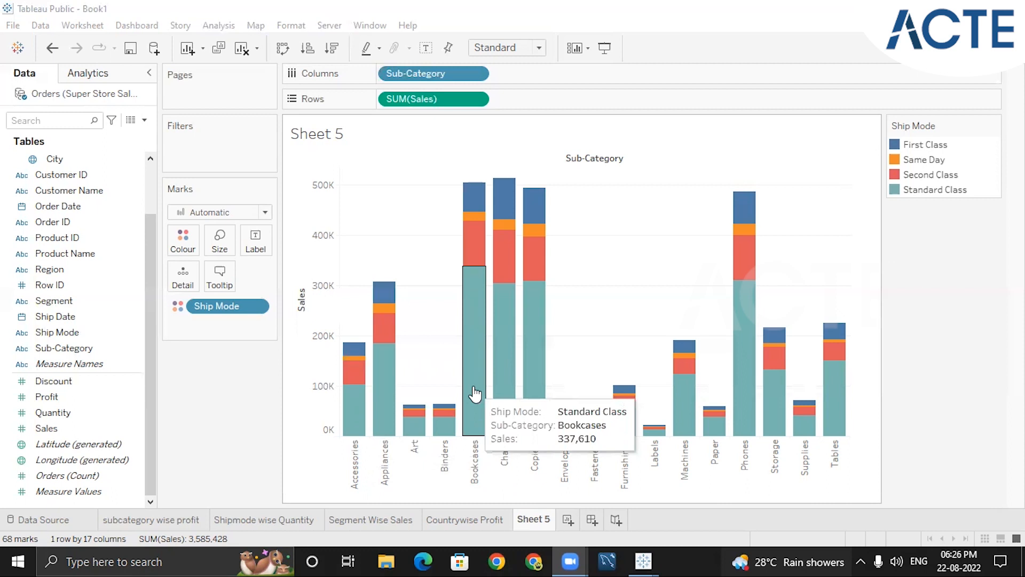
click(425, 47)
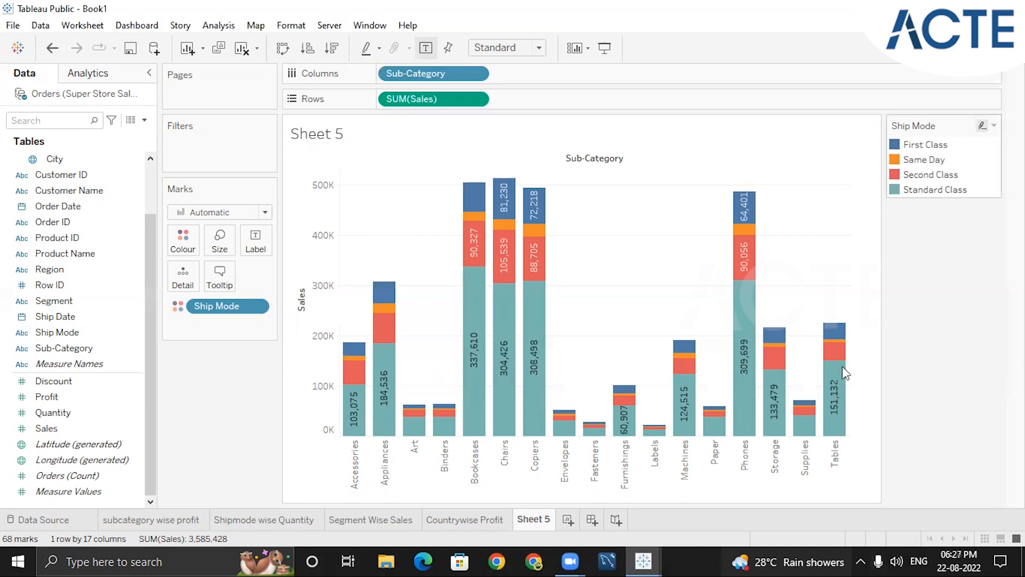
Try Profit as a dual axis with Sales in the sub-category chart, and remove Profit from the rows
click(63, 408)
double_click(63, 405)
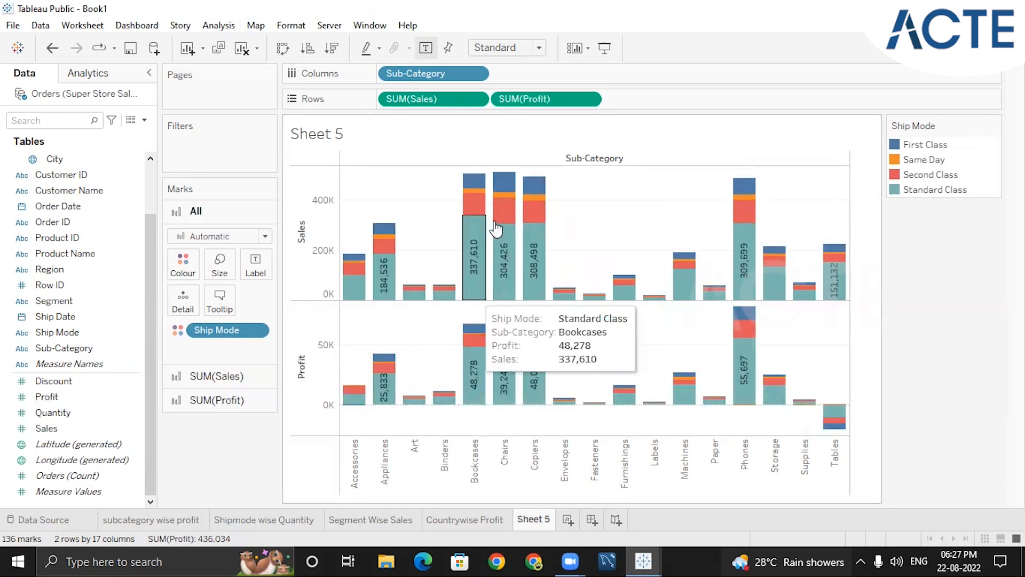
click(588, 99)
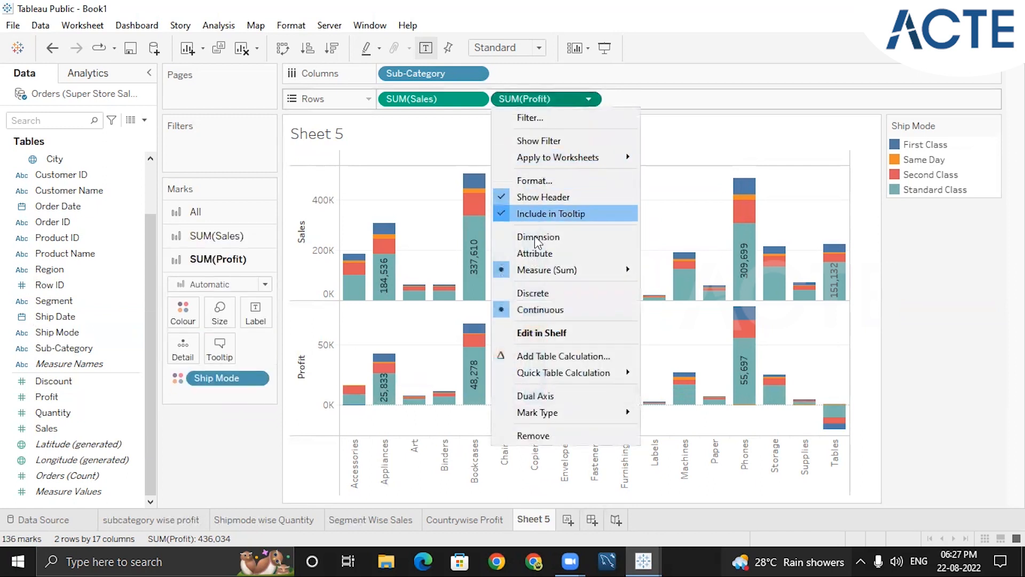
click(544, 396)
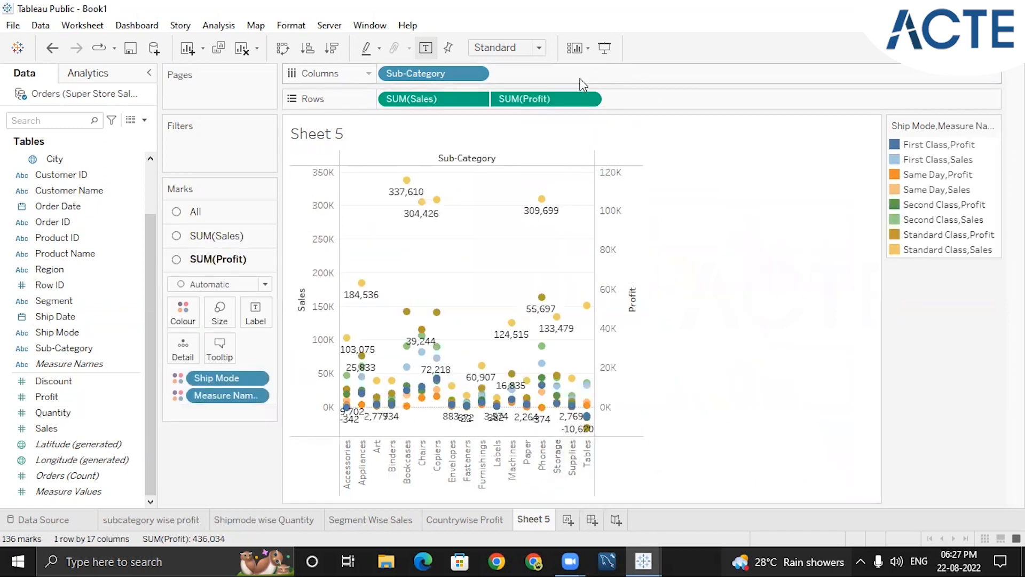
click(588, 98)
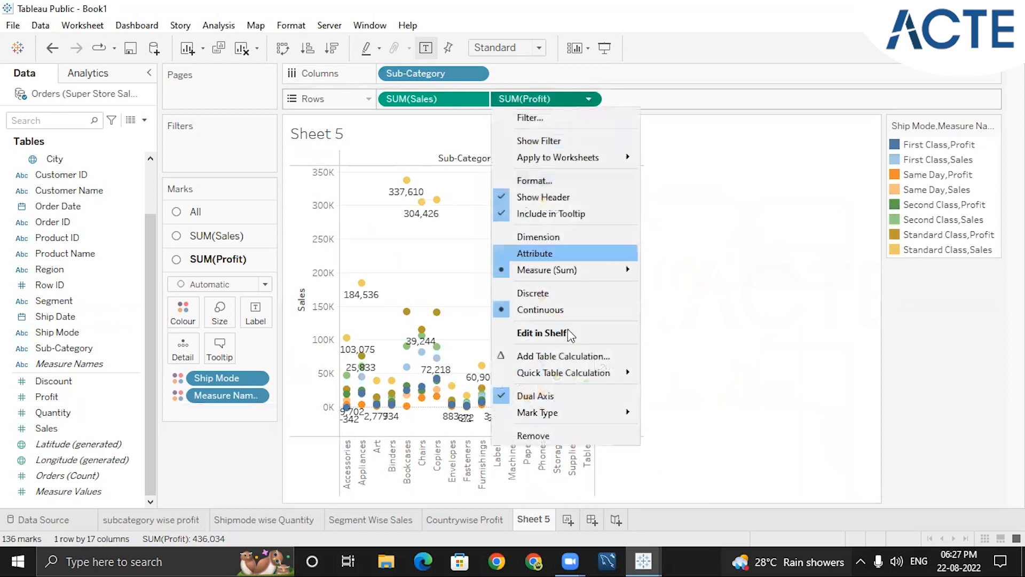
click(534, 436)
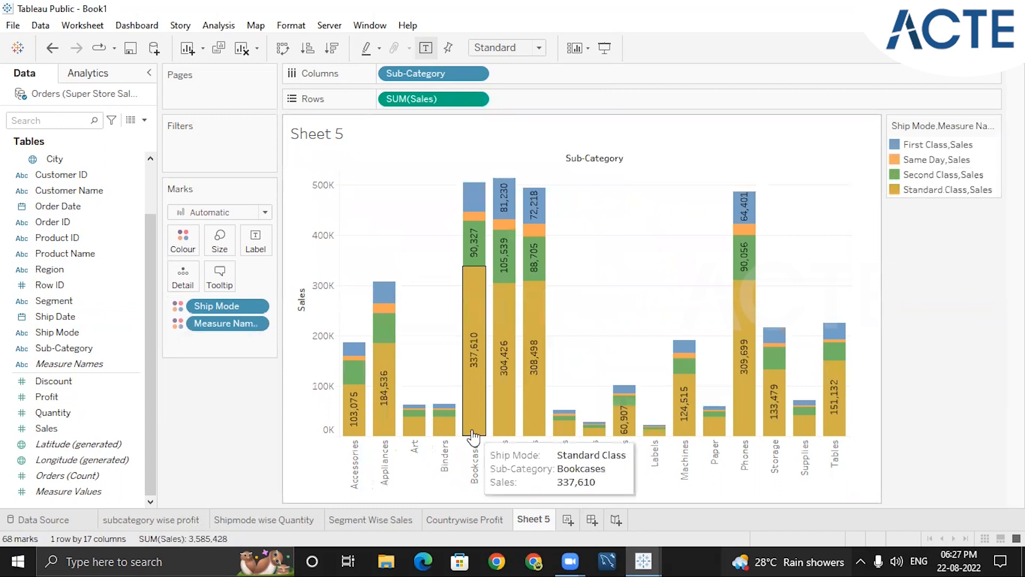
Rename Sheet 5 as "shipmode &subcatwegory wise sales"
double_click(544, 519)
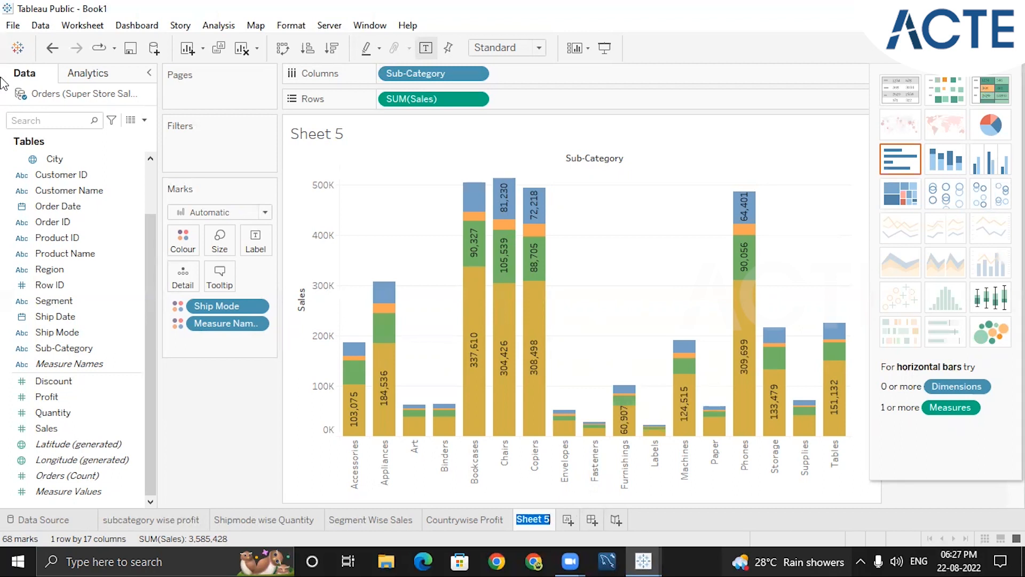
text(shipmode)
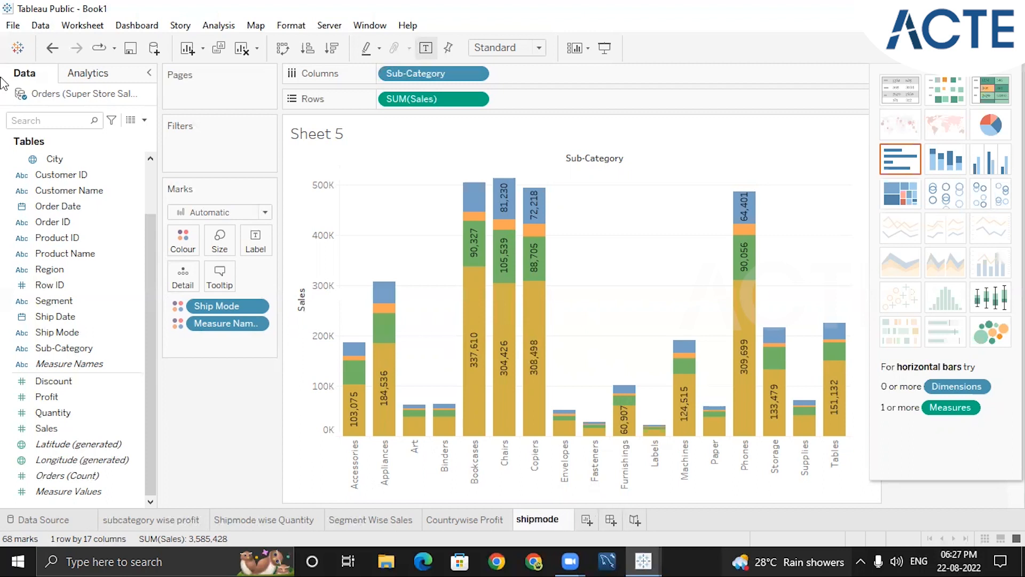
text( &s)
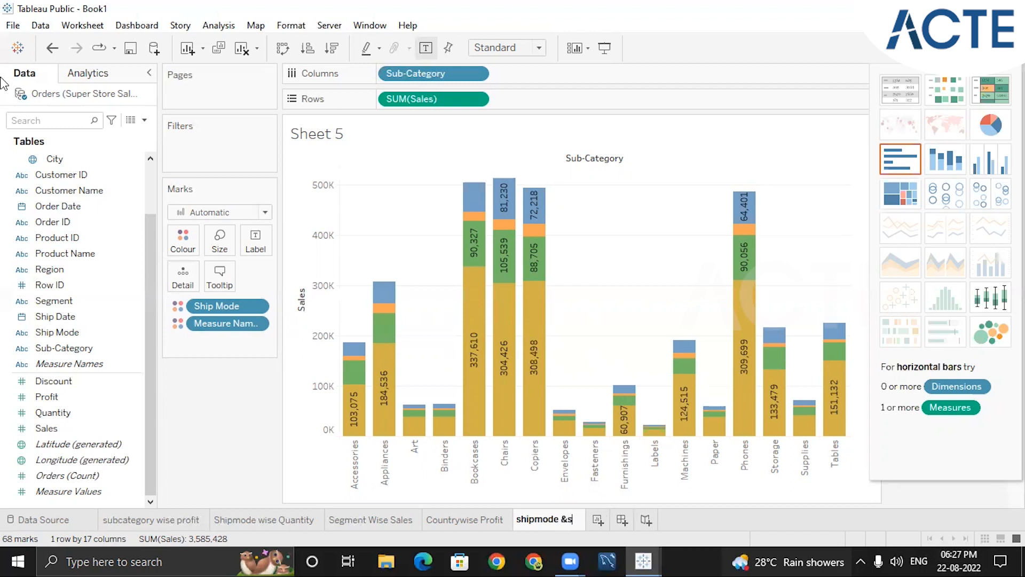
text(ubcatweg)
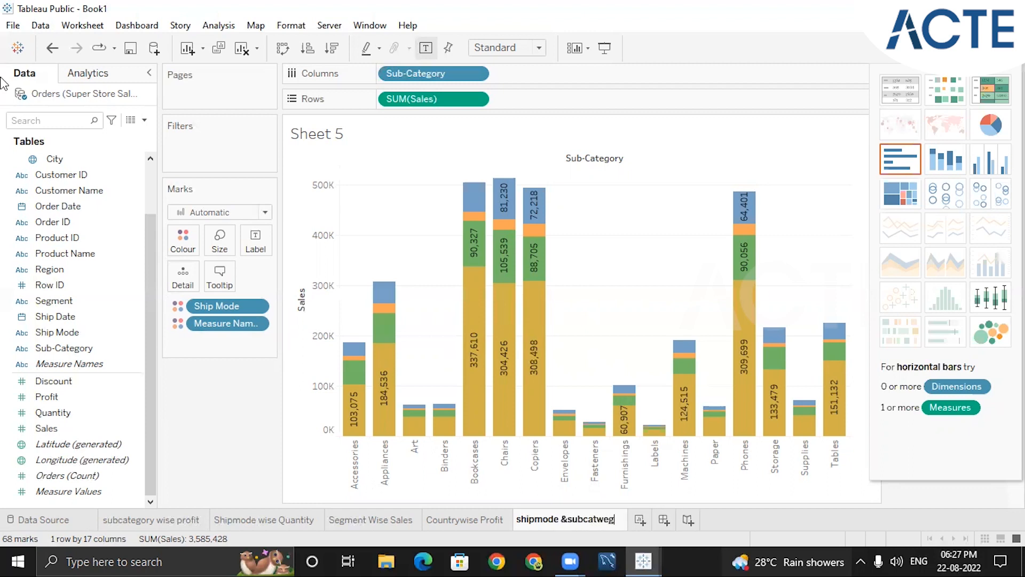
text(ory wise sales)
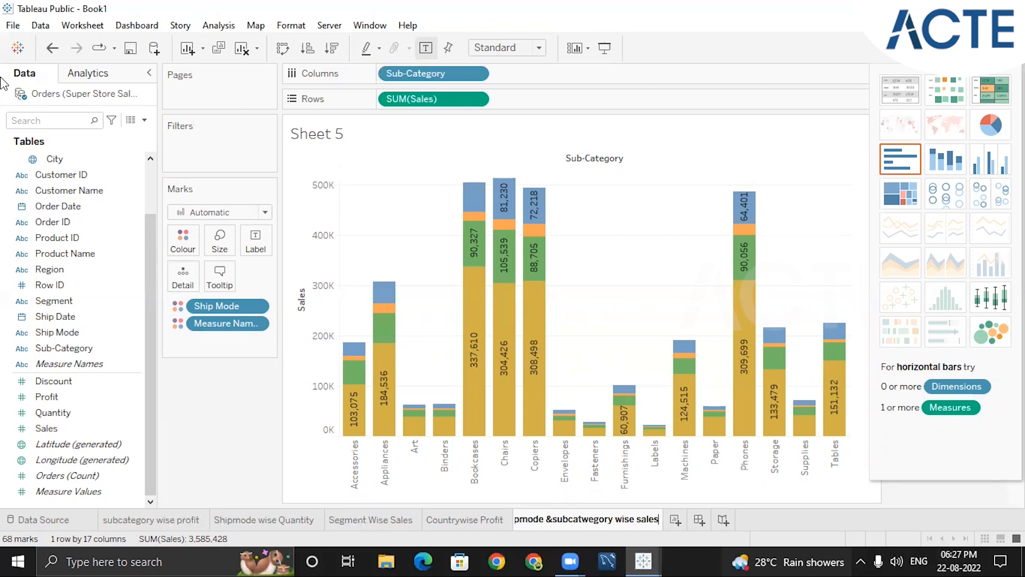
key(Return)
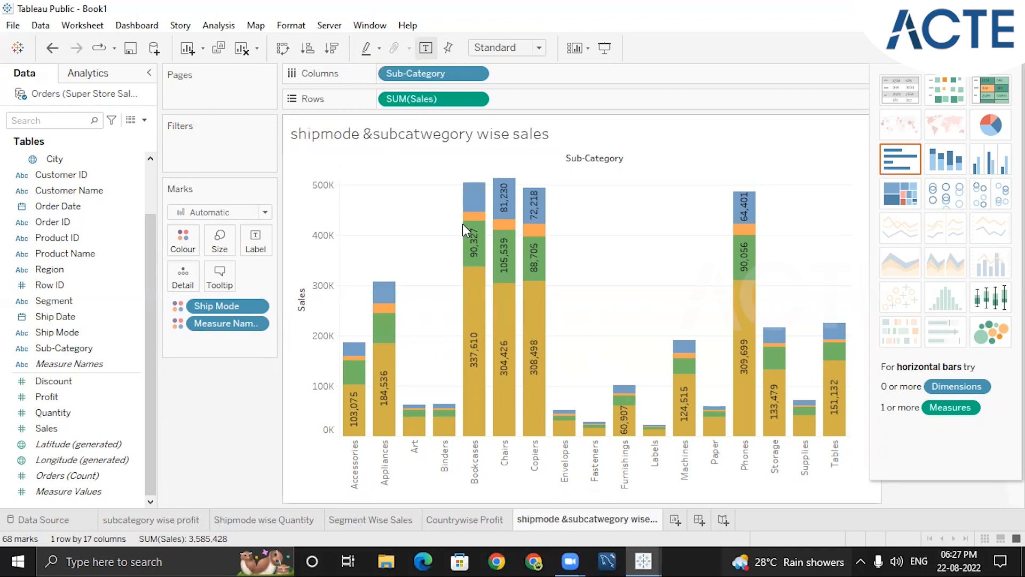
Create a new worksheet and replace its title with "avg sales for subcategory"
click(676, 522)
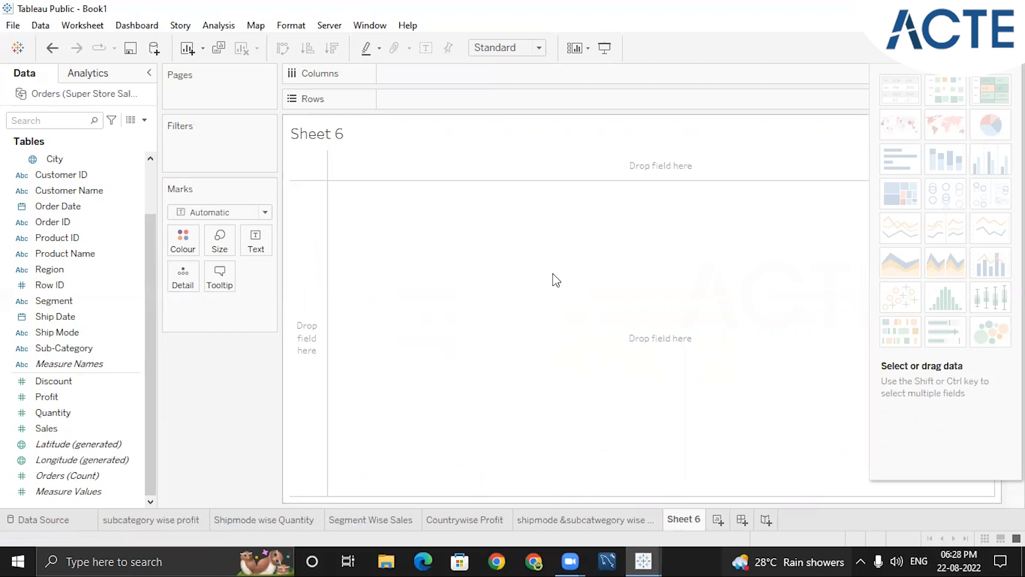
double_click(326, 136)
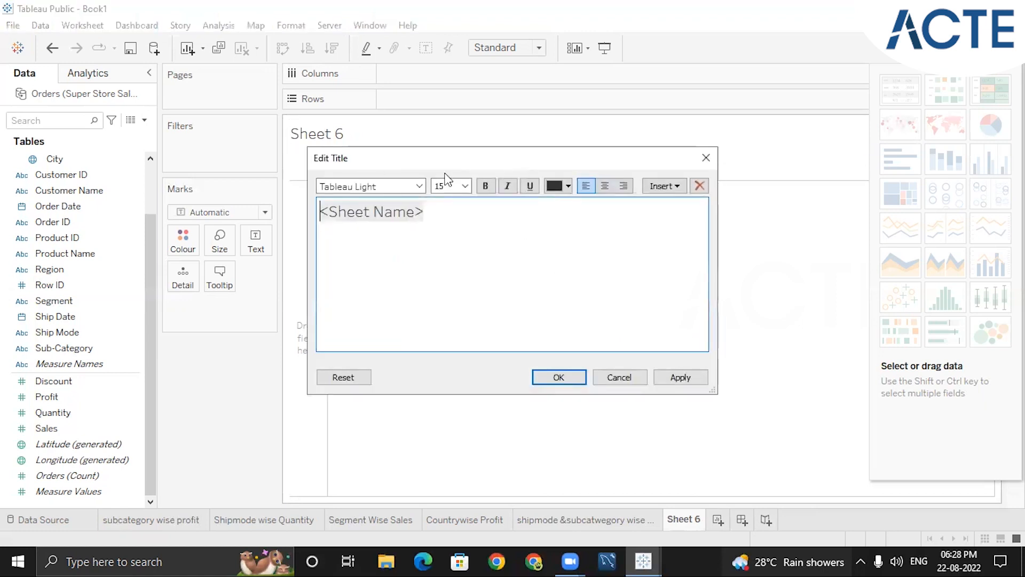
click(465, 217)
key(BackSpace)
key(BackSpace)
key(BackSpace)
key(BackSpace)
key(BackSpace)
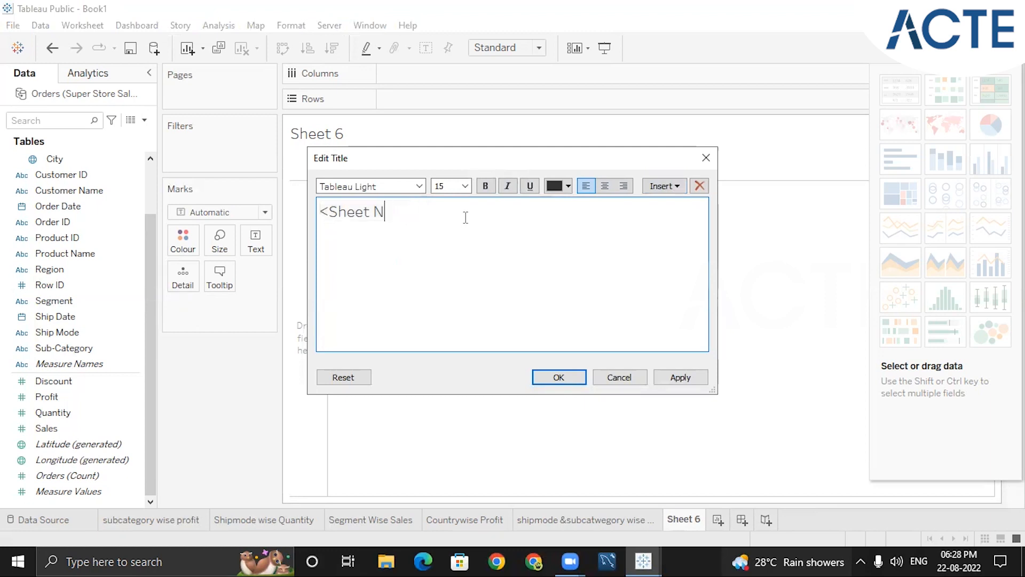
key(BackSpace)
key(BackSpace)
key(BackSpace)
key(BackSpace)
key(BackSpace)
key(BackSpace)
key(BackSpace)
text(av)
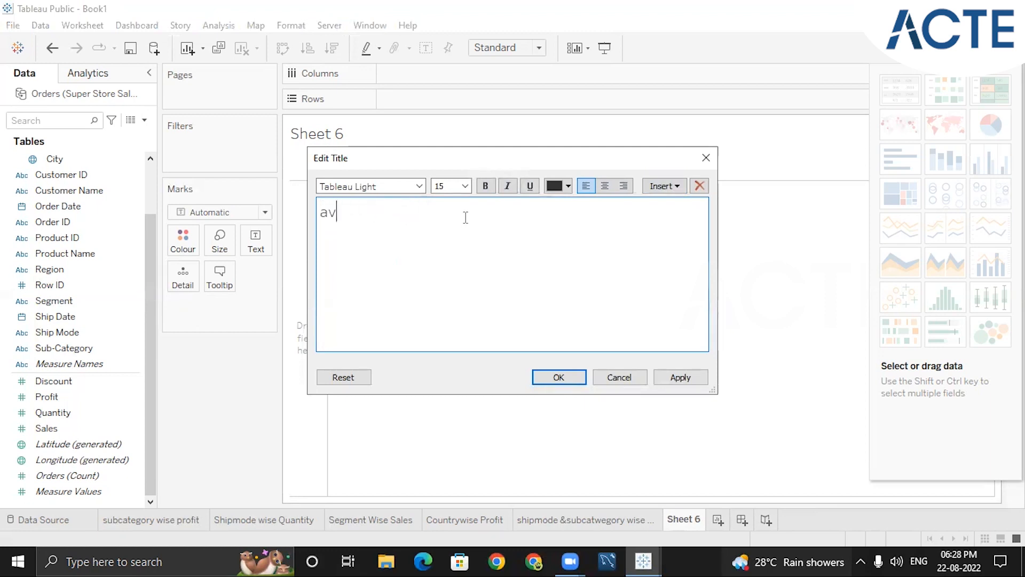
text(g sales for subcategory)
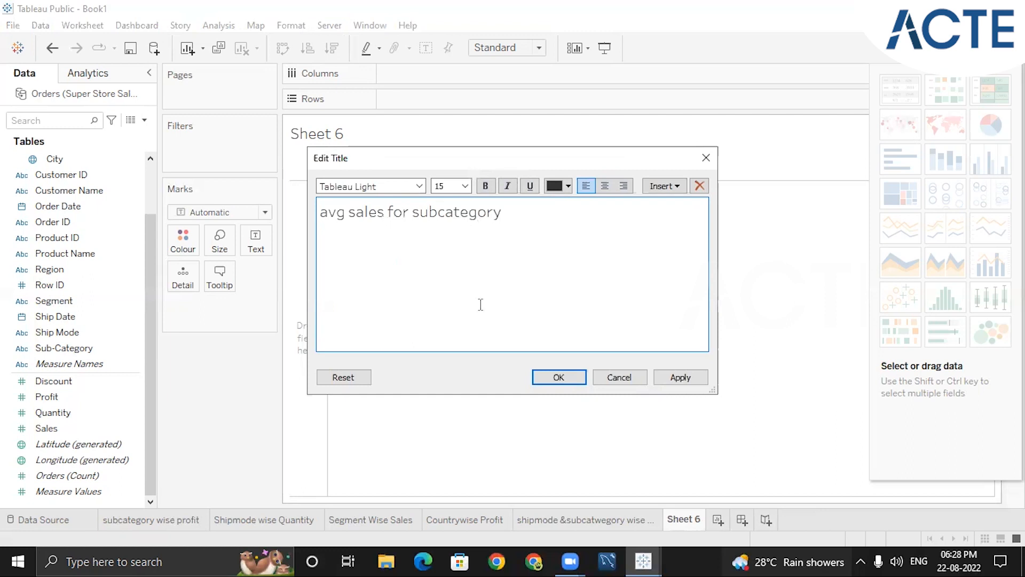
key(Return)
Build a text table of Sales by Sub-Category with the Sales measure aggregated as Average
double_click(63, 350)
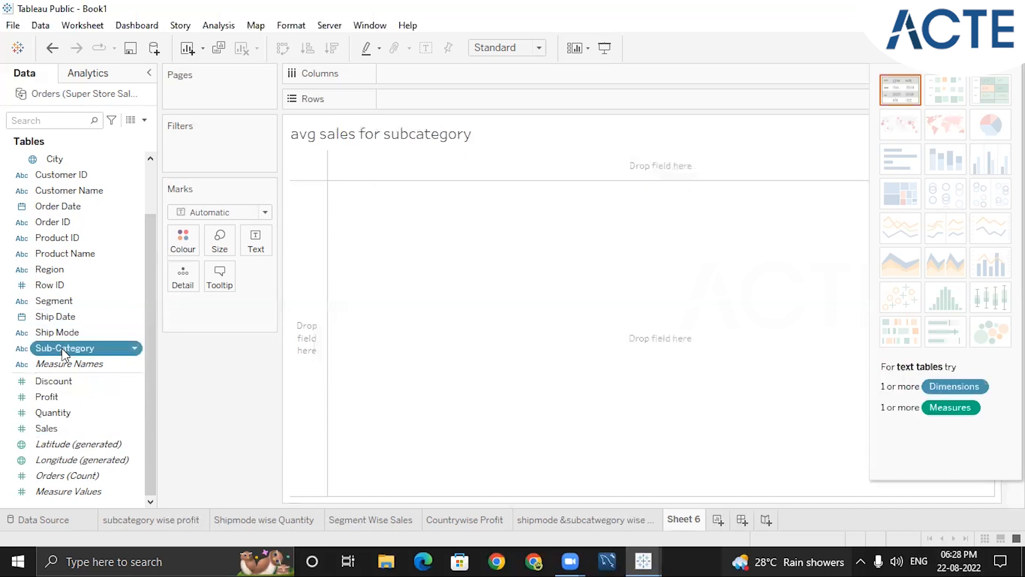
click(80, 428)
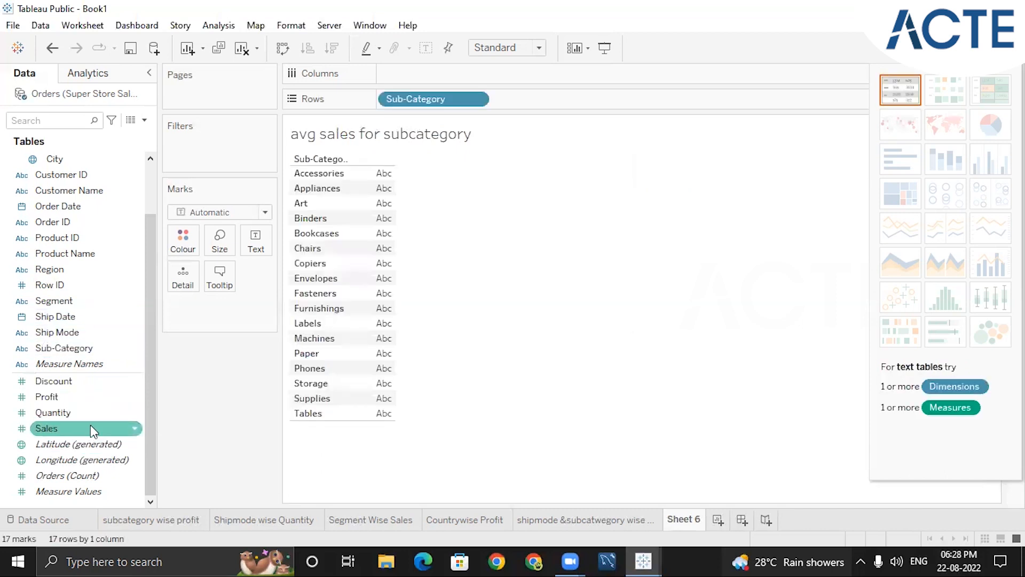
drag(108, 427, 225, 309)
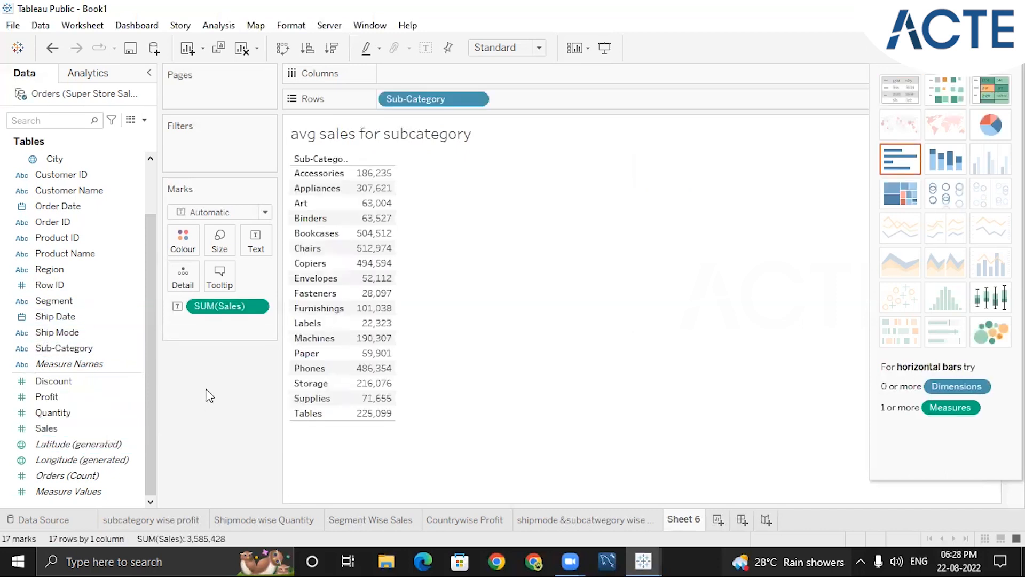
click(256, 308)
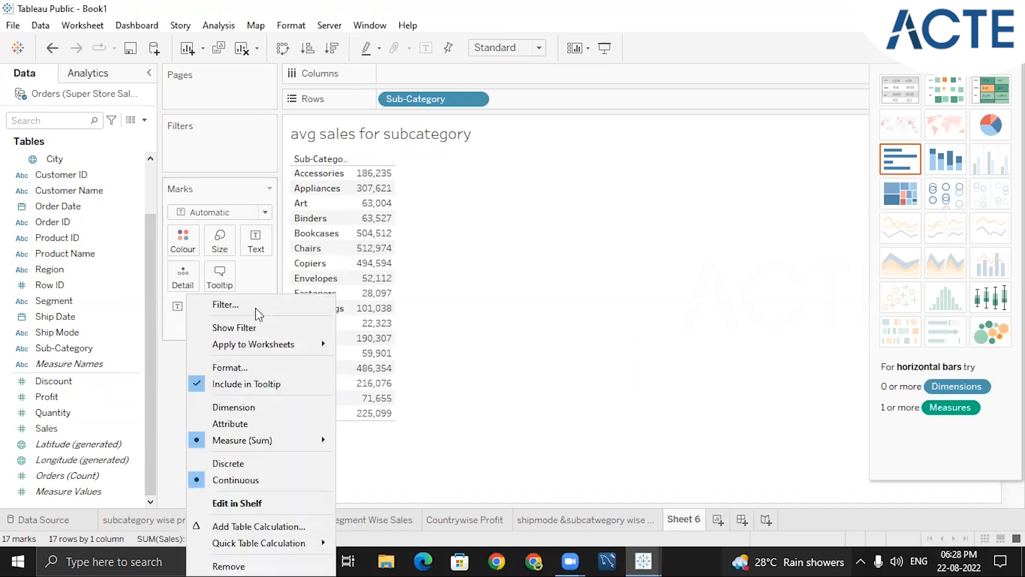
click(590, 370)
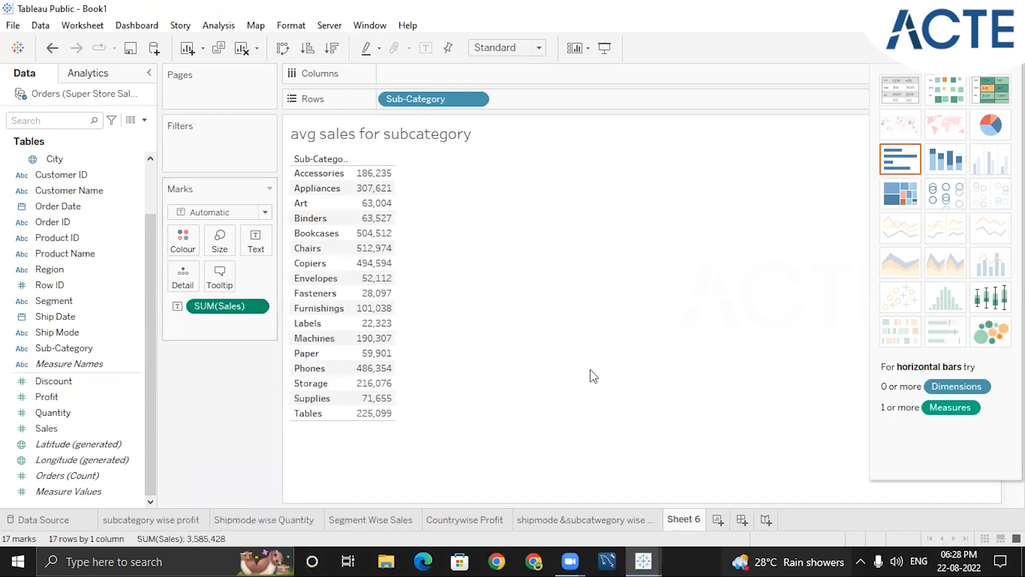
click(257, 307)
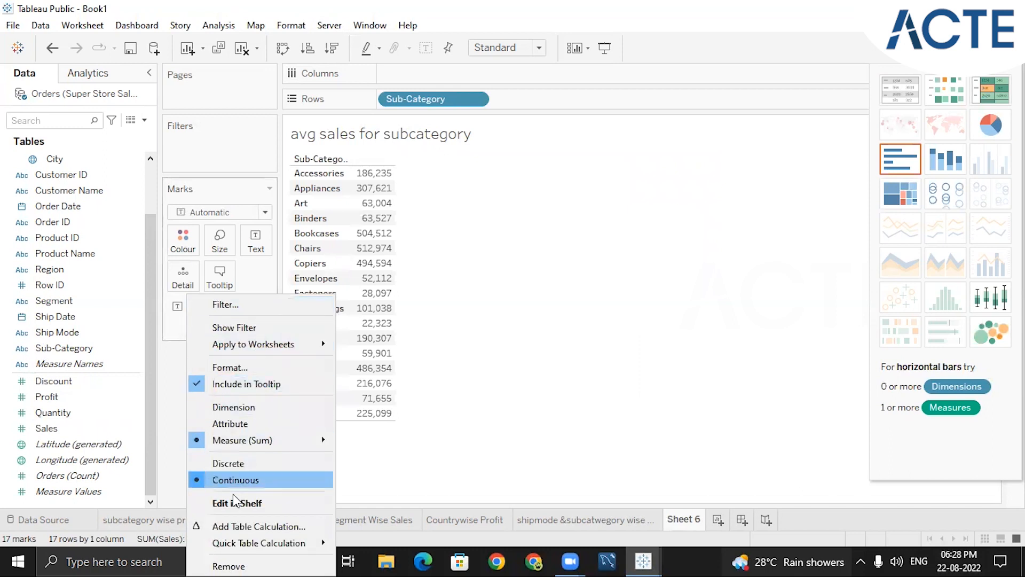
mouse_move(257, 433)
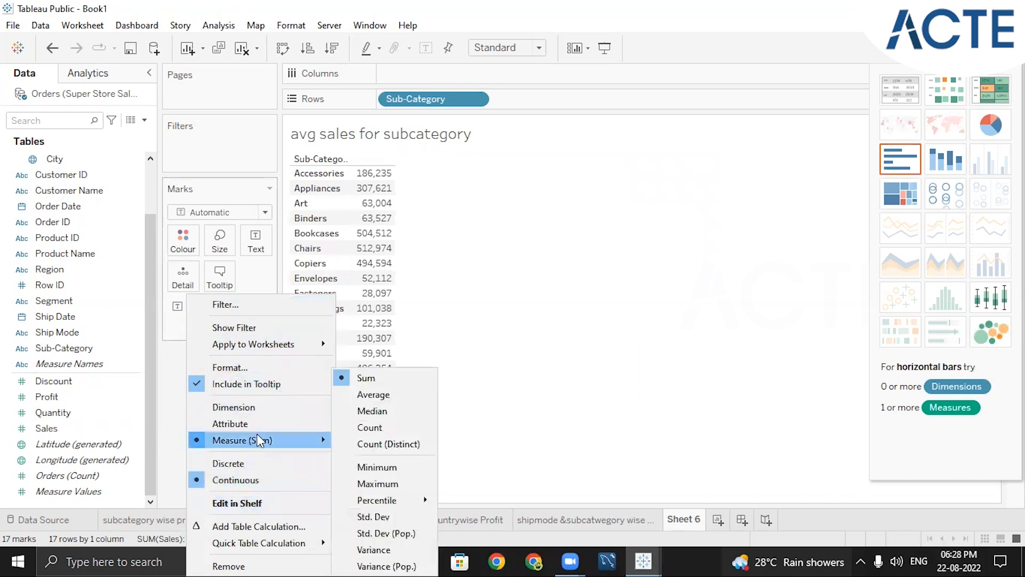
click(388, 395)
Try Count (Distinct) as the Sales aggregation, check the Accessories value, and set the measure back to Average
click(257, 306)
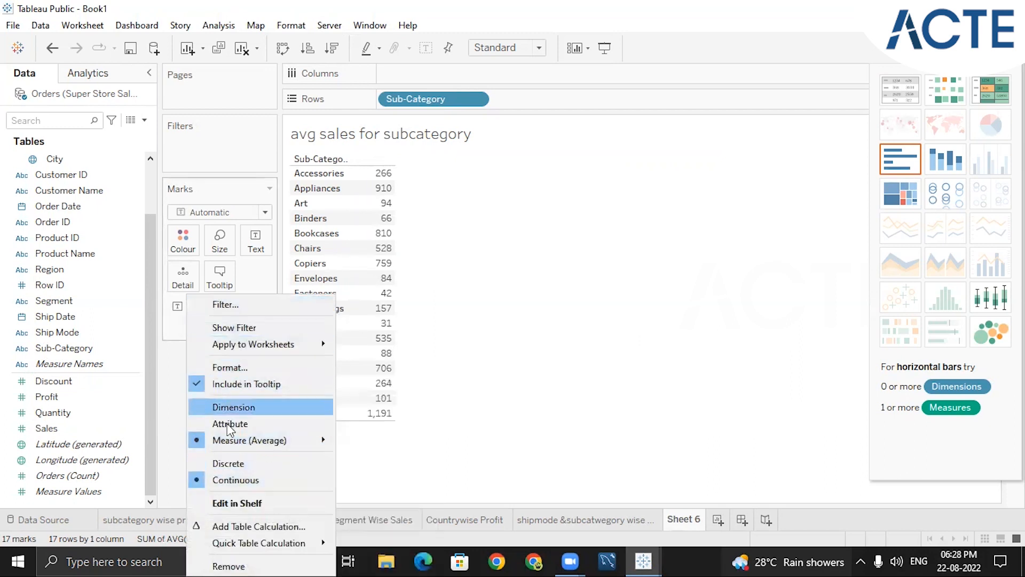
mouse_move(233, 441)
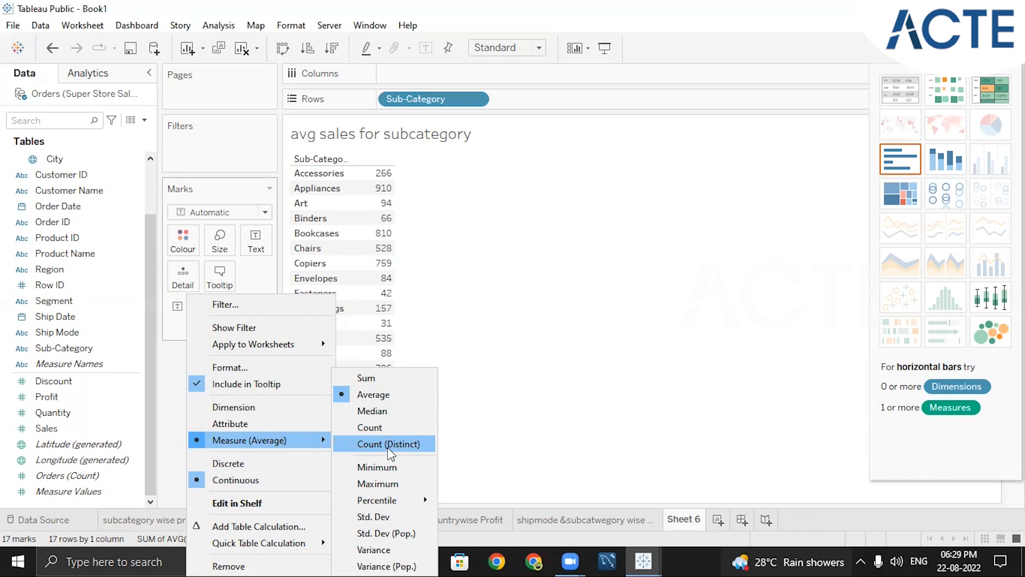
click(389, 445)
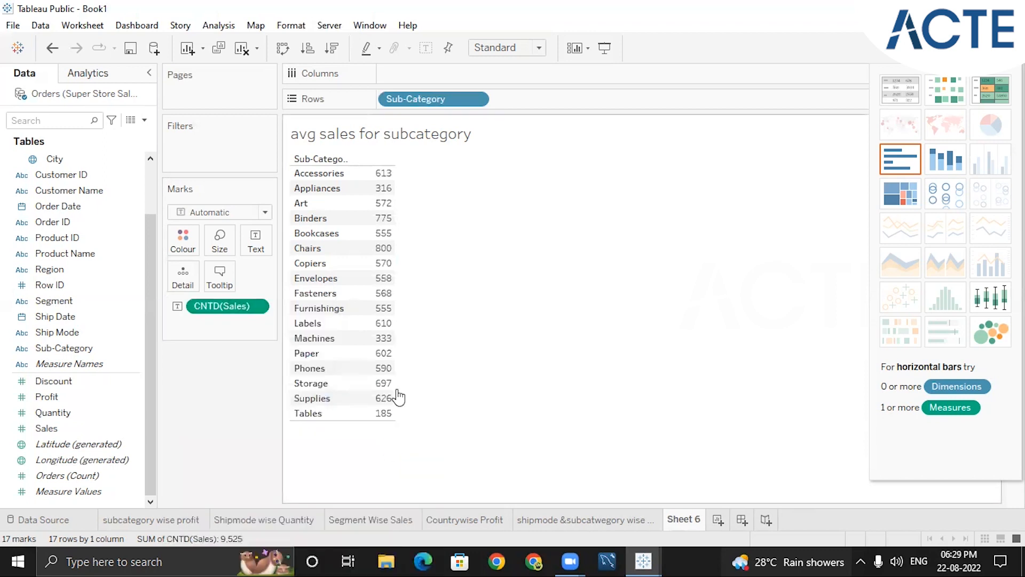
mouse_move(380, 182)
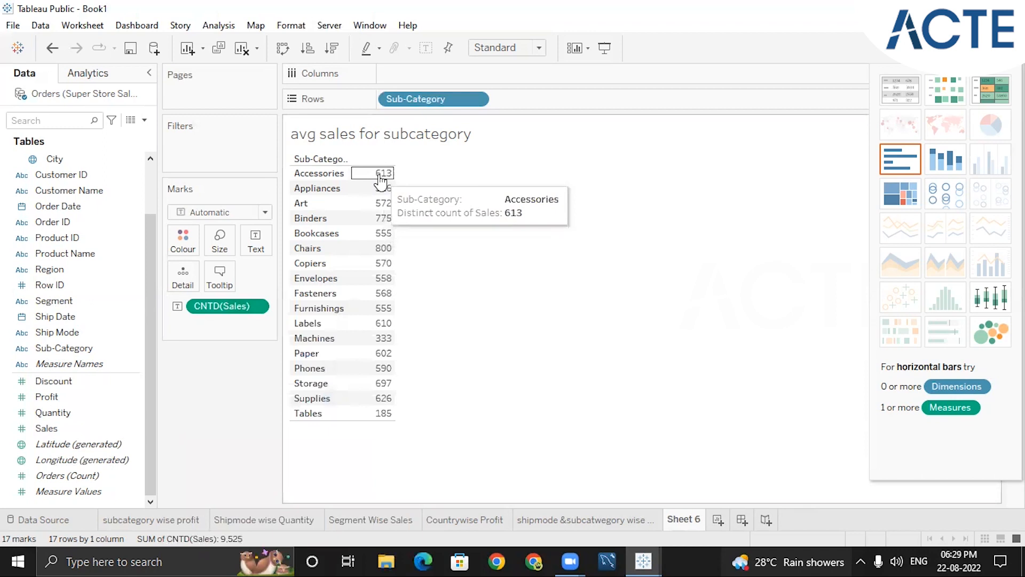
right_click(255, 306)
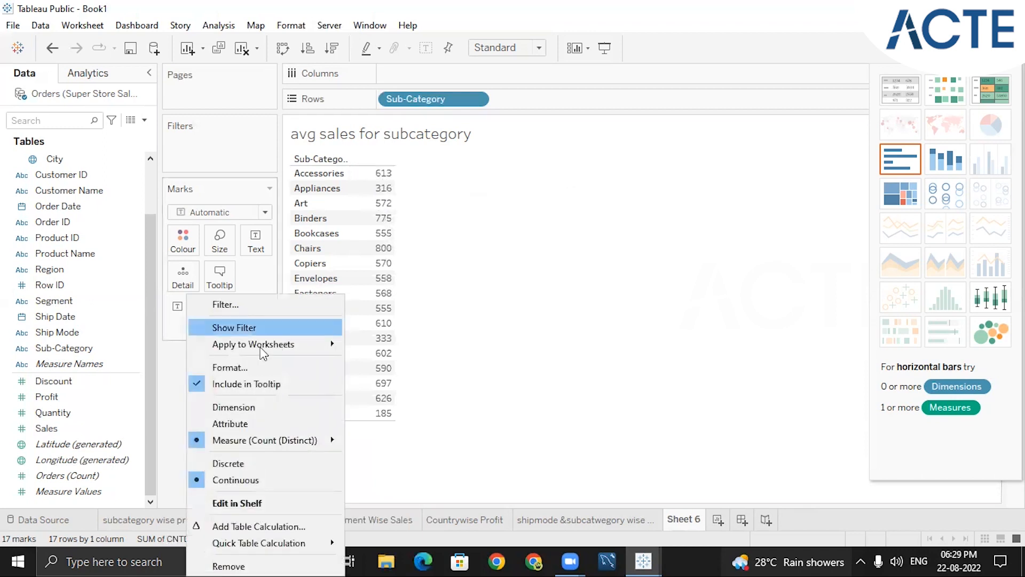
mouse_move(265, 448)
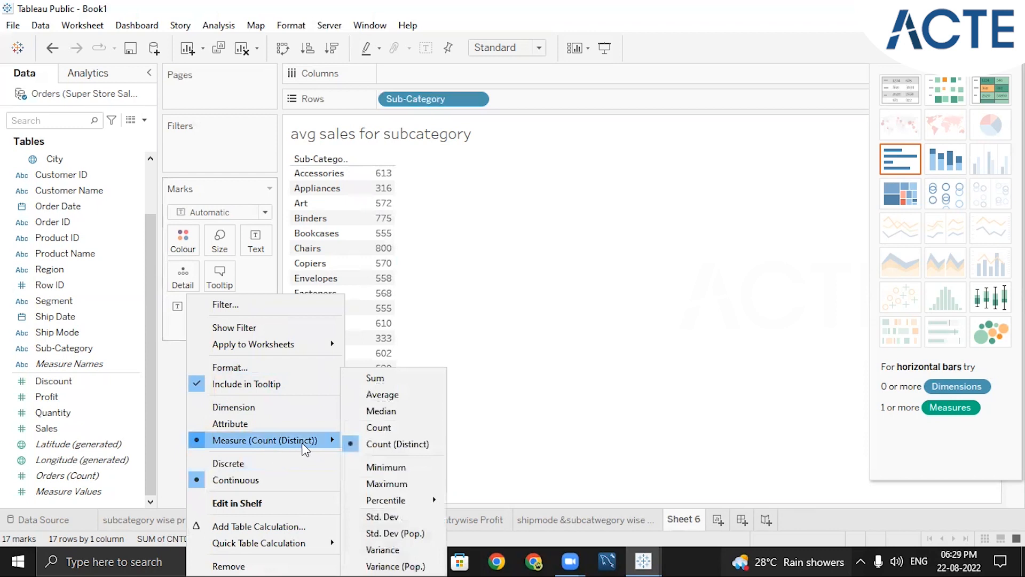
click(392, 395)
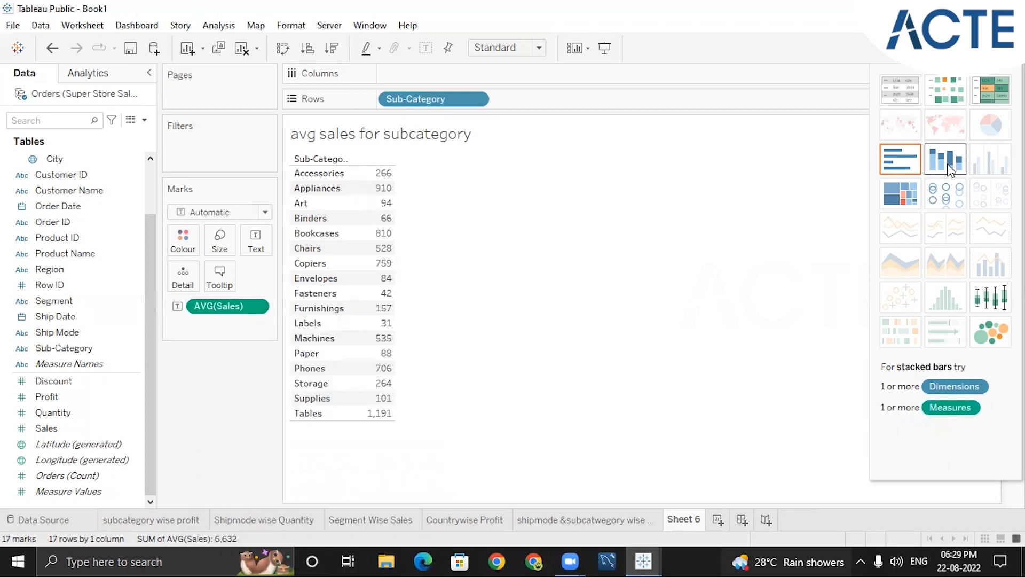
Turn the average sales table into a horizontal bar chart and swap its rows and columns for vertical bars
click(909, 159)
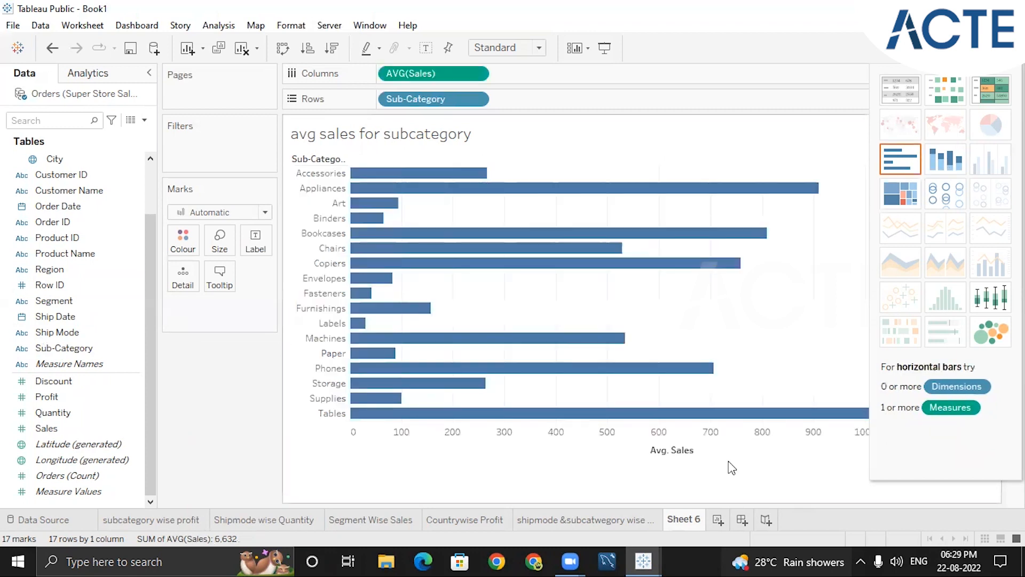
click(283, 48)
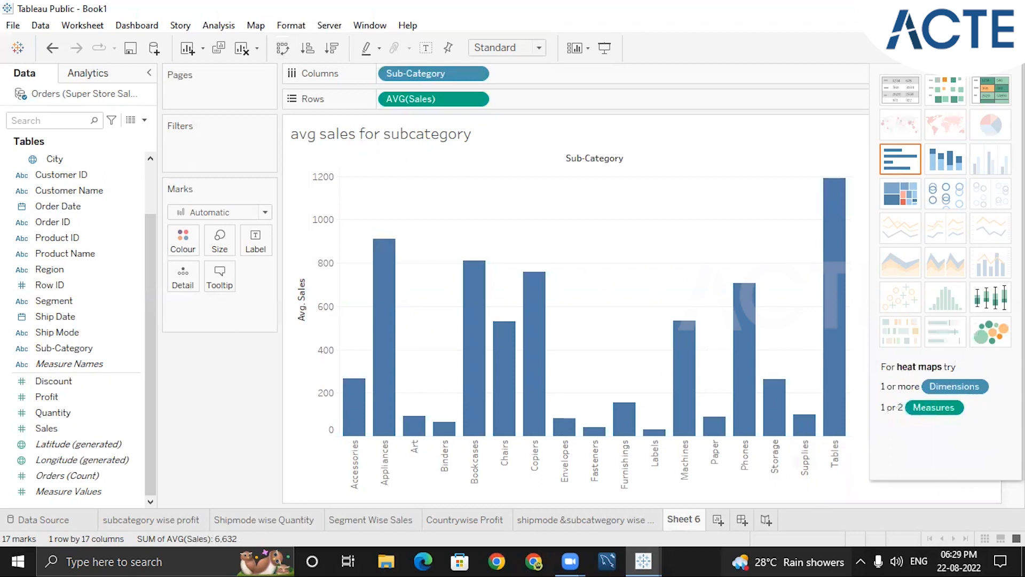
Rename the Sheet 6 worksheet as "Avg sales for subcategory"
double_click(686, 518)
text(Avg)
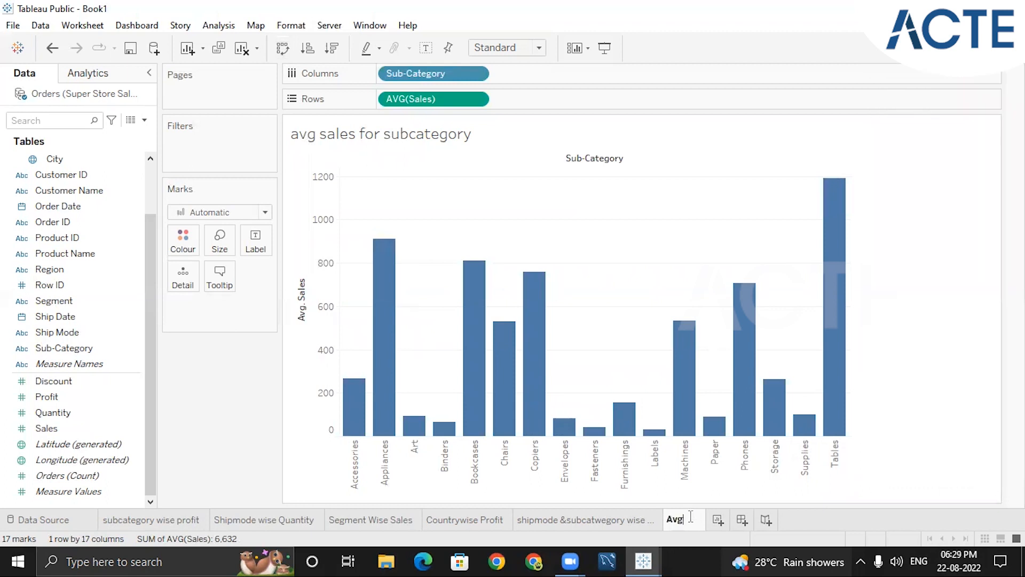
text( sales )
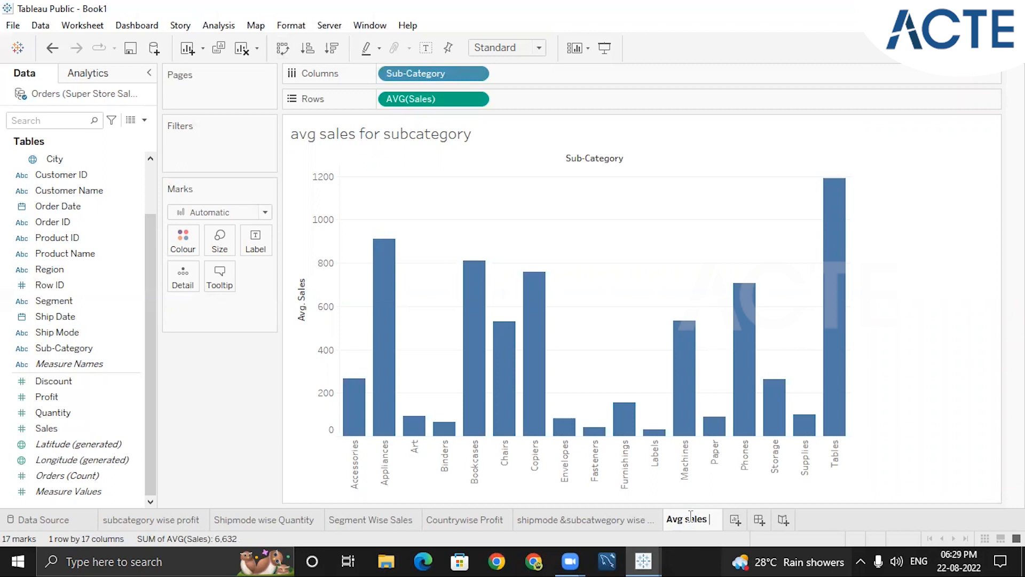
text(for su)
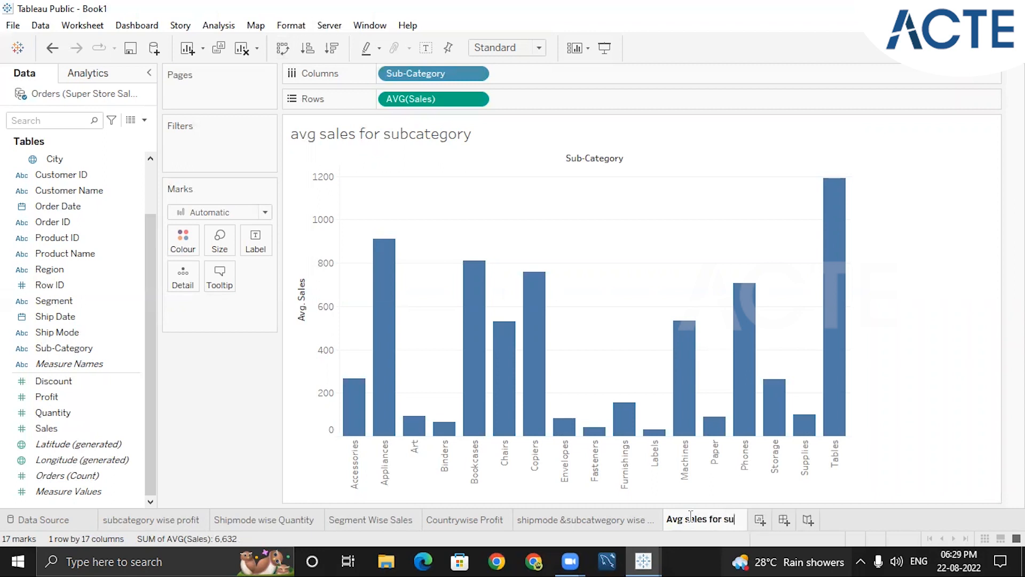
text(bcategory)
key(Return)
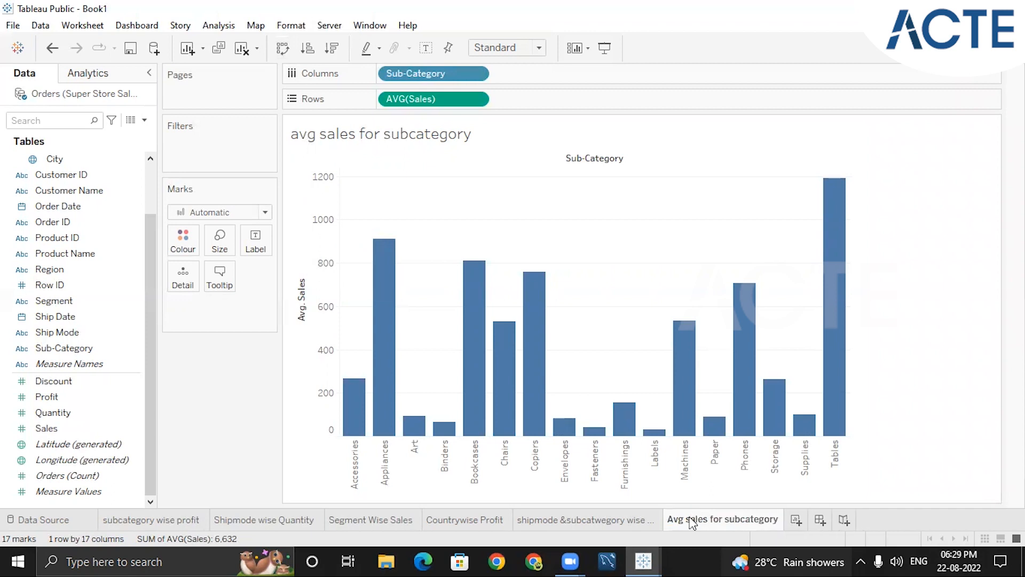
Create a new worksheet and build a text table of summed Profit by Order Date year
click(801, 521)
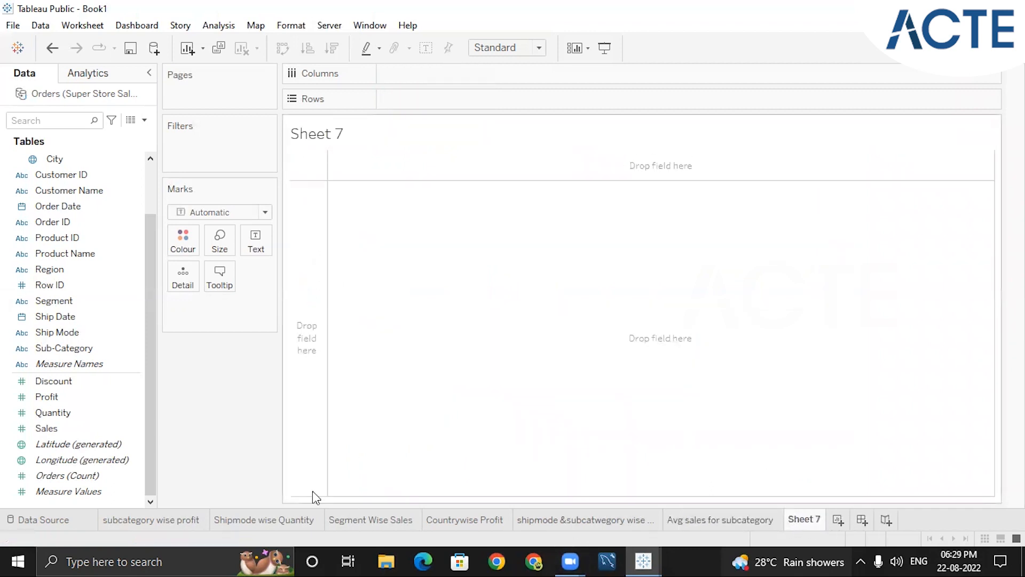
click(135, 207)
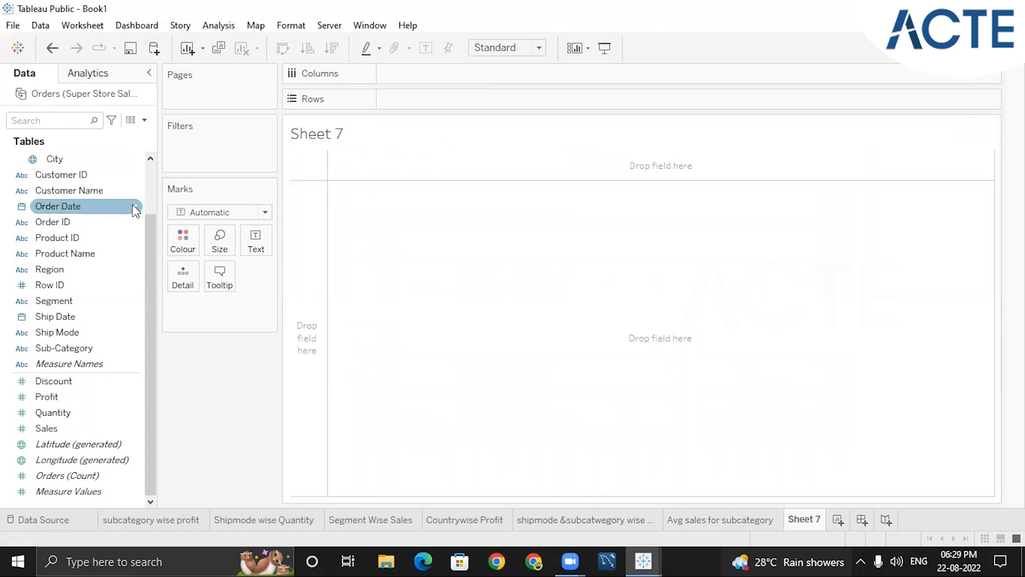
drag(144, 216, 147, 168)
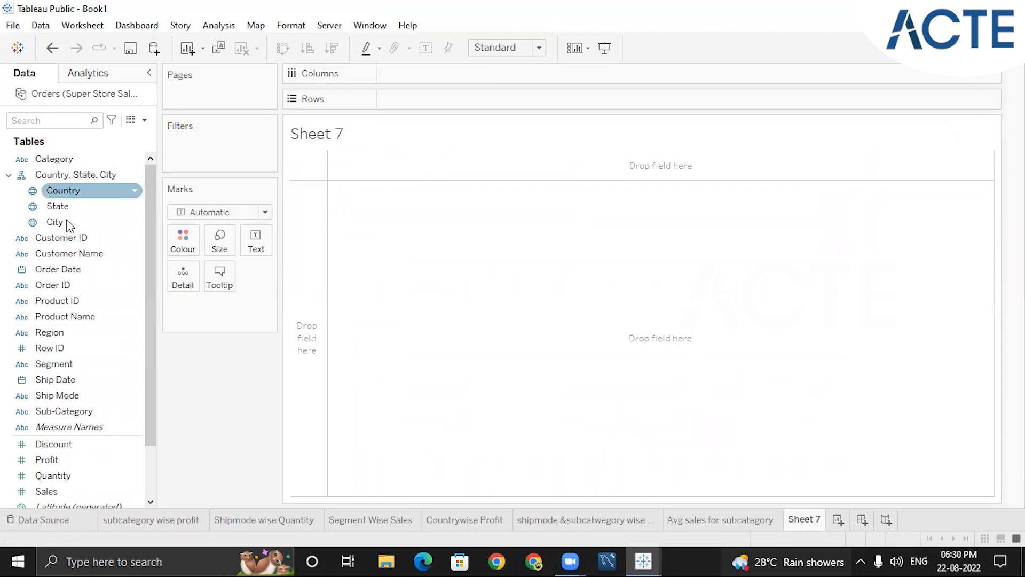
double_click(59, 269)
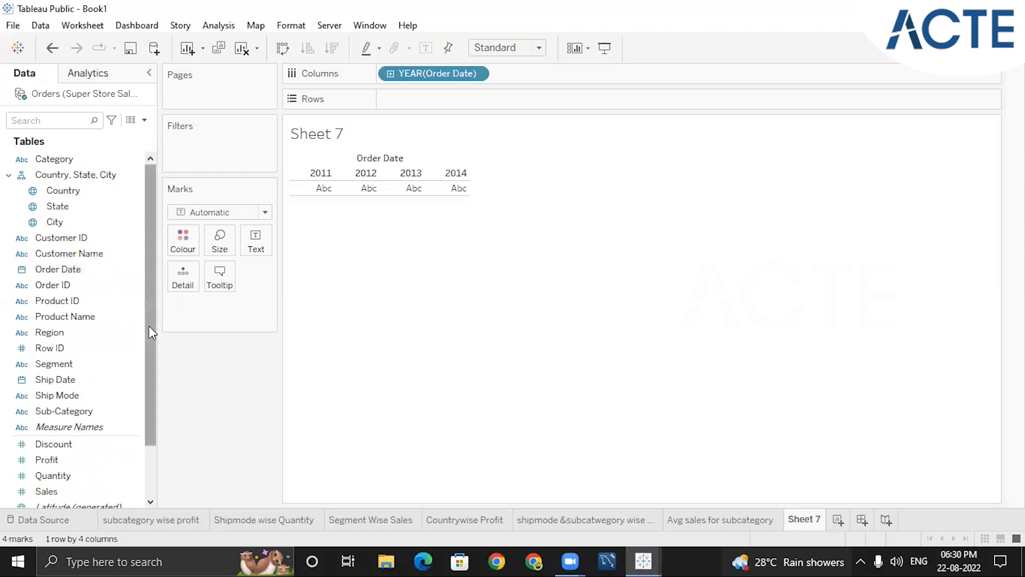
drag(149, 325, 149, 426)
click(60, 426)
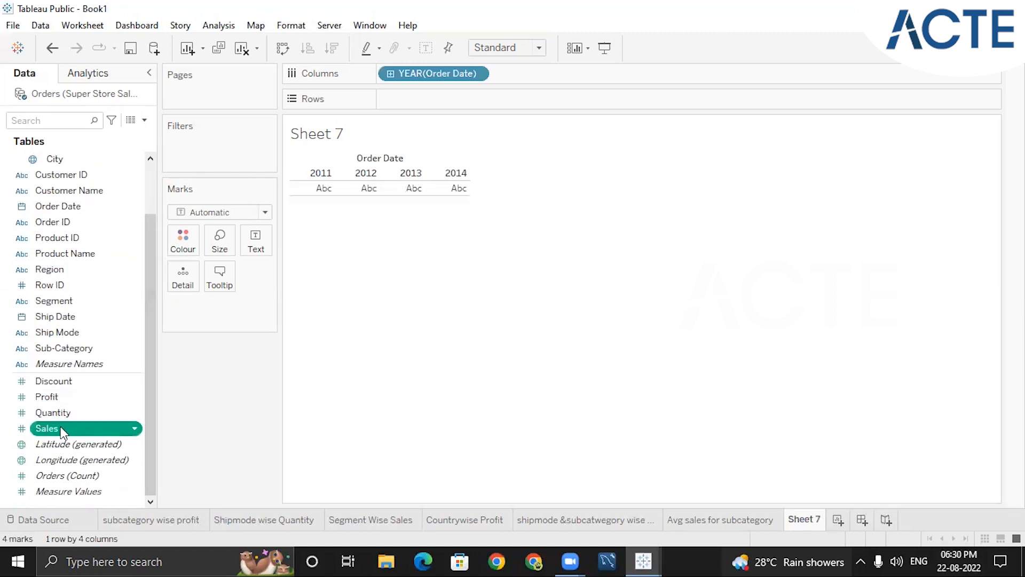
click(43, 395)
double_click(43, 395)
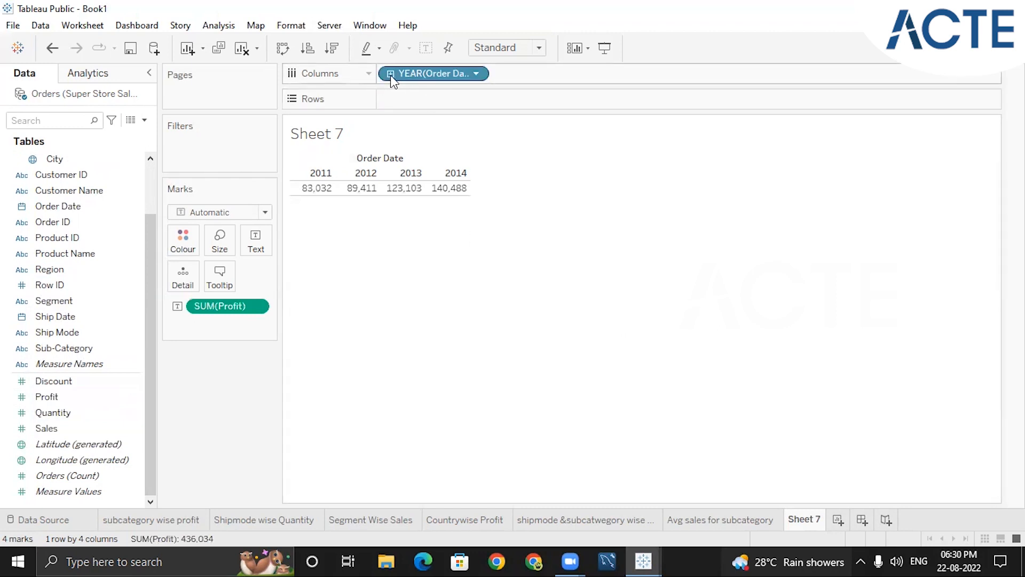
Try the continuous Year level for Order Date in the profit table, and set the field to discrete Month
click(476, 74)
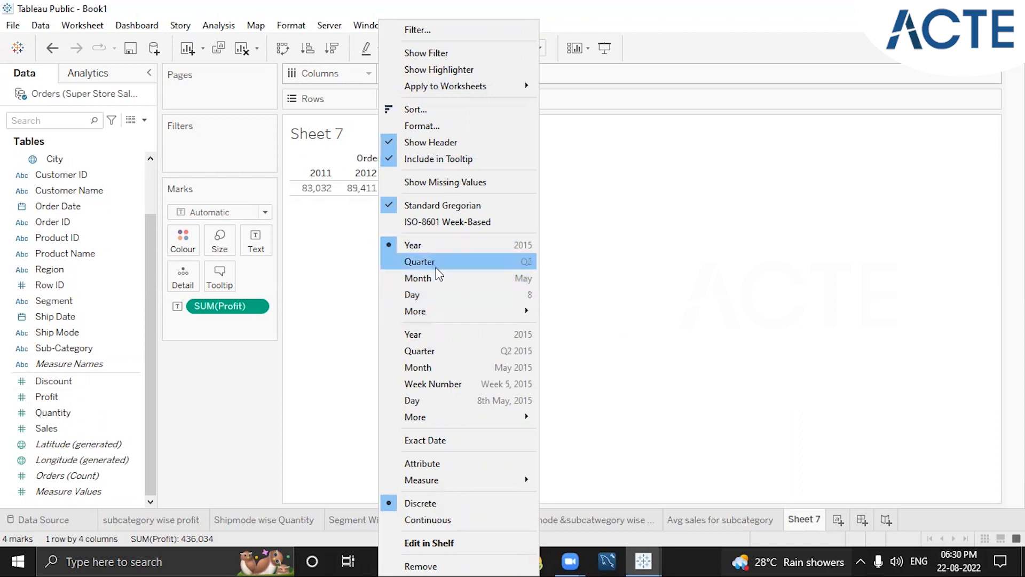
click(419, 335)
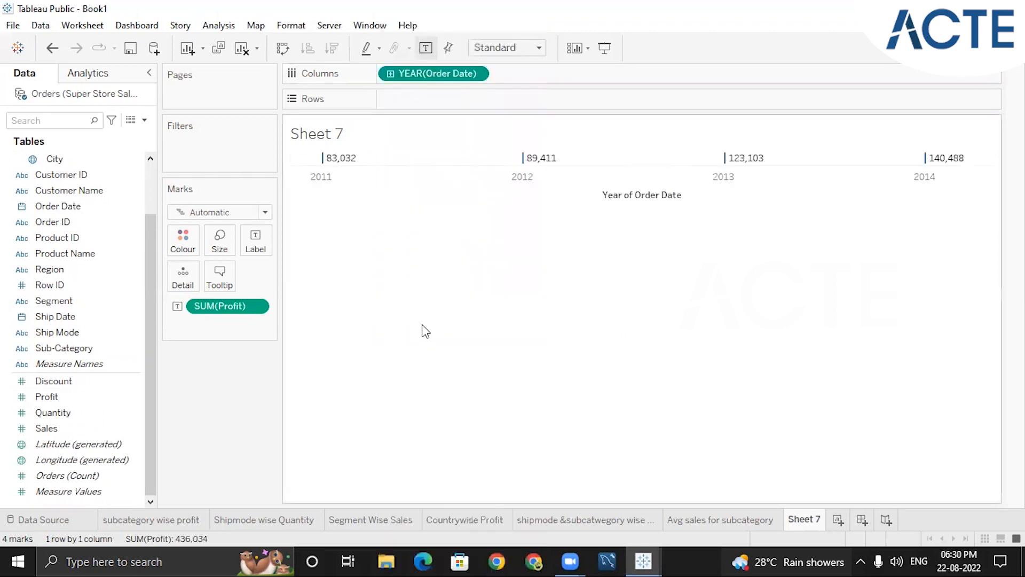
click(478, 73)
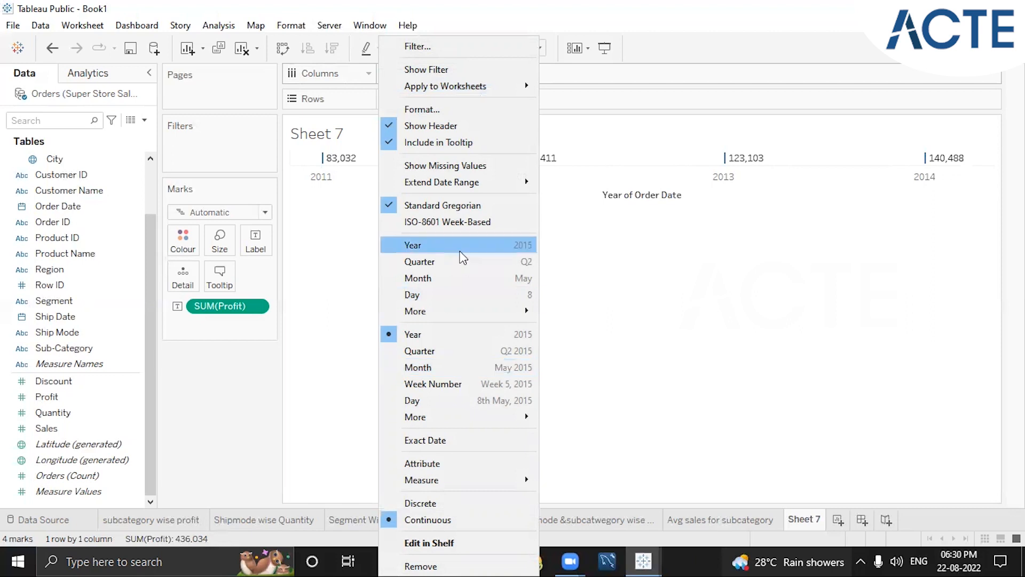
click(447, 279)
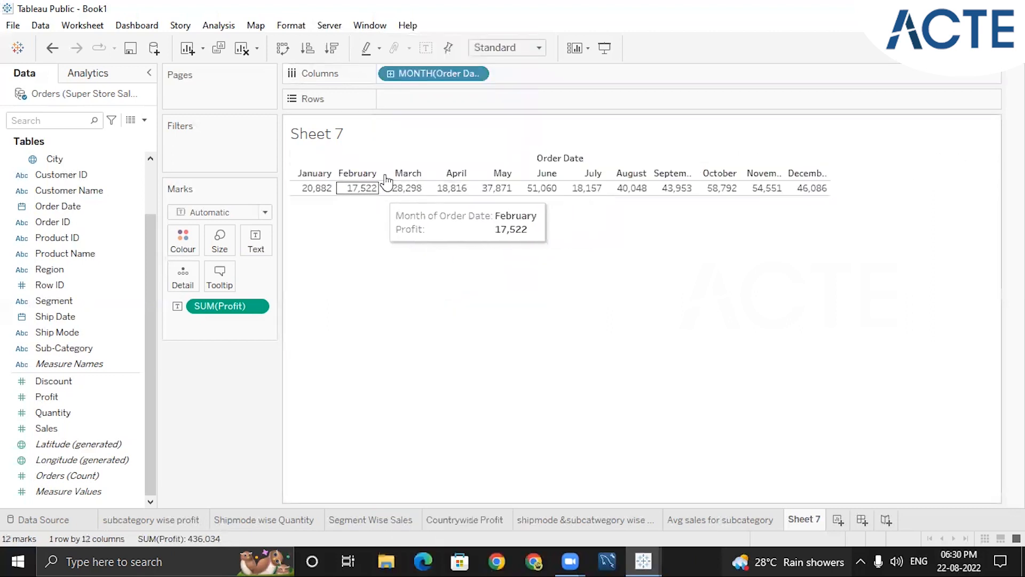
click(475, 74)
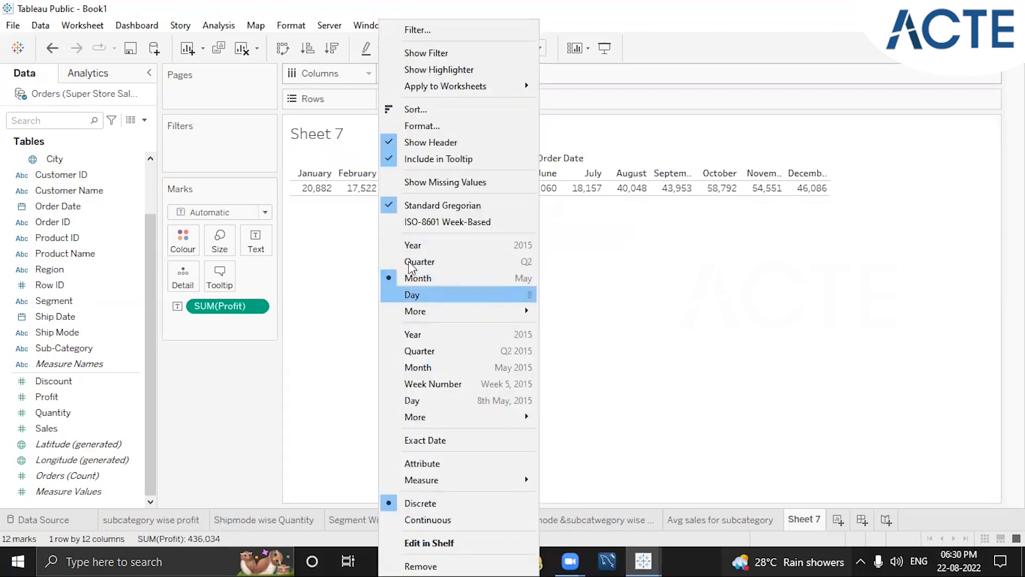
click(424, 222)
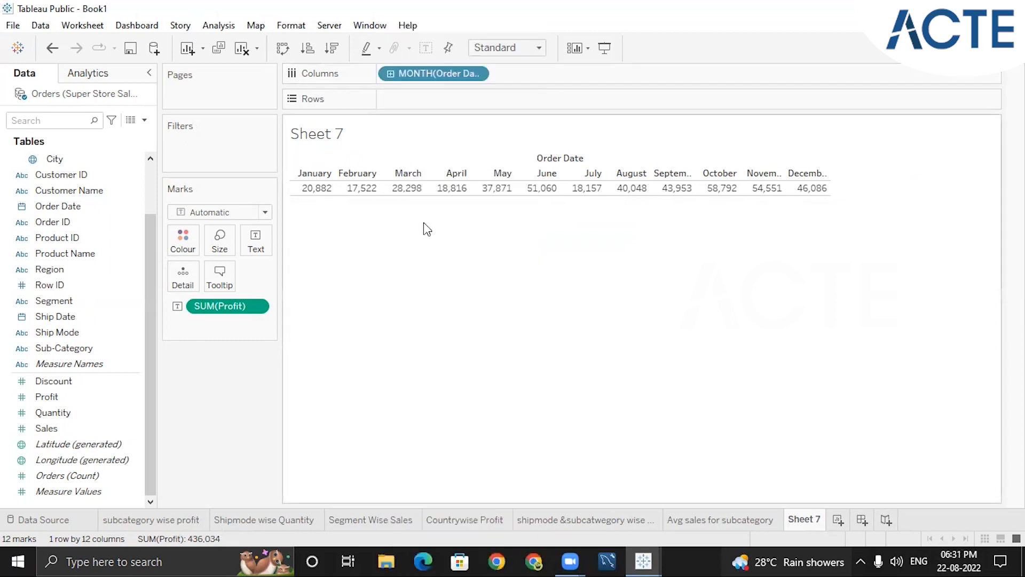
mouse_move(309, 192)
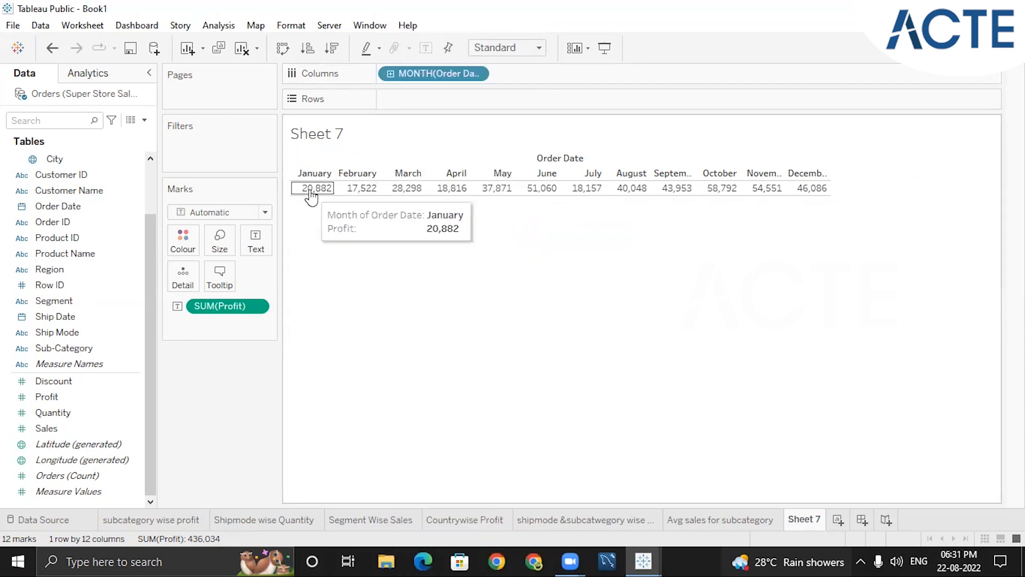
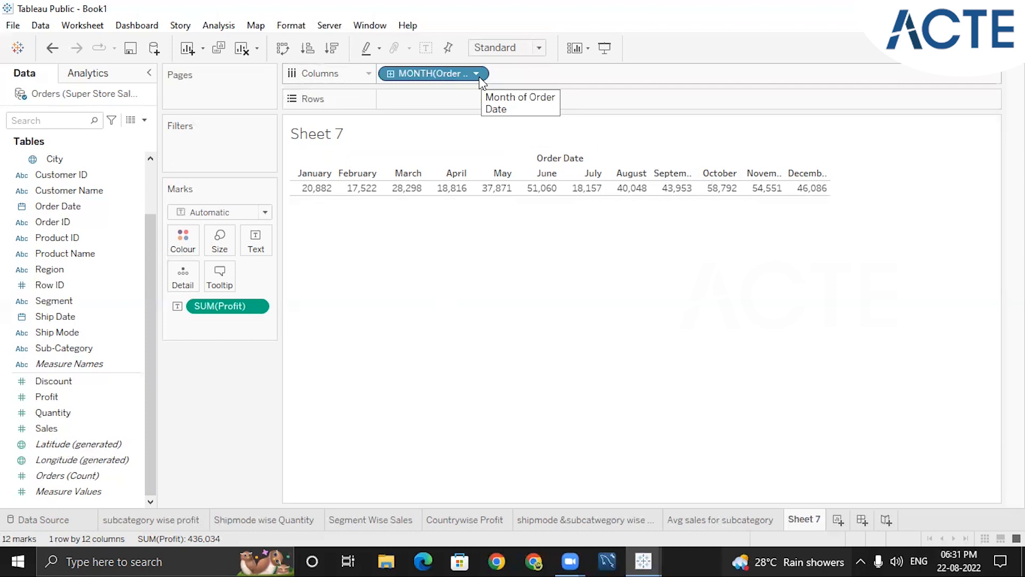
Set Order Date to the continuous Month level and plot Profit as a continuous line chart
click(477, 74)
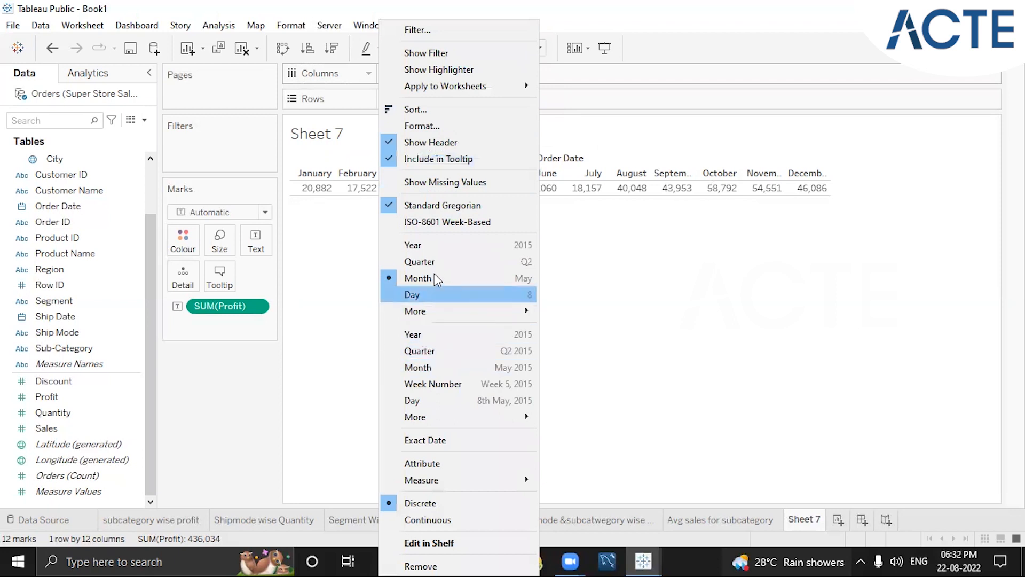
click(437, 374)
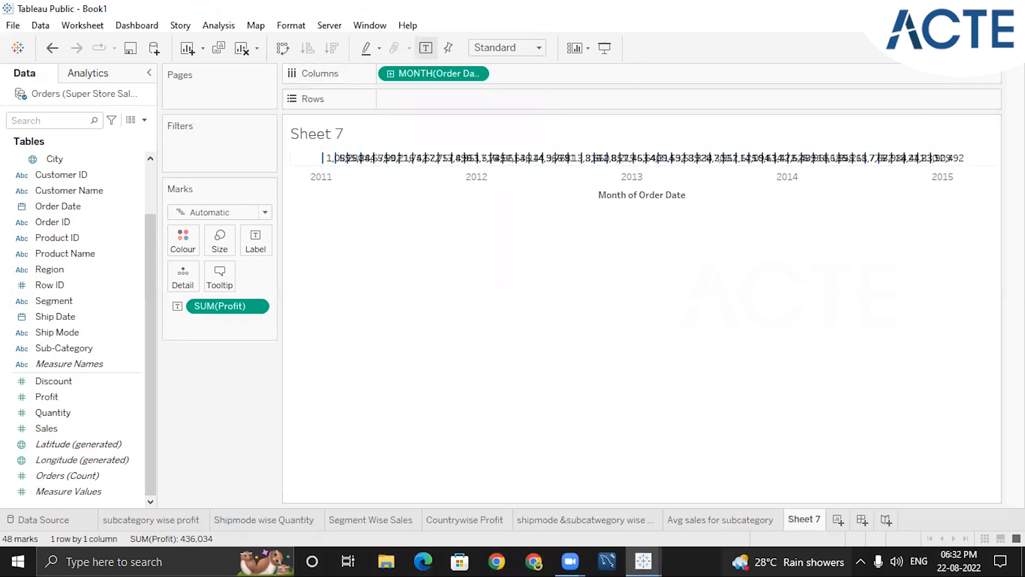
click(987, 48)
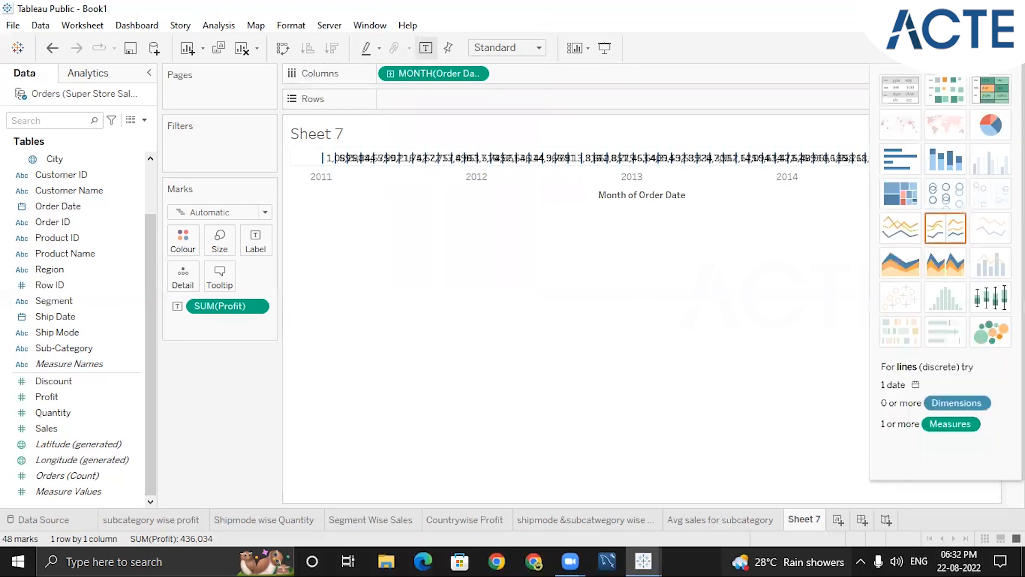
click(902, 233)
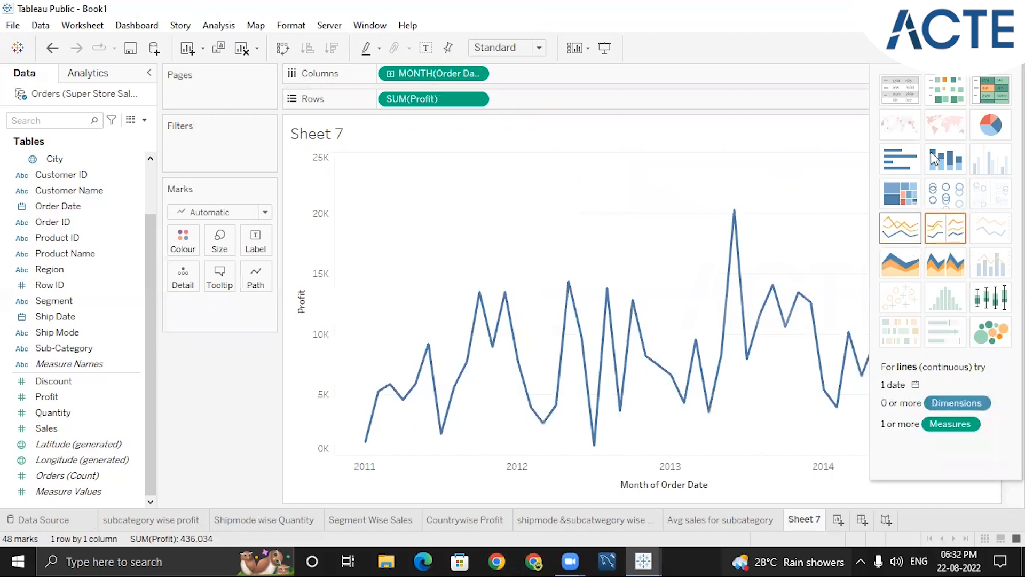
click(987, 48)
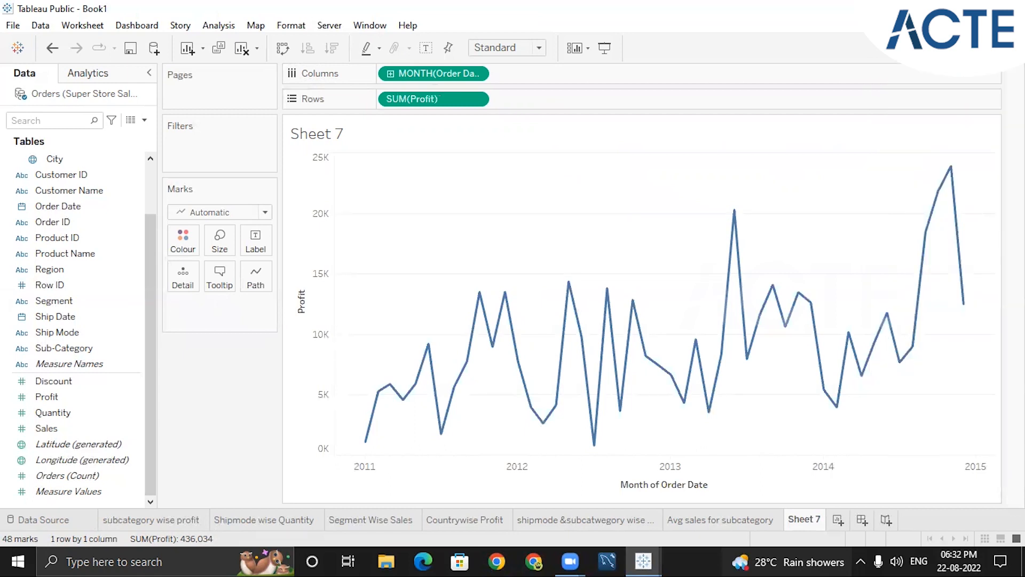
Set Order Date to continuous Year and drill the profit line chart down through Quarter, Month and Week to Day
mouse_move(379, 398)
mouse_move(365, 444)
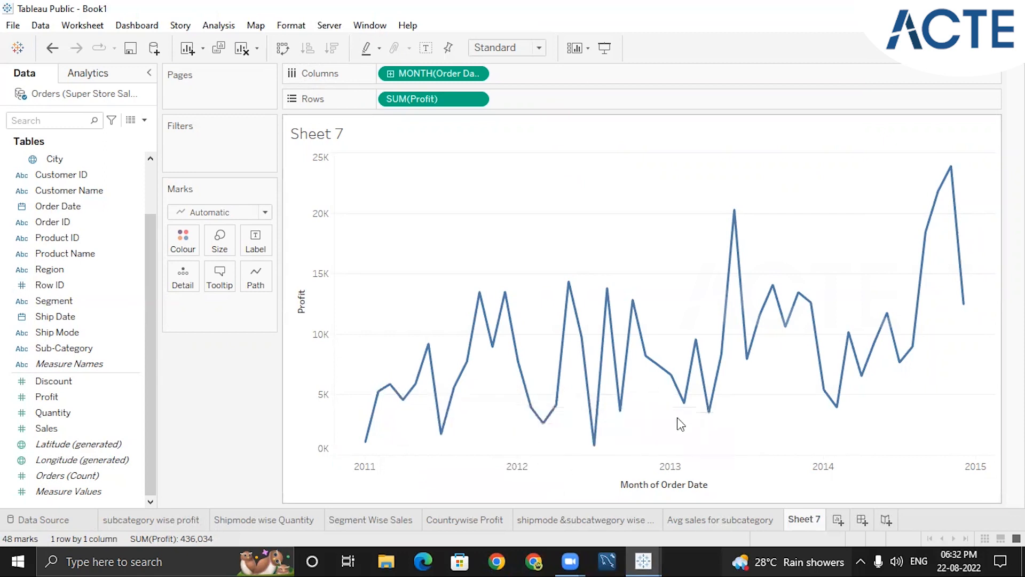
mouse_move(732, 214)
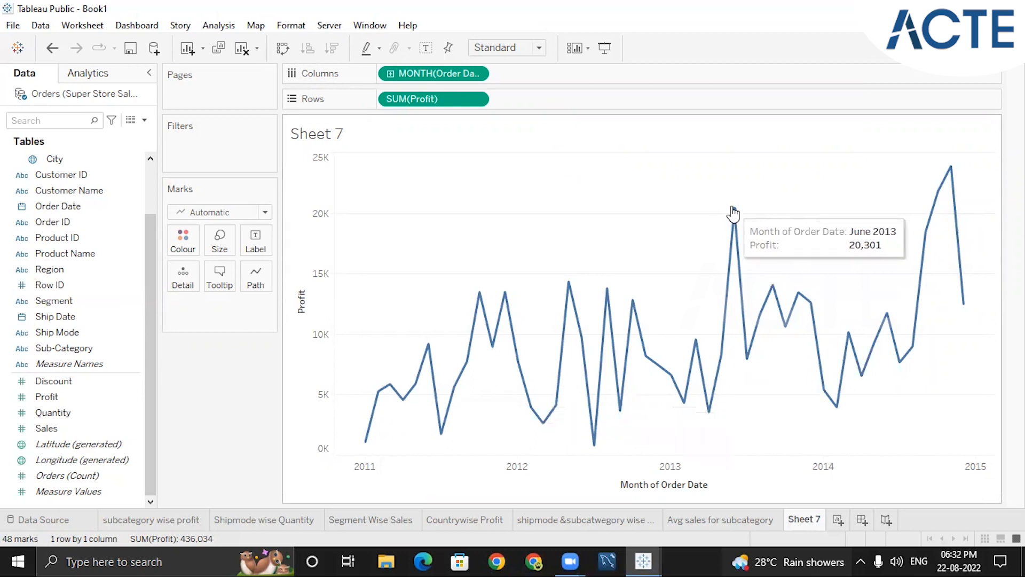
mouse_move(948, 174)
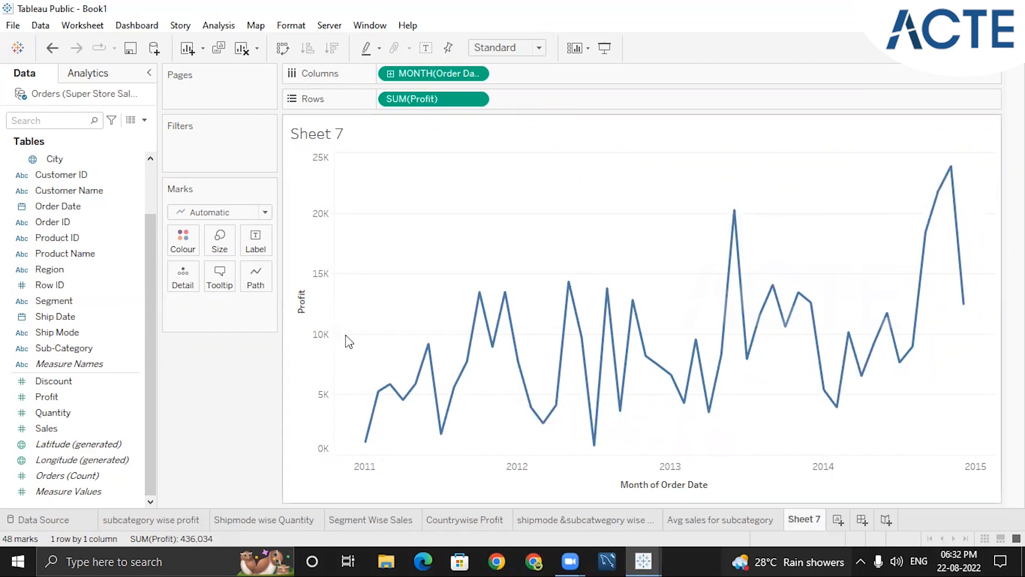
mouse_move(517, 322)
mouse_move(483, 294)
mouse_move(569, 285)
click(475, 73)
click(437, 334)
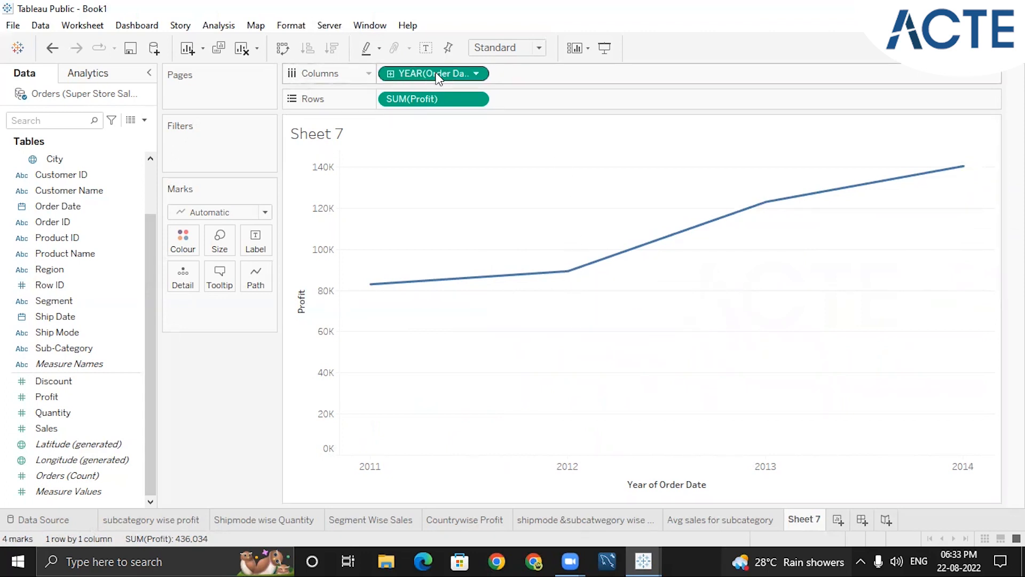
click(390, 73)
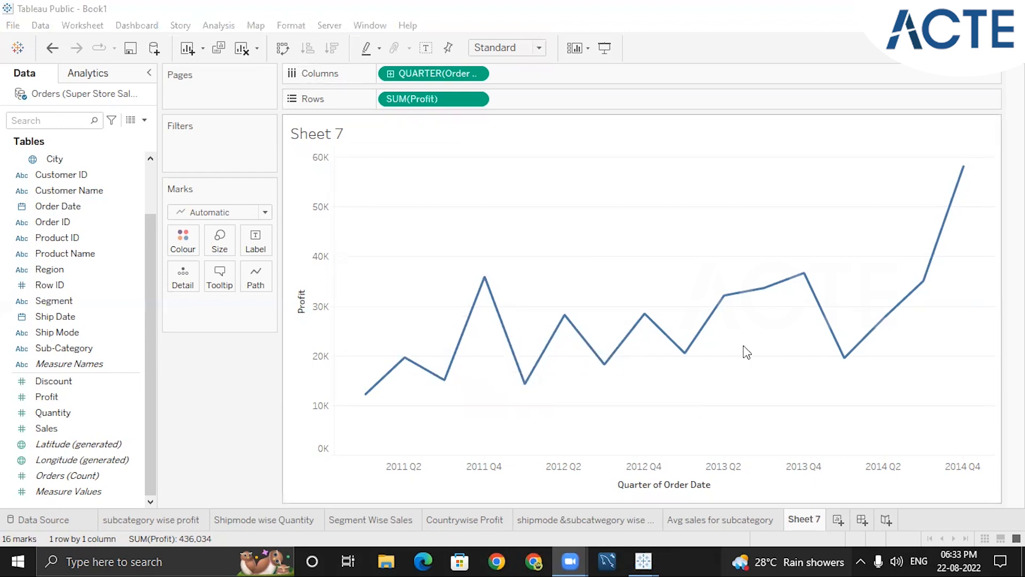
mouse_move(377, 385)
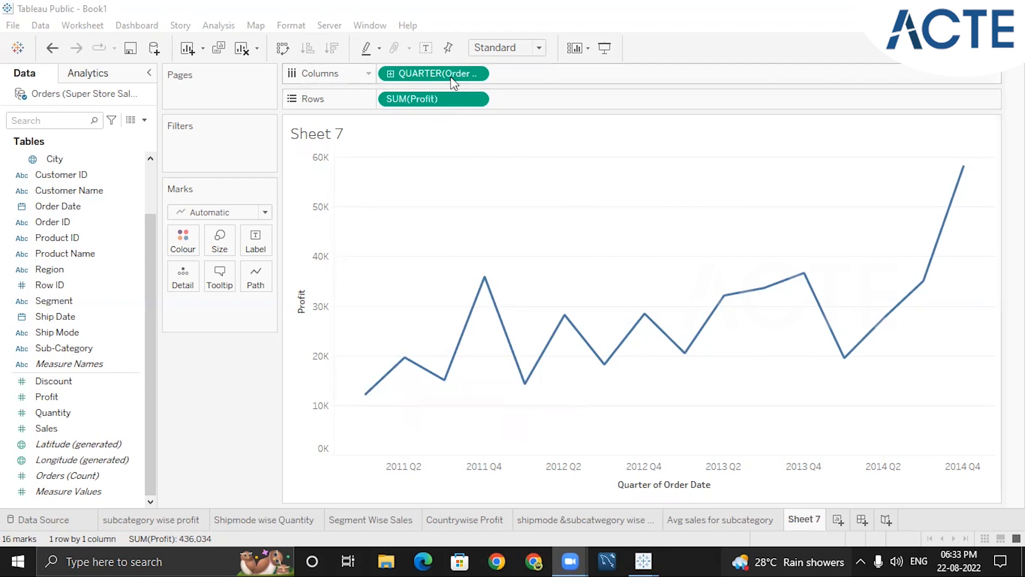
click(391, 75)
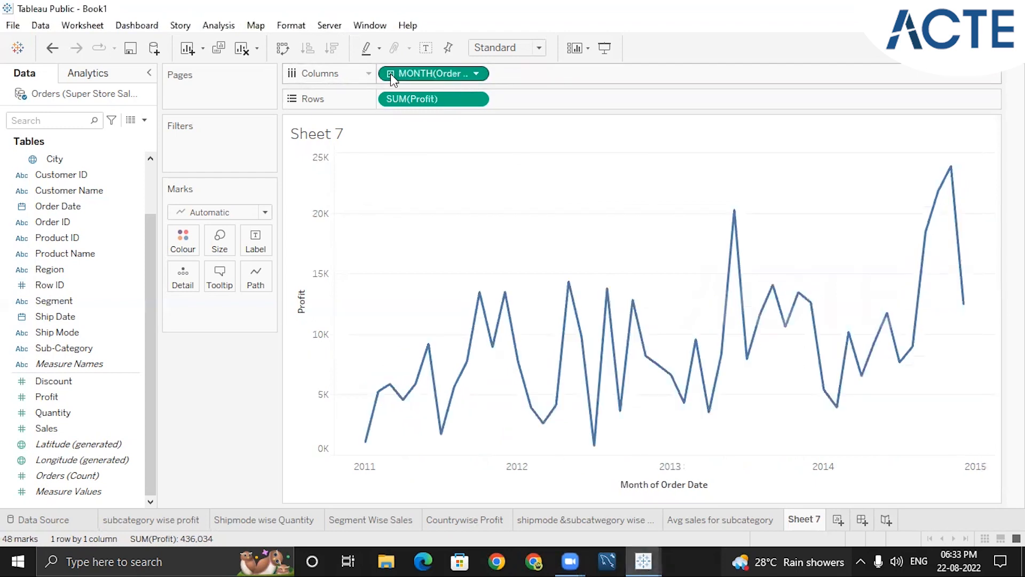
click(391, 75)
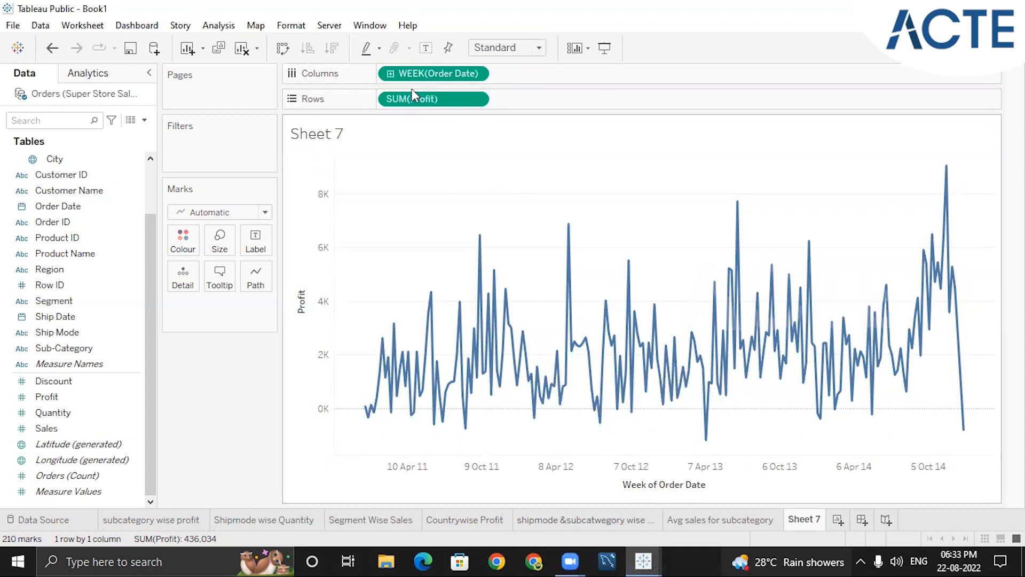
click(391, 74)
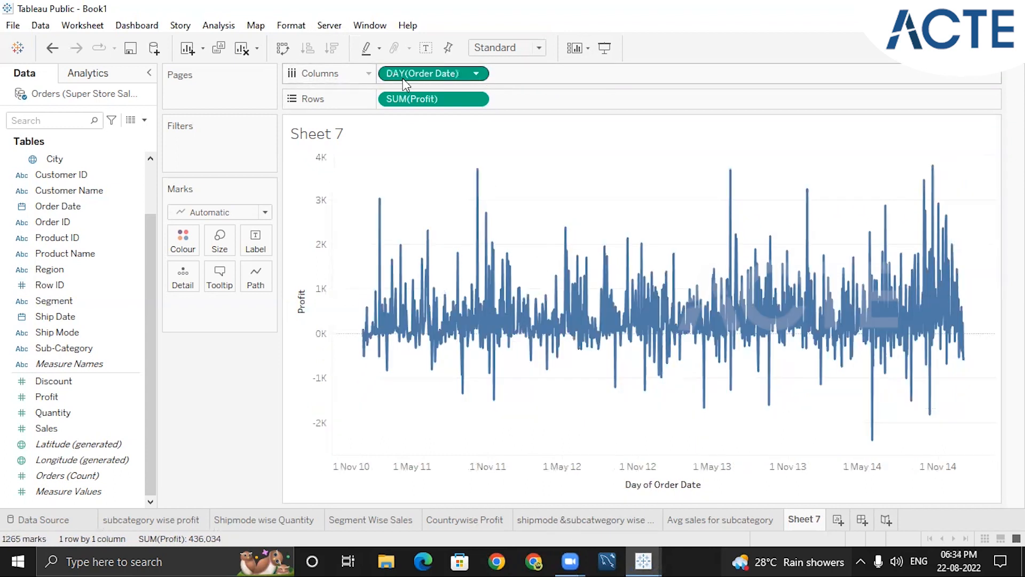
Set Order Date back to continuous Month and try the area chart types for the profit chart
click(479, 73)
click(444, 369)
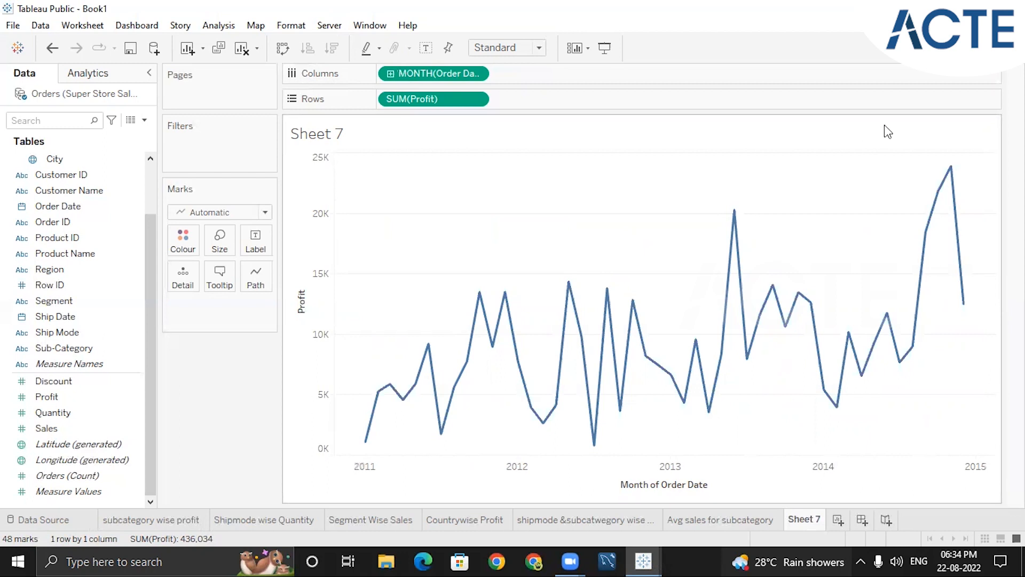
click(986, 48)
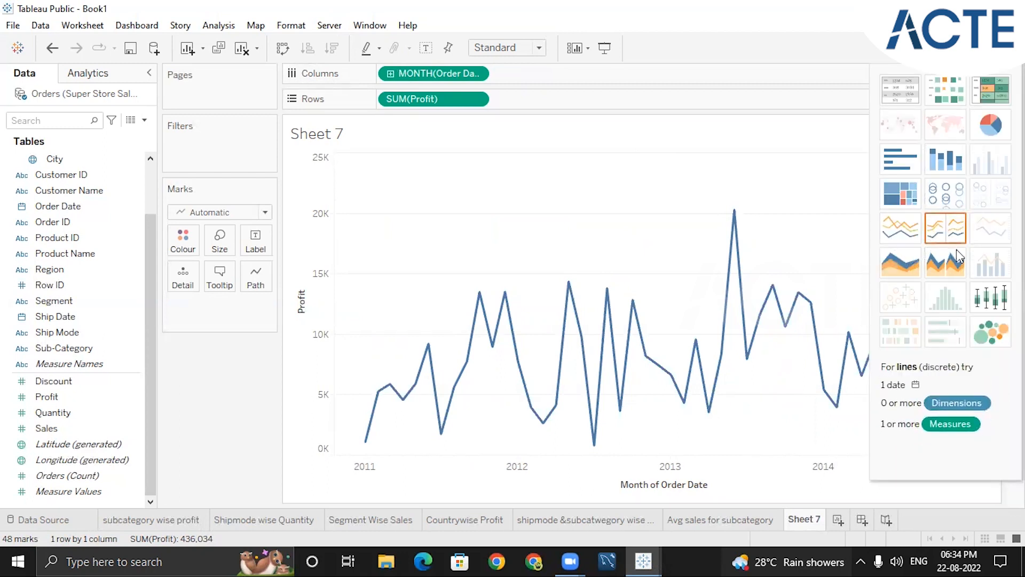
click(901, 260)
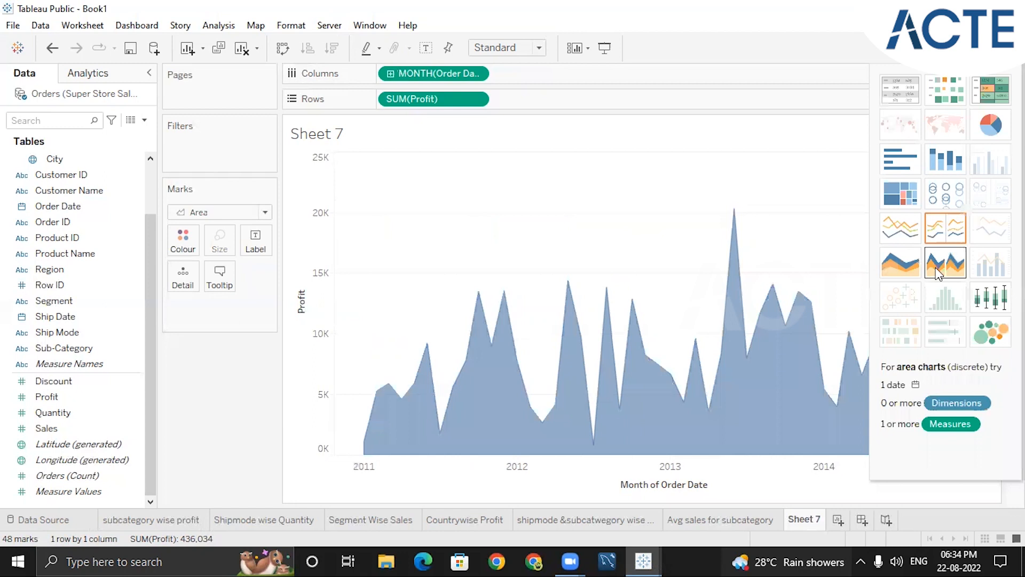
click(938, 273)
click(913, 278)
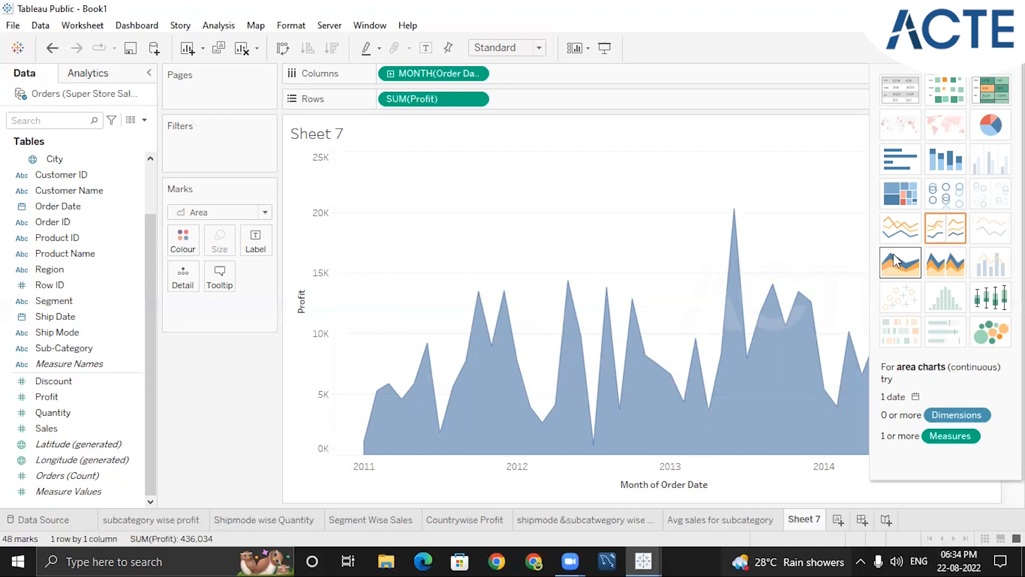
Add Sales to the profit chart and plot both measures as dual lines
click(68, 428)
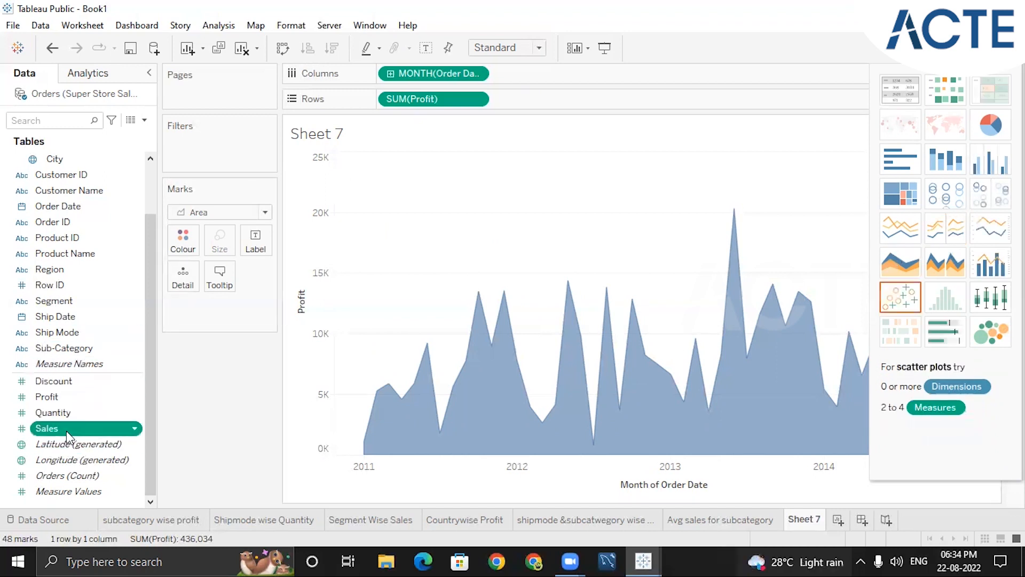
double_click(67, 430)
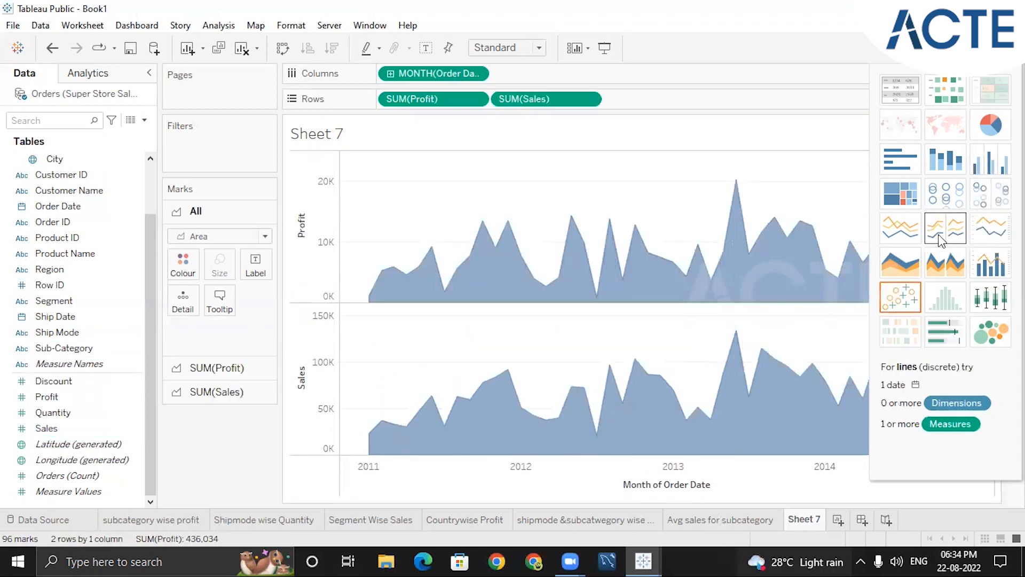
click(990, 238)
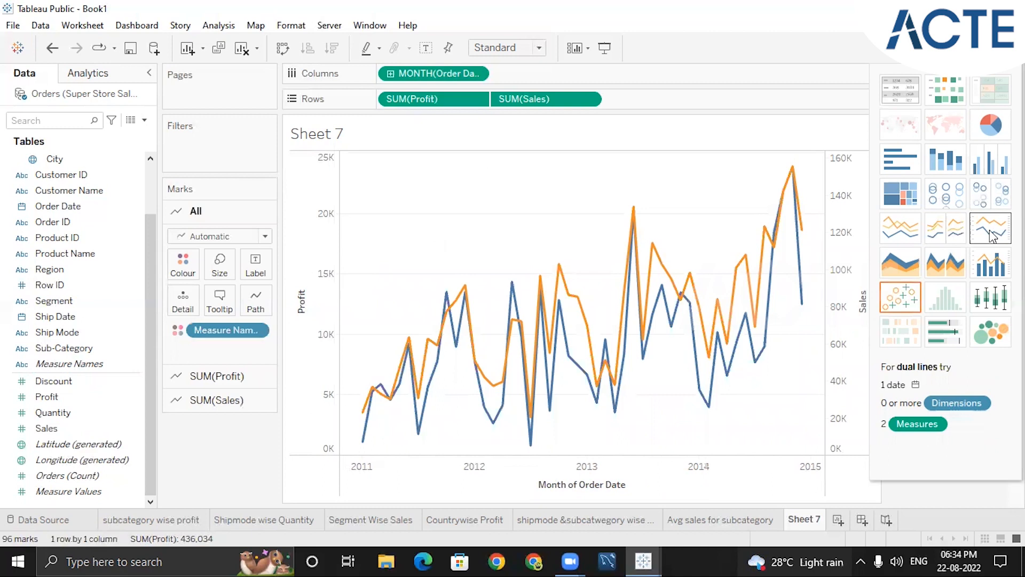
Set Order Date to the continuous Quarter level in the dual-line profit and sales chart
click(474, 74)
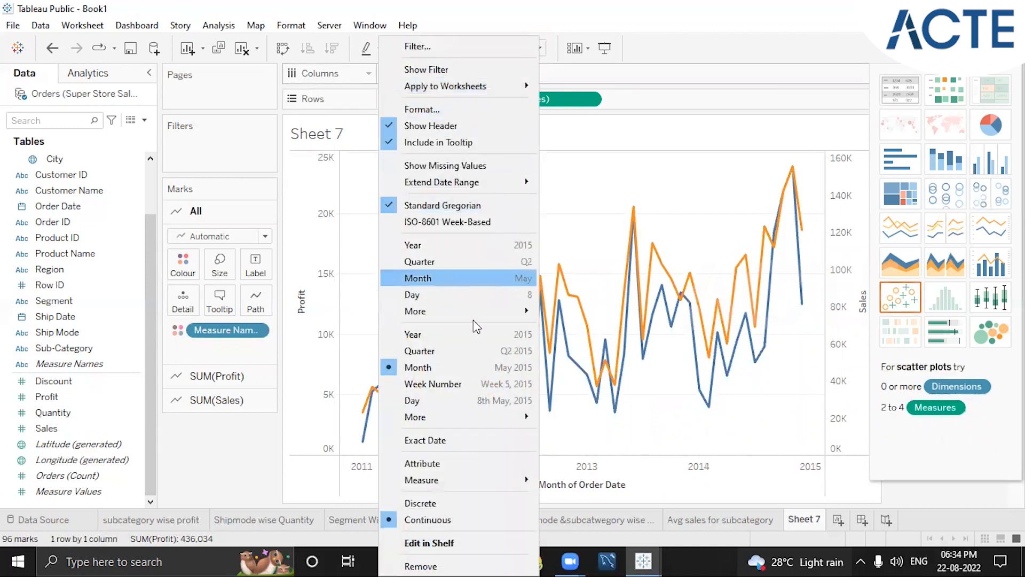
click(438, 350)
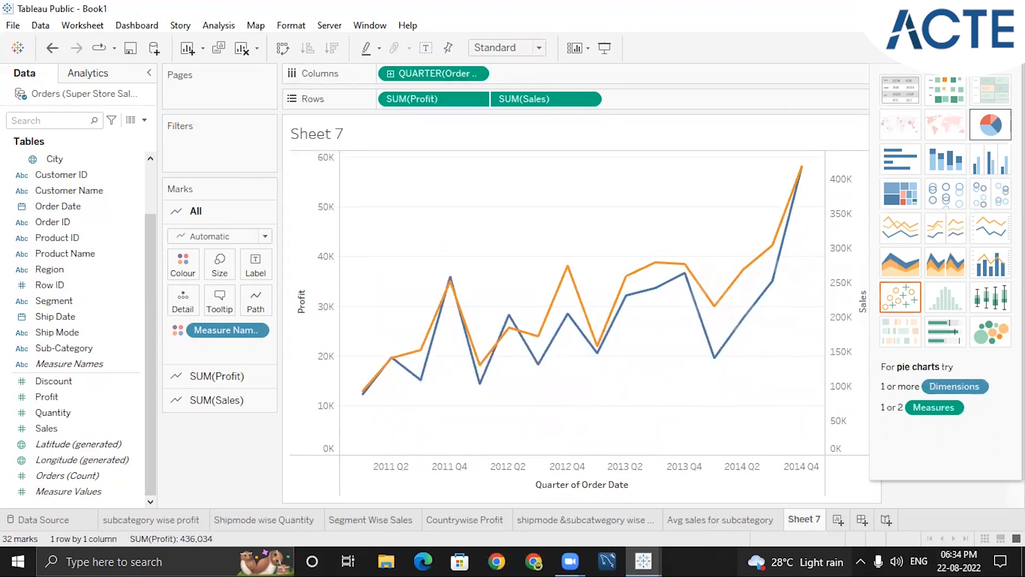
click(989, 48)
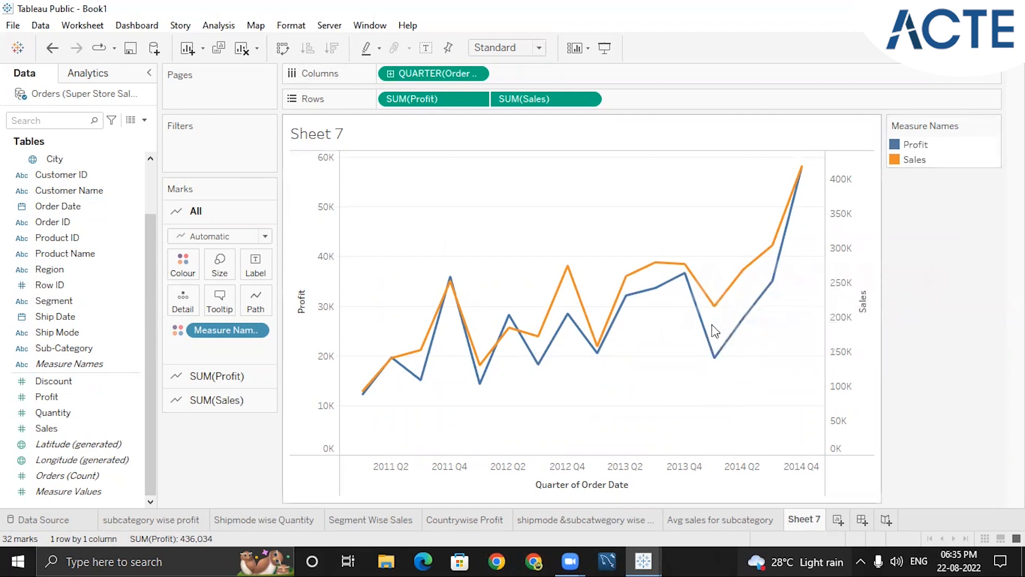
Change the quarterly chart to a dual combination with bars for Profit and a line for Sales
mouse_move(715, 346)
click(984, 48)
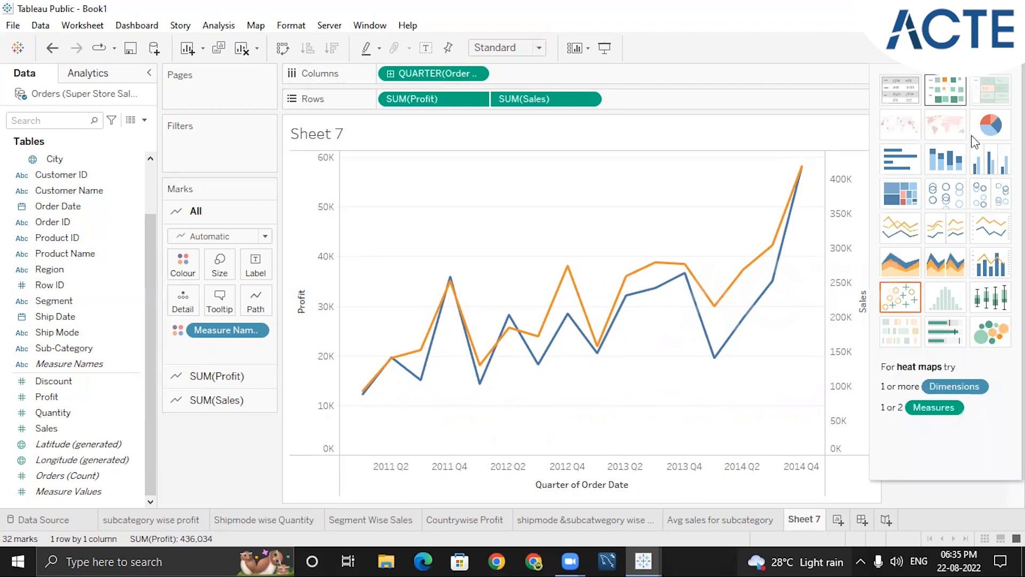
click(990, 271)
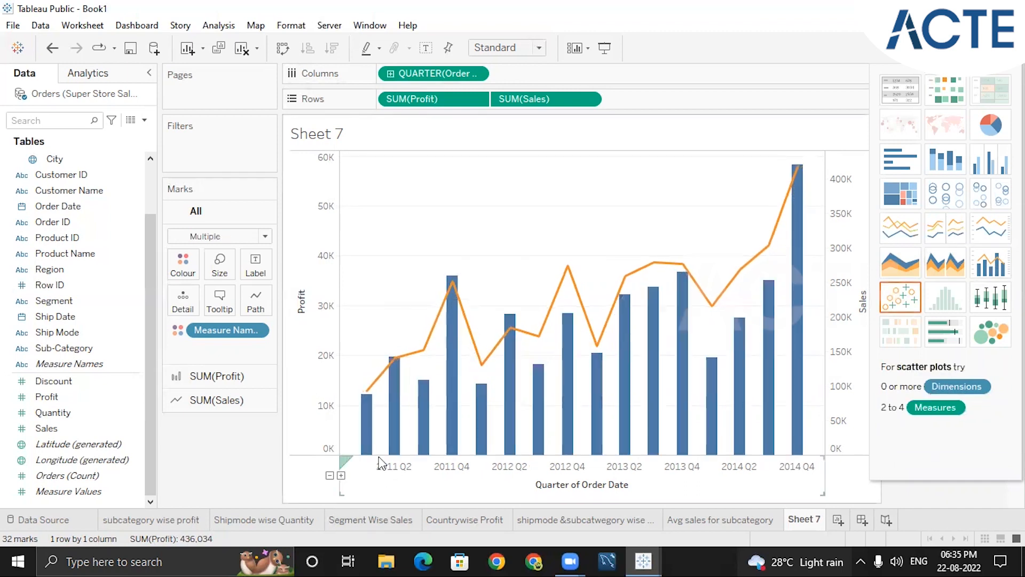
mouse_move(371, 444)
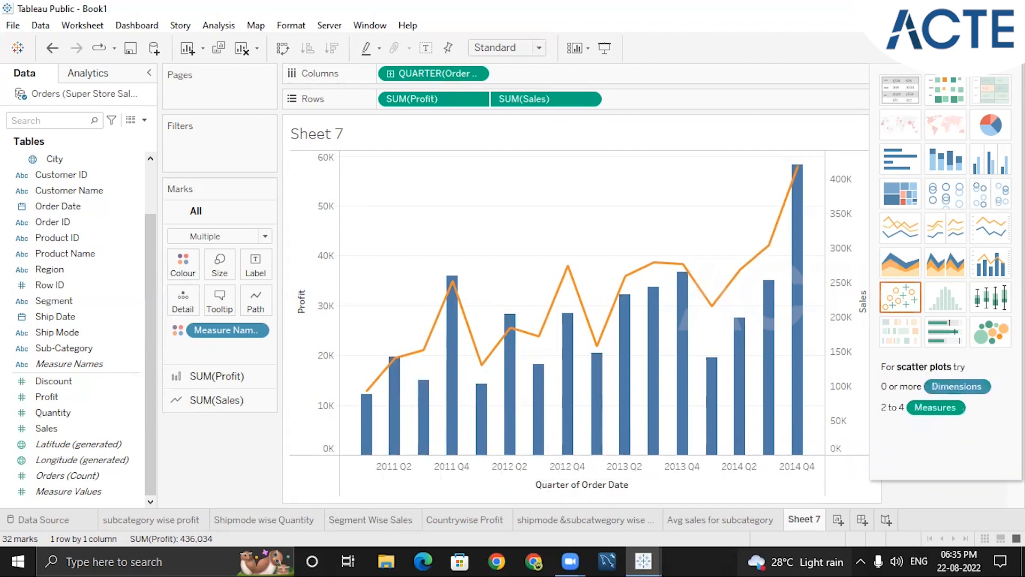
click(988, 48)
mouse_move(798, 315)
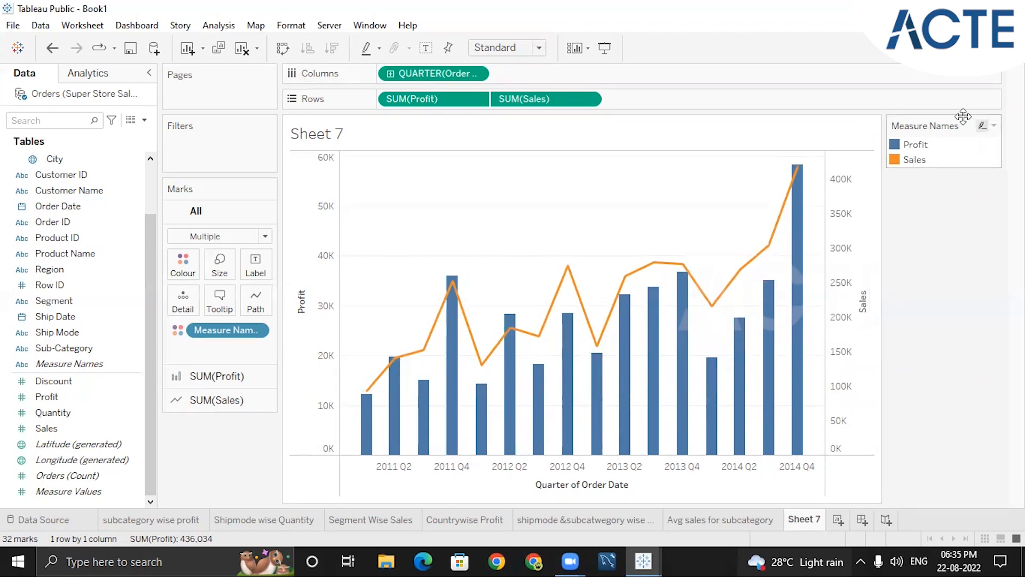
click(991, 48)
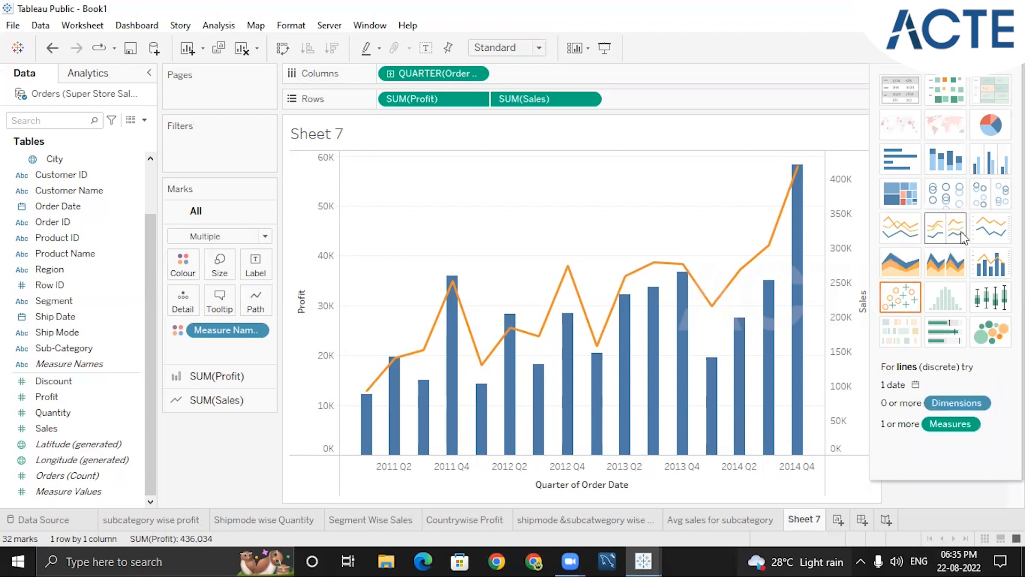
click(903, 295)
click(991, 263)
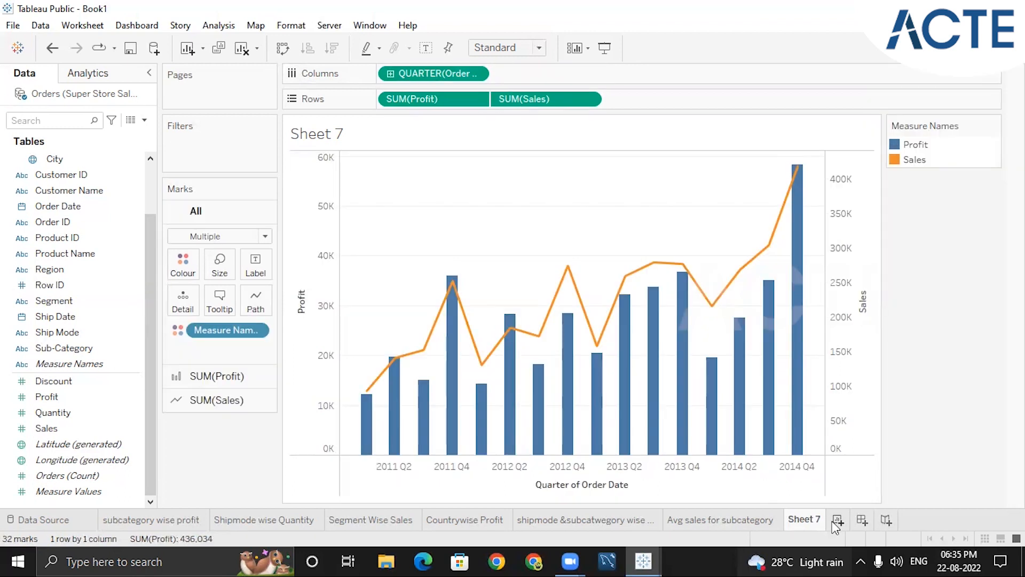
Create a new worksheet and go back to the Avg sales for subcategory sheet to look through the data fields
mouse_move(819, 516)
click(837, 519)
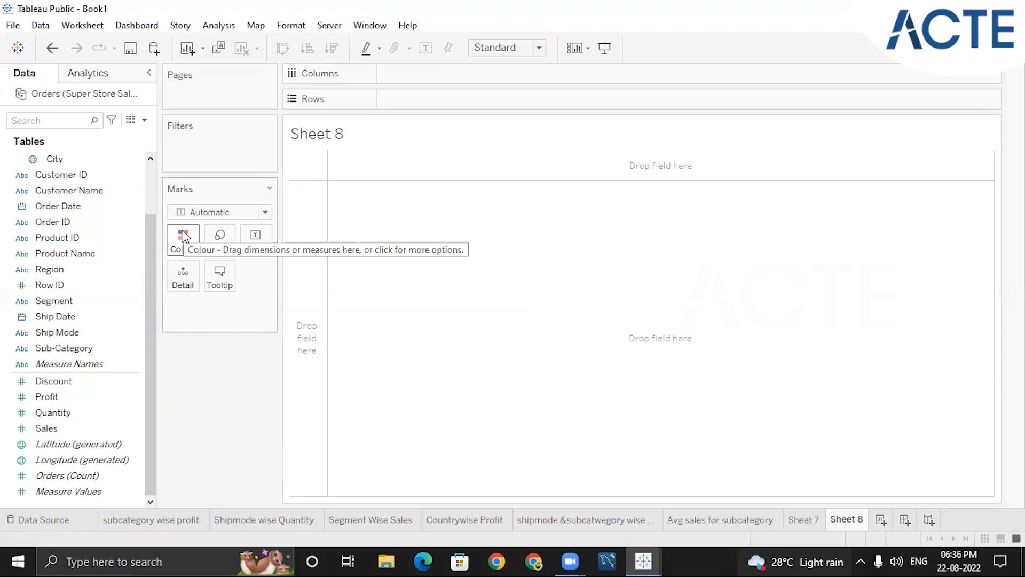
click(707, 519)
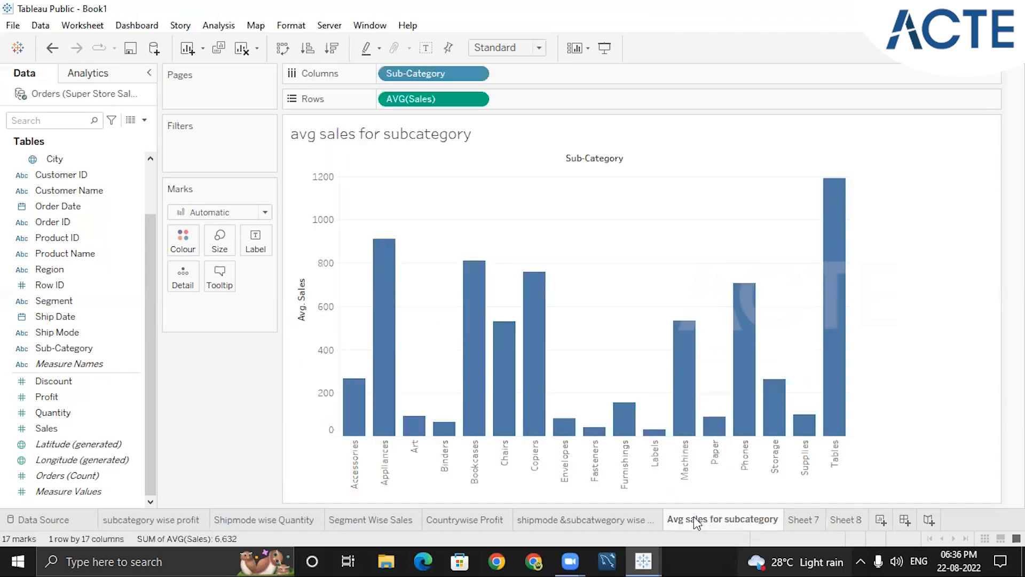
mouse_move(694, 522)
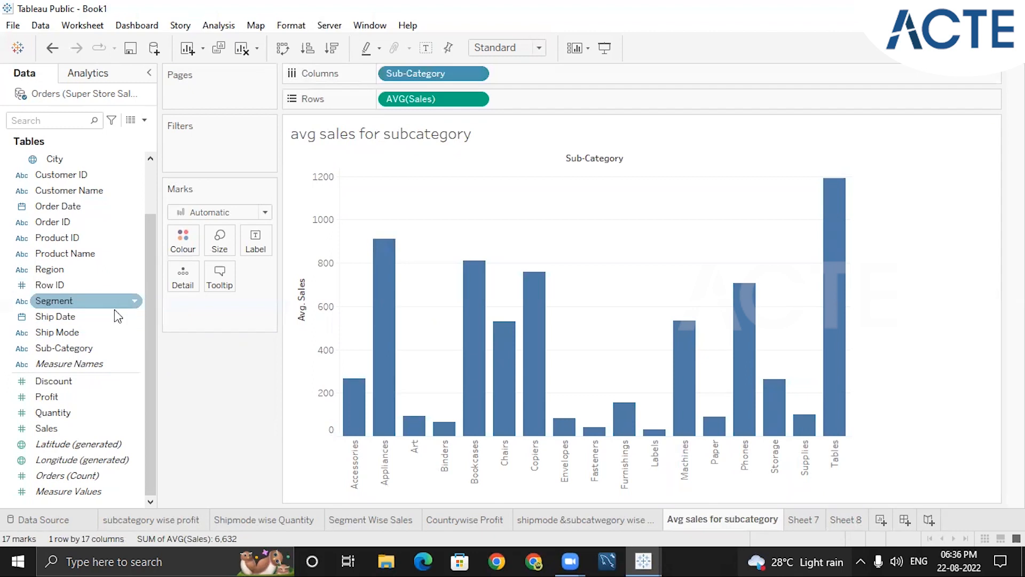
drag(150, 334, 144, 241)
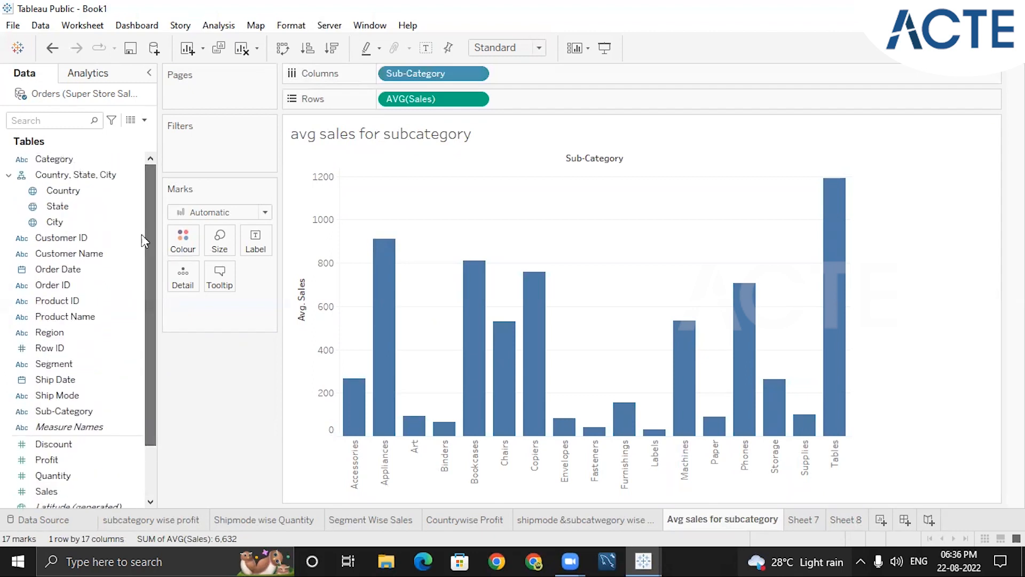
drag(151, 396, 150, 456)
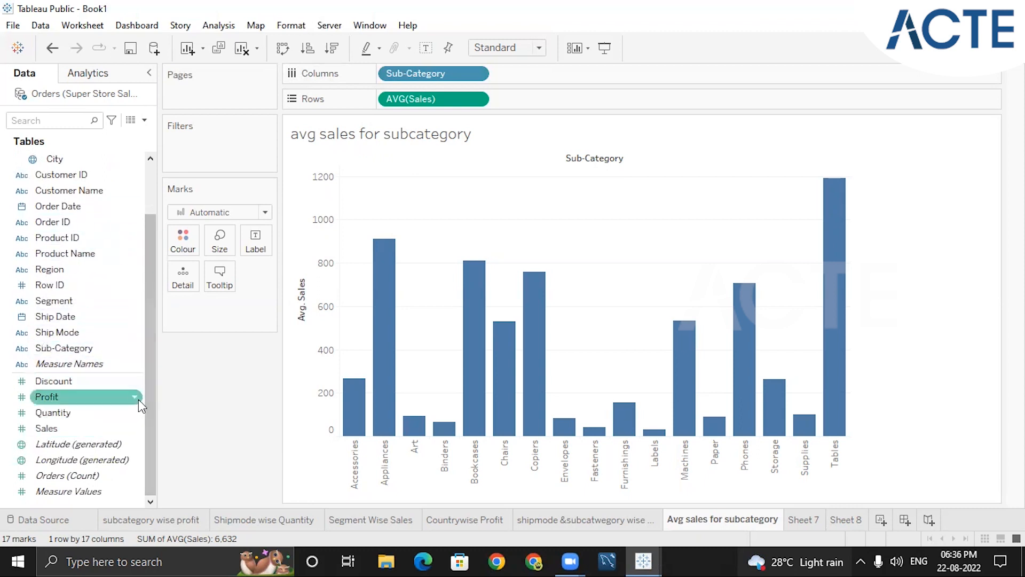
Add Category to the average sales chart, swapping rows and columns so that Category groups the Sub-Category bars
drag(148, 400, 158, 308)
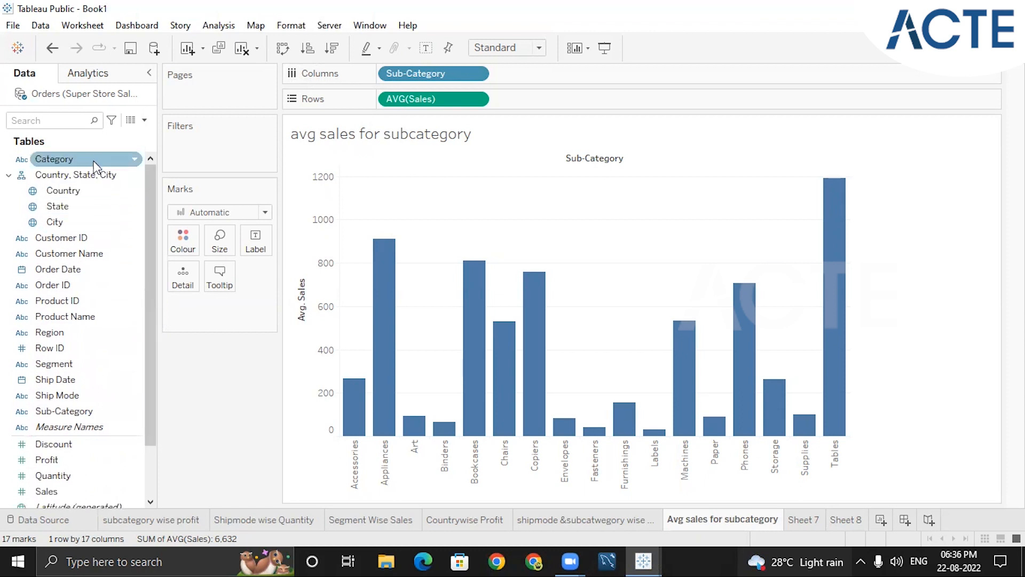
double_click(89, 159)
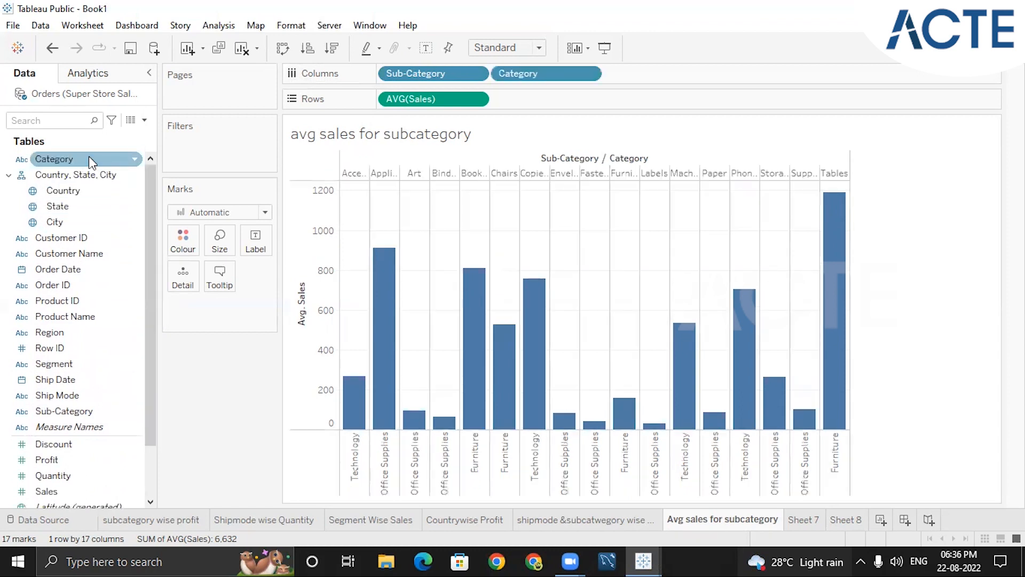
click(280, 52)
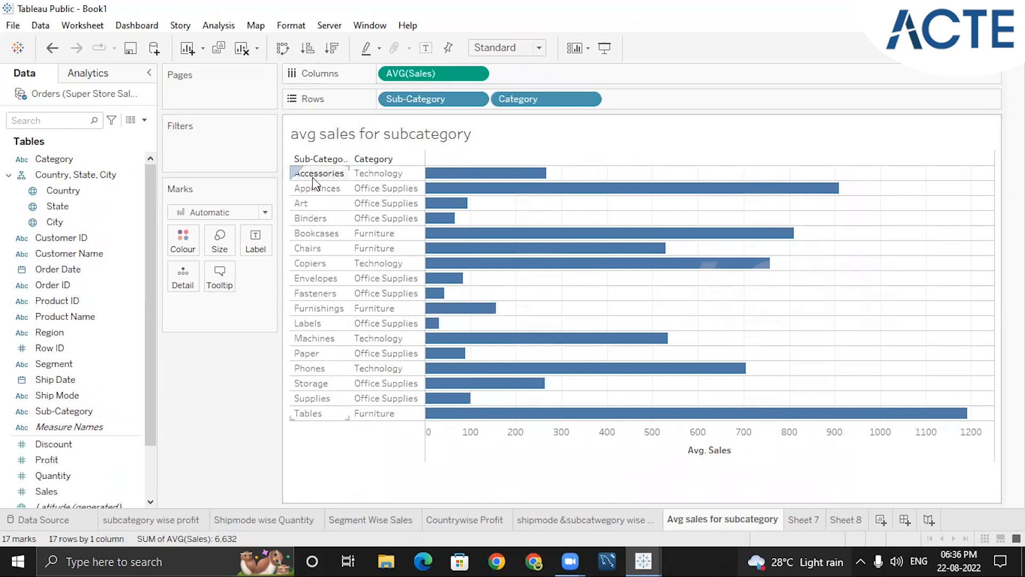
drag(528, 97, 402, 101)
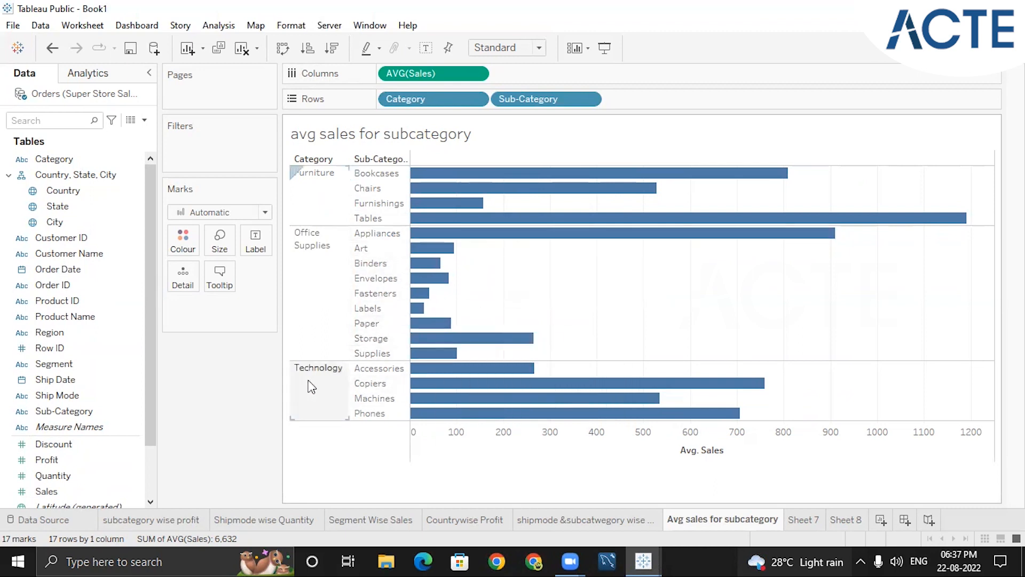
Colour the average sales bars by Category instead of grouping them, and sort the sub-categories by descending average sales
click(732, 451)
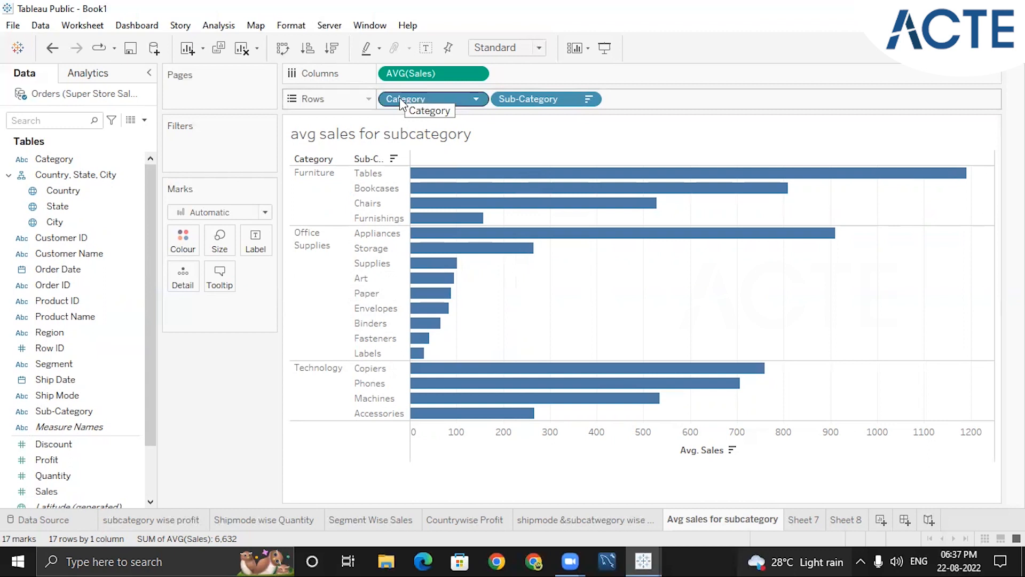
drag(420, 100, 188, 247)
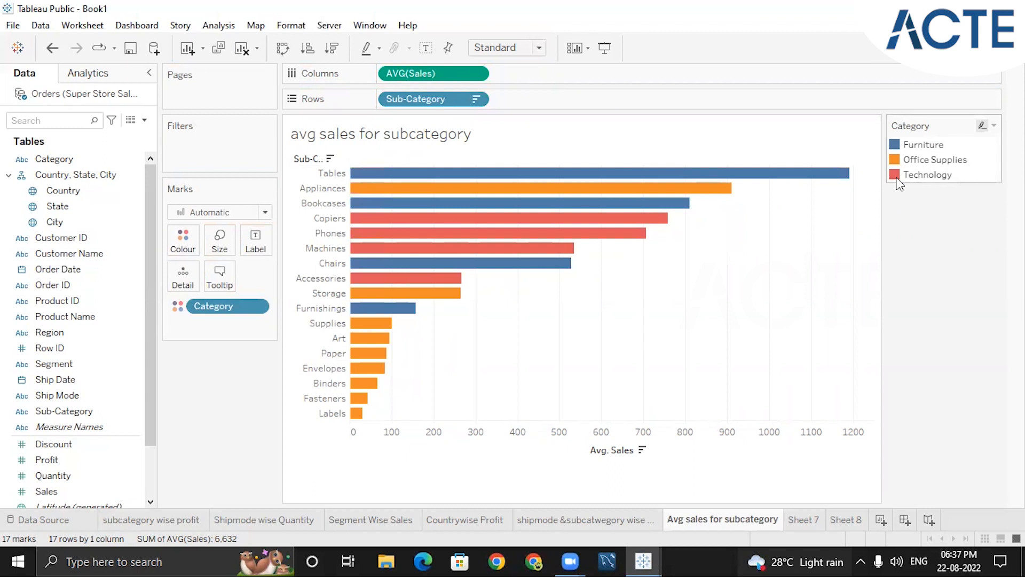
click(642, 450)
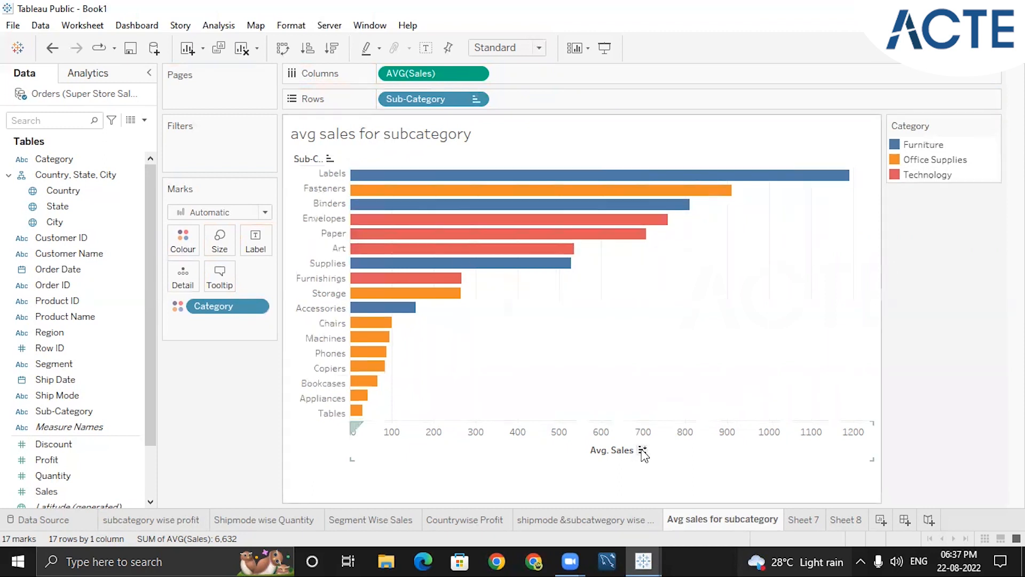
click(642, 450)
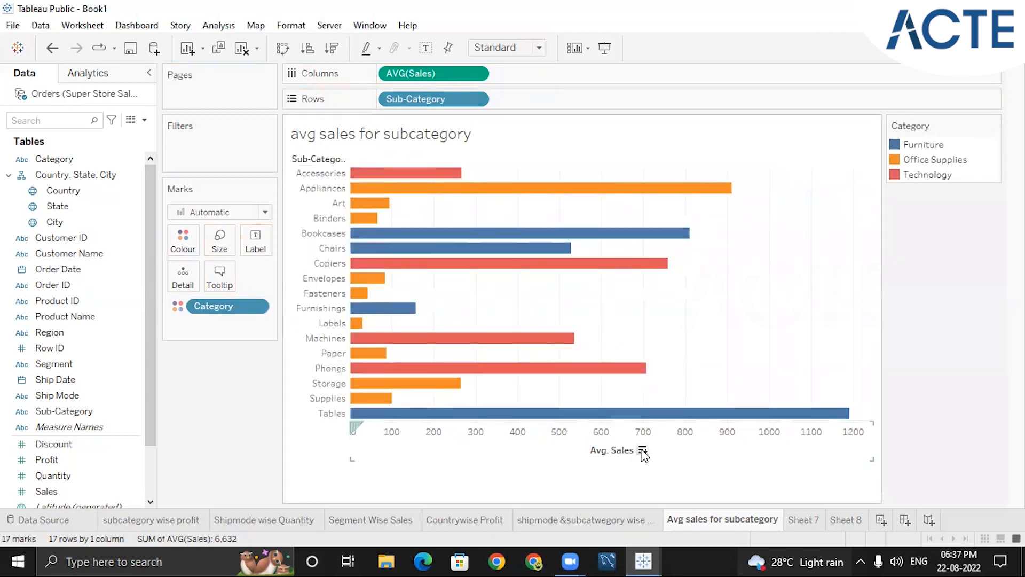
click(643, 451)
mouse_move(374, 177)
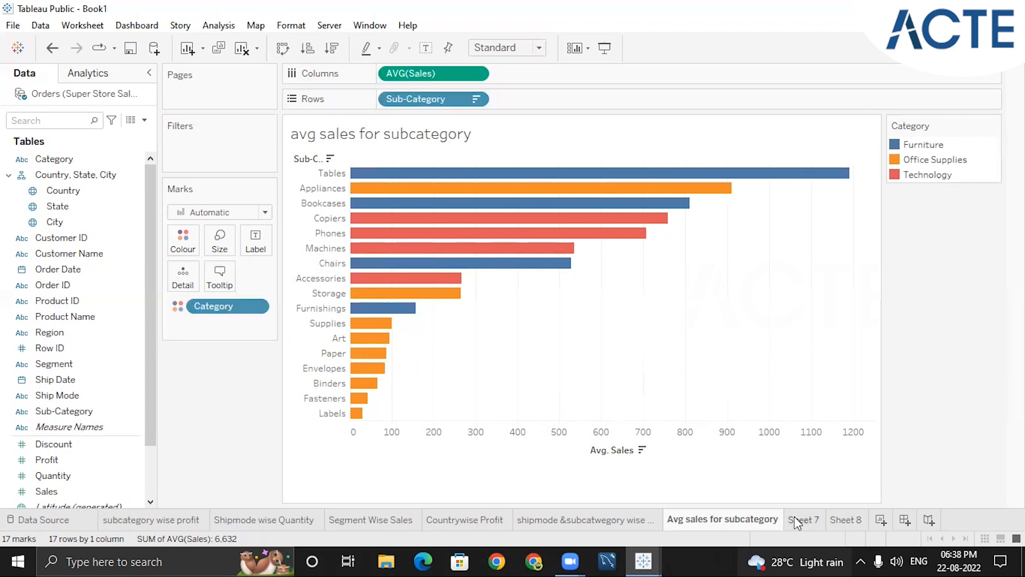
Place the on-screen text annotation "avg sales for category -profit (colour)" over the chart area
mouse_move(794, 517)
click(635, 46)
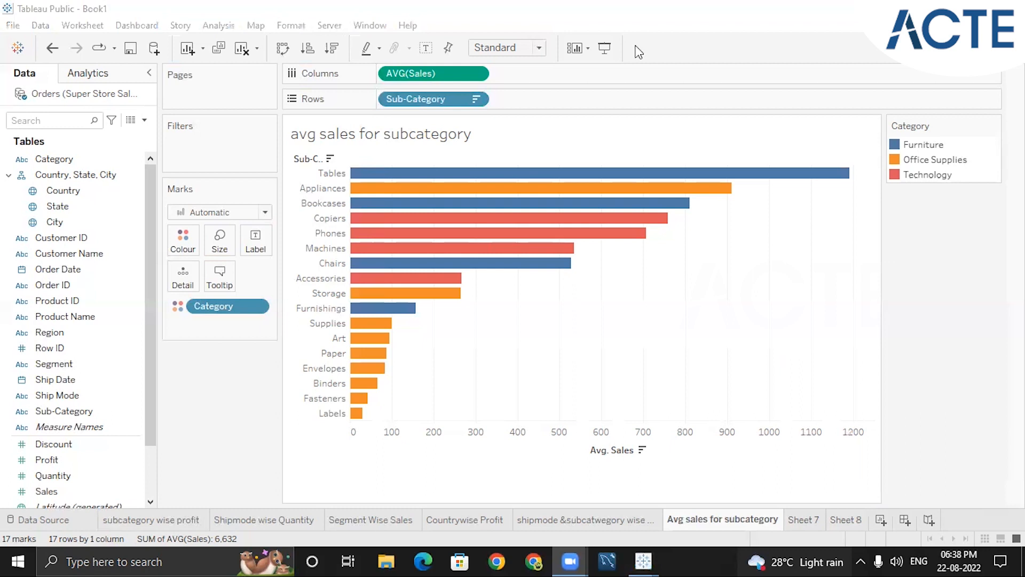
click(592, 330)
text(avg )
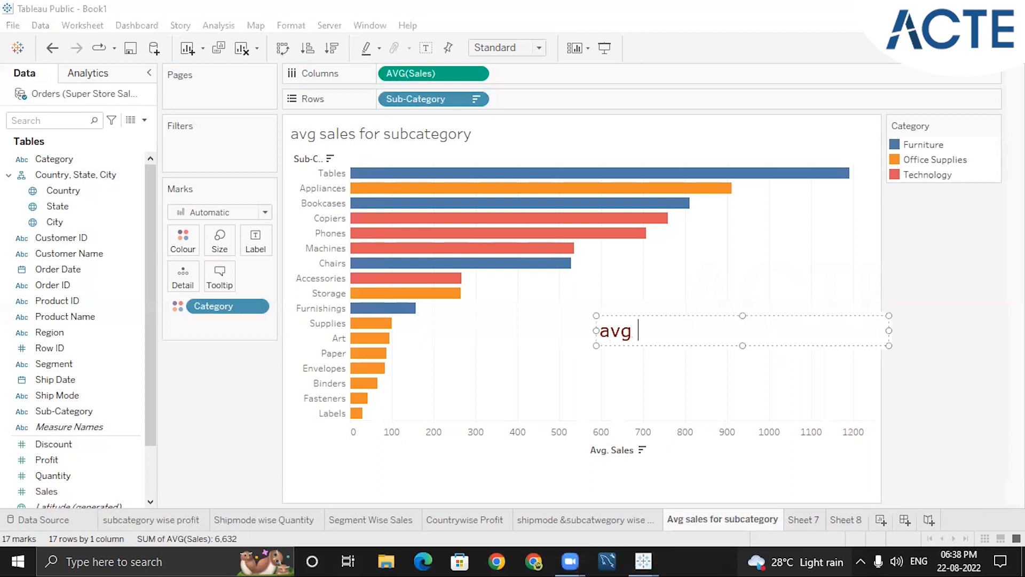
text(sales for )
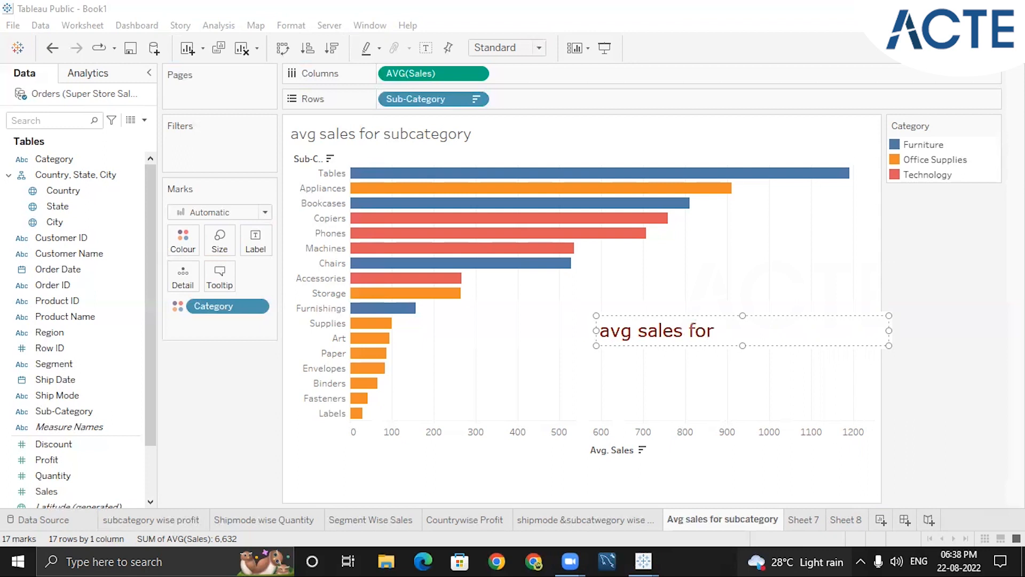
text(category )
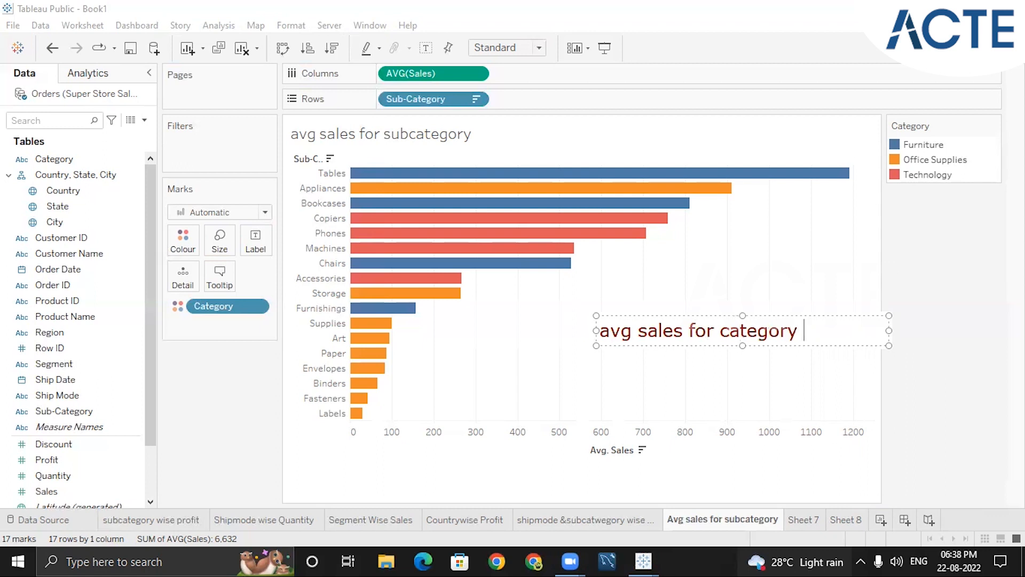
text(-profit)
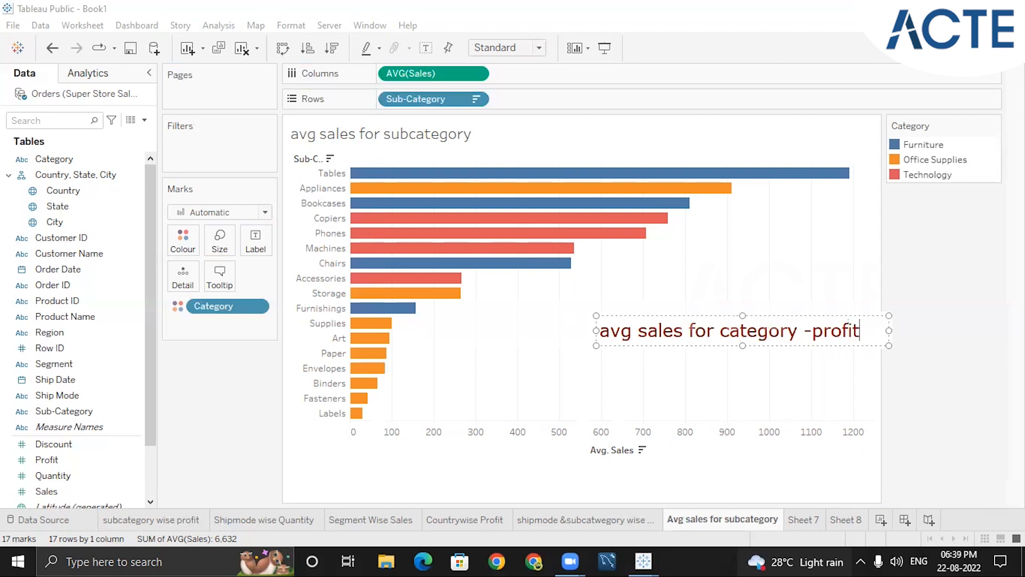
text( (colour)
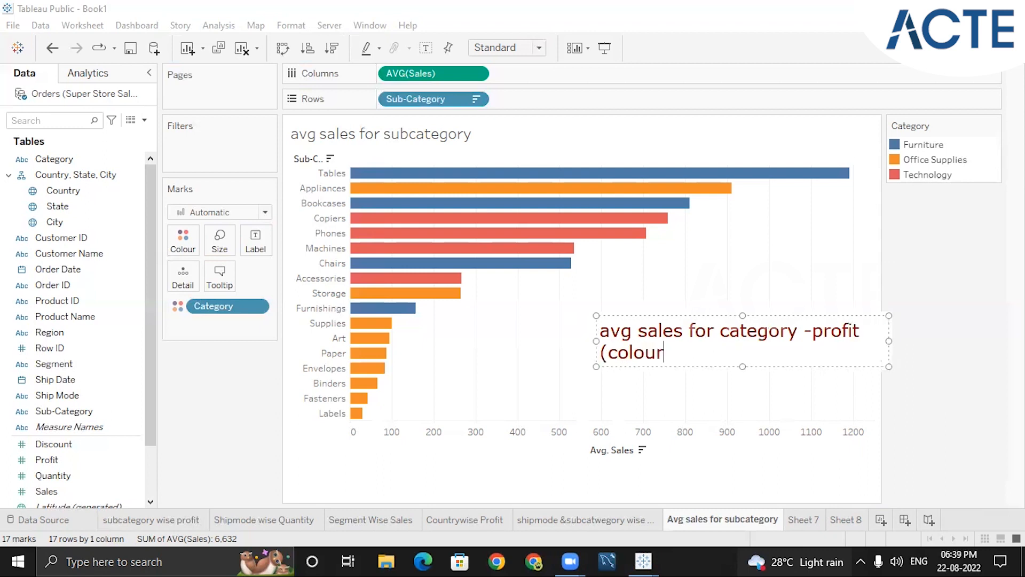
text())
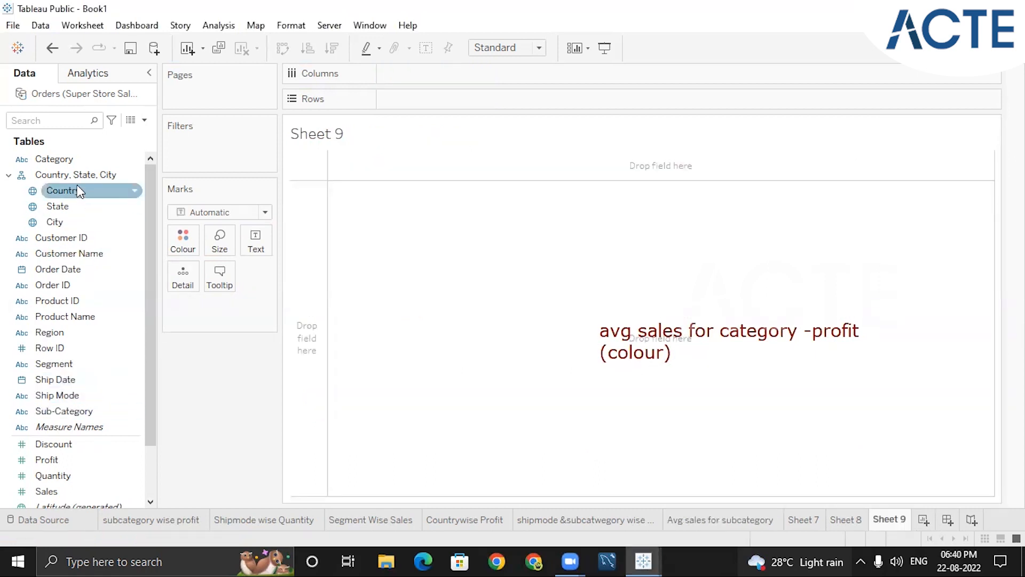
List Category in rows on Sheet 9 and show Sales as text, aggregated as Average
double_click(54, 159)
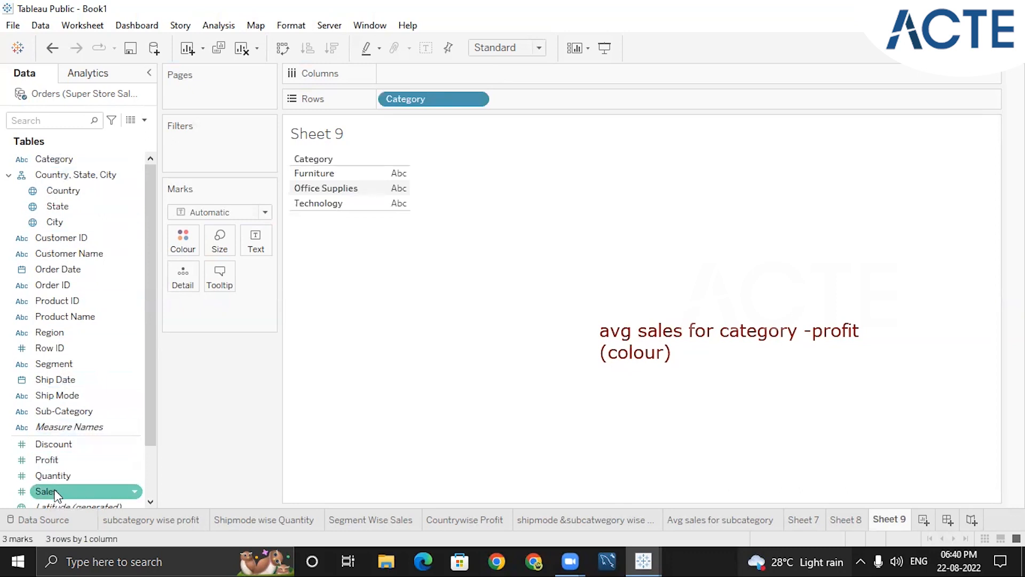
drag(54, 492, 235, 320)
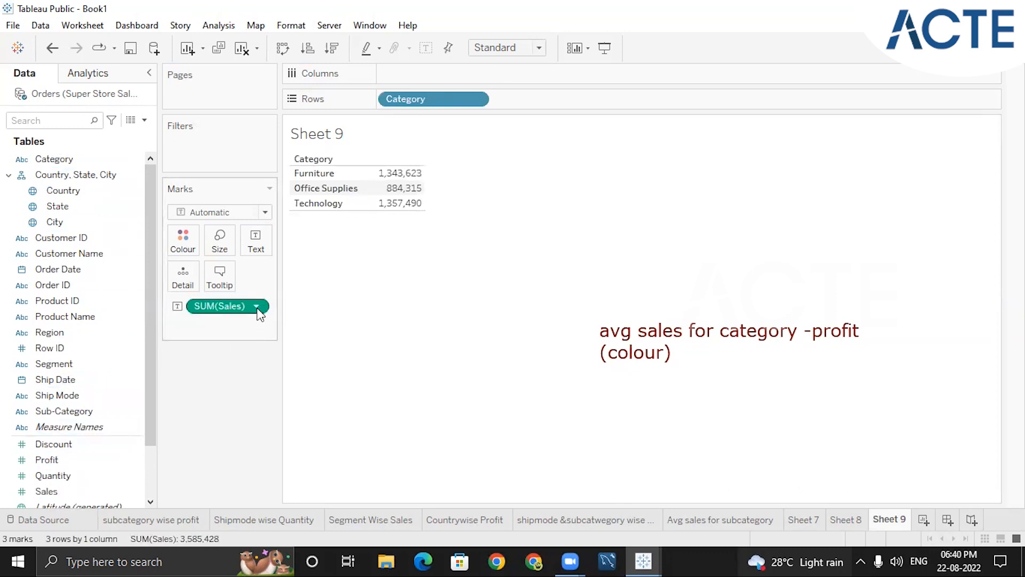
click(256, 306)
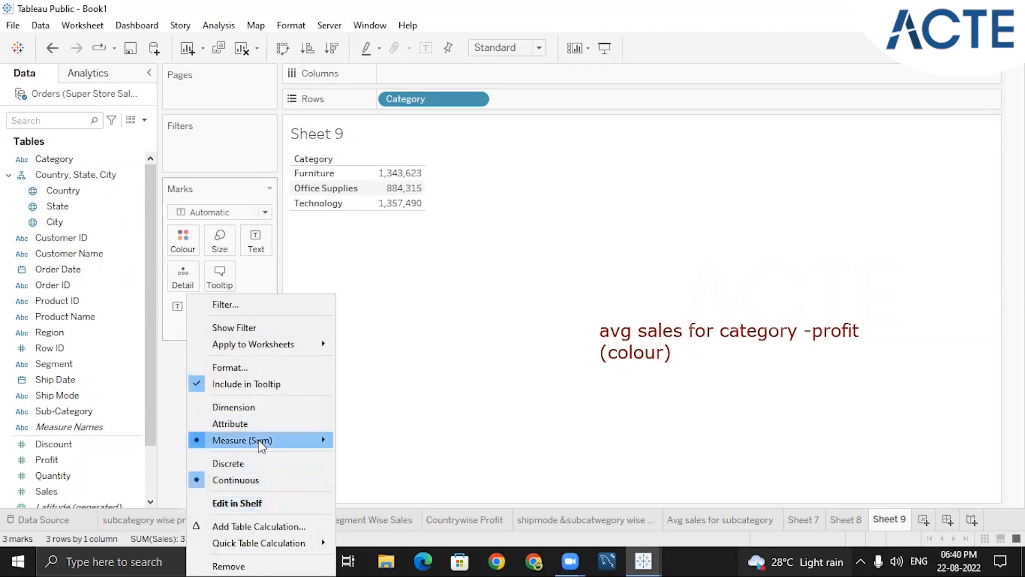
mouse_move(258, 440)
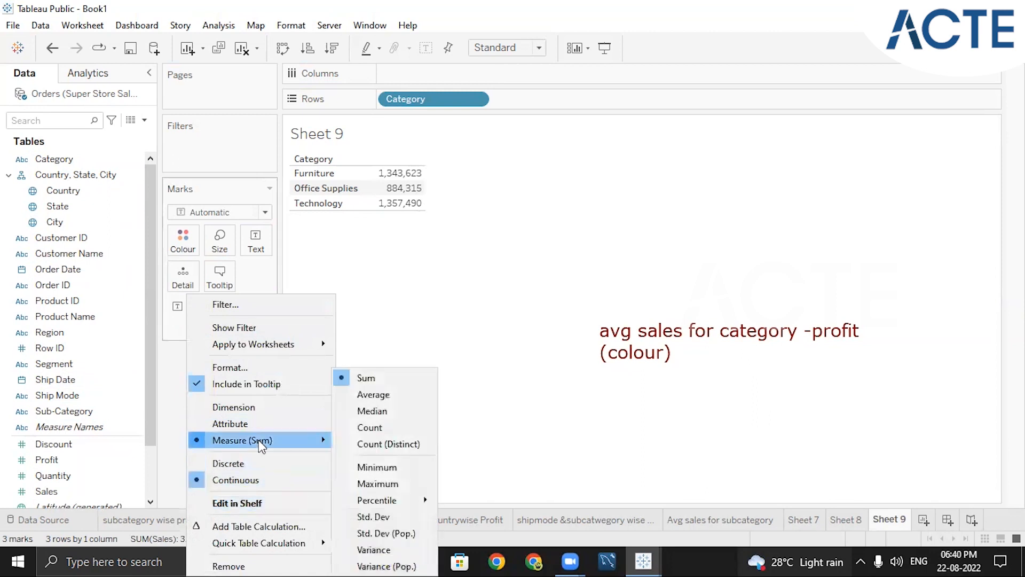
click(368, 394)
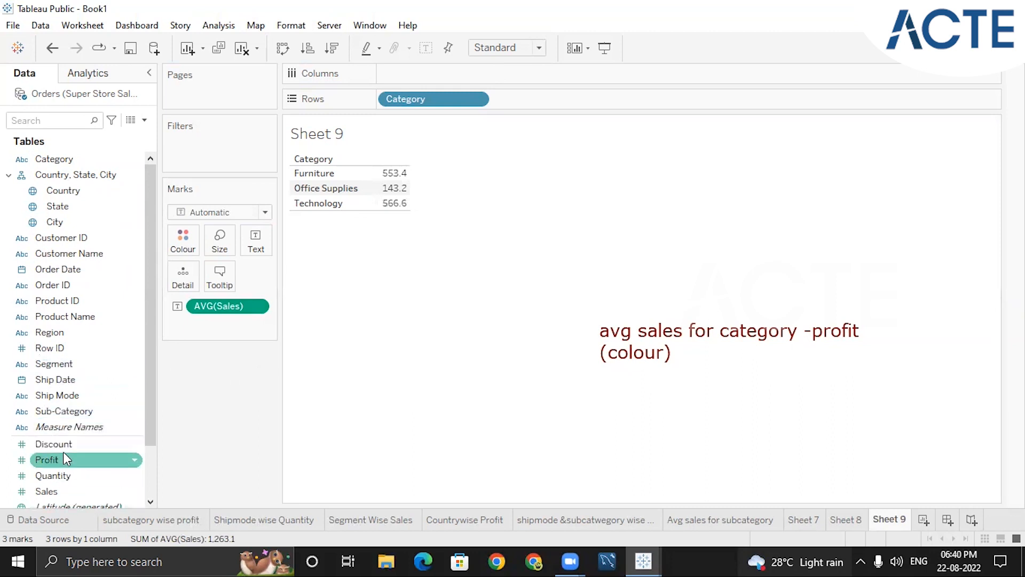
Add Profit as colour to the average sales table and convert it to a horizontal bar chart
drag(62, 453, 187, 251)
key(ctrl+1)
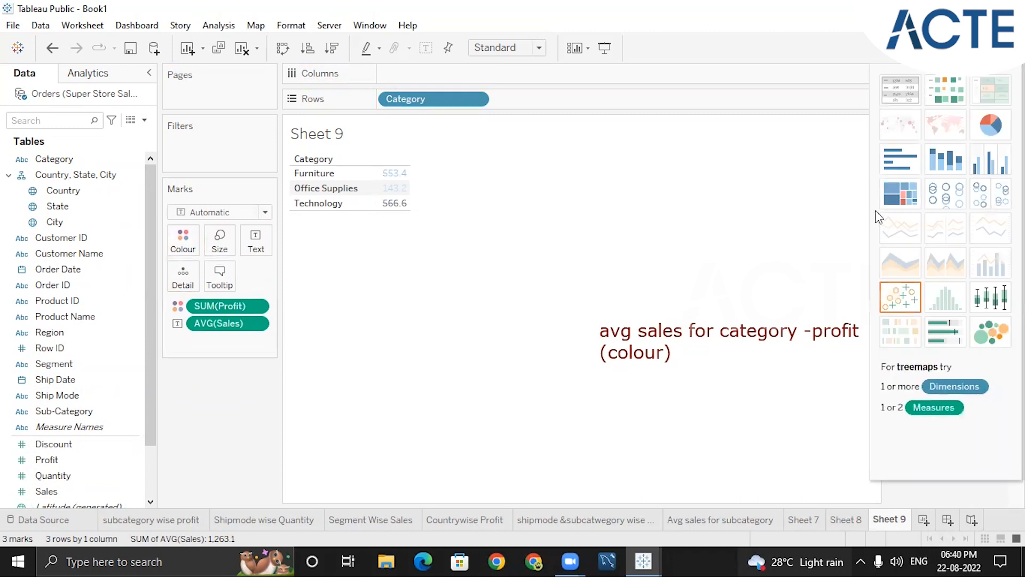
click(890, 173)
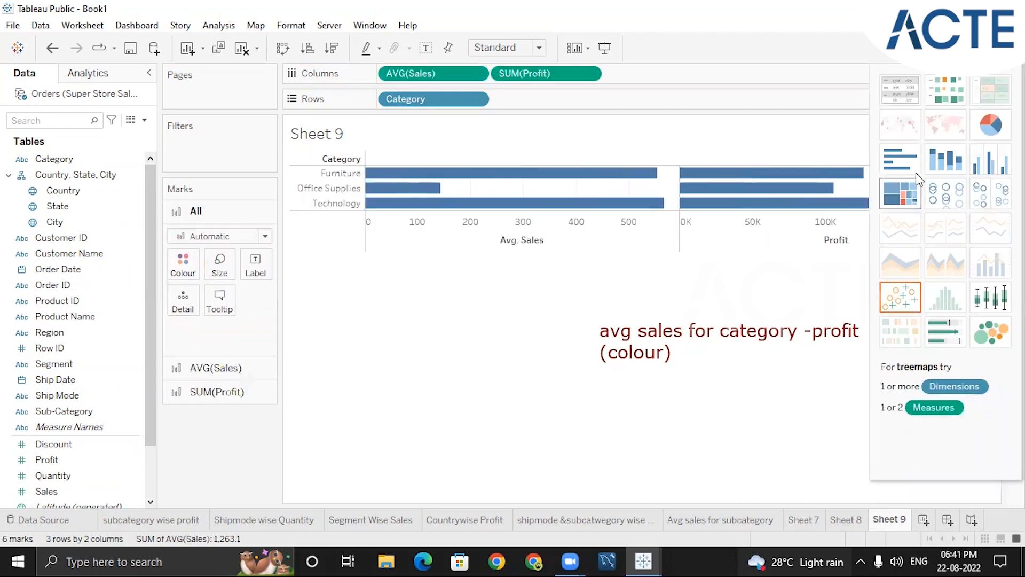
Try stacked bars and side-by-side bars for the category sales and profit, and return to horizontal bars
click(949, 165)
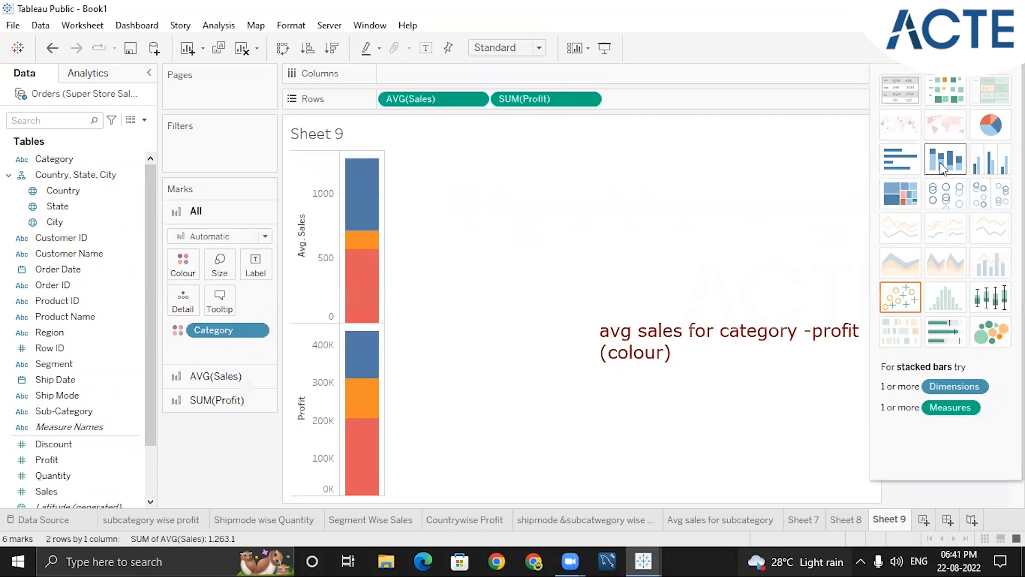
click(983, 163)
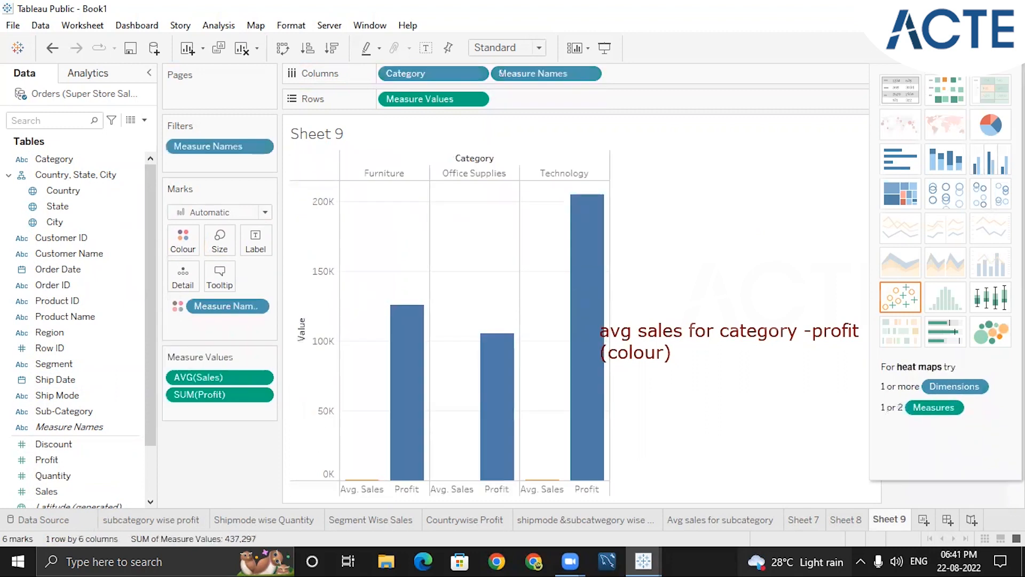
click(897, 160)
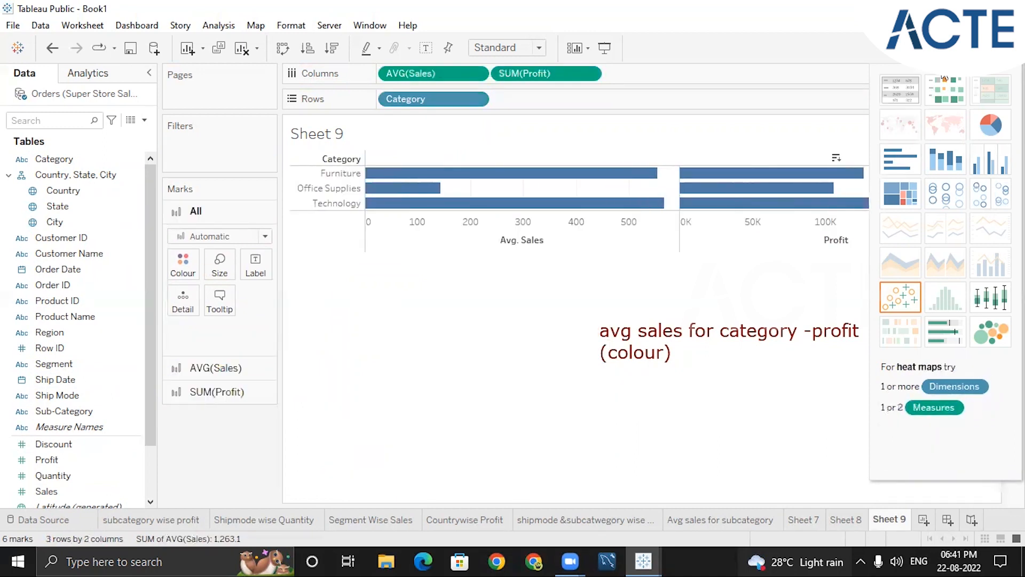
Colour the average sales bars by Profit instead of plotting it separately, and apply the Orange-Gold palette
click(987, 48)
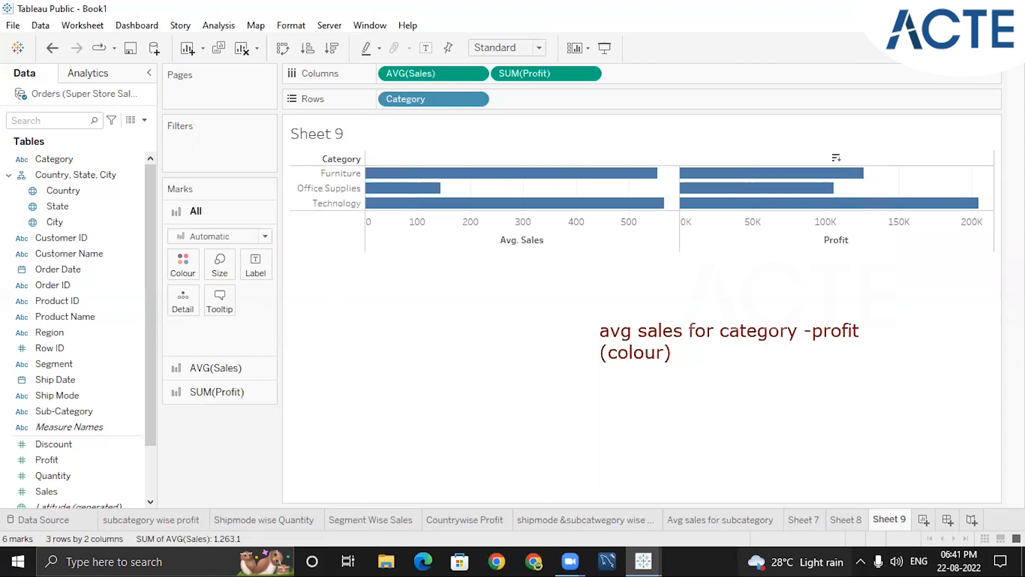
drag(525, 72, 188, 265)
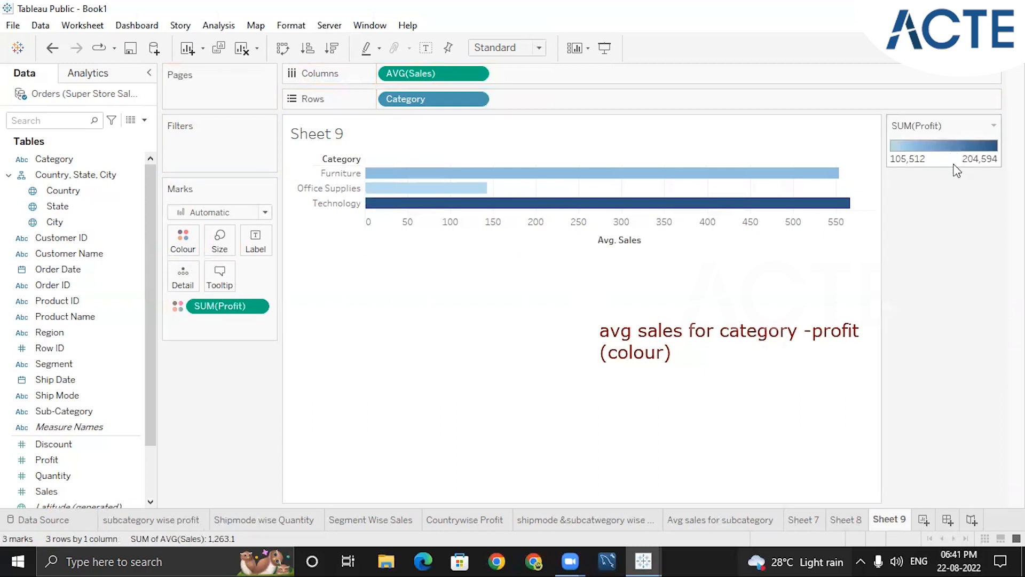
click(993, 126)
click(944, 143)
click(657, 217)
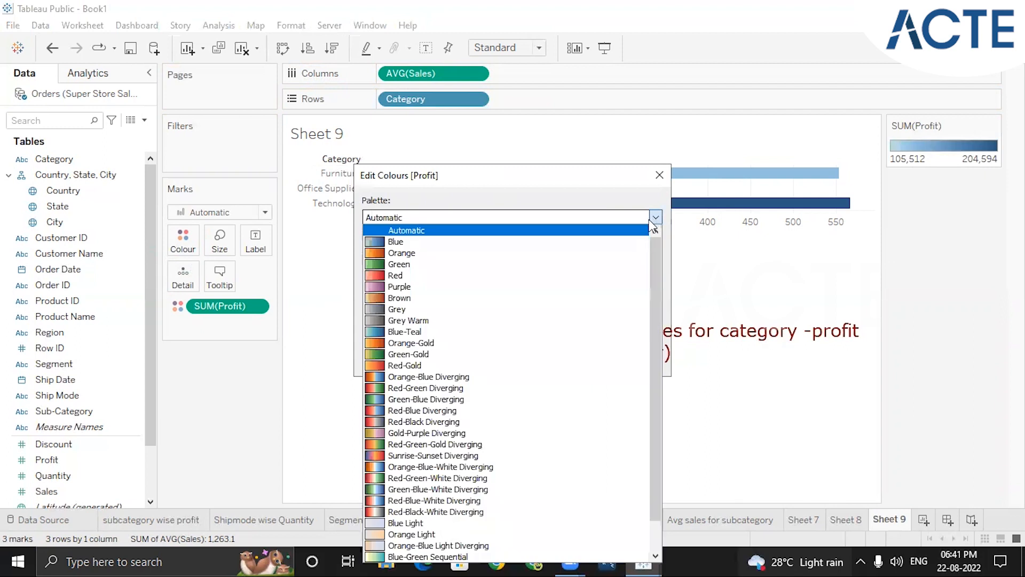
click(444, 346)
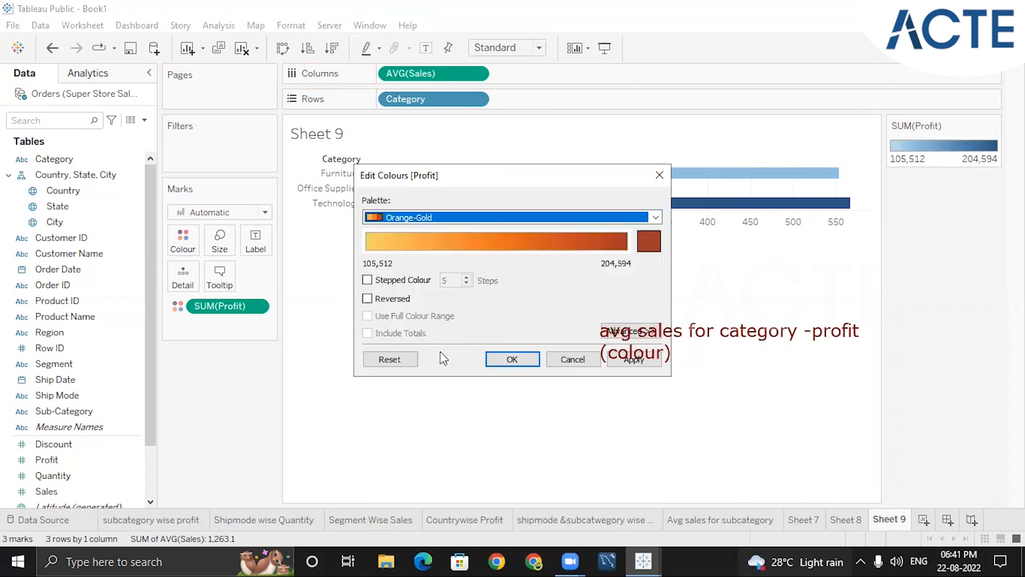
click(507, 359)
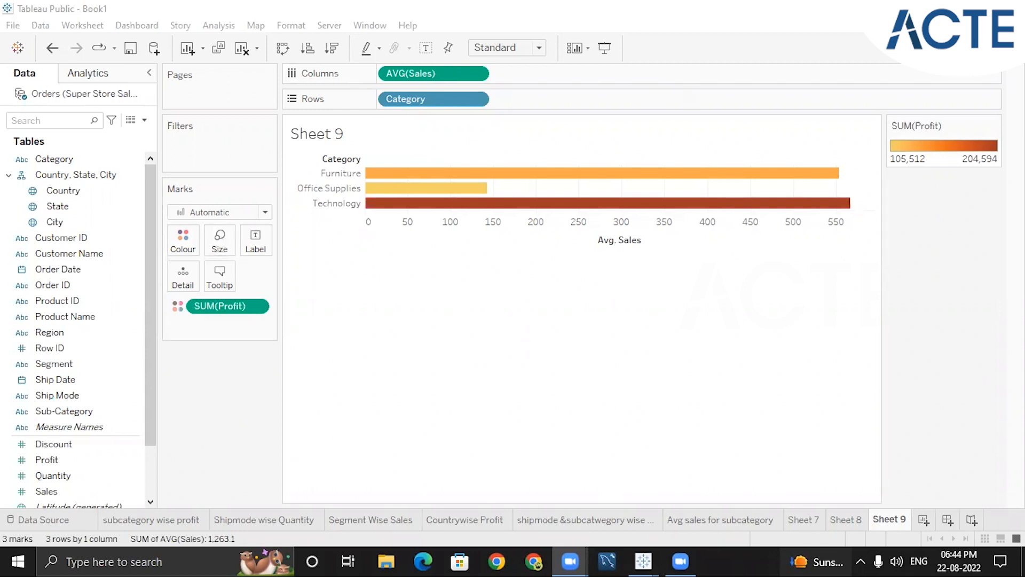
Open the Countrywise Profit sheet and moderately enlarge the circles on the map
click(487, 521)
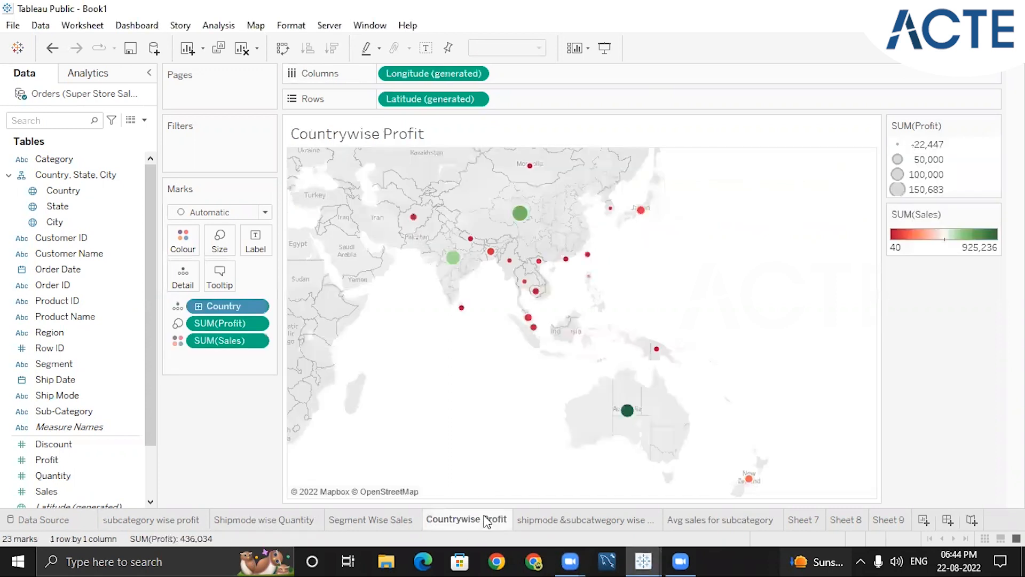
click(220, 242)
drag(246, 277, 293, 278)
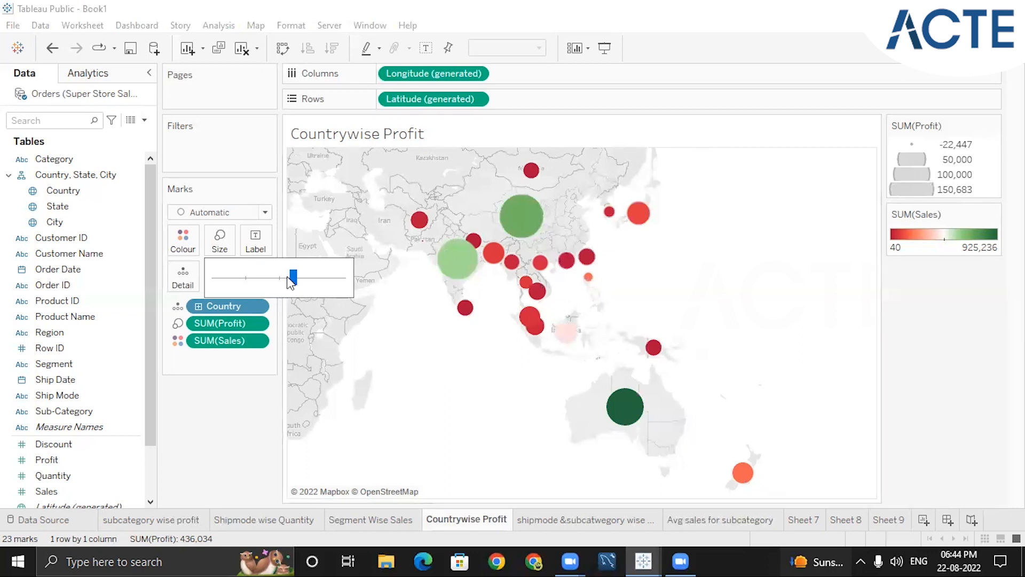
drag(293, 278, 272, 286)
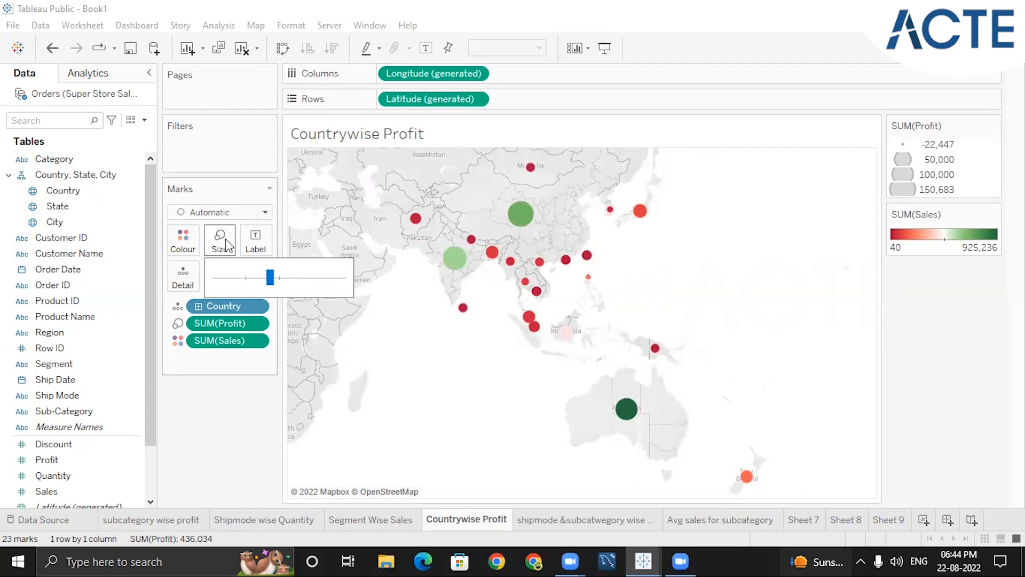
mouse_move(520, 220)
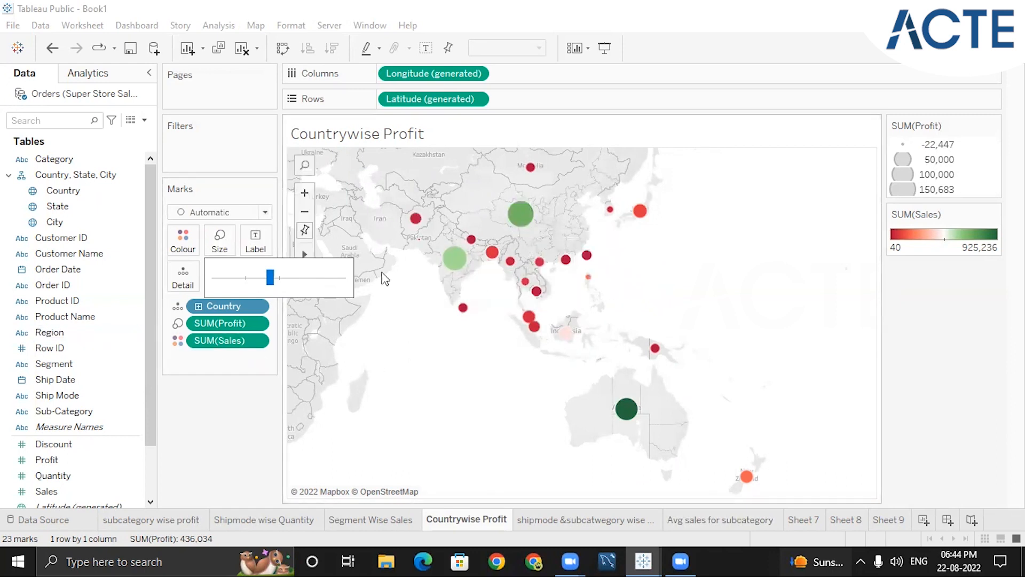
Try the Square, Shape, Map and Line mark types on the Countrywise Profit map
click(244, 438)
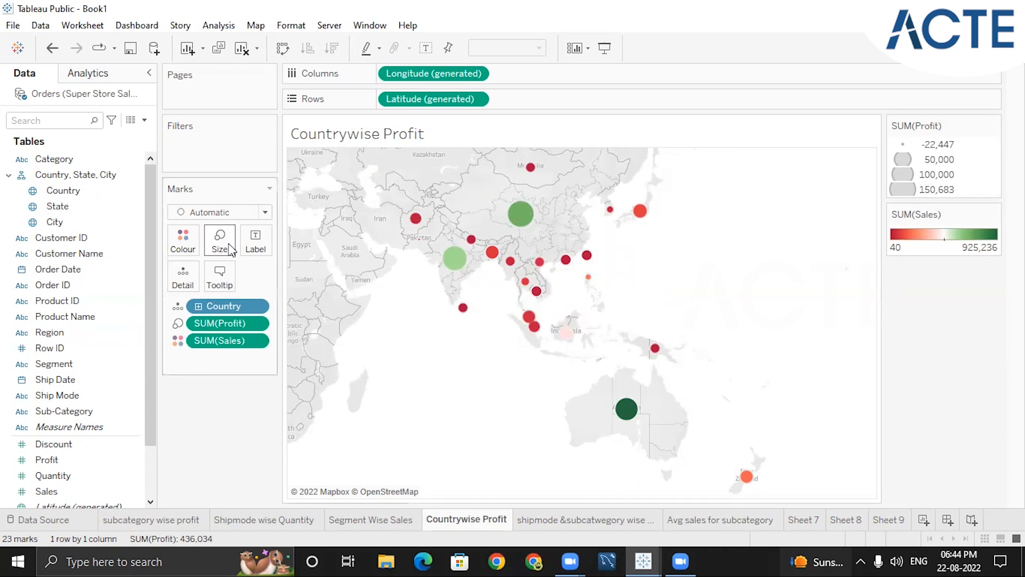
click(265, 212)
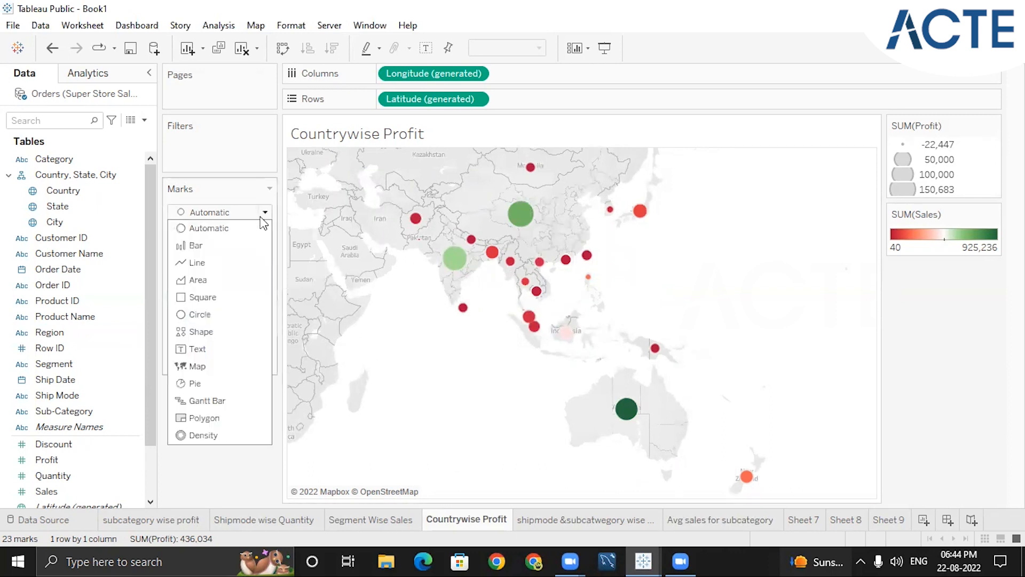
click(187, 297)
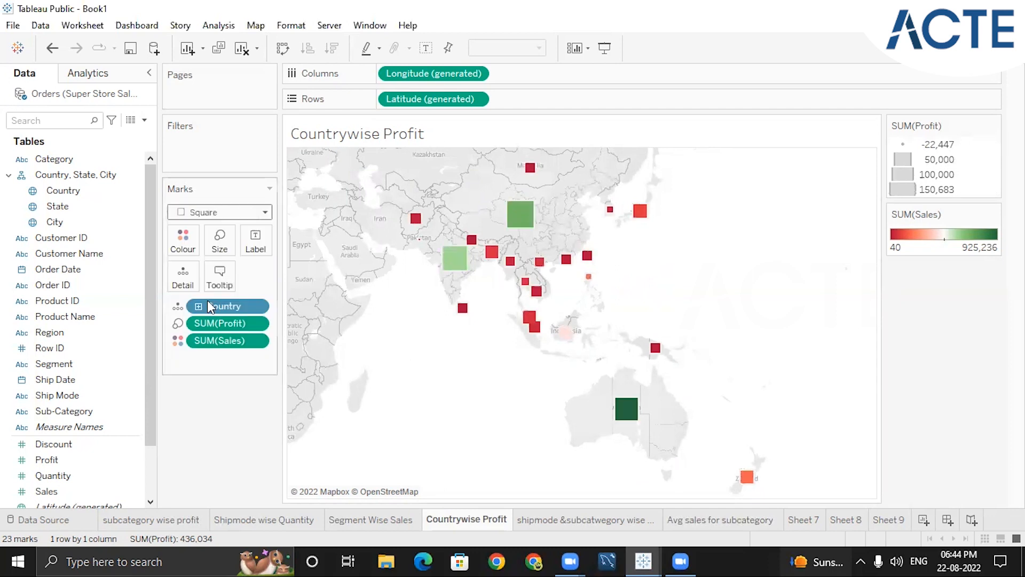
click(265, 212)
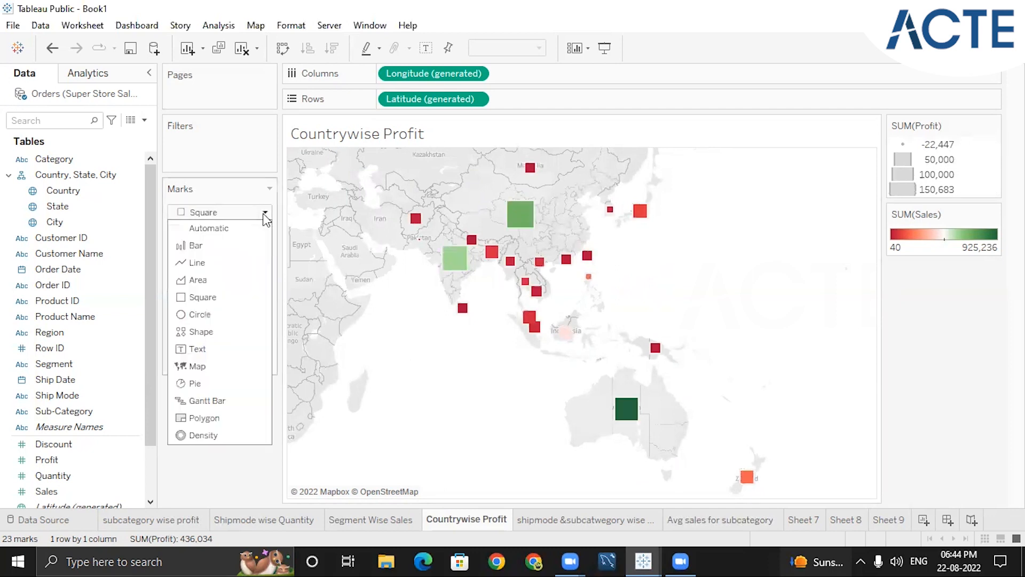
click(214, 332)
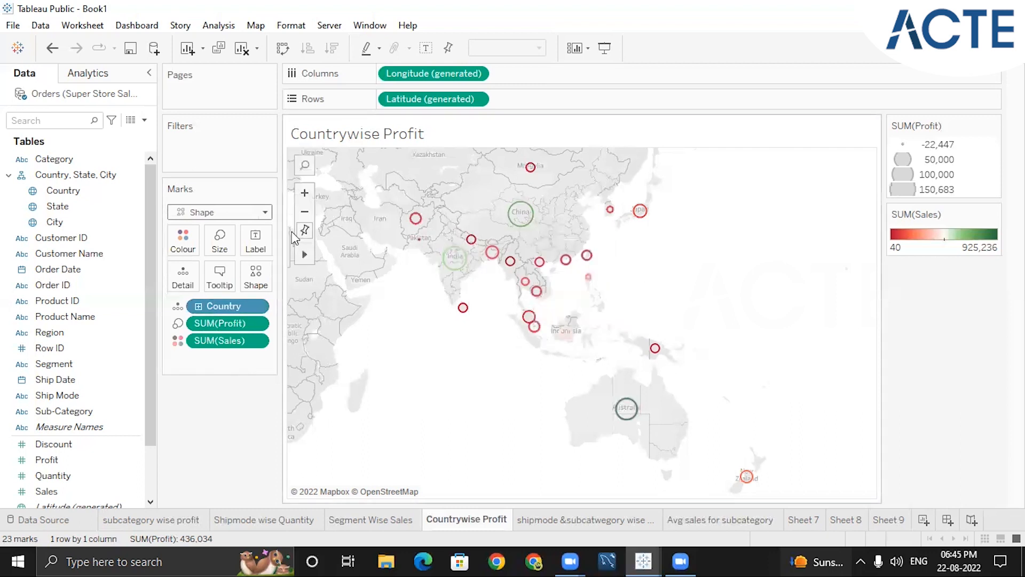
click(265, 212)
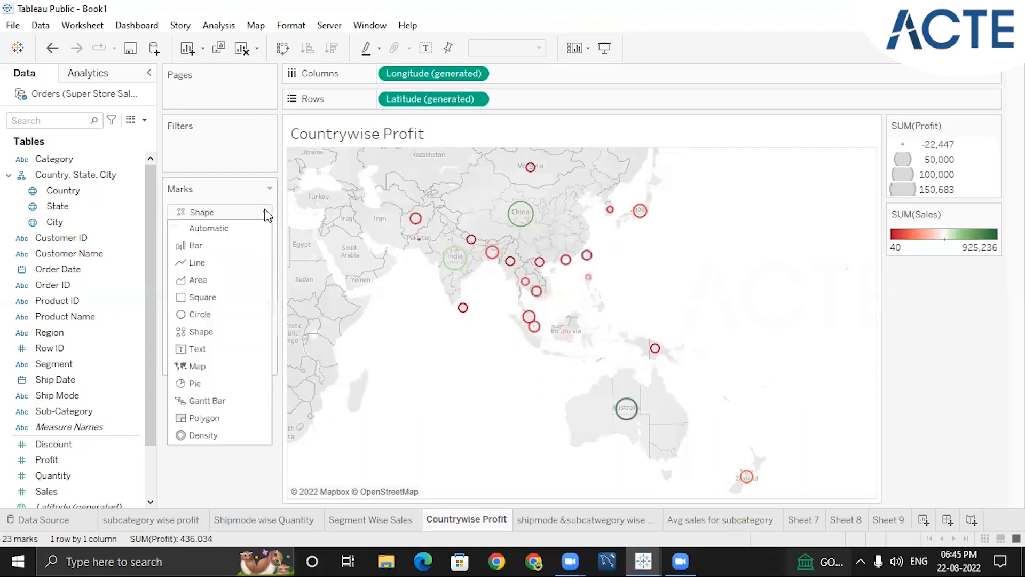
click(199, 366)
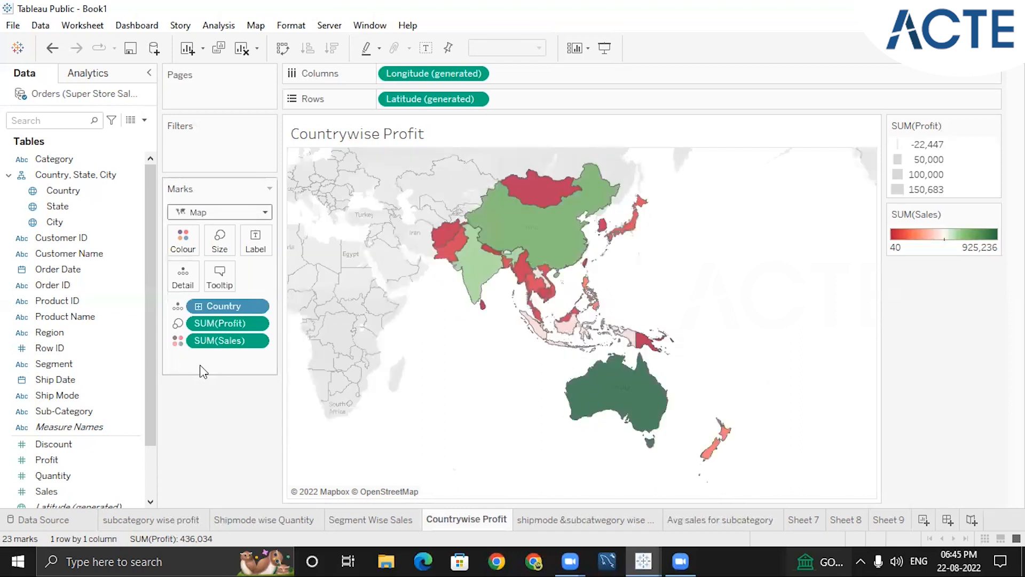
click(264, 212)
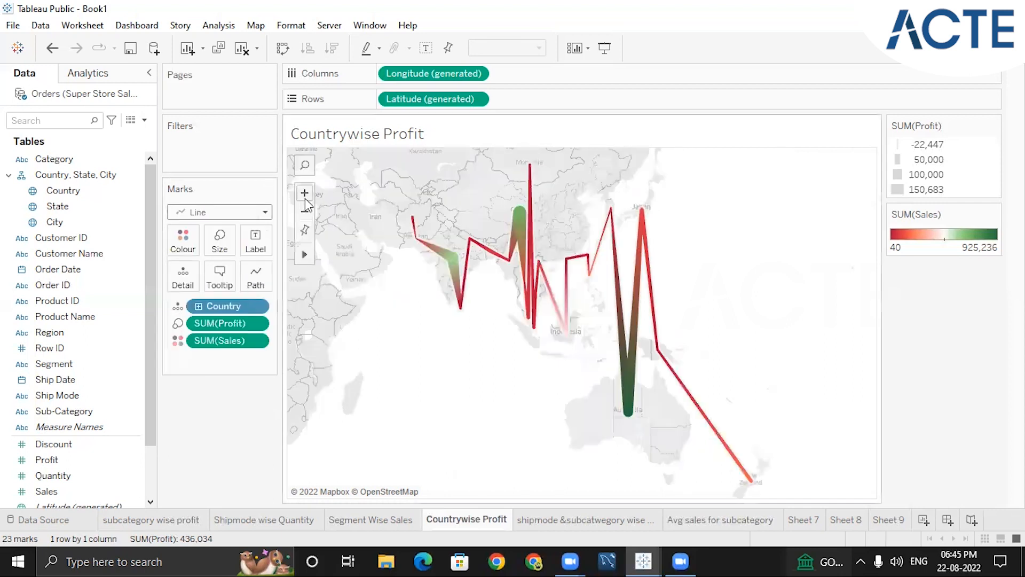
mouse_move(449, 277)
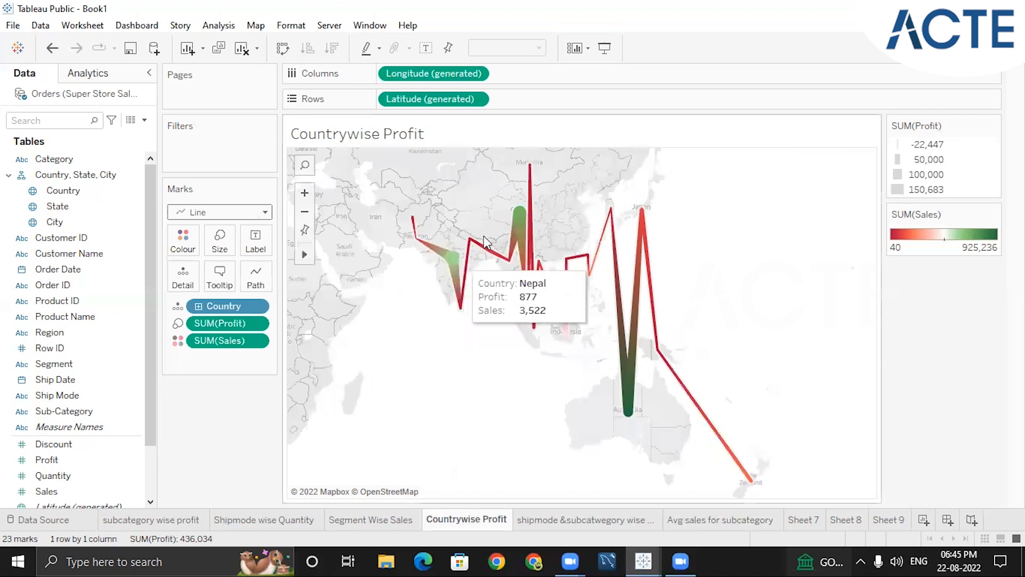
mouse_move(610, 271)
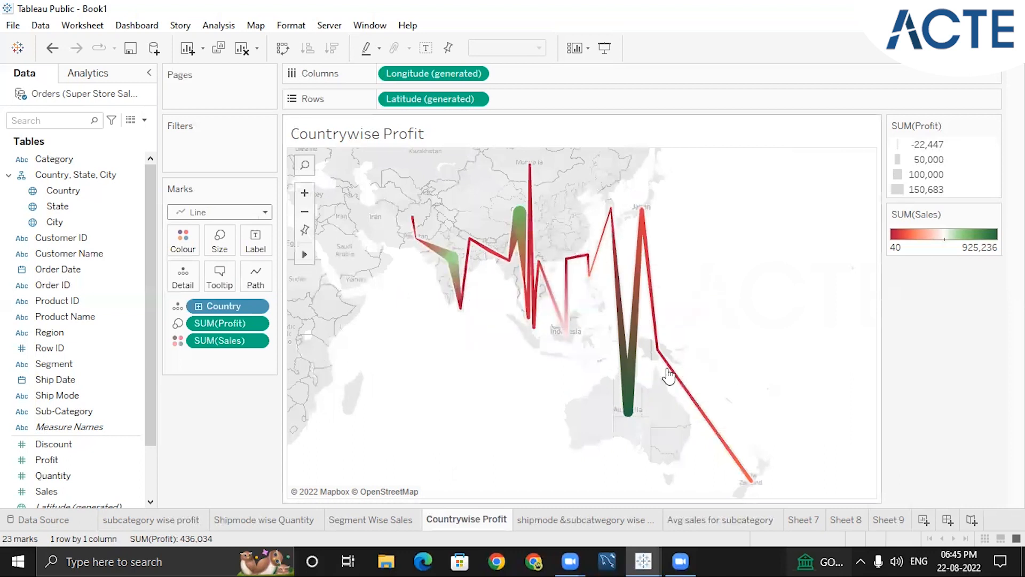
Set the mark type of the Countrywise Profit map to Circle
click(265, 212)
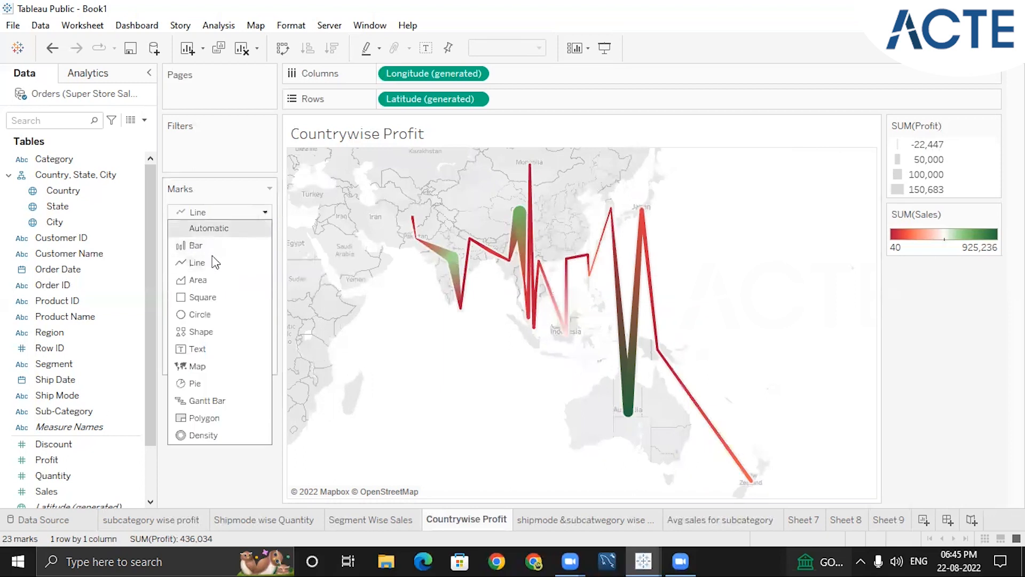
click(212, 315)
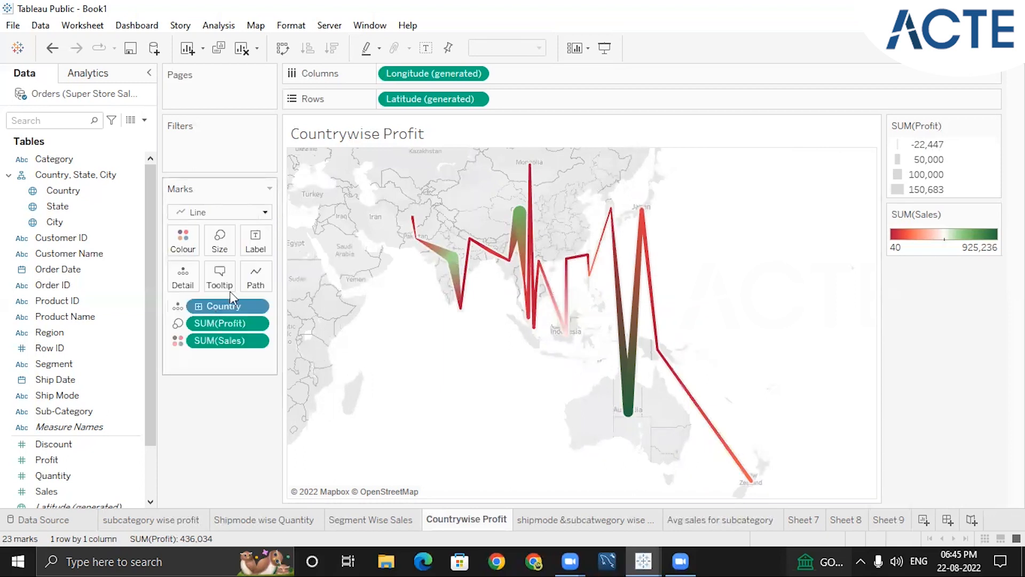
click(265, 213)
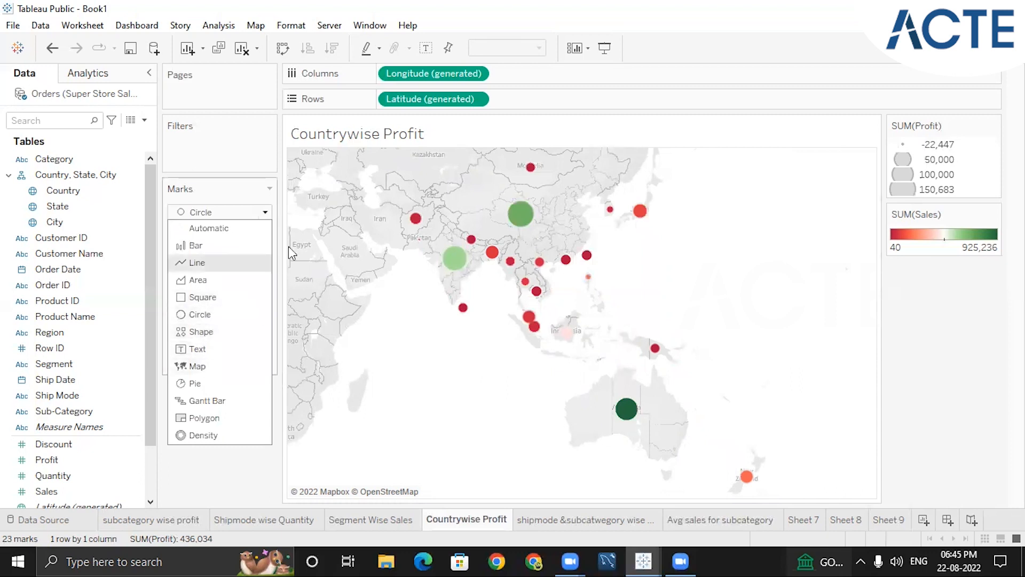
click(266, 172)
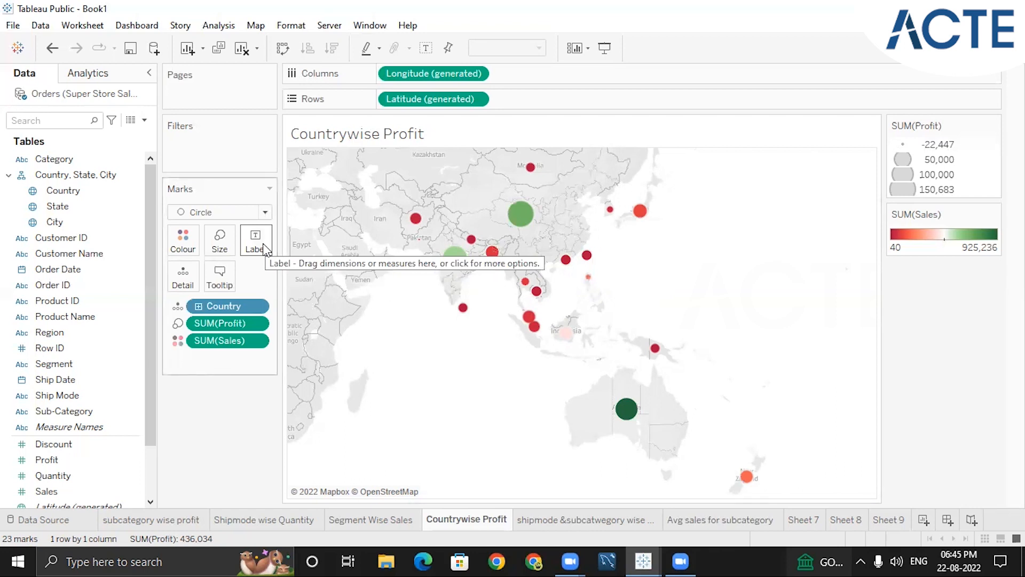
Label the circles on the Countrywise Profit map with the Country names
mouse_move(524, 227)
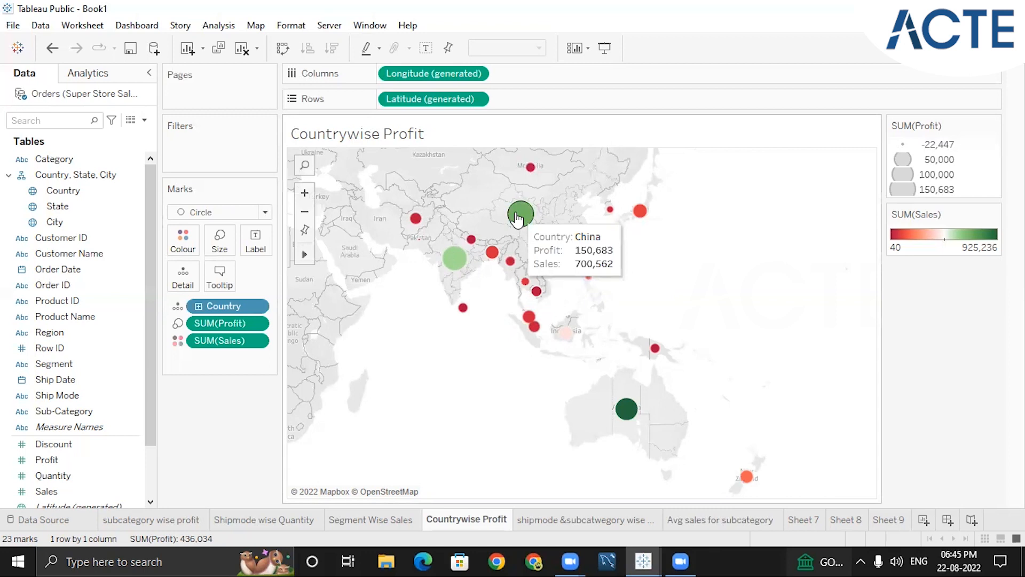
mouse_move(626, 408)
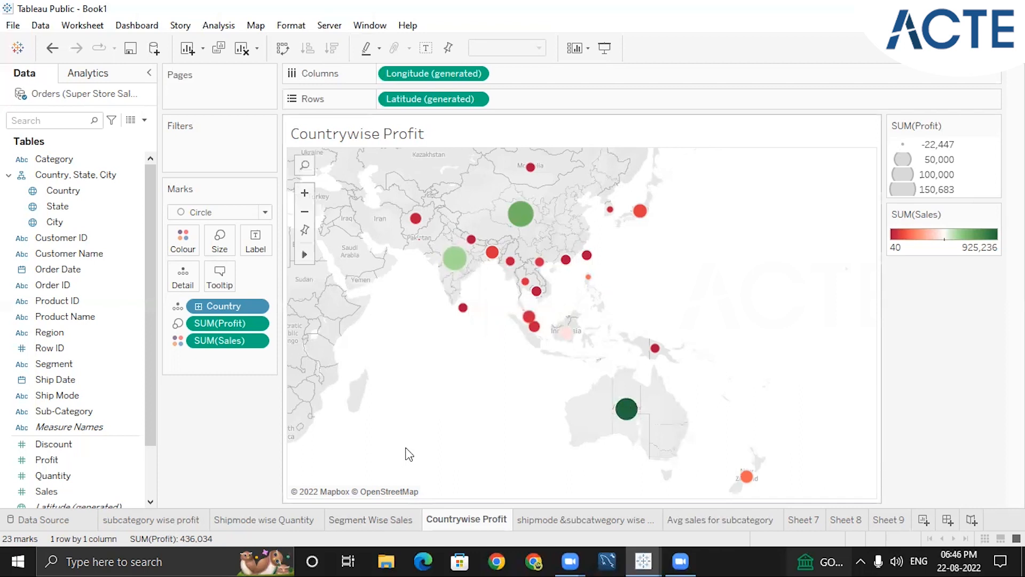
click(261, 250)
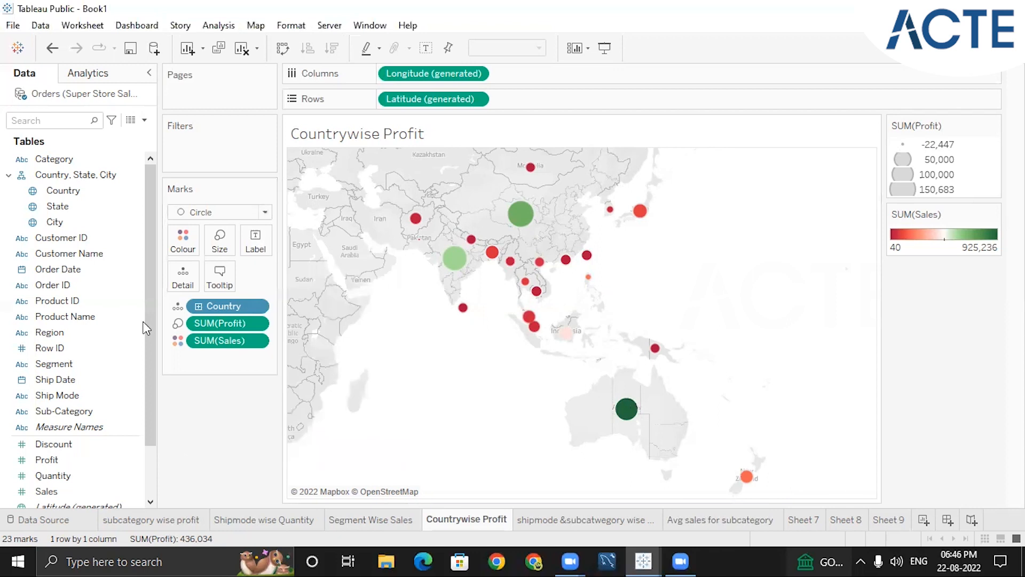
click(63, 192)
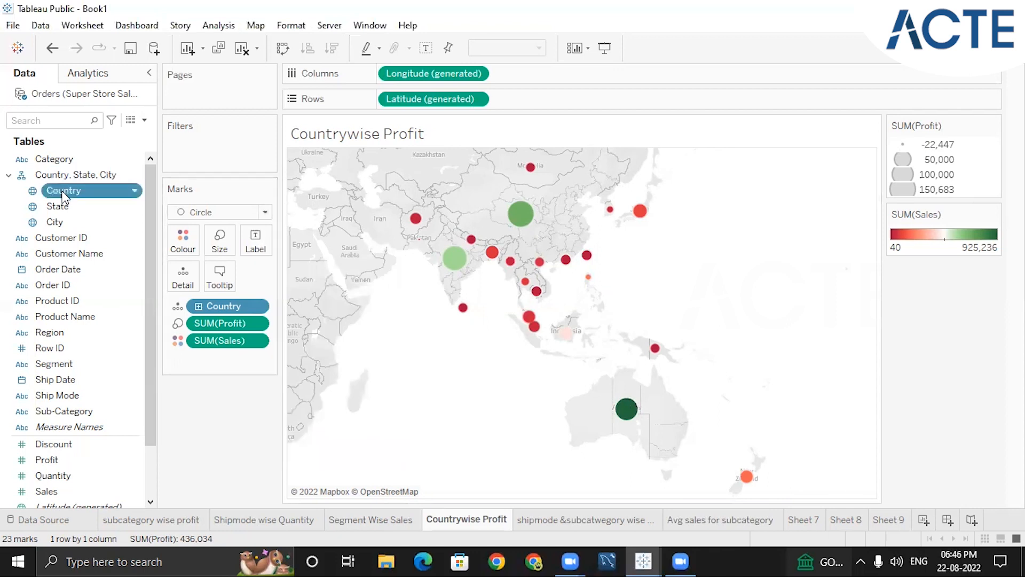
click(63, 192)
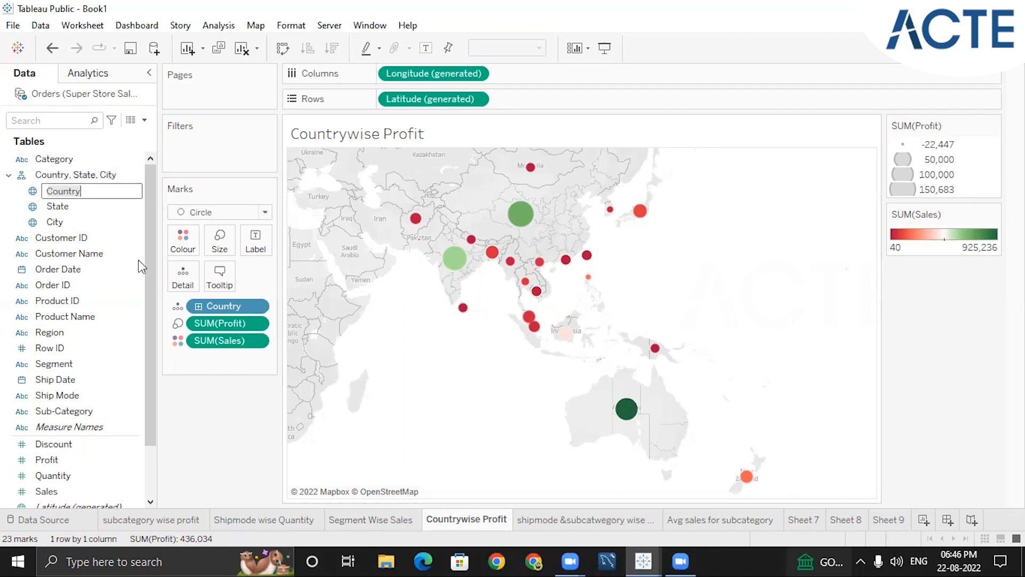
key(Return)
drag(91, 190, 256, 243)
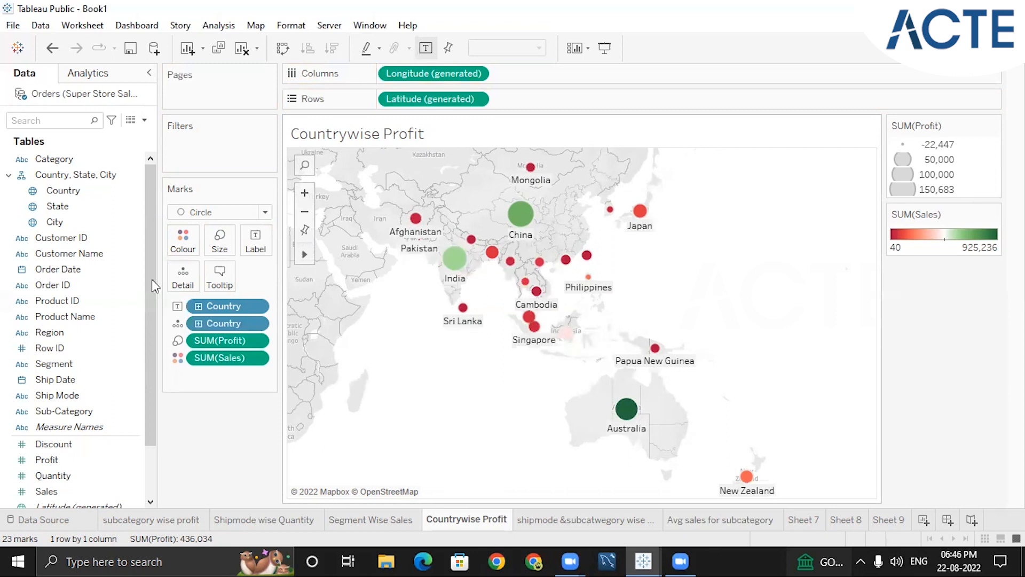
Add Sales as a second label beneath the country names on the map
click(98, 268)
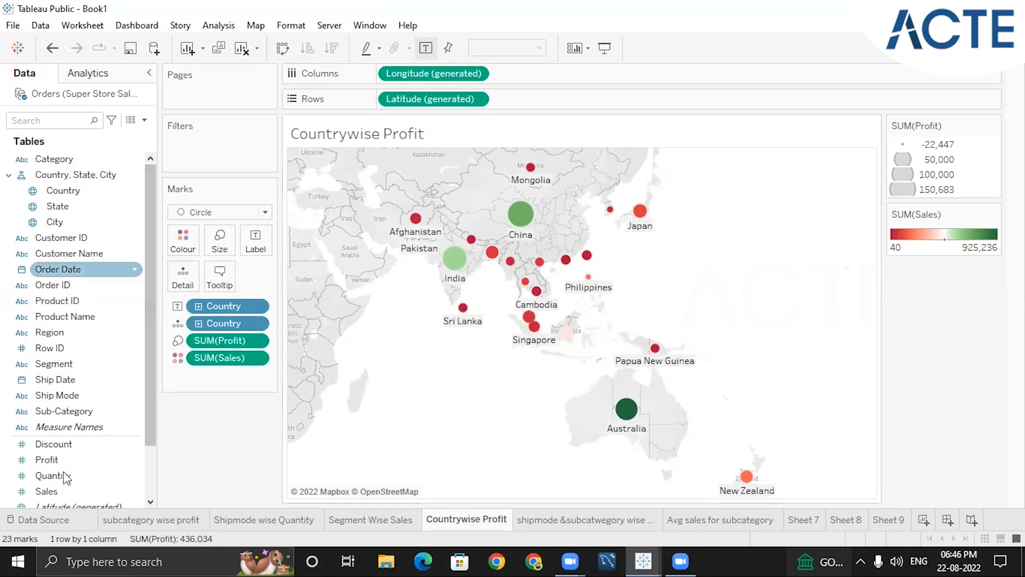
click(51, 460)
drag(66, 491, 256, 245)
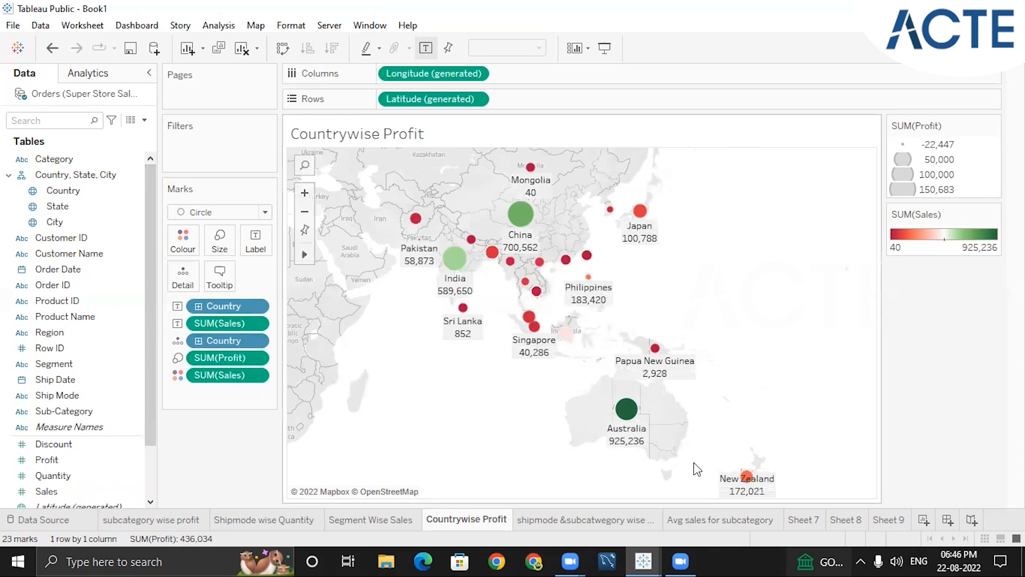
click(257, 307)
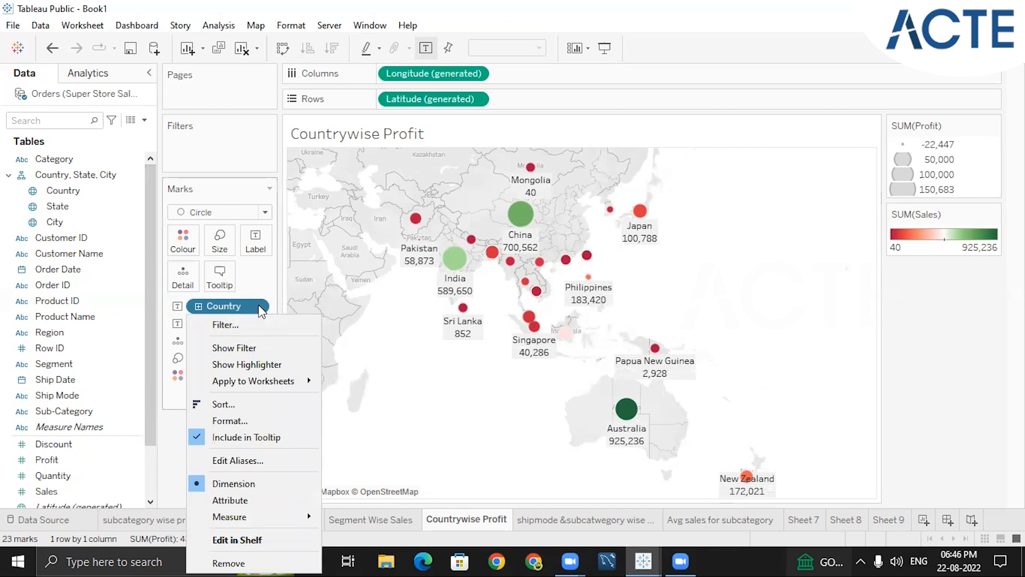
click(227, 424)
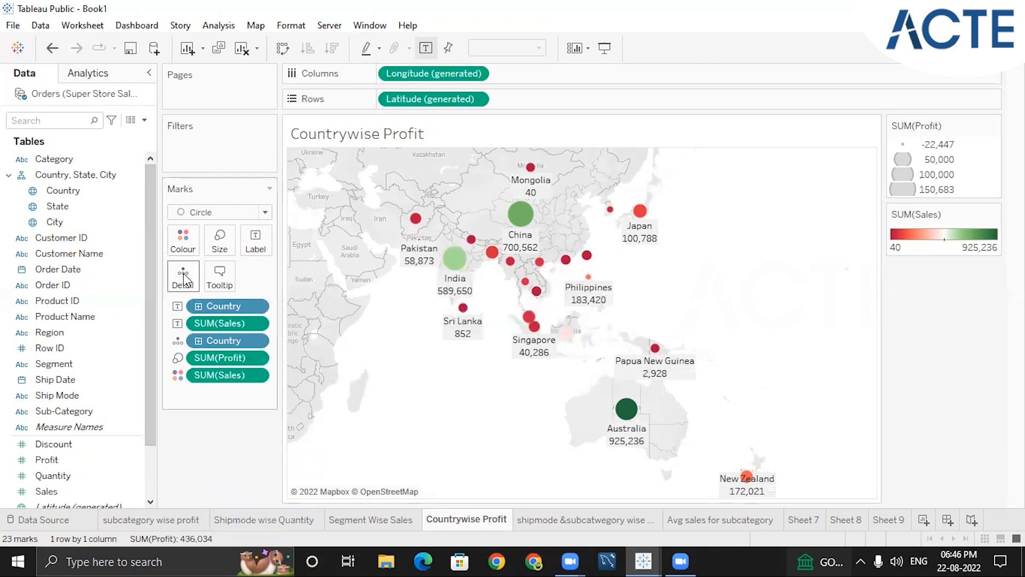
click(886, 519)
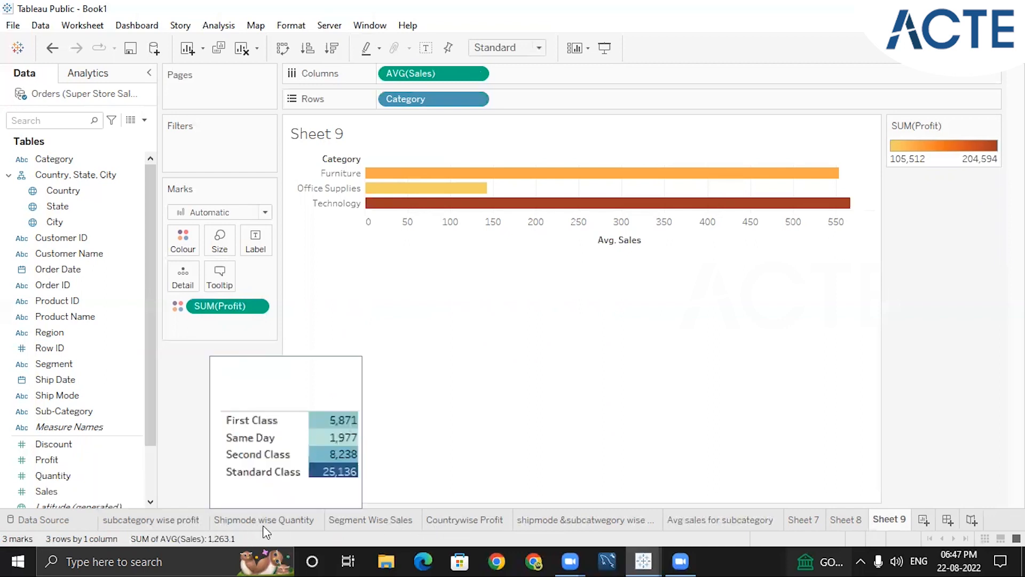
click(471, 516)
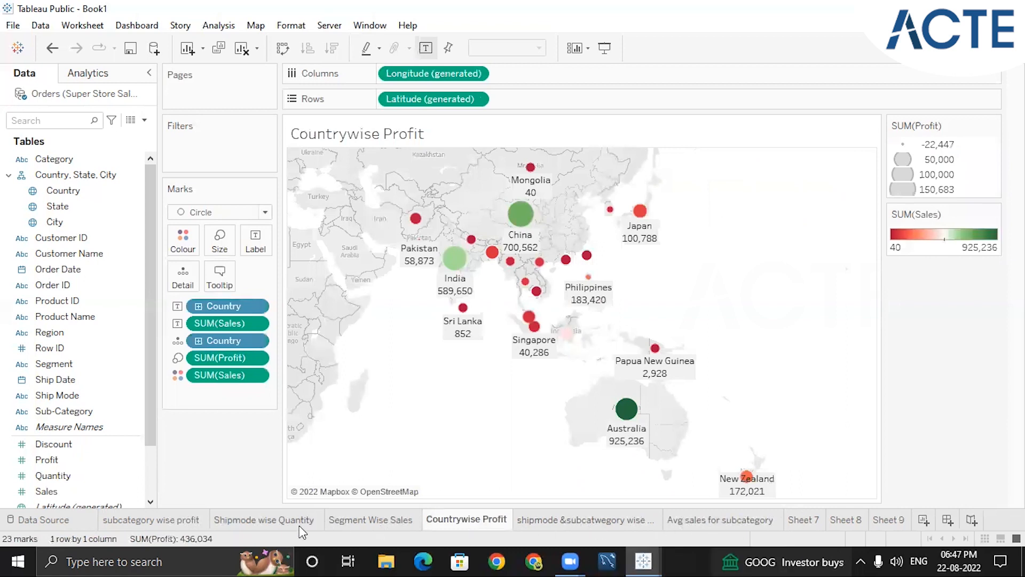
On the subcategory wise profit sheet, replace Sub-Category with Category in the rows and sort the bars by descending Profit
click(144, 524)
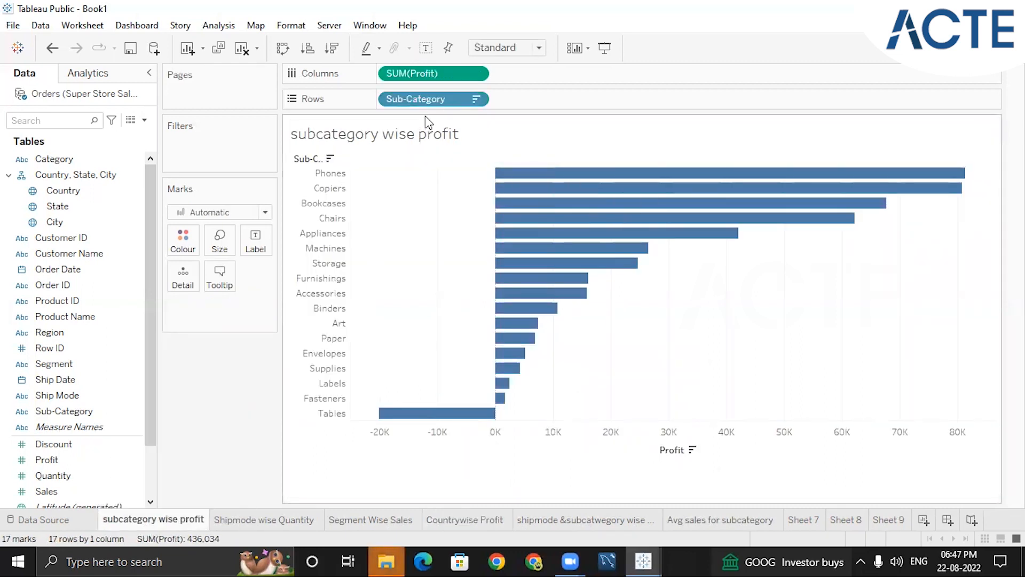
click(476, 99)
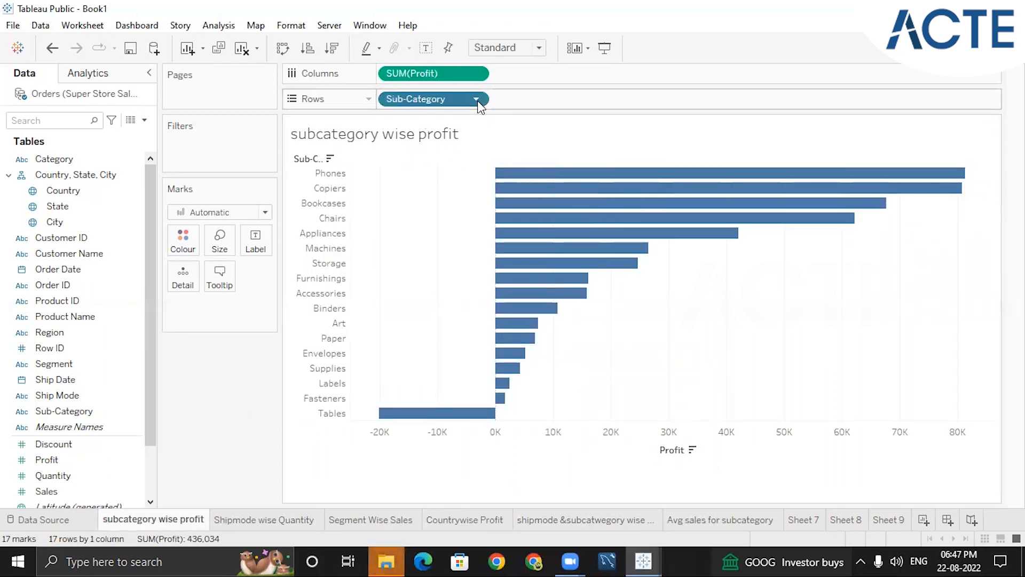
click(425, 389)
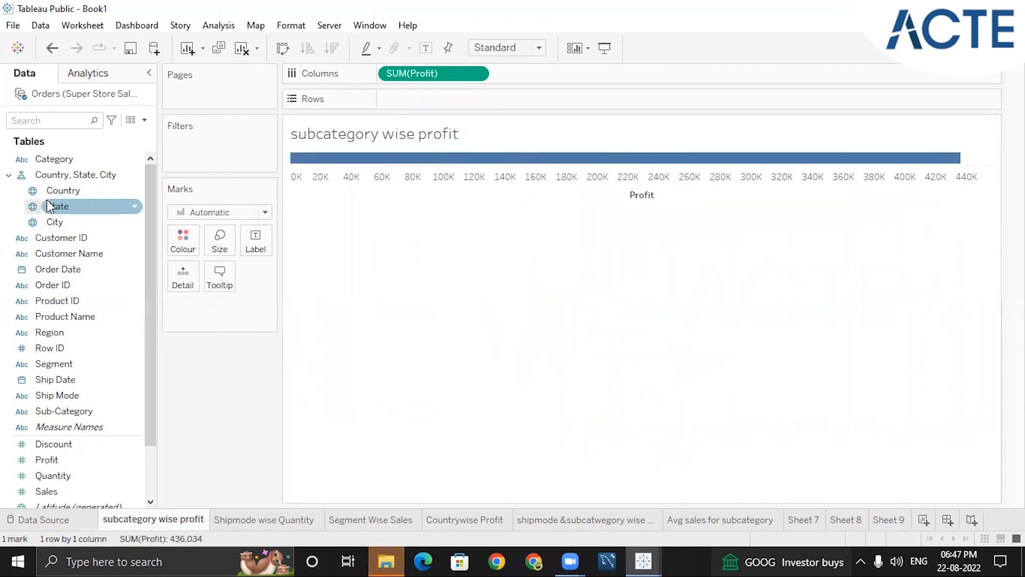
drag(65, 159, 435, 104)
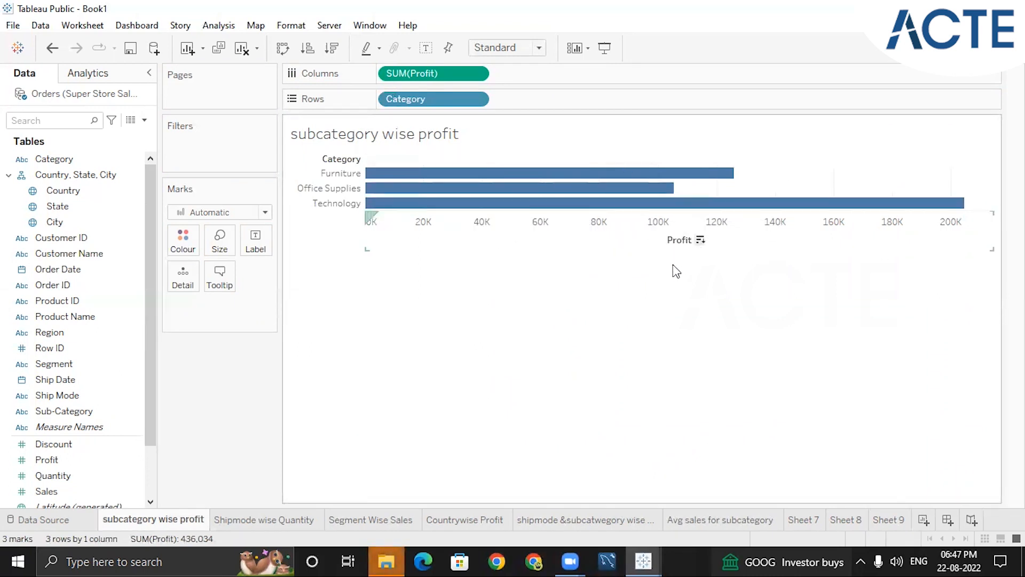
click(701, 241)
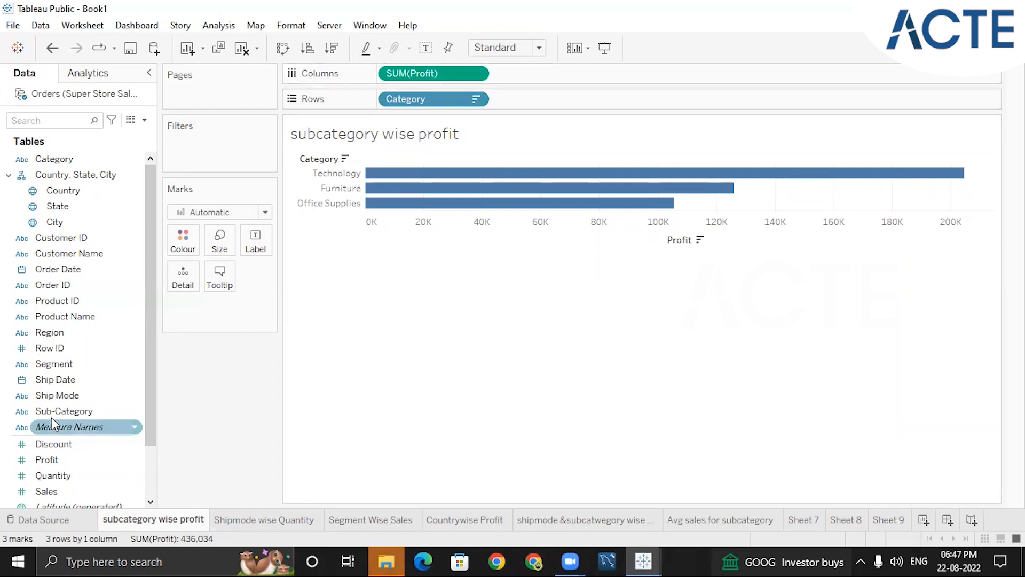
Add Segment as a detail to divide each category's profit bar by segment
click(55, 366)
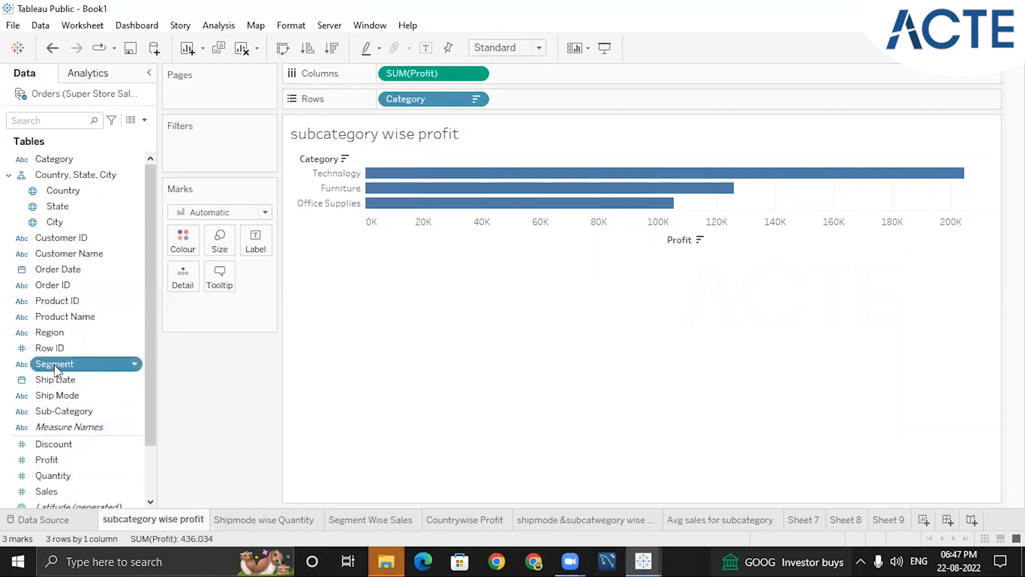
click(55, 367)
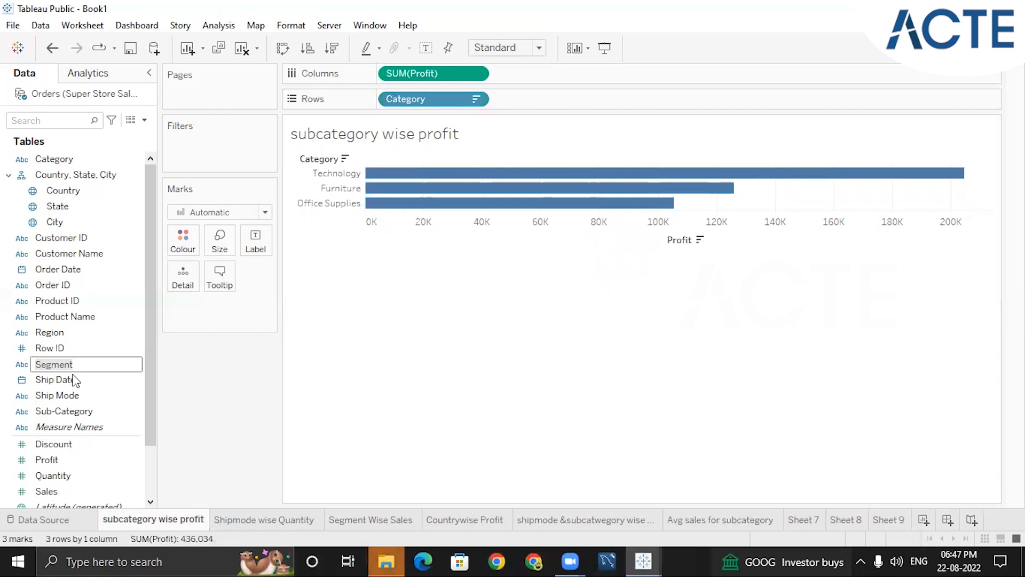
key(Return)
drag(99, 361, 183, 275)
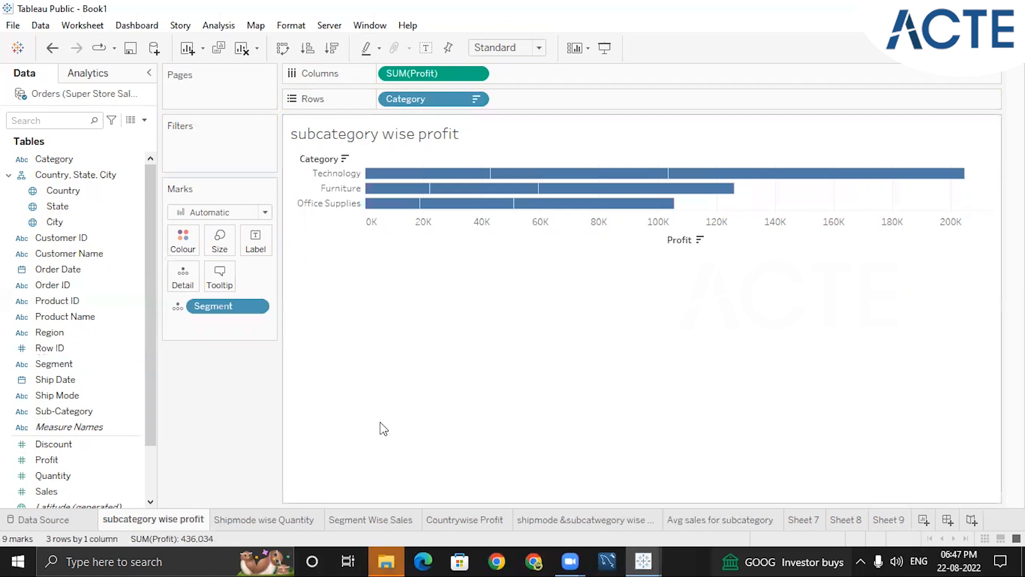
mouse_move(725, 181)
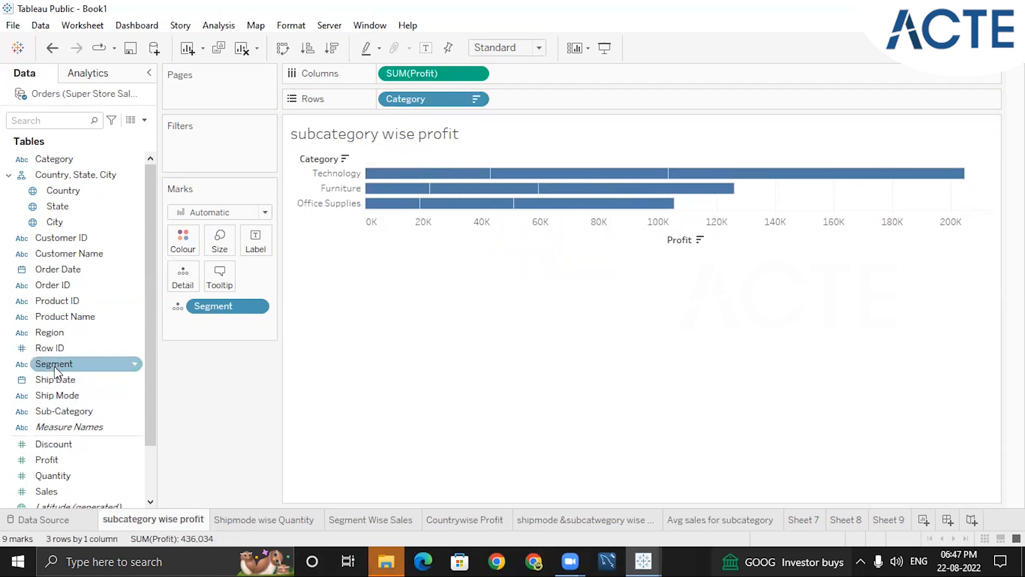
Label each section of the category profit bars with its Segment
drag(56, 367, 257, 238)
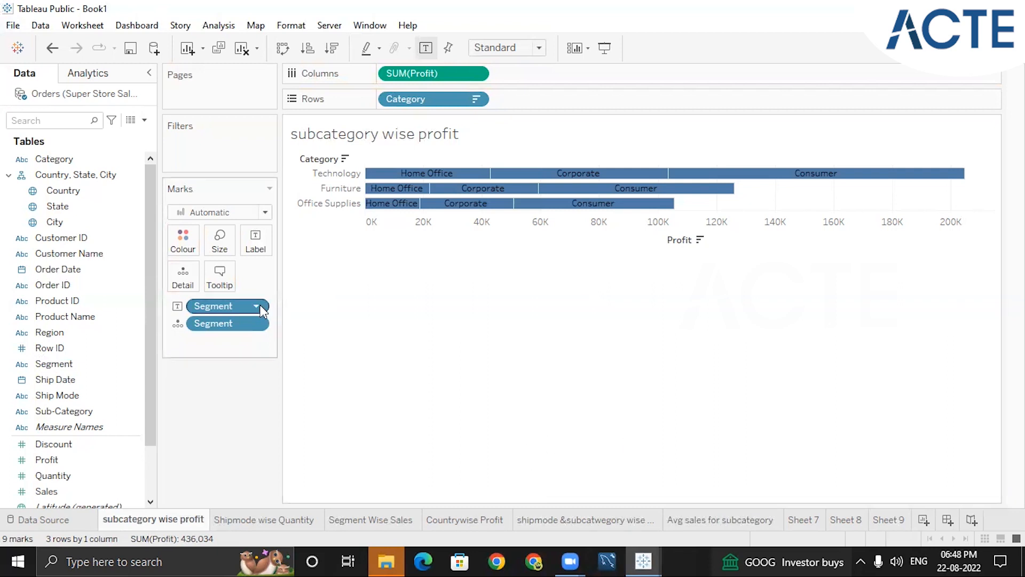
mouse_move(457, 175)
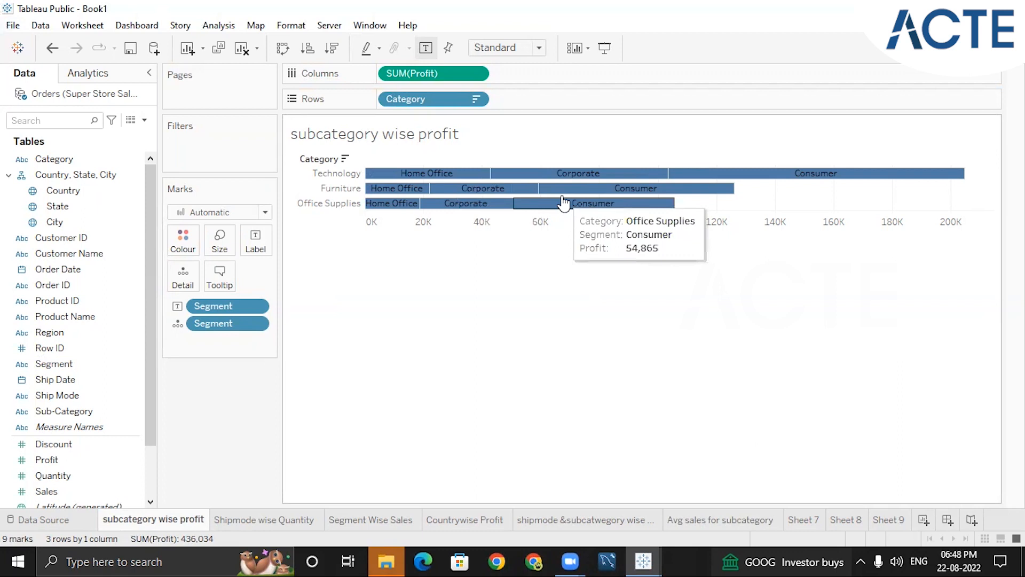
Add Sales and Quantity to the tooltip of the category profit bars
drag(153, 402, 158, 431)
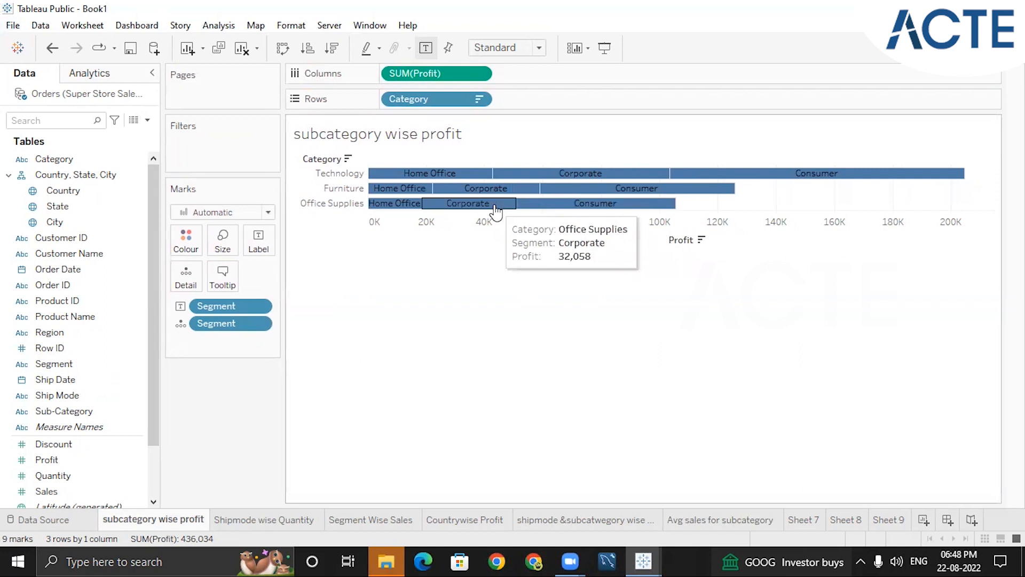
drag(150, 405, 150, 470)
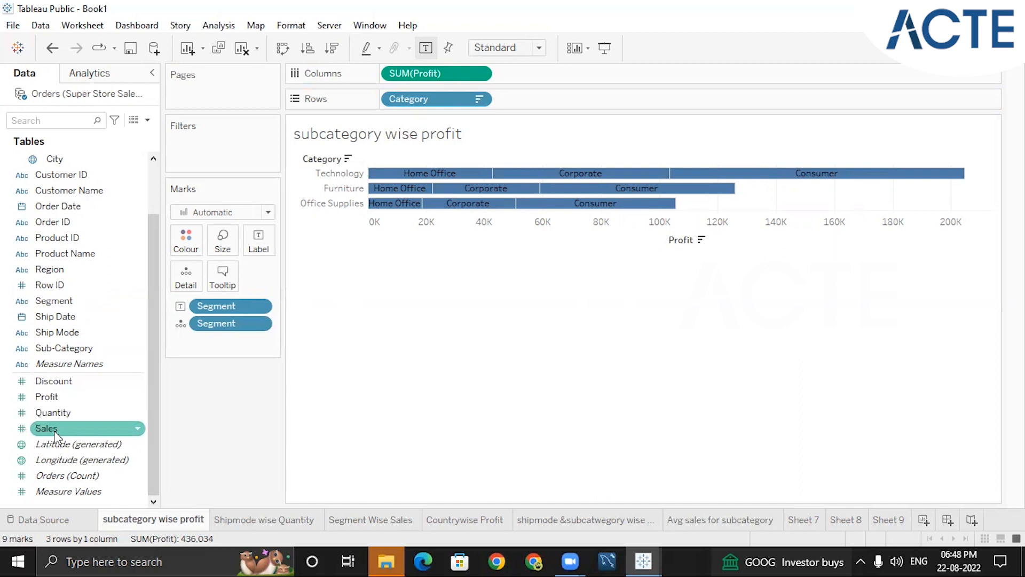
drag(55, 435, 232, 285)
mouse_move(425, 182)
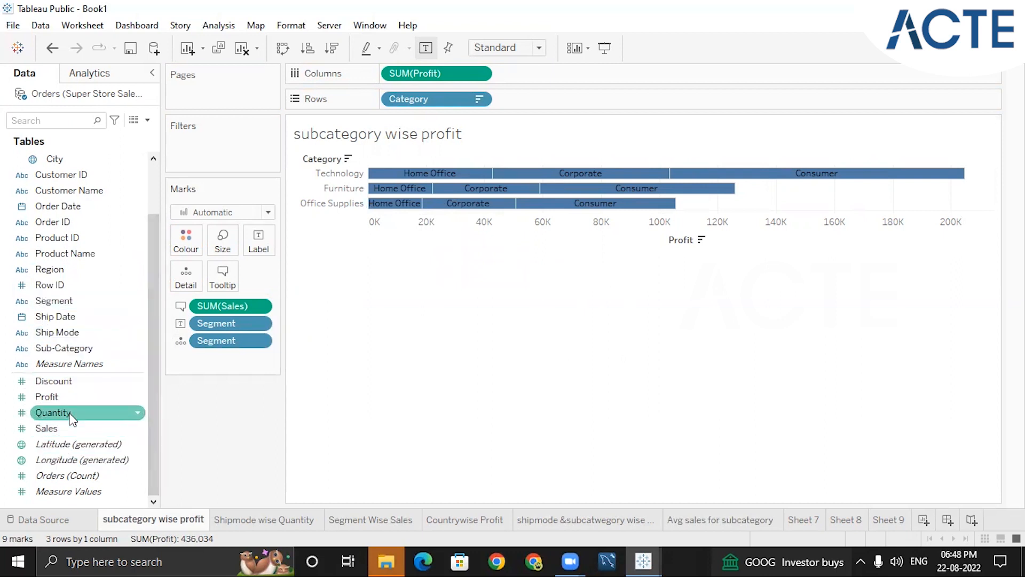
drag(70, 416, 224, 274)
mouse_move(463, 175)
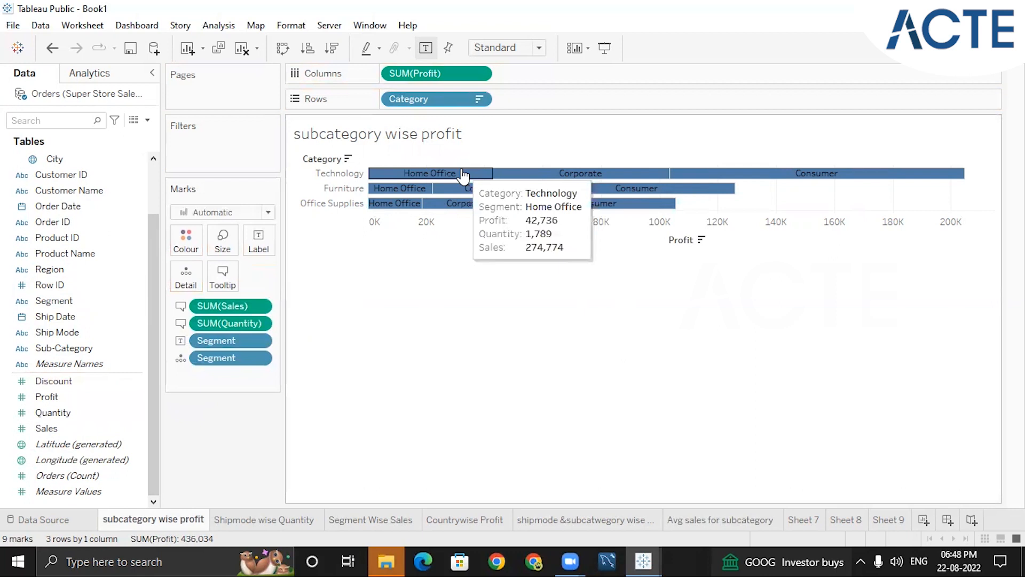
mouse_move(508, 173)
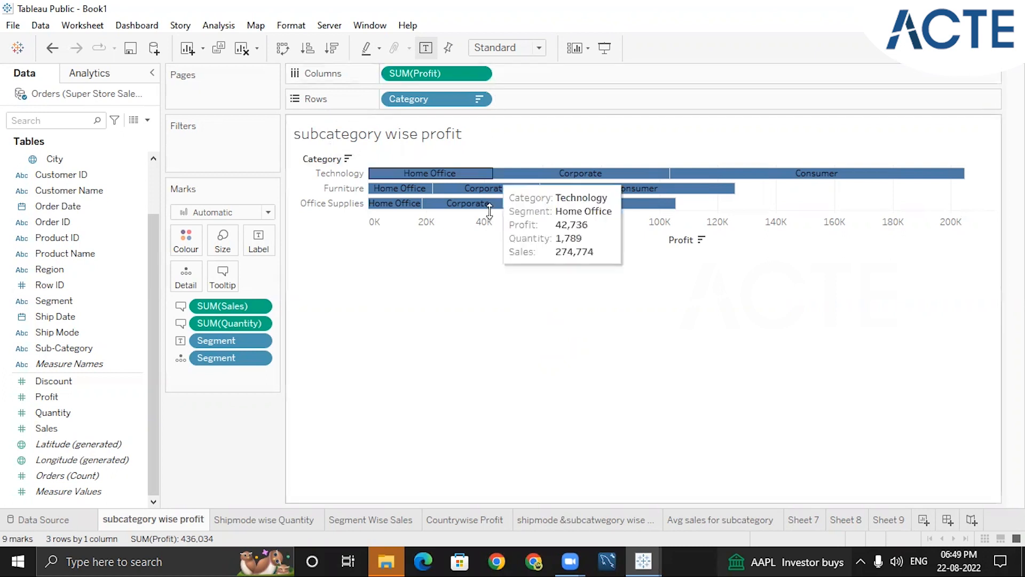
Save the workbook to Tableau Public, replacing the title with a person's first name in the possessive followed by "worksheet"
click(14, 27)
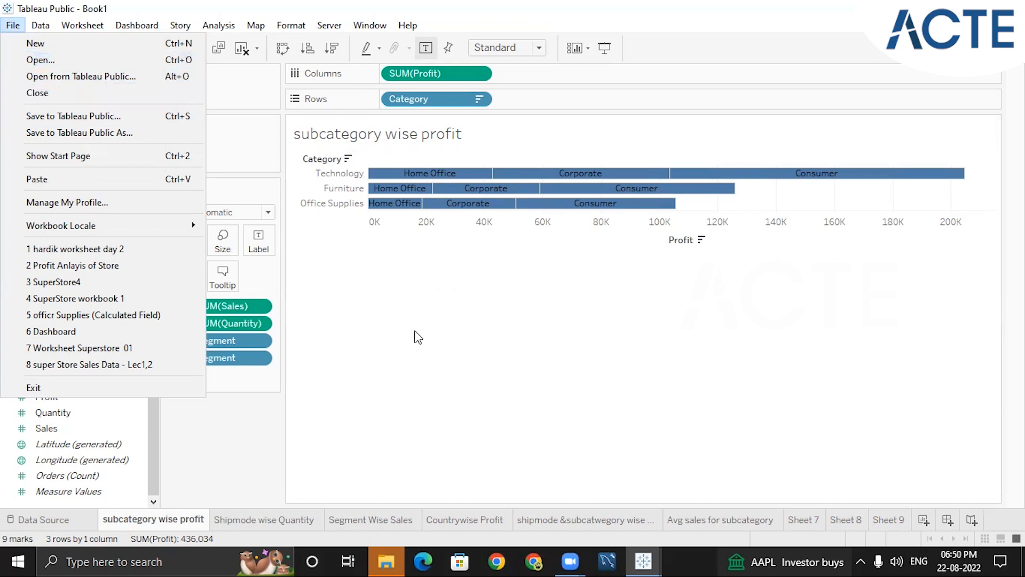
click(11, 27)
click(10, 27)
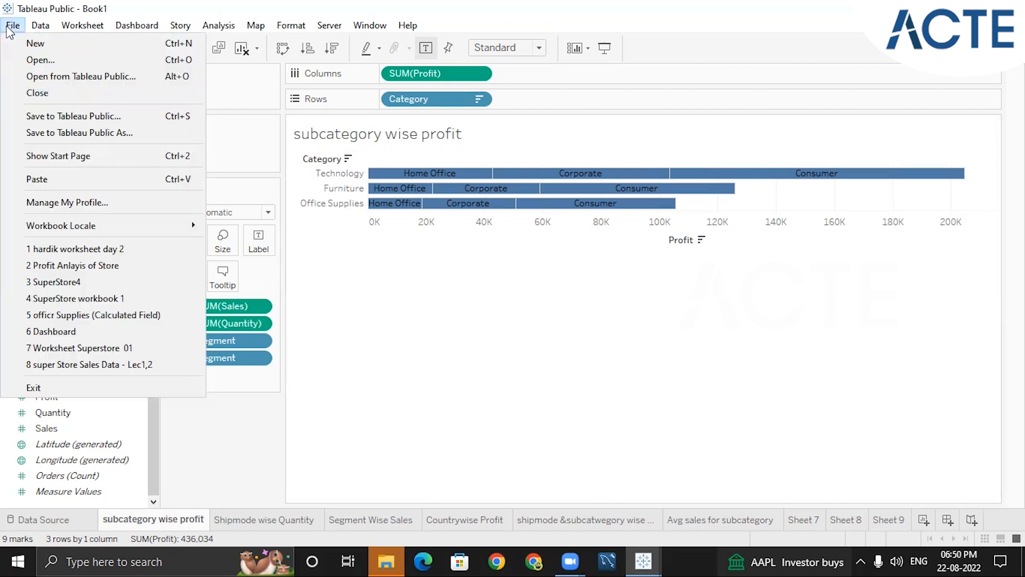
click(101, 116)
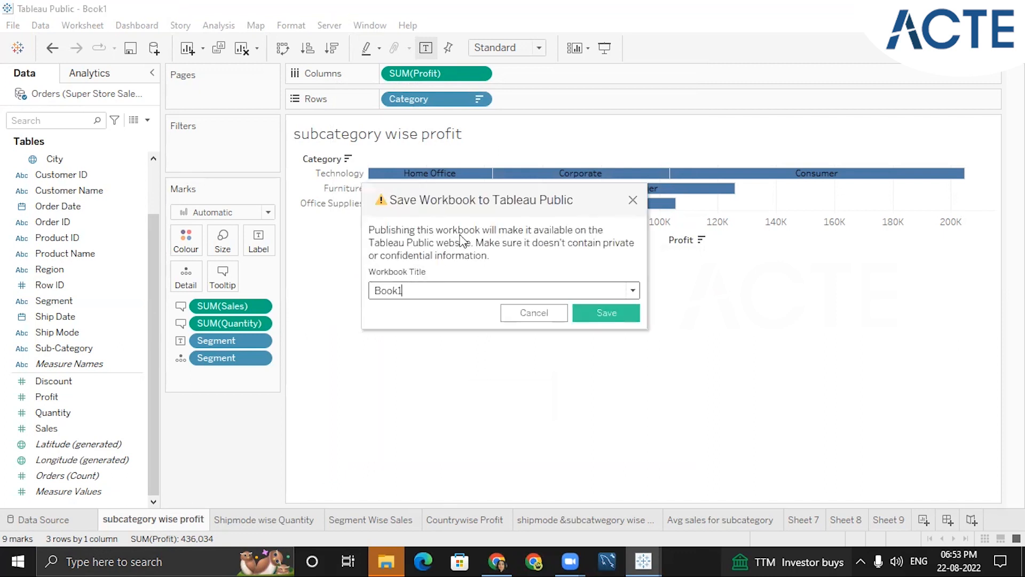
double_click(409, 291)
key(BackSpace)
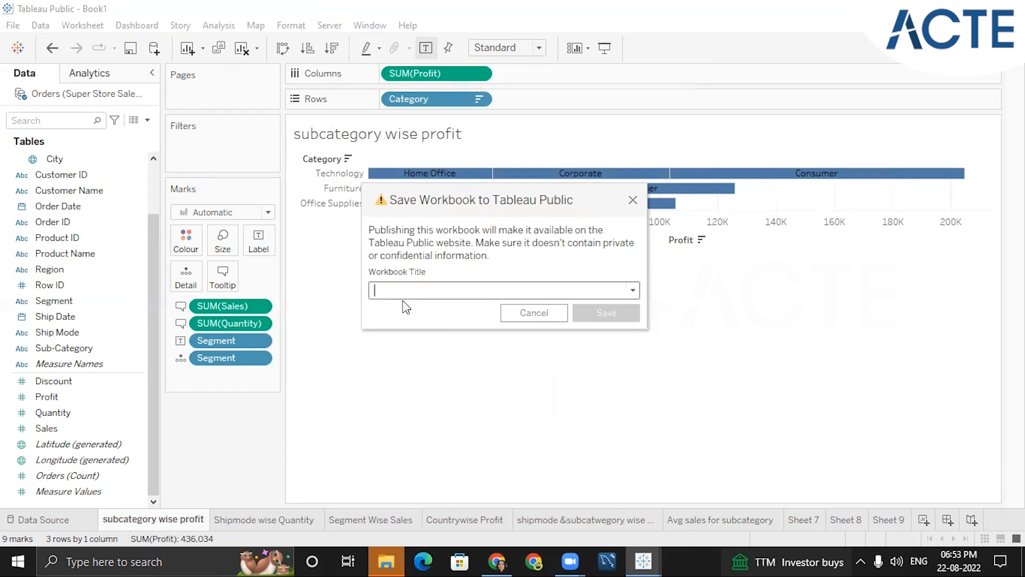
text(Sarita)
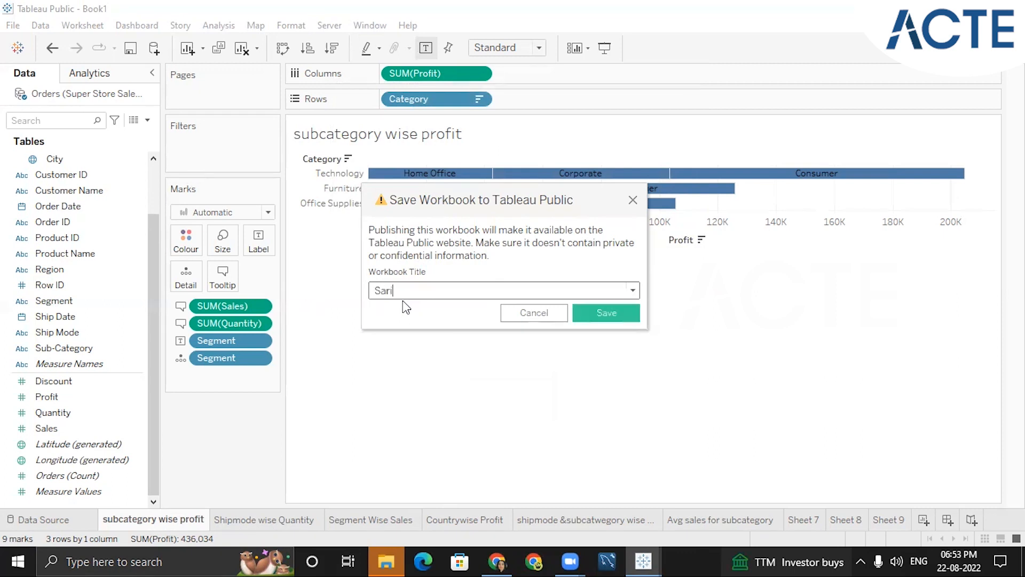
text('s worksheet)
click(602, 311)
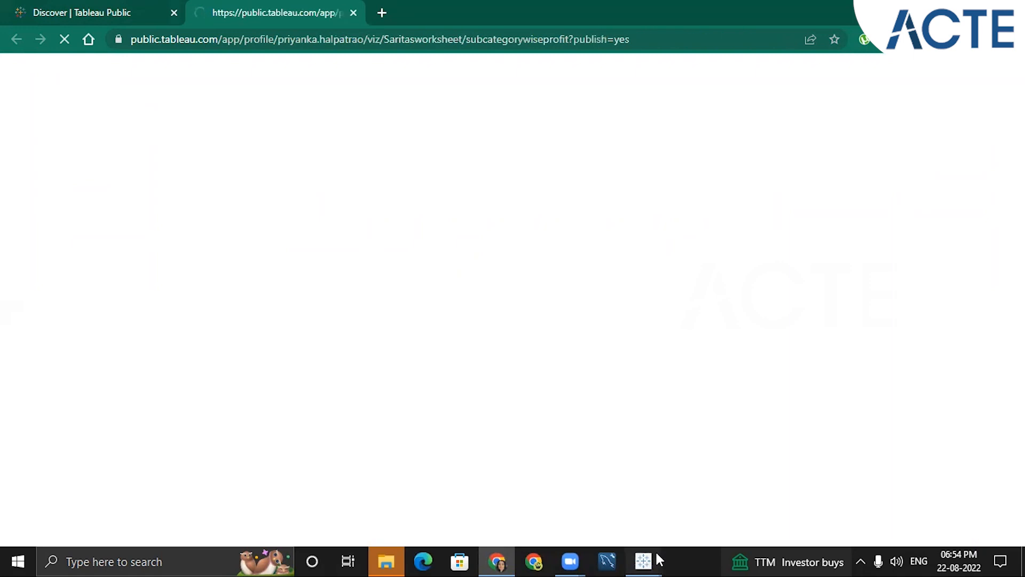
Look through the published workbook's sheets in the browser, including Shipmode wise Quantity and Countrywise Profit, and return to subcategory wise profit
mouse_move(658, 558)
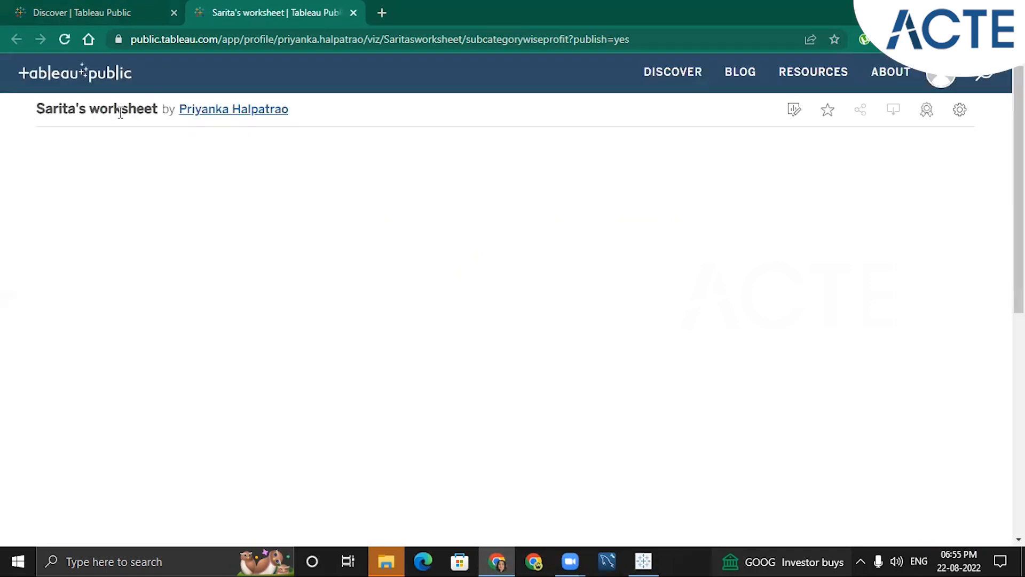
key(ctrl+a)
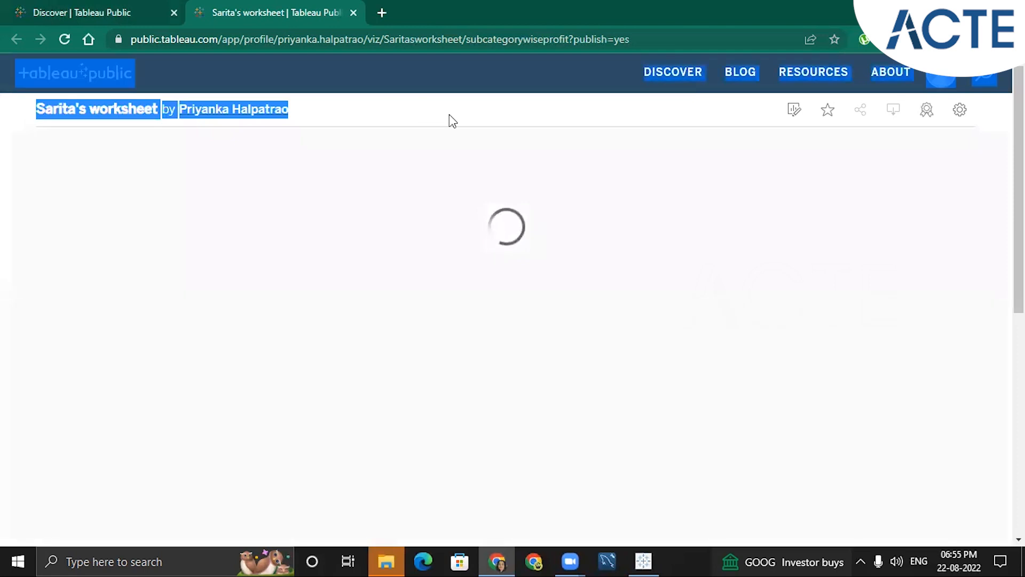
click(450, 114)
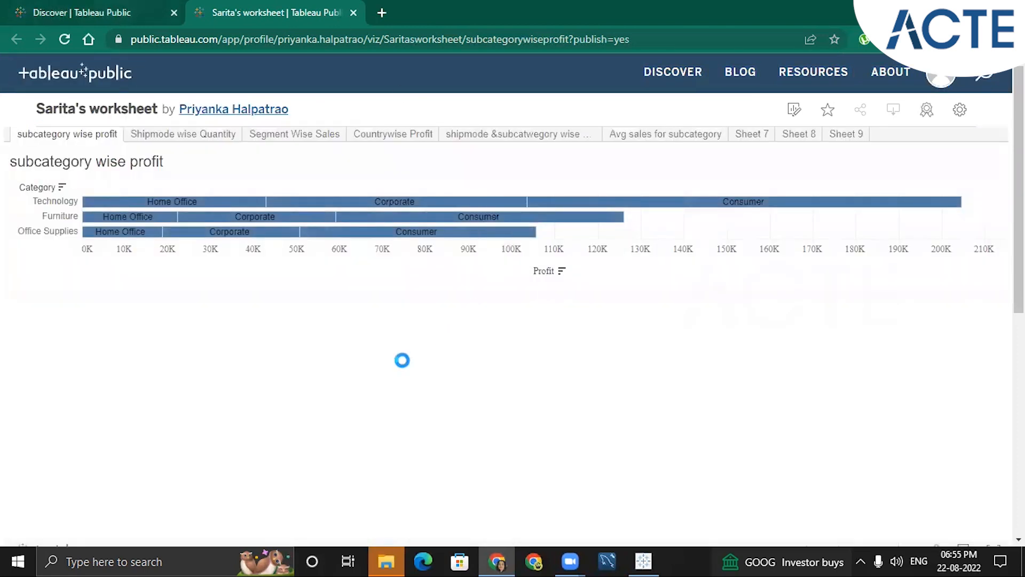
click(169, 140)
click(355, 136)
click(403, 137)
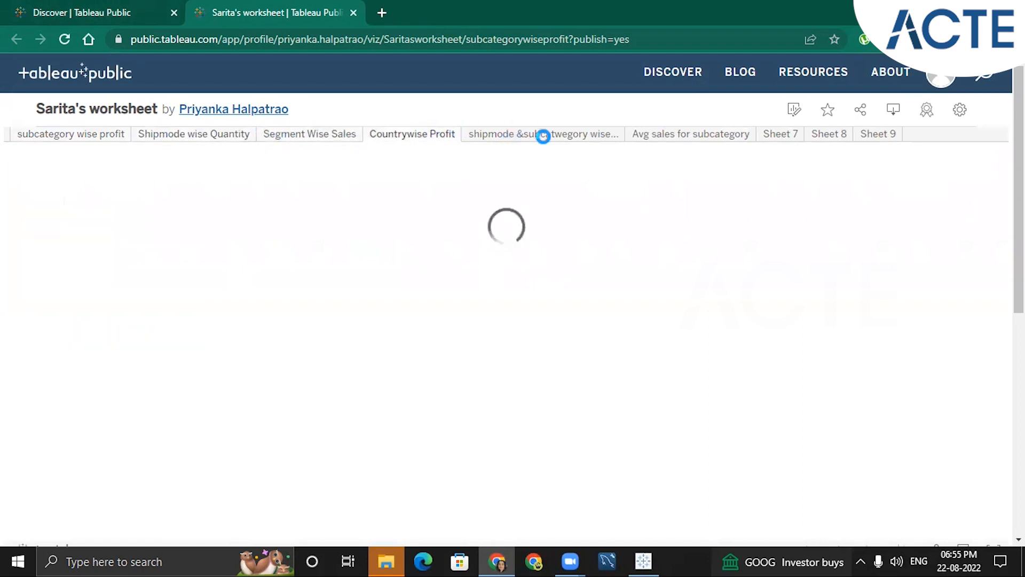
click(110, 137)
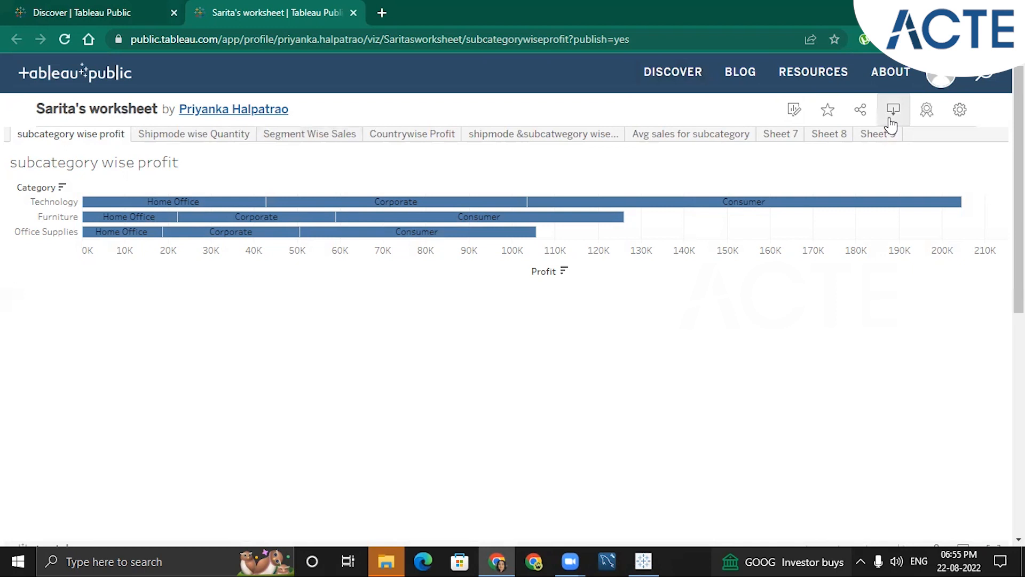
Turn off Allow Access for the published viz so others cannot download or copy it
click(958, 113)
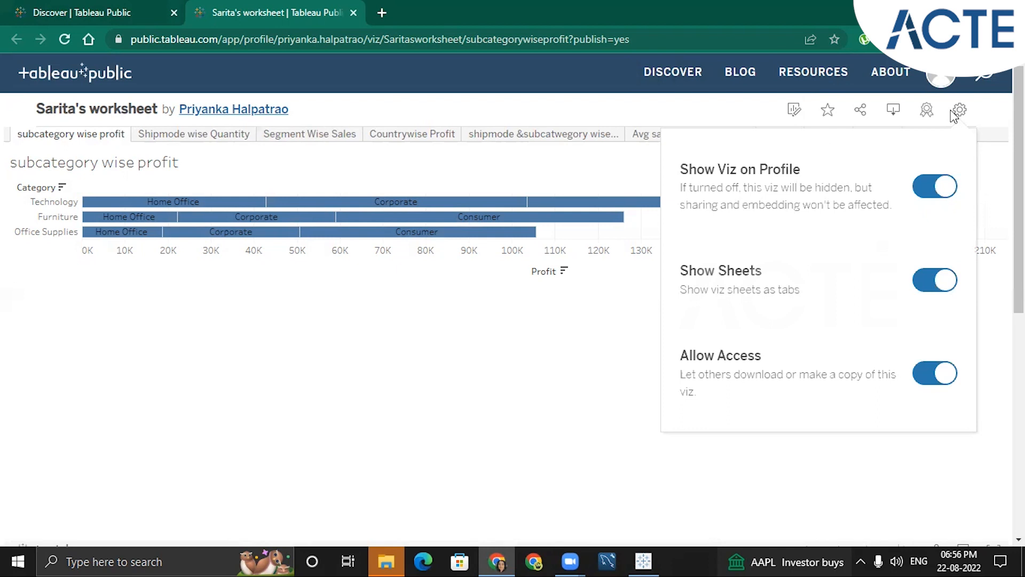
click(931, 383)
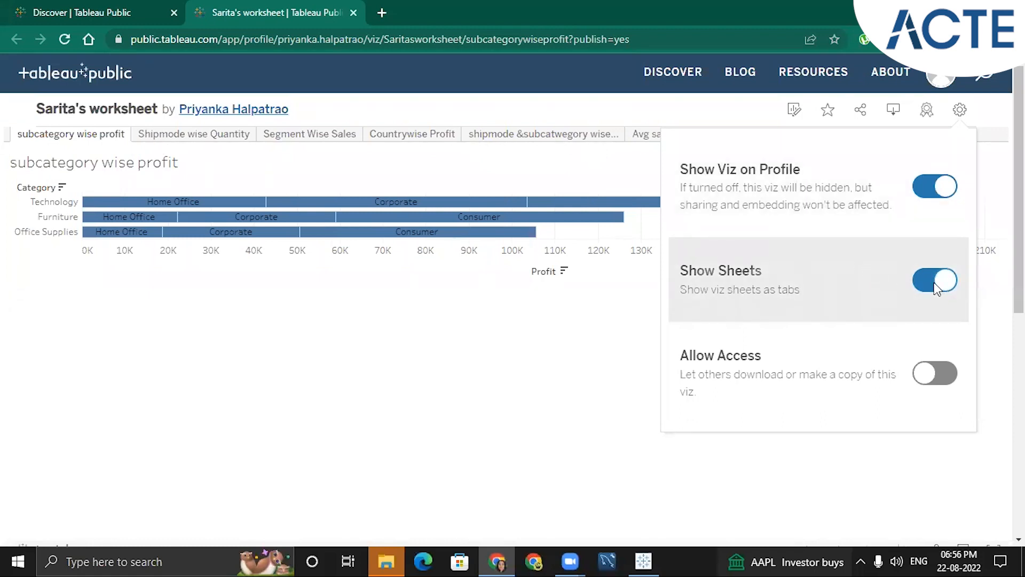
Switch Show Sheets off and back on for the published viz and close its settings
click(937, 288)
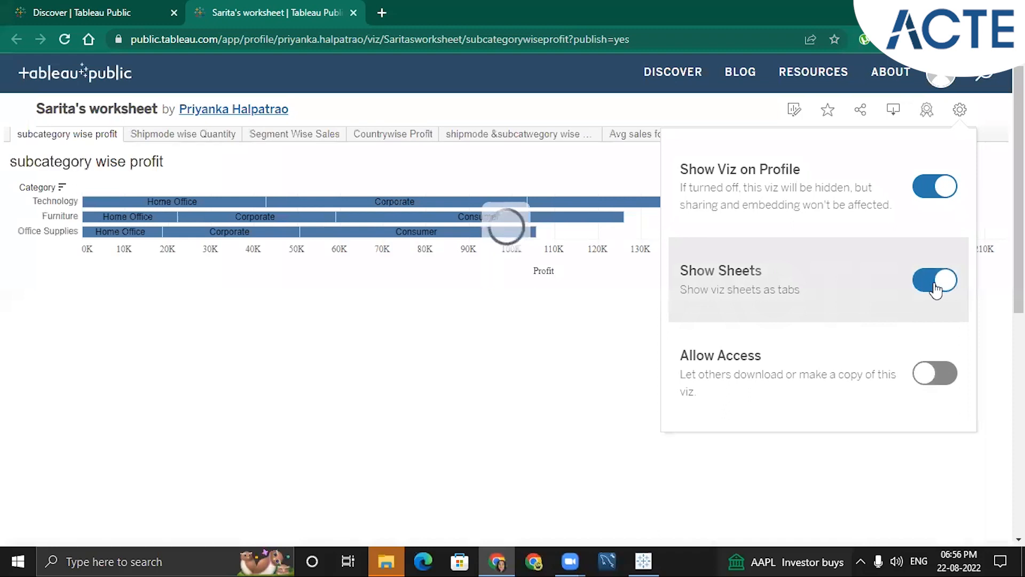
click(936, 288)
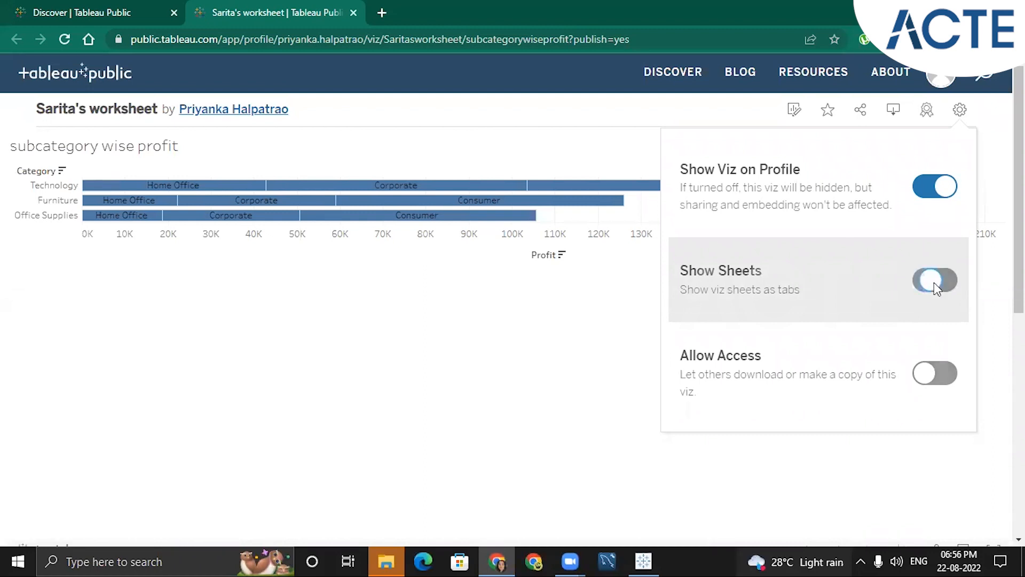
click(934, 282)
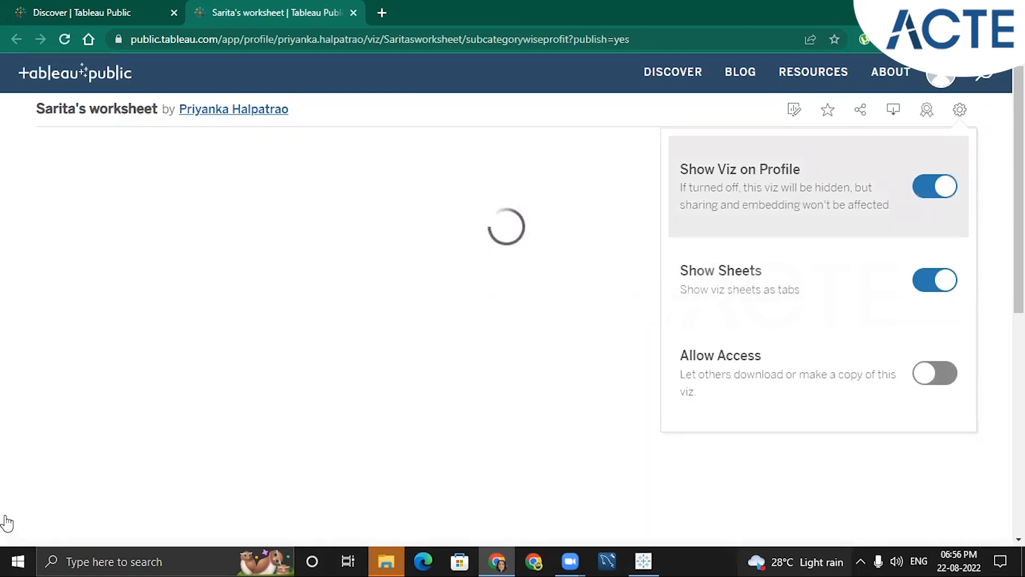
click(960, 110)
click(959, 109)
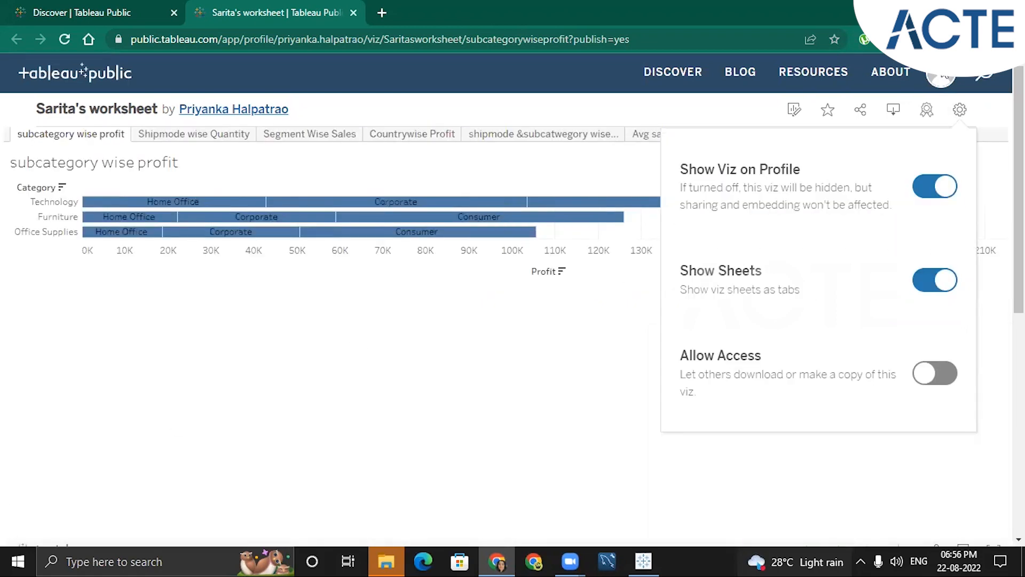
click(959, 111)
Open the account's profile page and check the view count of the newly published worksheet among the vizzes
click(945, 77)
click(933, 114)
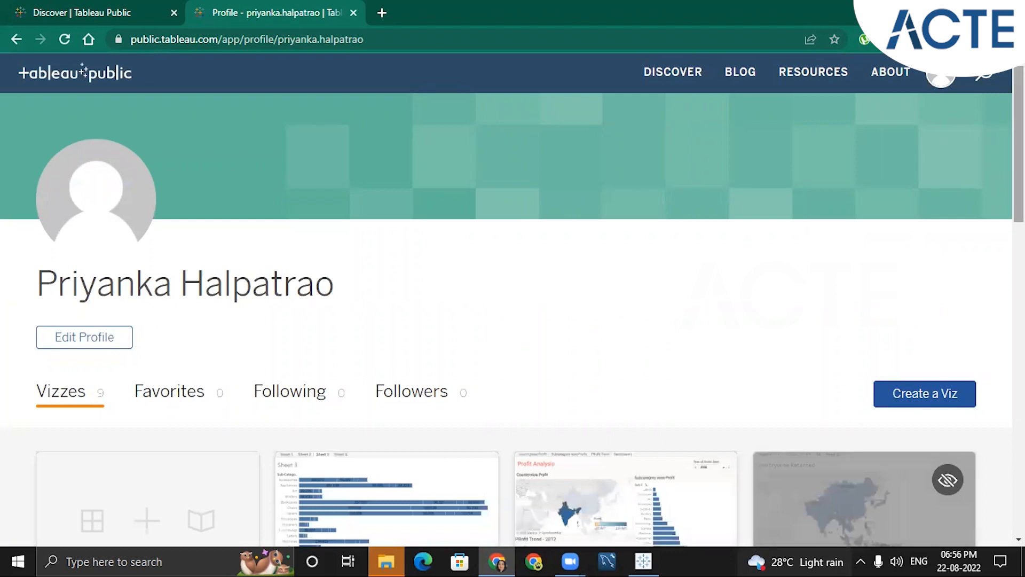
scroll(513, 299, down, 5)
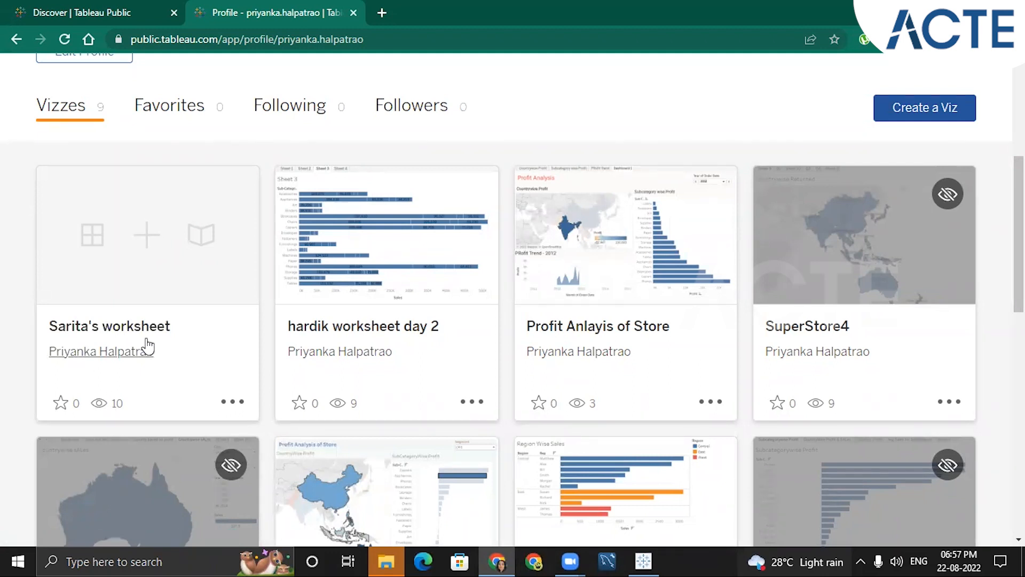
double_click(116, 403)
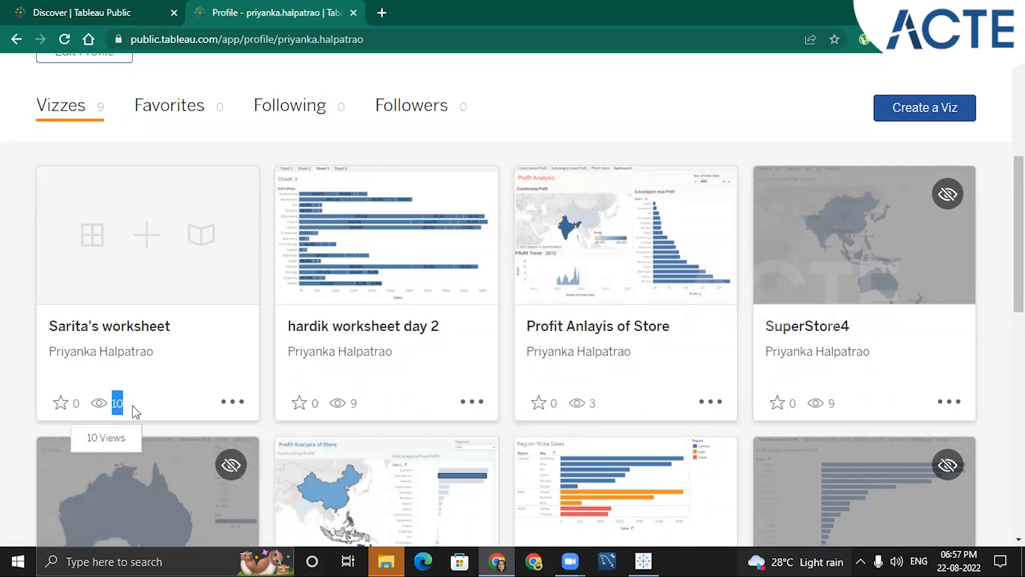
click(149, 408)
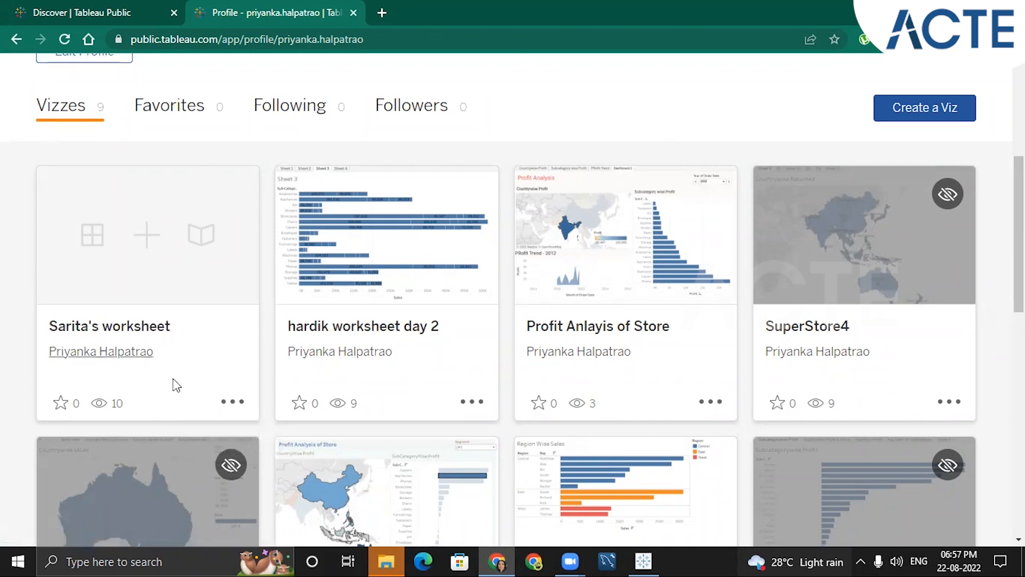
Reopen the newly published worksheet and turn off Show Viz on Profile in its settings
click(132, 327)
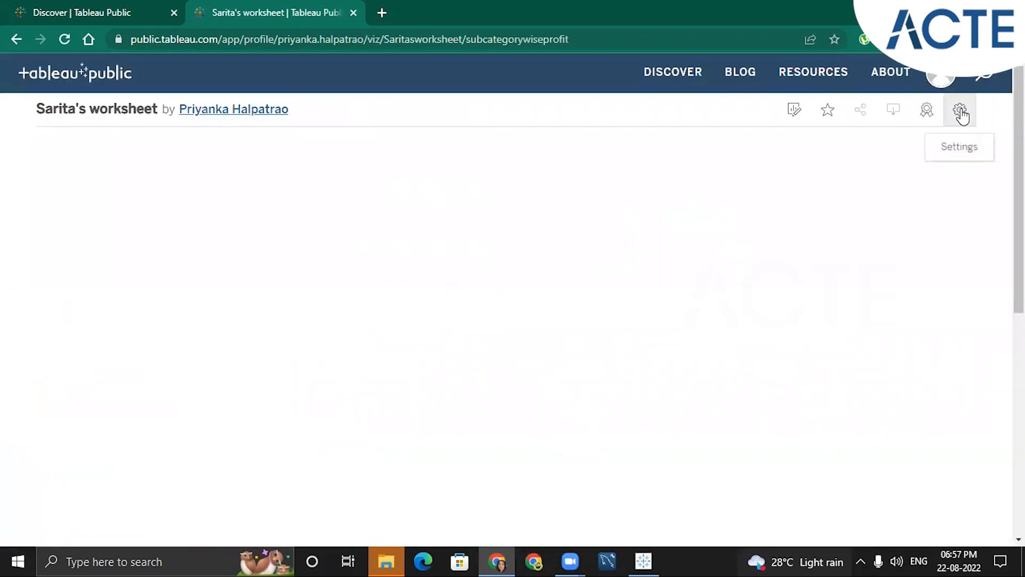
click(961, 113)
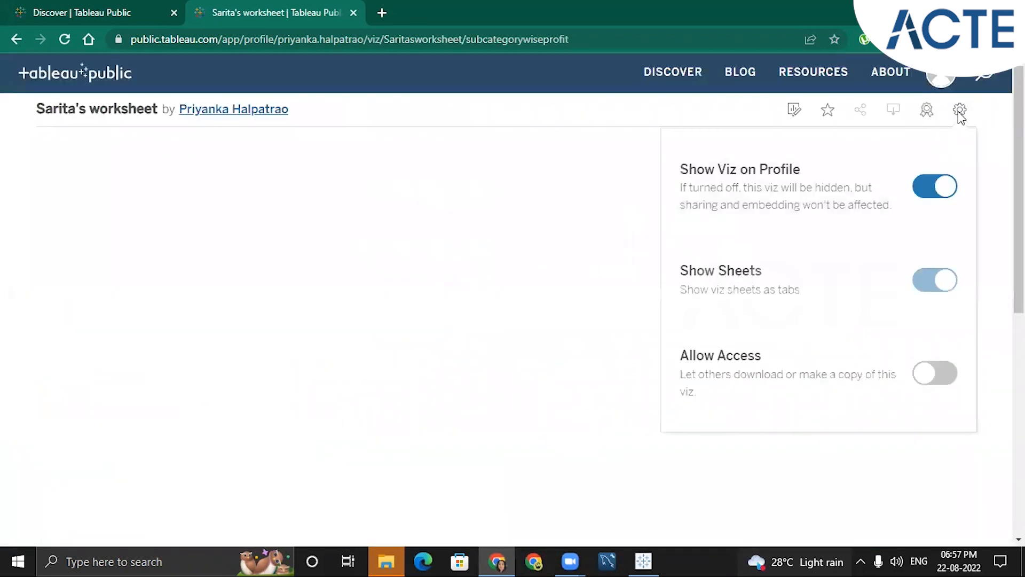
click(921, 195)
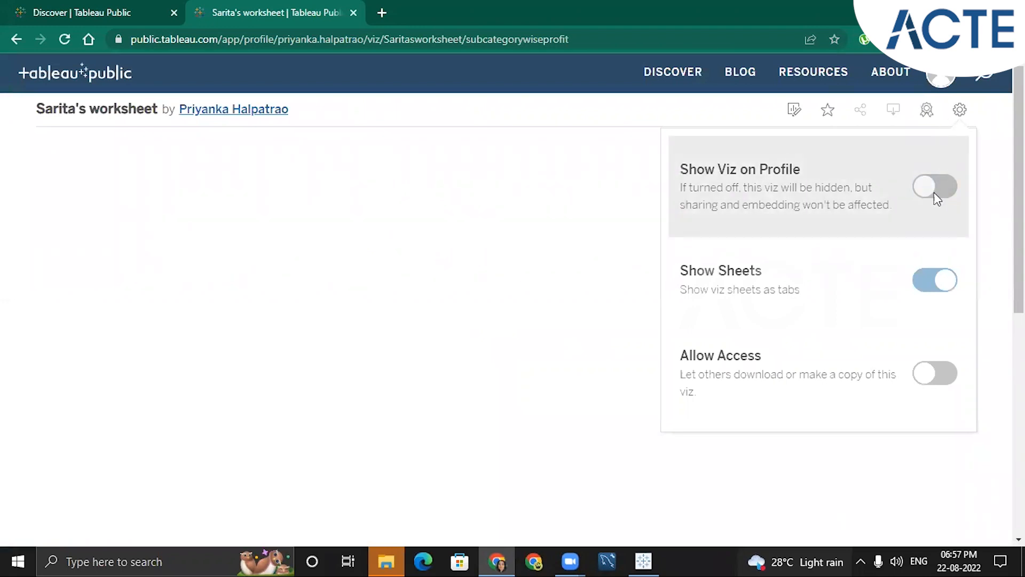
Return to the profile page and check how the newly published worksheet is marked in the list of vizzes
click(938, 76)
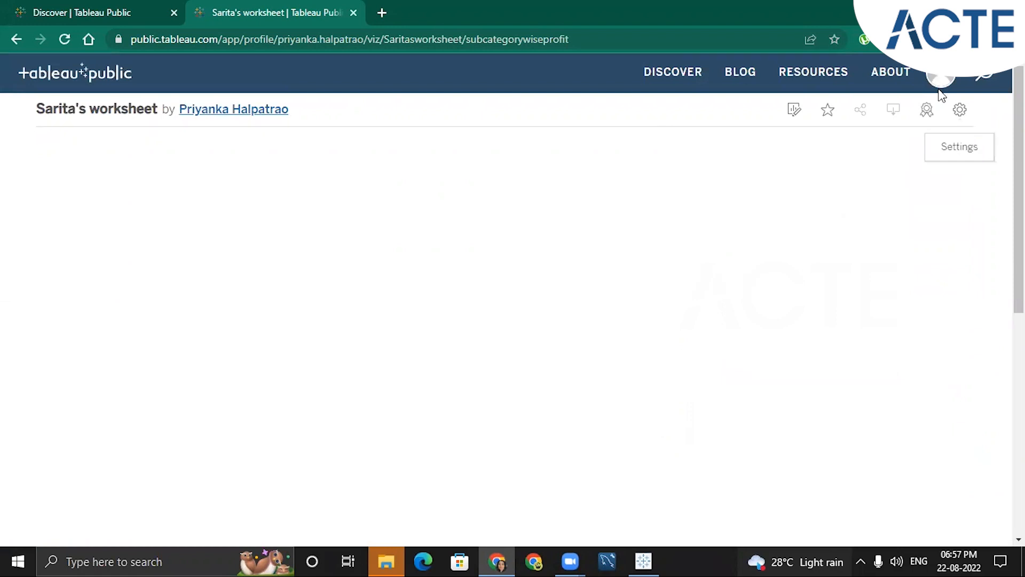
click(935, 78)
click(919, 113)
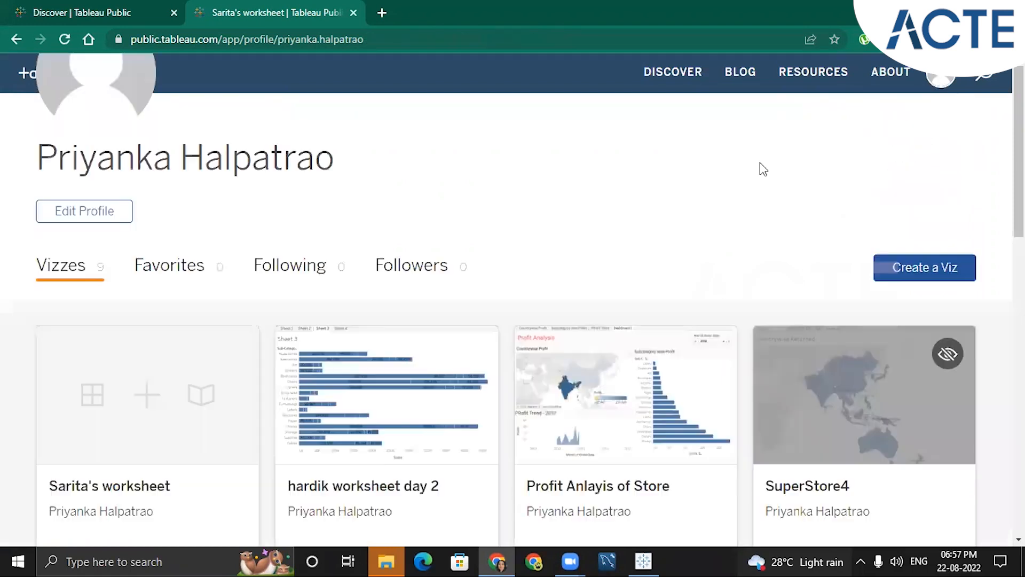
scroll(160, 267, down, 6)
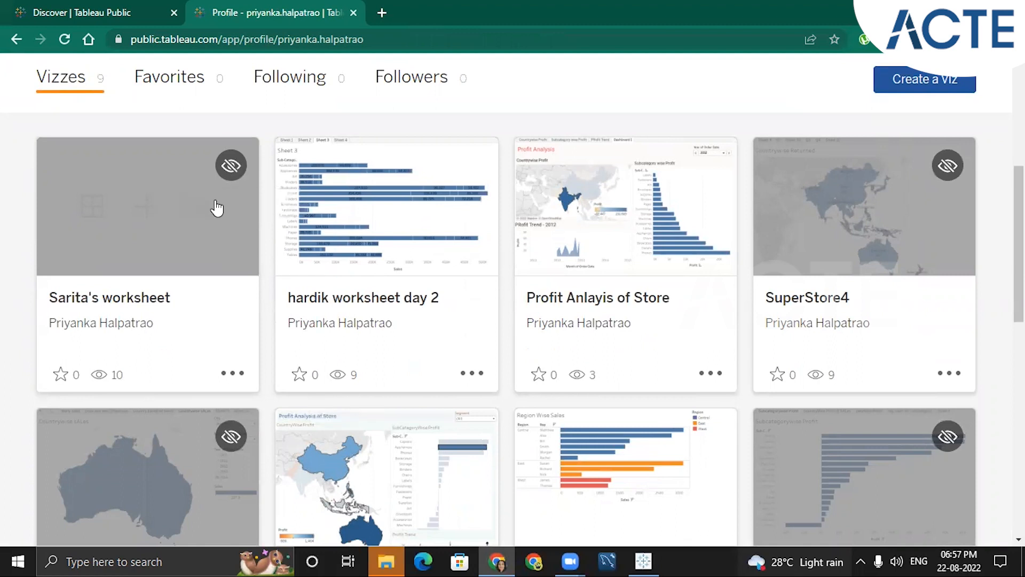
Reopen the newly published worksheet from the profile, turn Show Viz on Profile back on, and close its settings
click(85, 301)
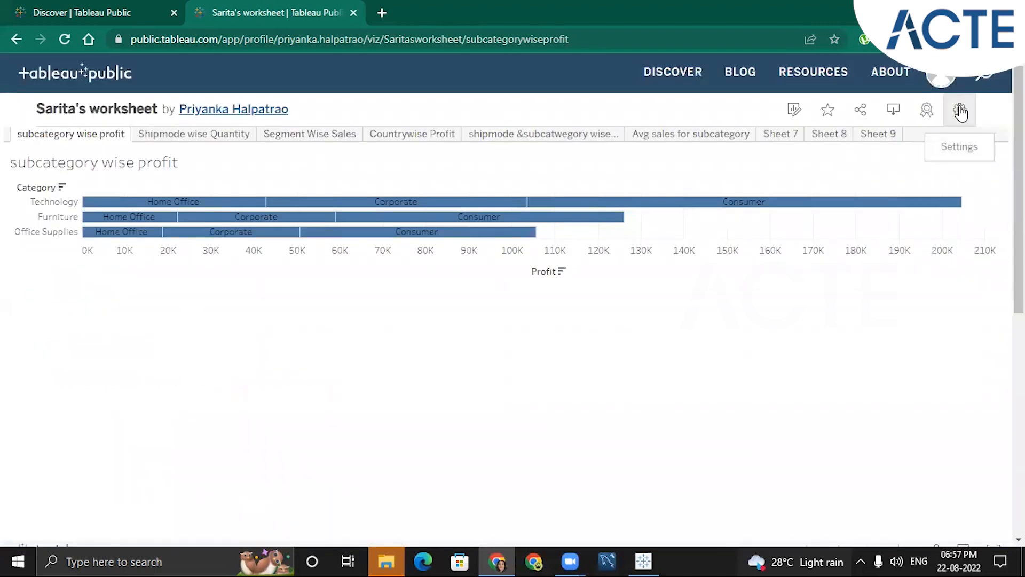
click(960, 110)
click(923, 197)
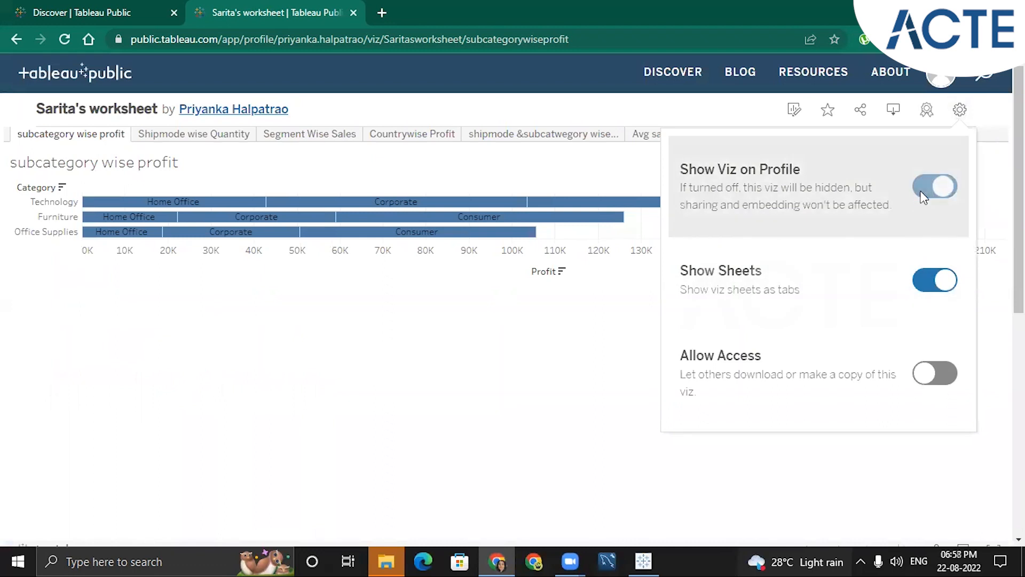
click(662, 113)
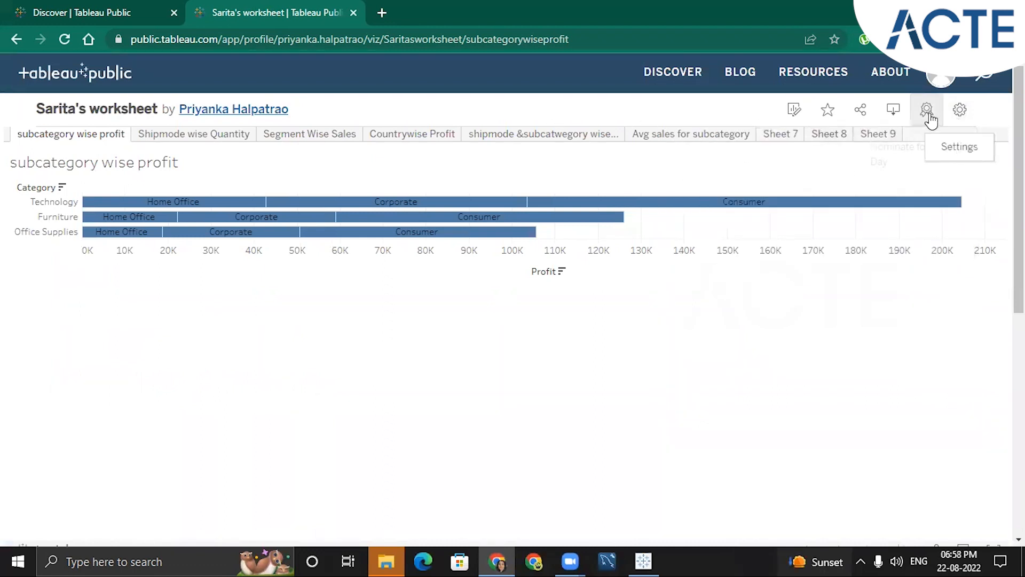
Open the published viz for web editing and return to its published page
click(794, 114)
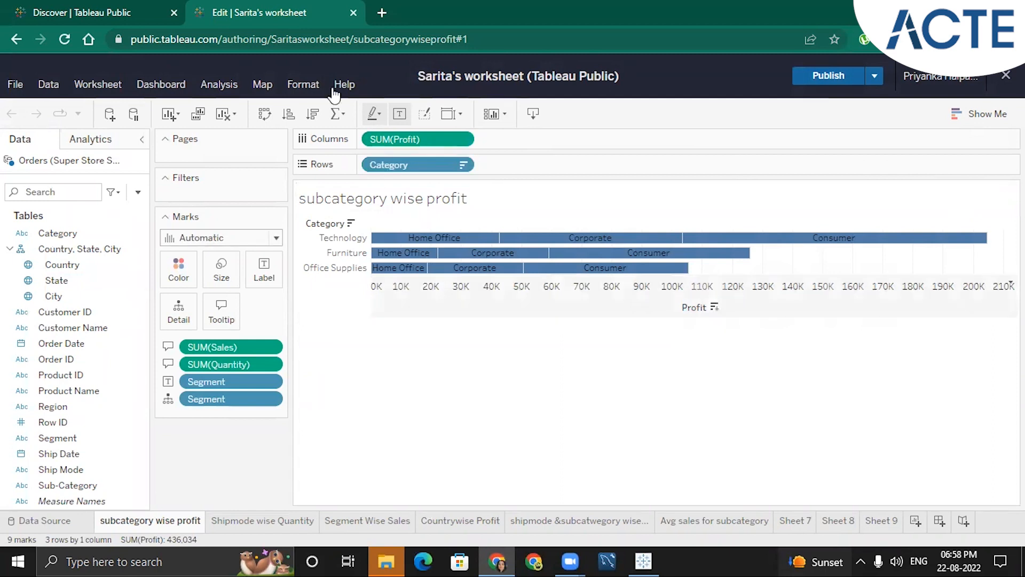
click(19, 44)
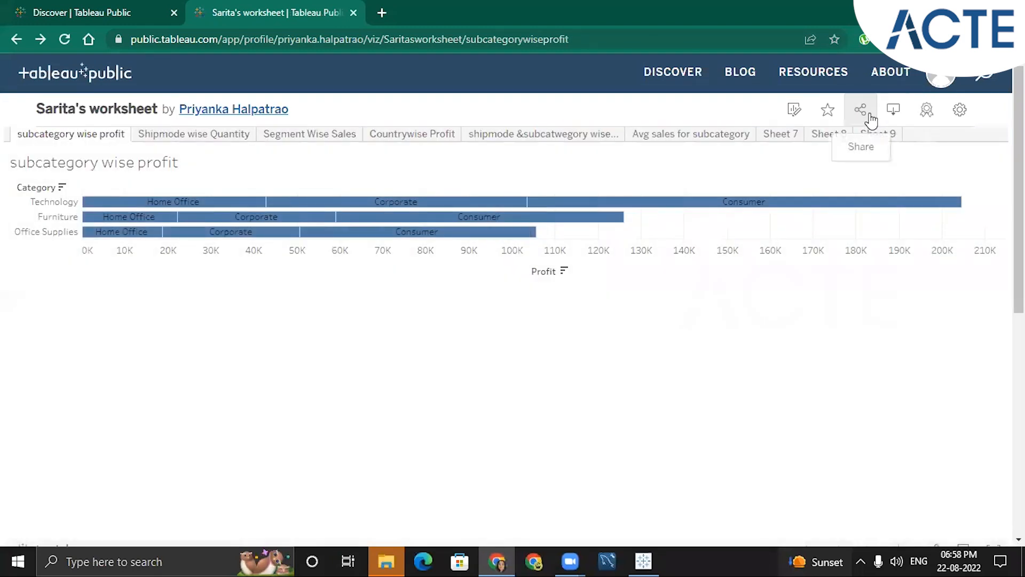
View the viz's embed code and link in its share options, close them, and highlight the page's web address
click(870, 120)
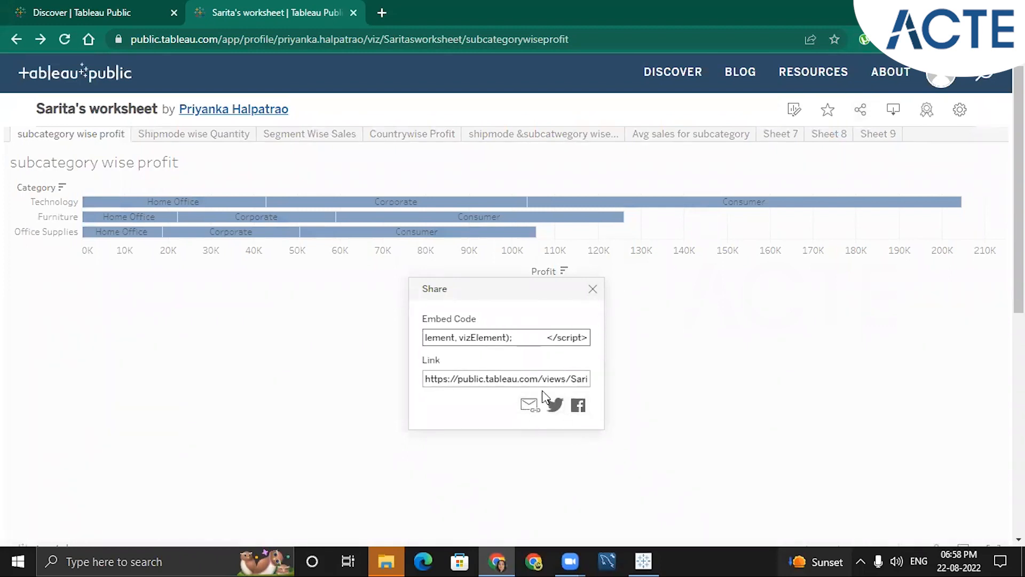
click(592, 289)
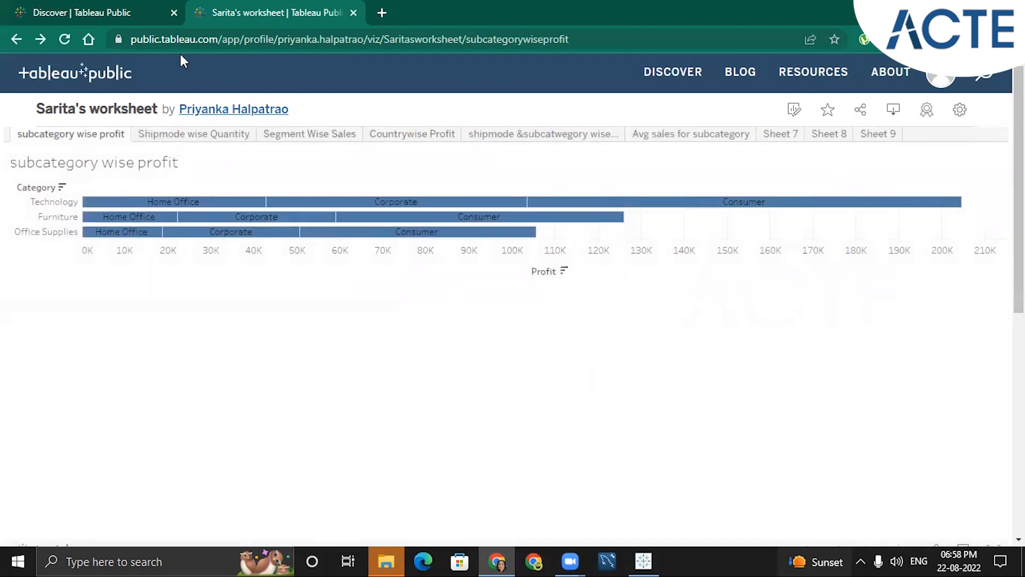
click(220, 40)
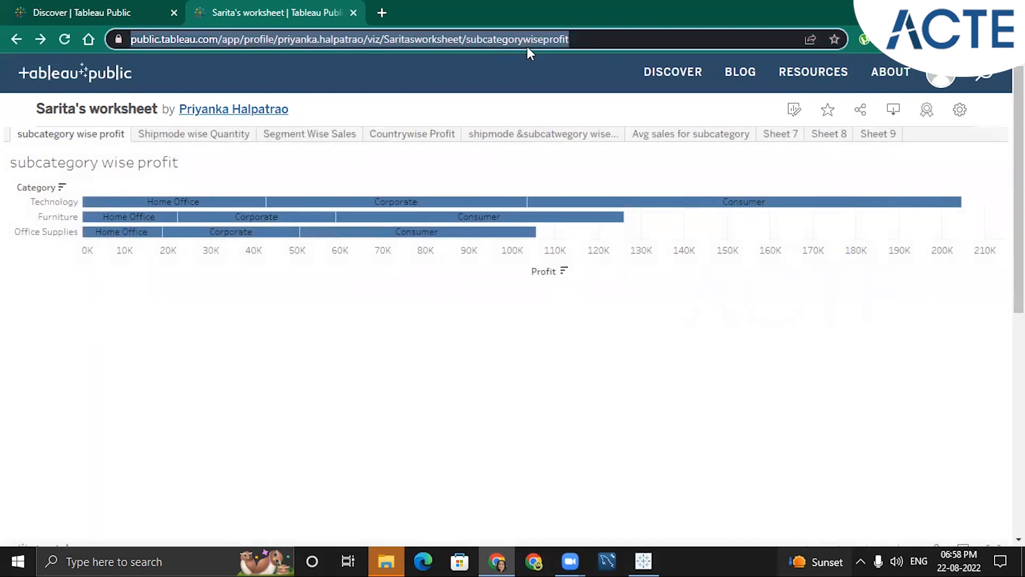
click(581, 348)
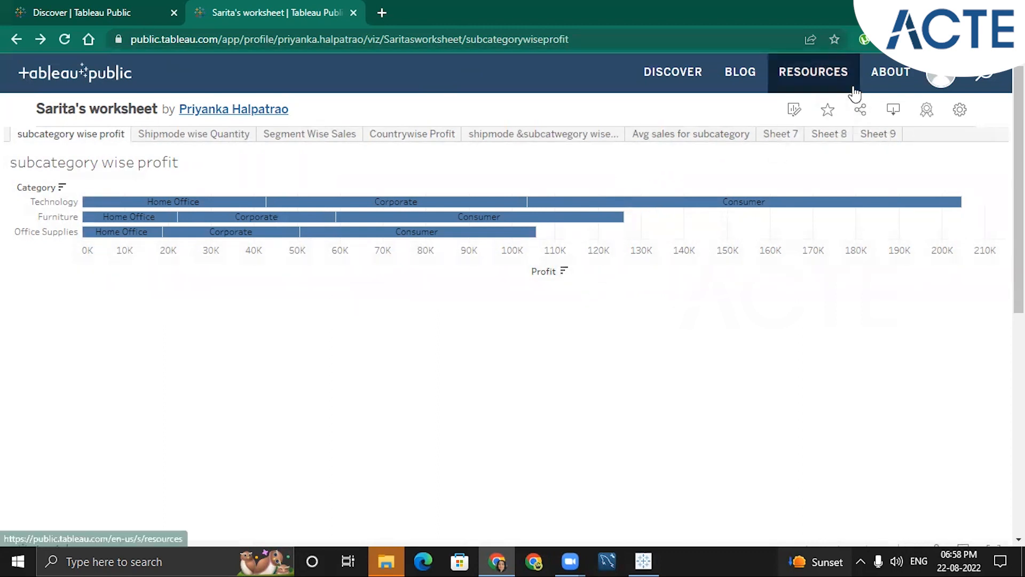
Review the file formats available for downloading the viz and close the download options without choosing one
click(895, 112)
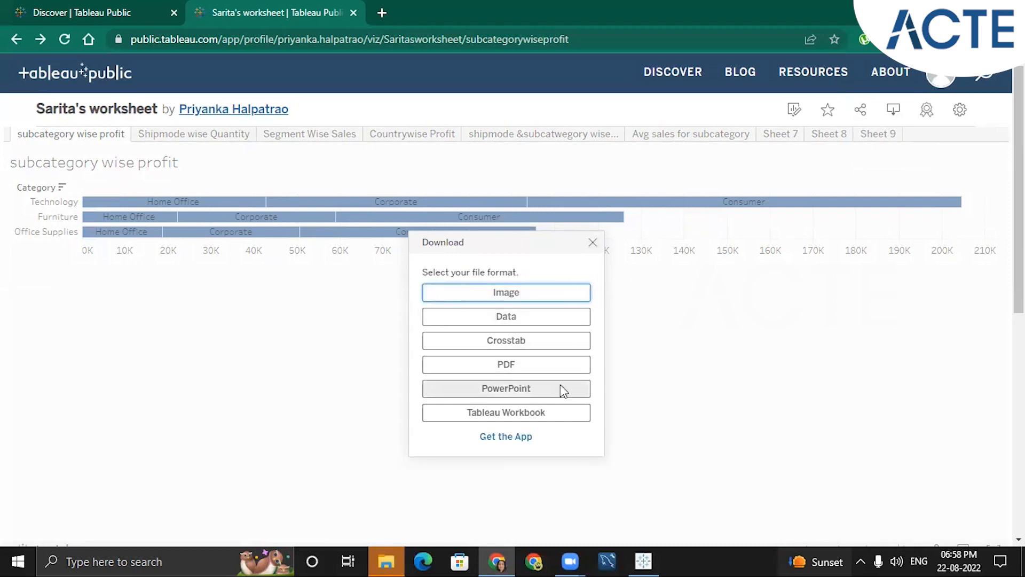
click(593, 246)
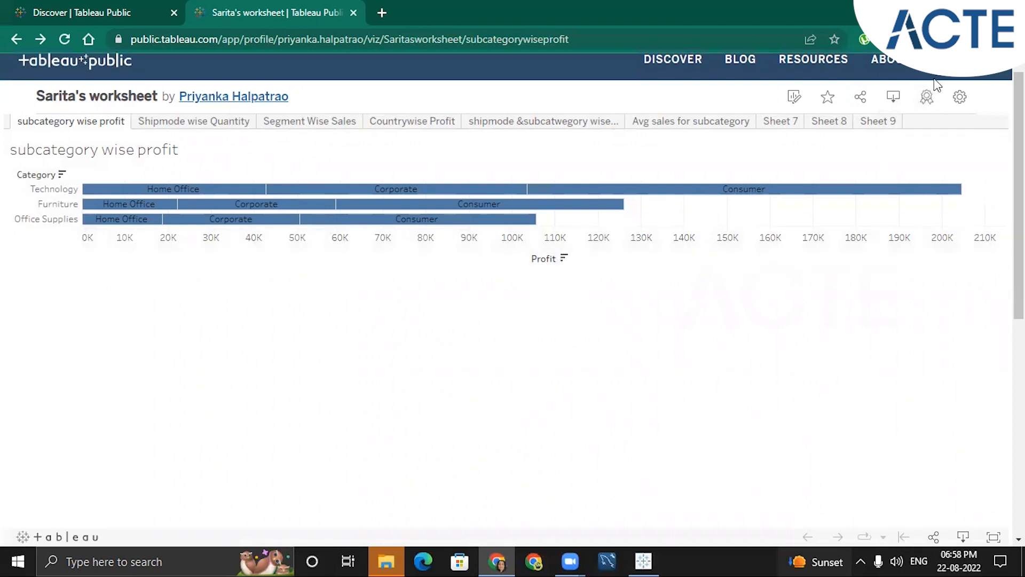
scroll(912, 107, up, 1)
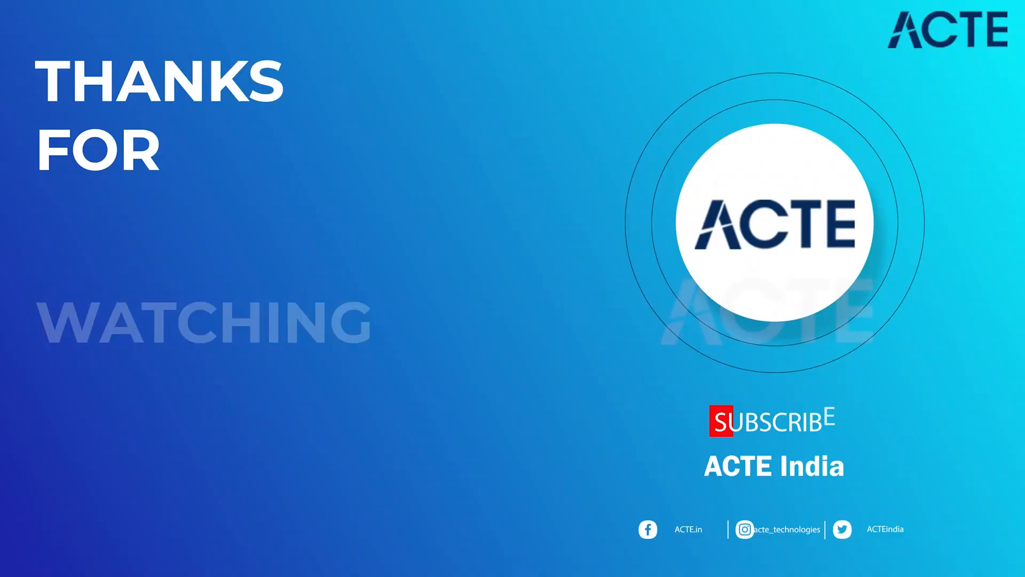